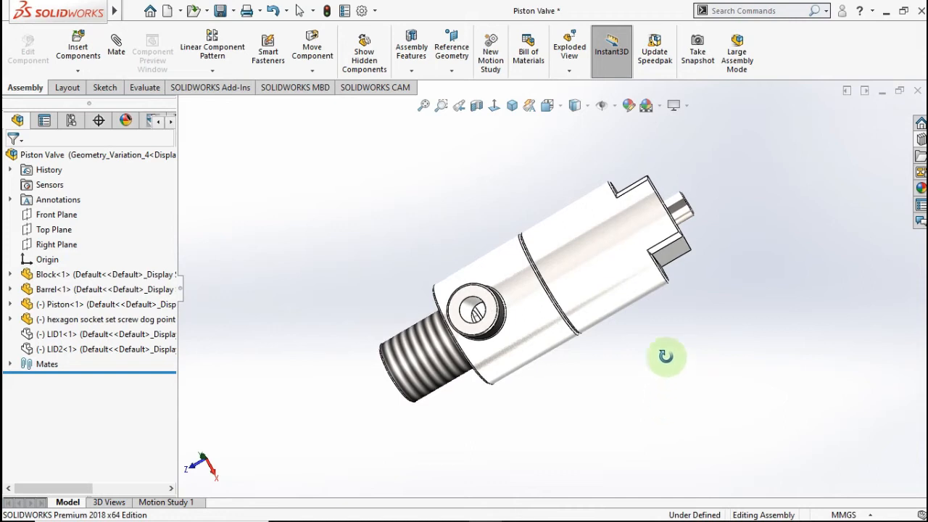
click(569, 297)
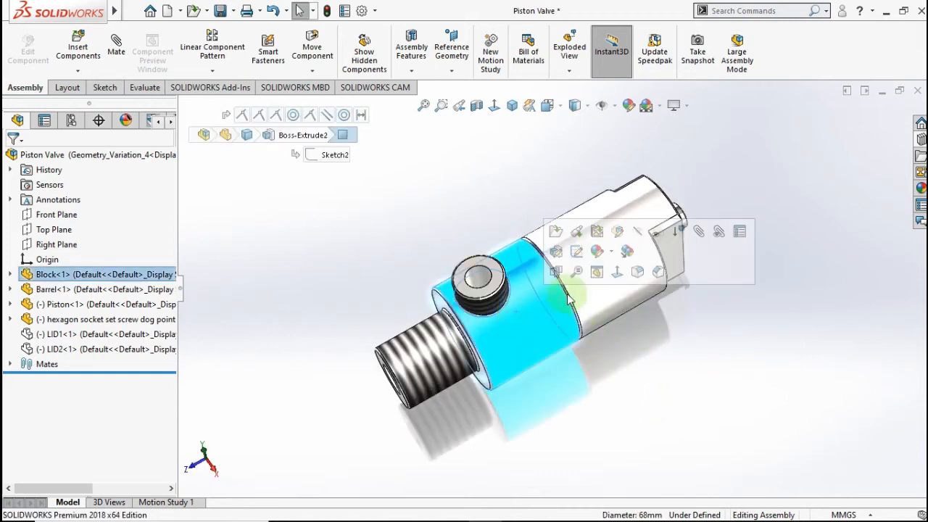
click(647, 239)
click(673, 368)
middle_drag(598, 354, 614, 366)
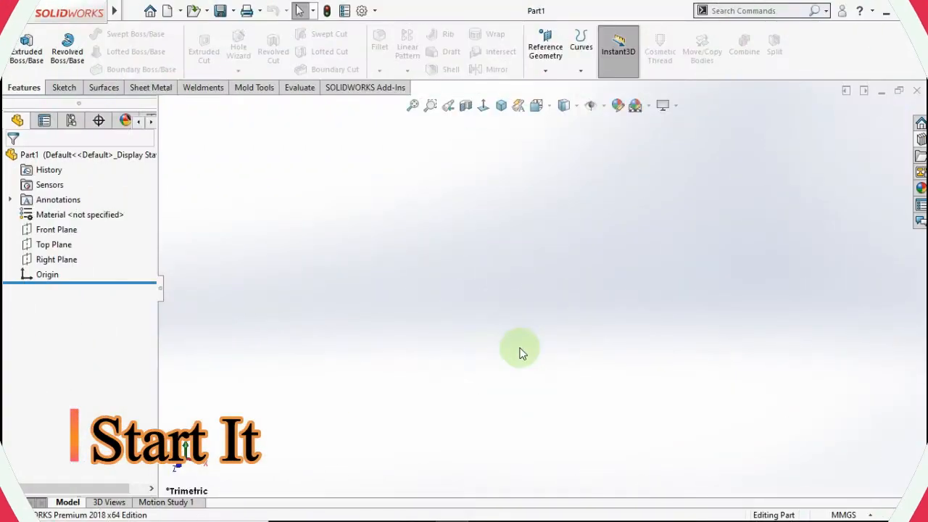
drag(608, 405, 348, 265)
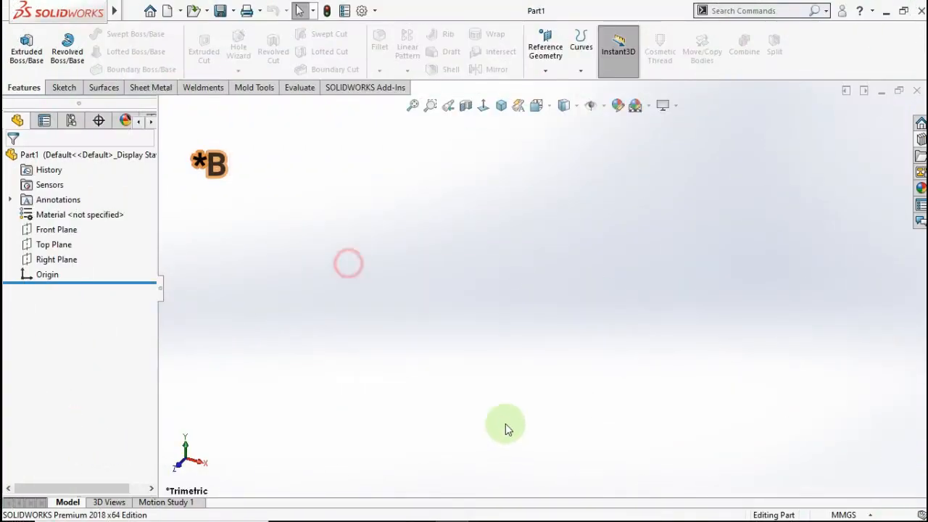
Step: Start a sketch on the Front Plane and draw a circle about 128 mm in diameter centred on the origin
click(63, 230)
click(74, 214)
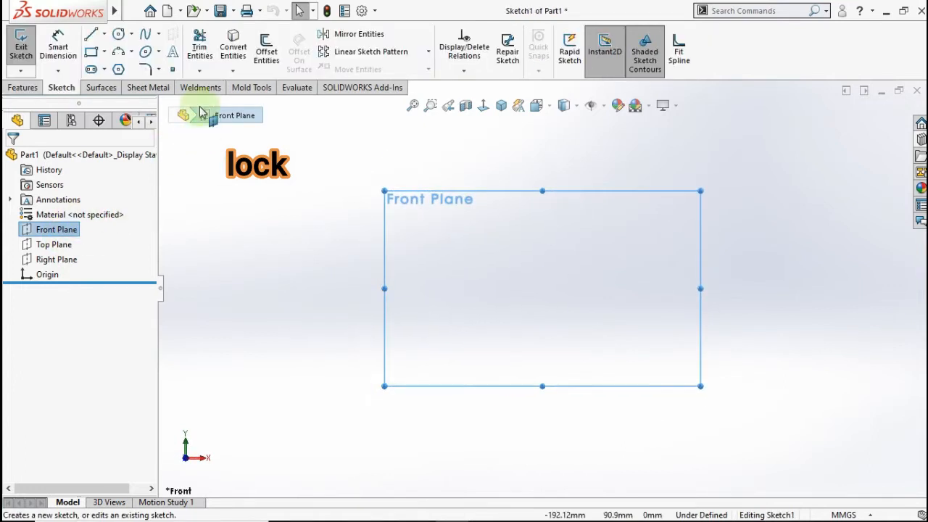
click(118, 34)
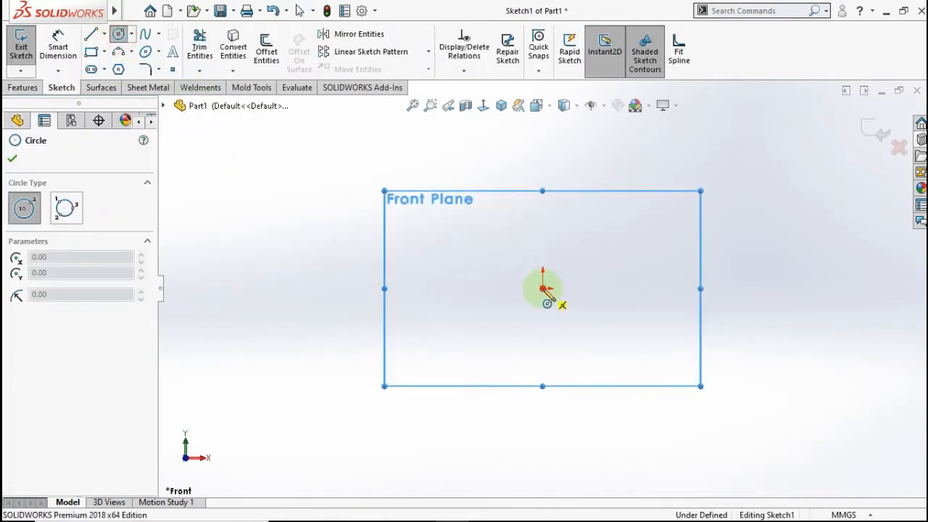
drag(542, 287, 445, 232)
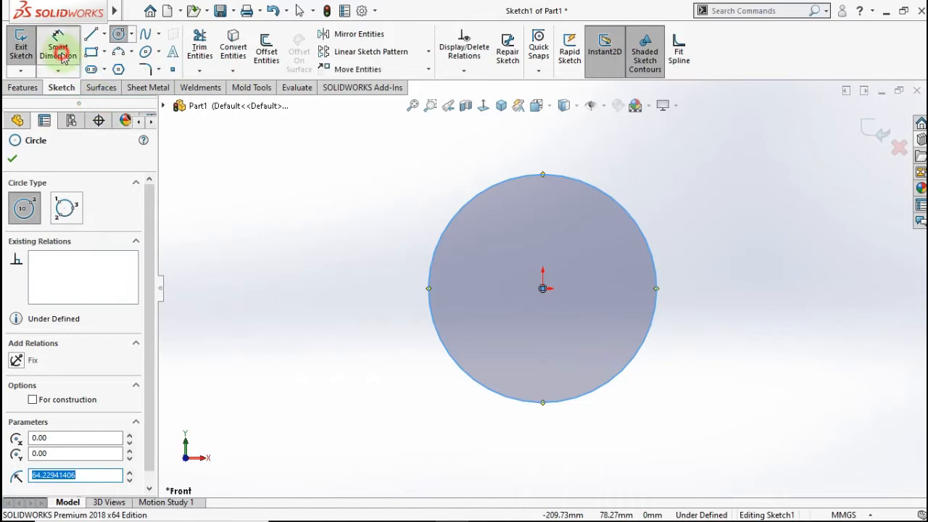
Step: Dimension the circle's diameter at 40 mm
click(59, 52)
click(434, 248)
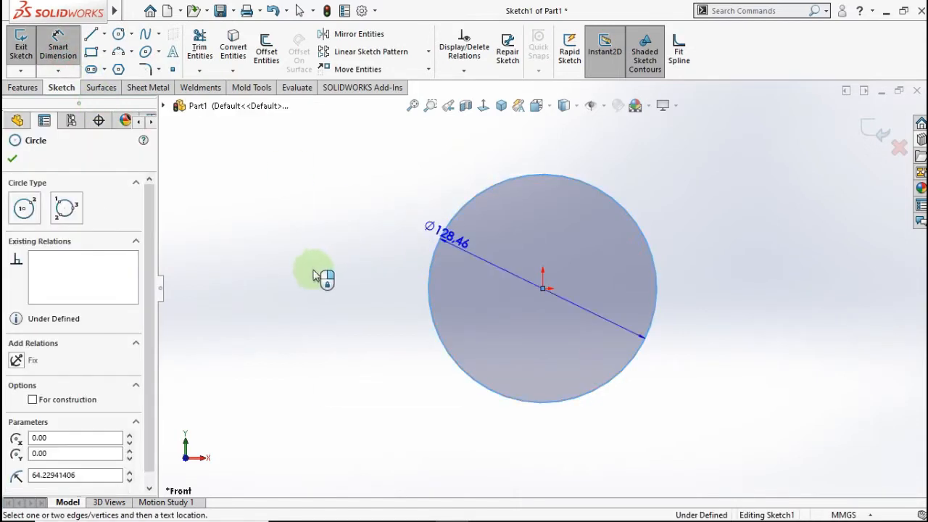
click(305, 274)
text(40)
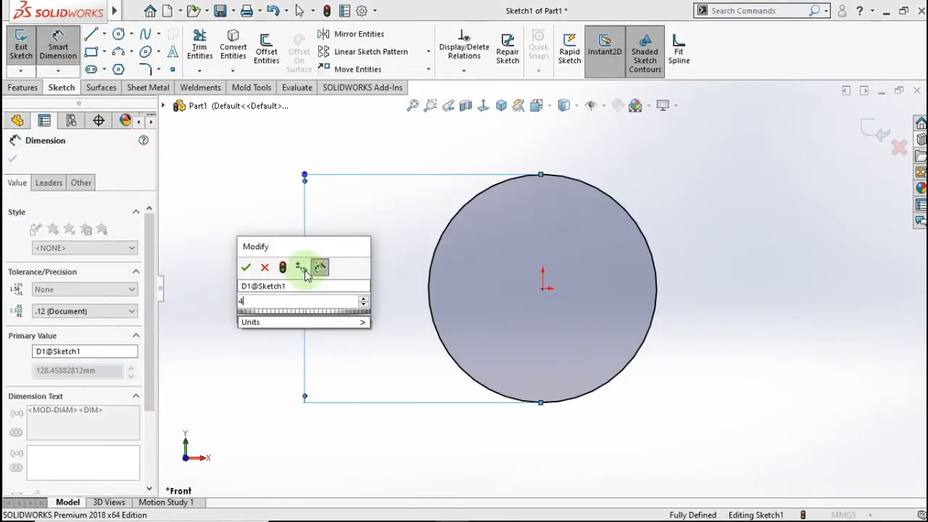
click(244, 265)
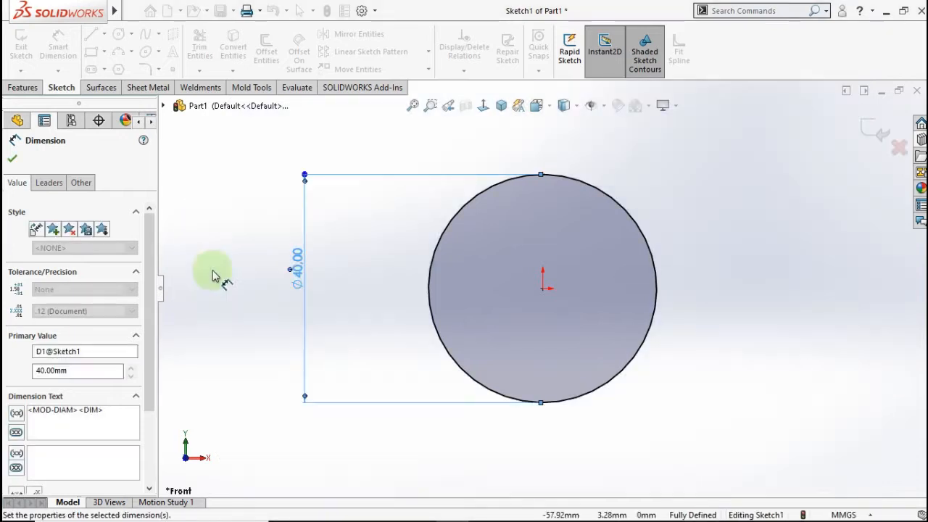
Step: Extrude the 40 mm circle as a blind boss 46 mm deep
click(33, 89)
click(34, 64)
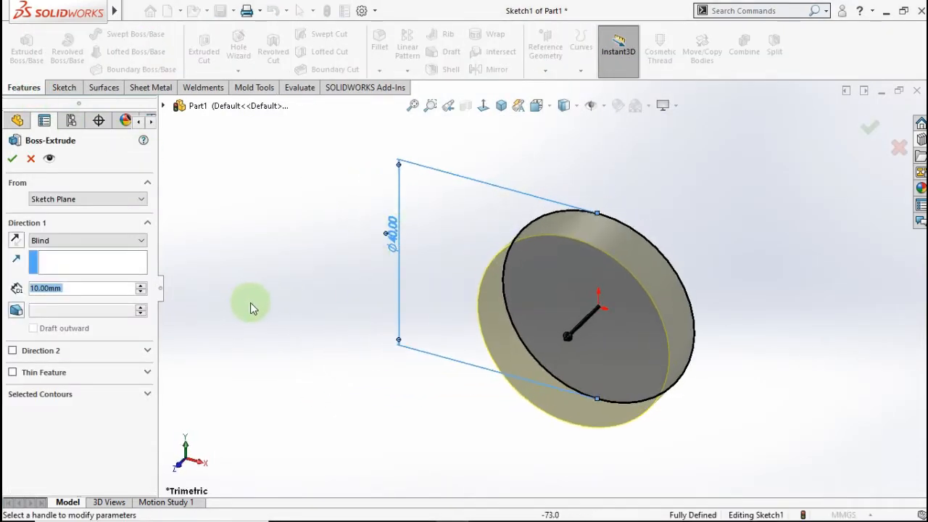
text(46)
key(Return)
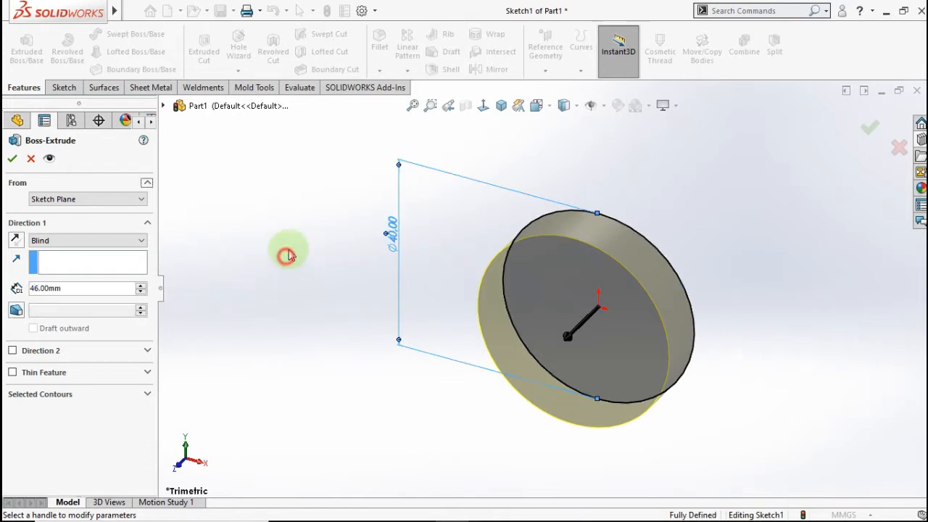
click(13, 160)
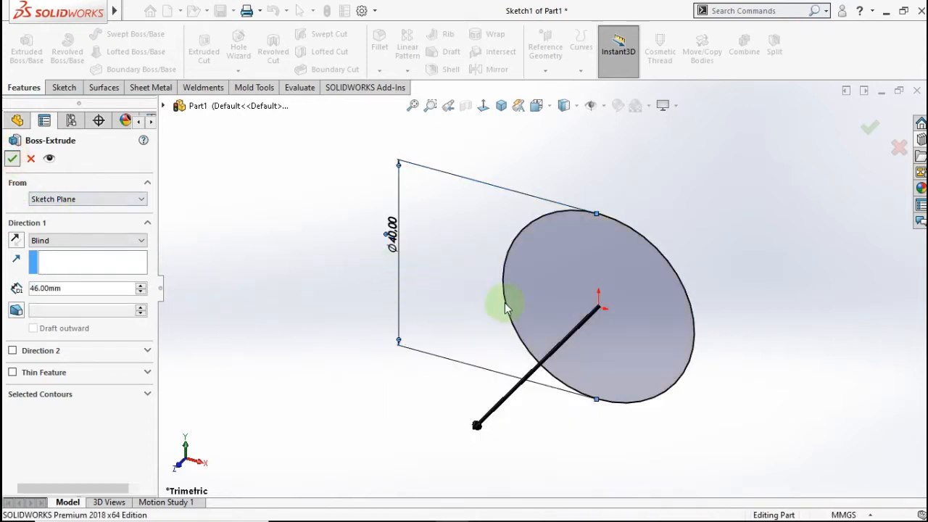
Step: Sketch a circle about 60 mm in diameter, centred on the origin, on the cylinder's back end face
middle_drag(571, 289, 609, 308)
click(609, 308)
click(668, 258)
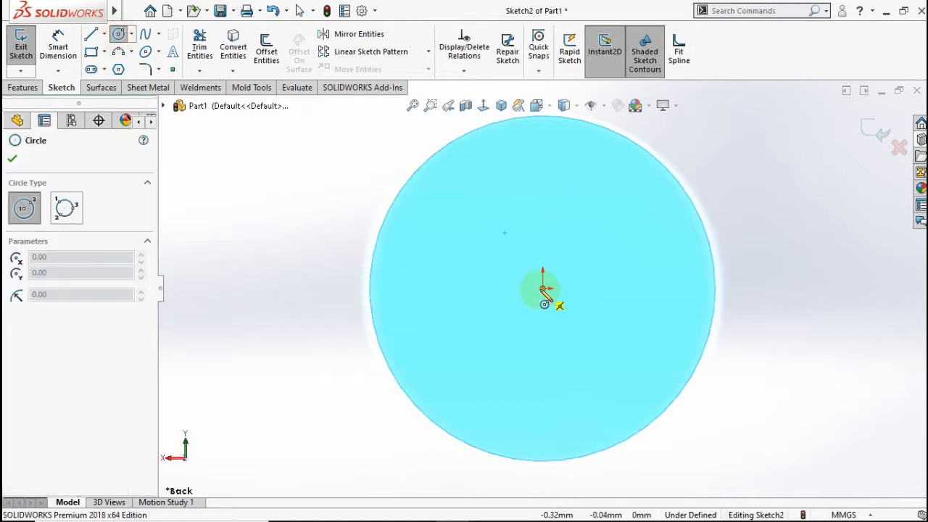
click(543, 289)
click(685, 259)
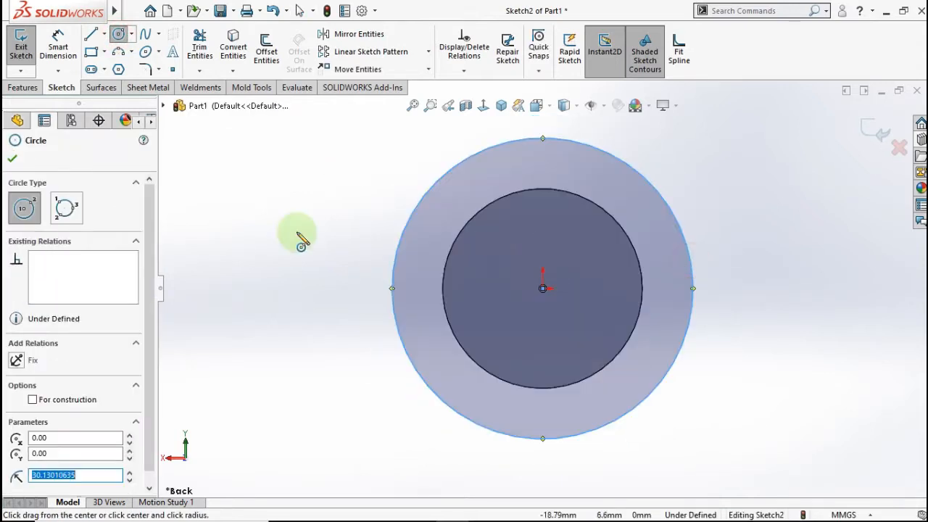
Step: Set the diameter of the new circle on the back face to 68 mm
click(58, 47)
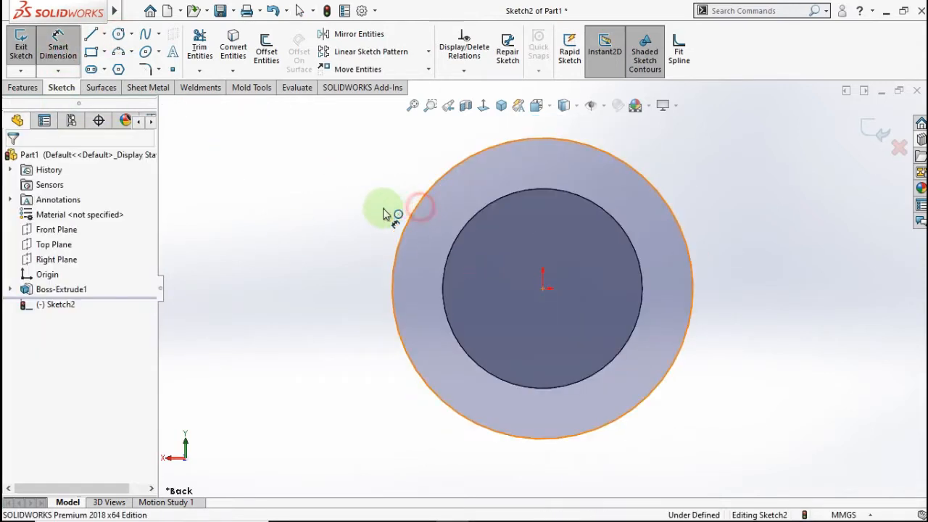
click(385, 214)
click(279, 281)
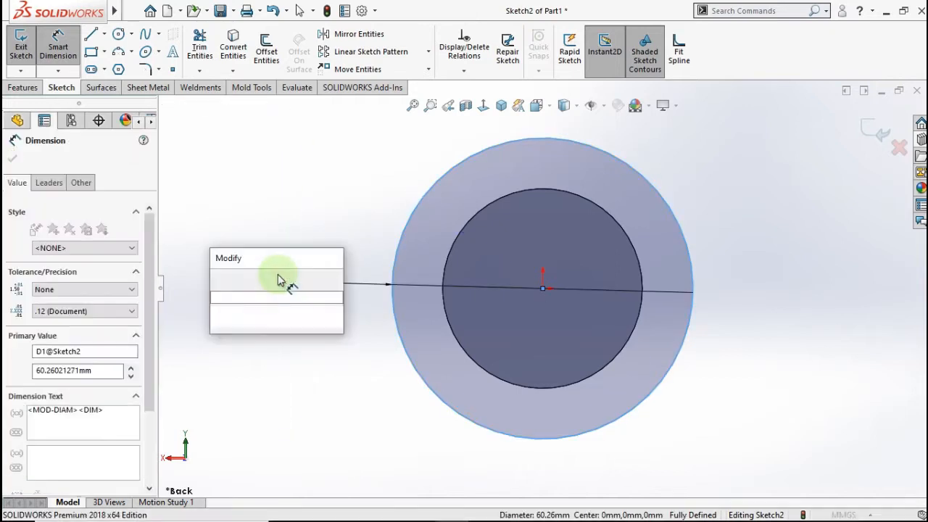
click(215, 312)
text(68)
click(218, 280)
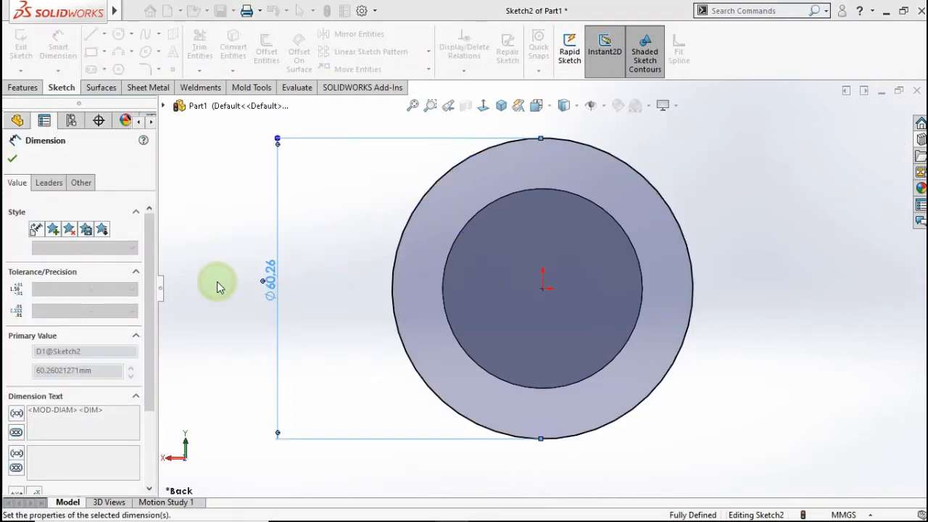
Step: Extrude the 68 mm circle 60 mm away from the first cylinder, merging the result
click(23, 87)
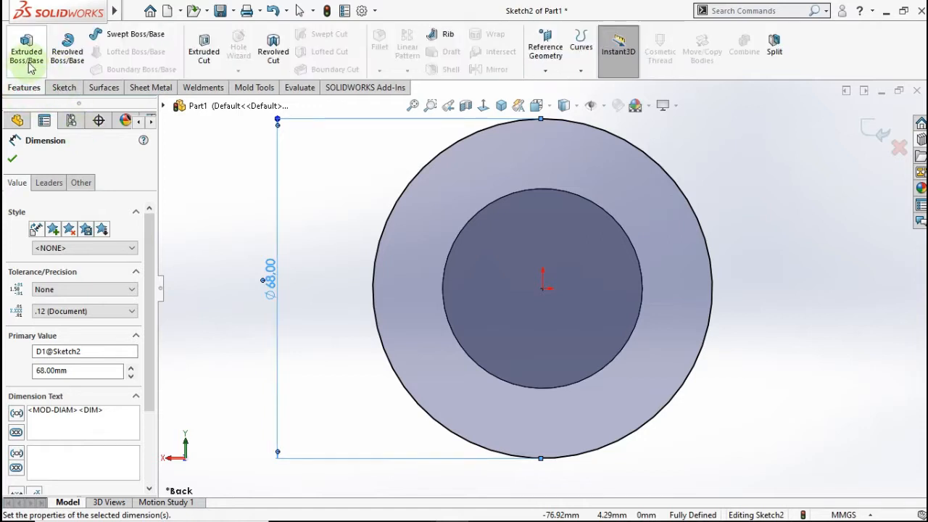
click(27, 62)
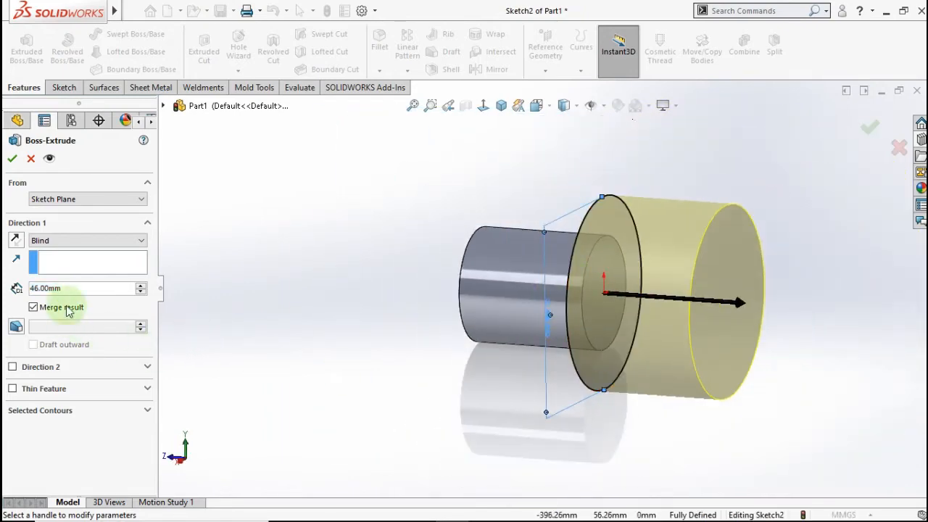
text(60)
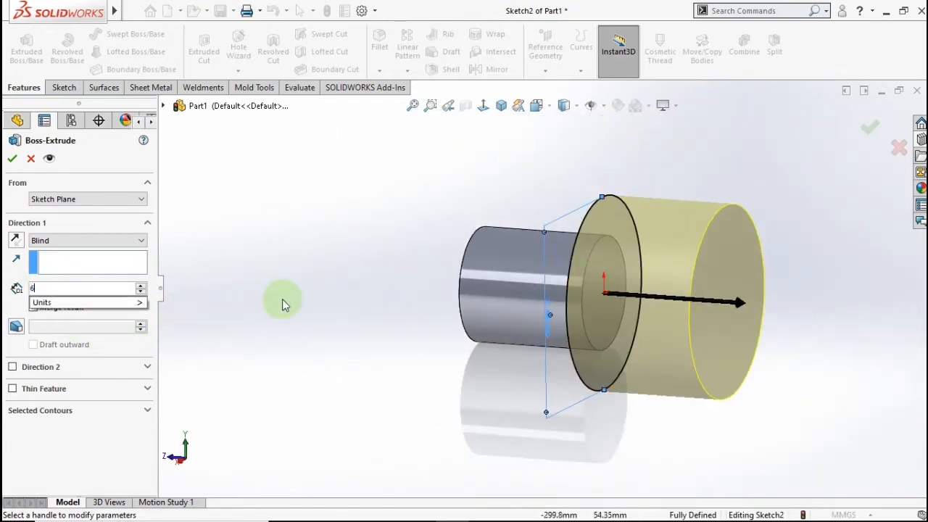
click(287, 297)
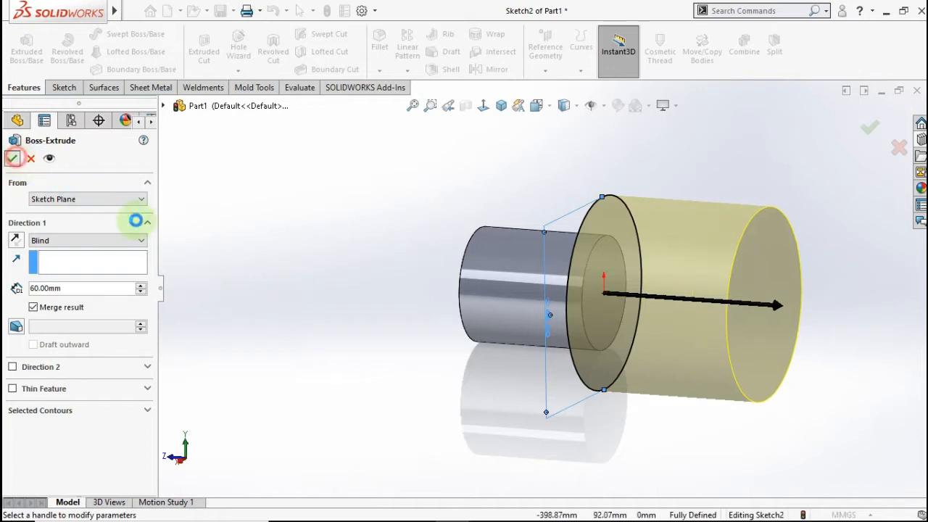
click(526, 178)
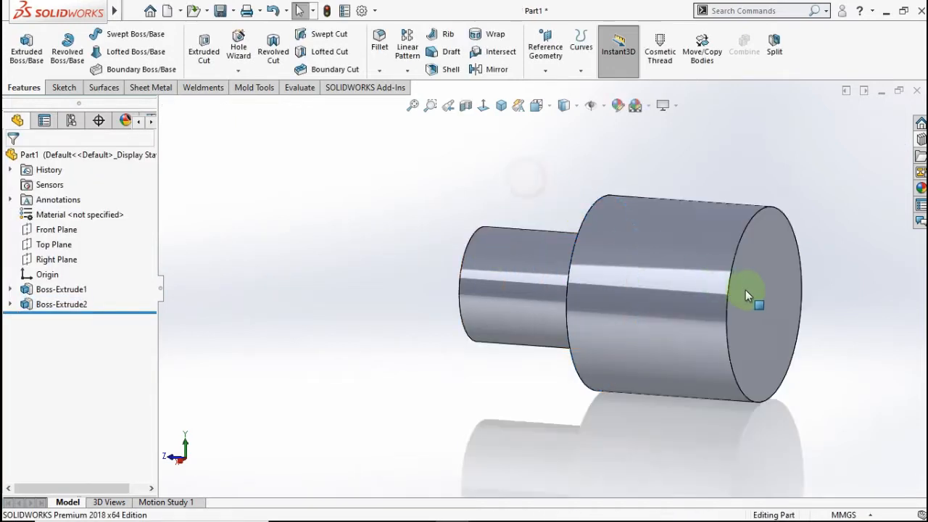
Step: Sketch a circle about 38 mm in diameter, centred on the origin, on the large cylinder's free end face
click(753, 291)
click(802, 250)
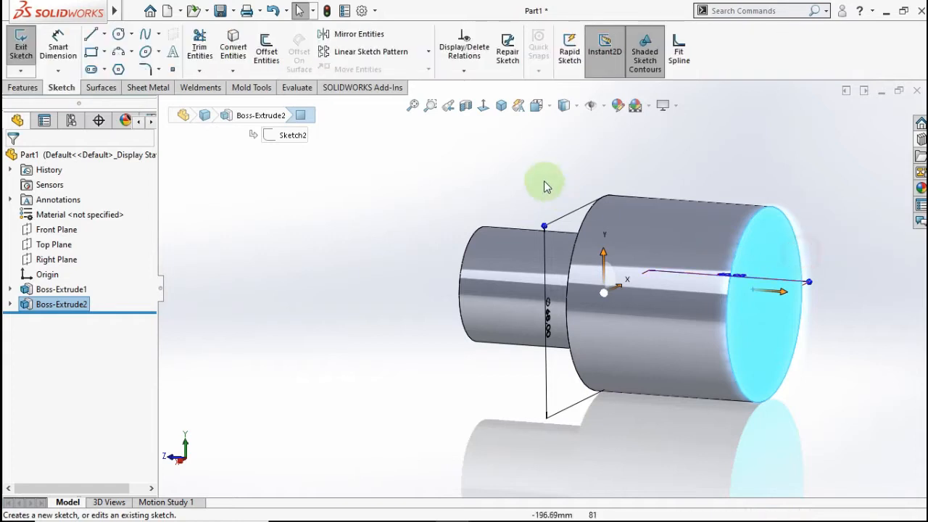
click(482, 105)
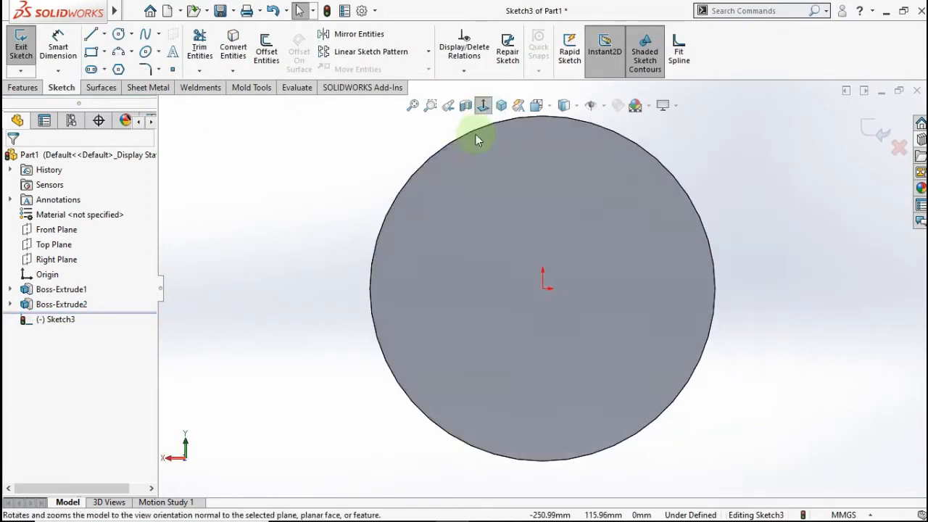
click(118, 34)
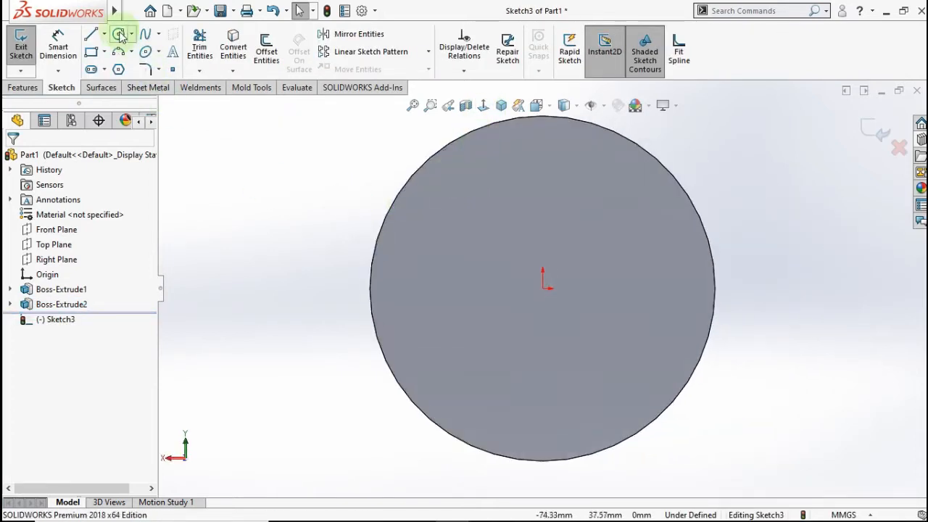
click(542, 289)
click(621, 240)
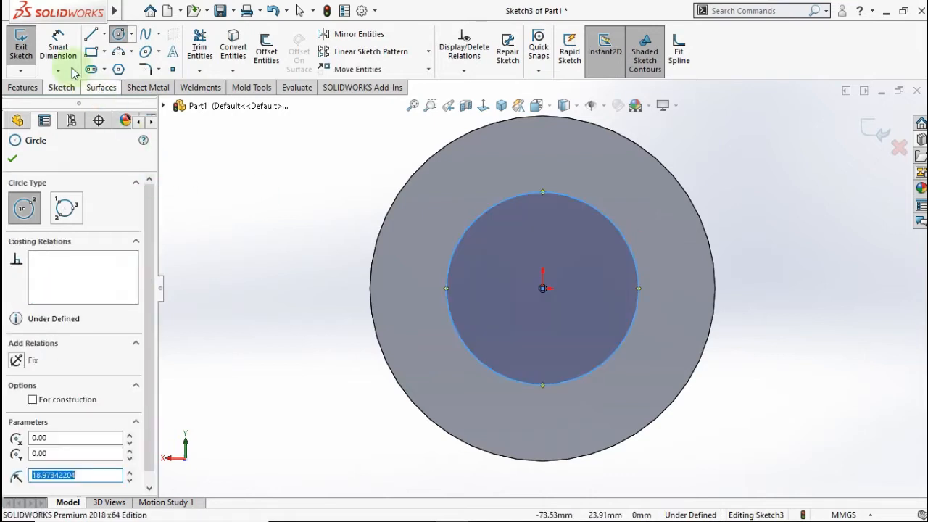
Step: Dimension the end-face circle's diameter at 50 mm
click(58, 45)
click(451, 259)
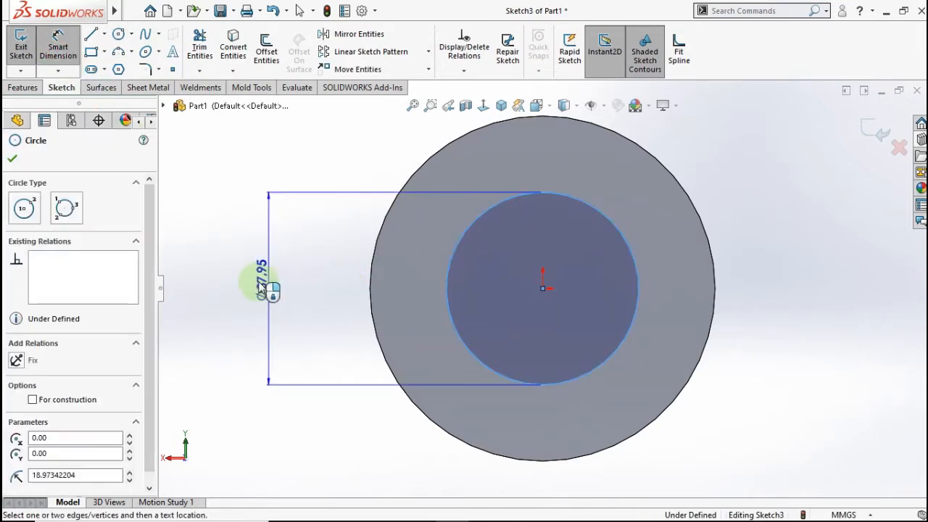
click(279, 293)
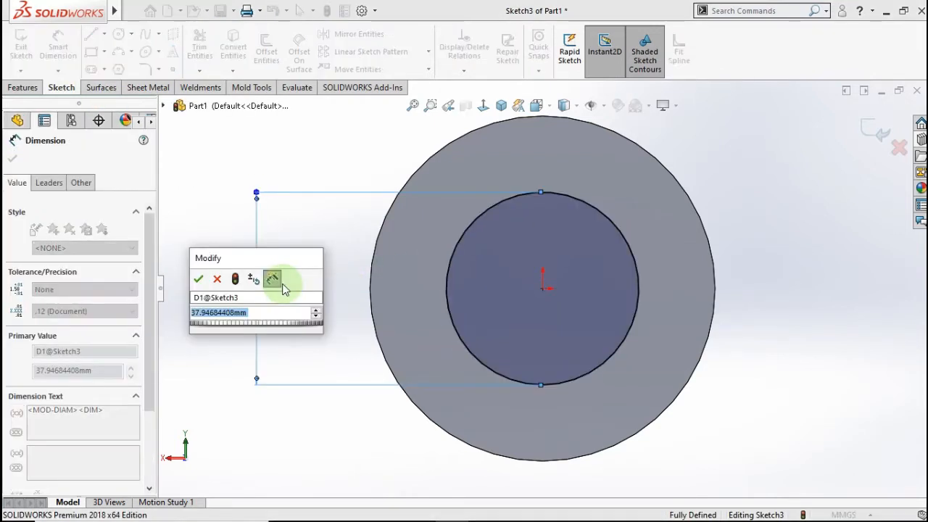
text(50)
click(198, 280)
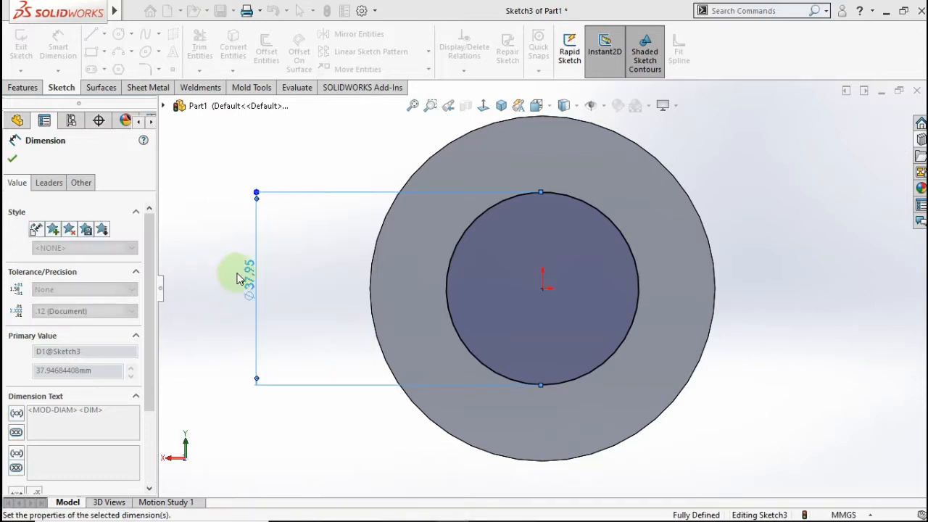
click(13, 161)
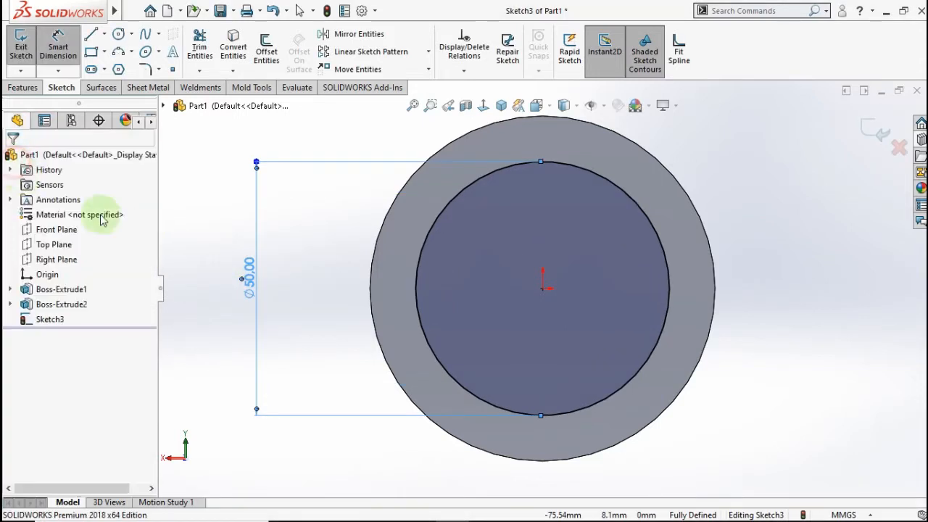
Step: Extrude the 50 mm circle outward 14 mm as a blind boss merged with the body
click(22, 87)
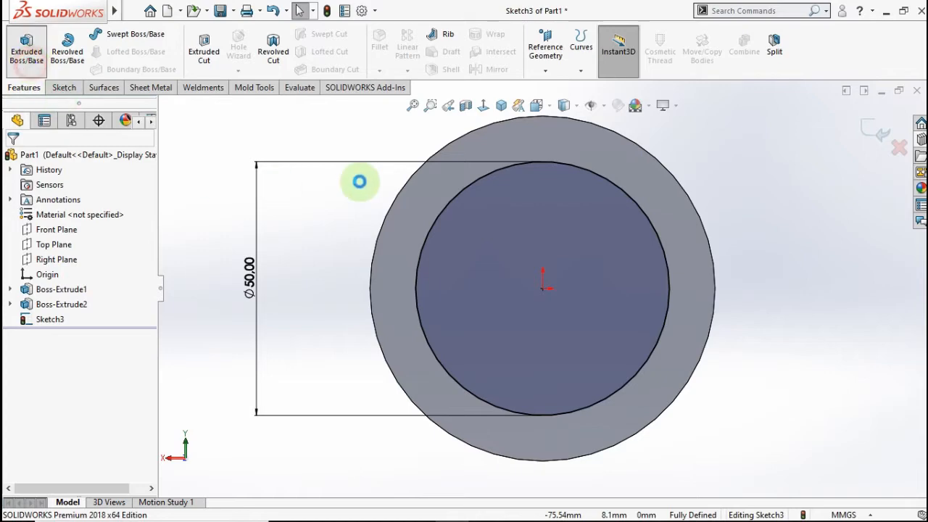
text(14)
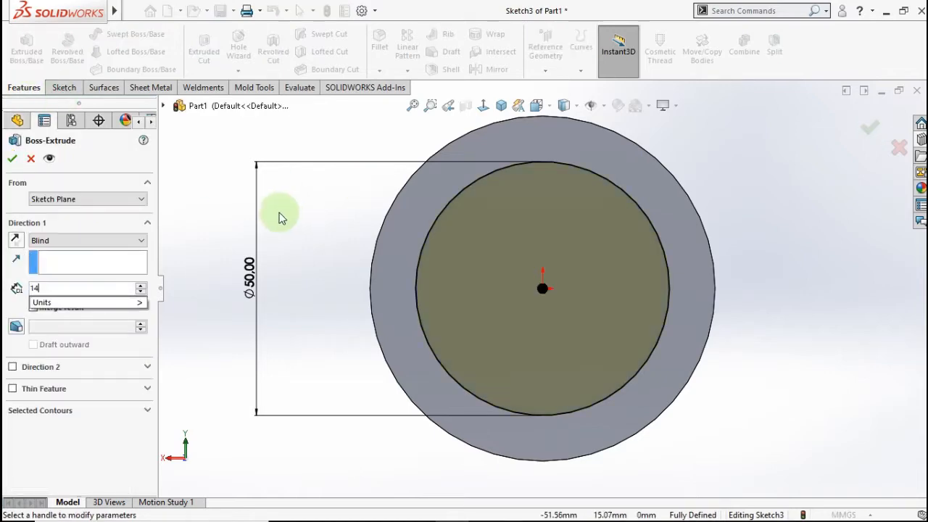
click(219, 221)
middle_drag(360, 242, 422, 254)
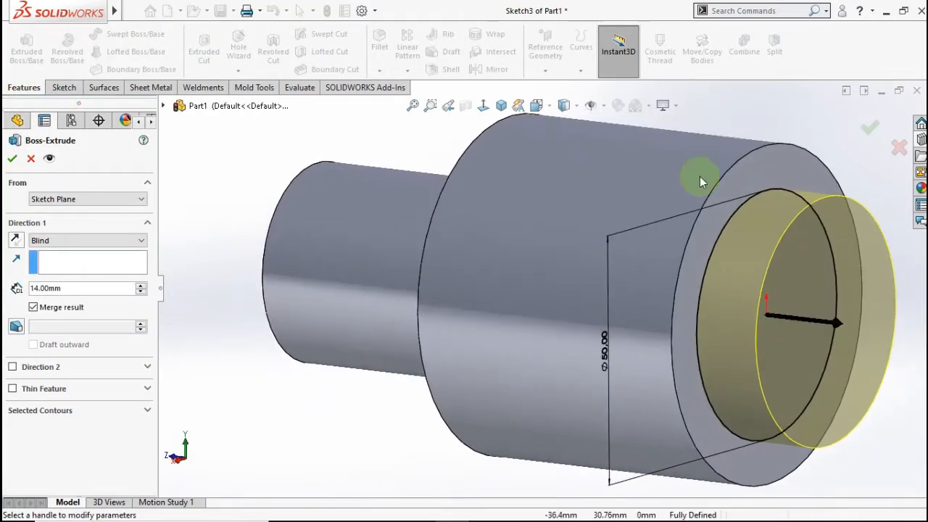
click(866, 128)
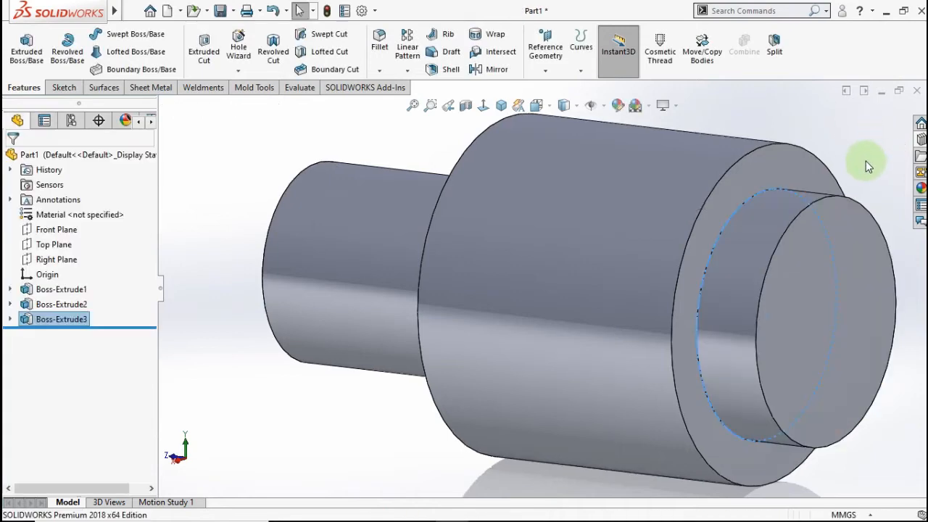
middle_drag(646, 155, 758, 204)
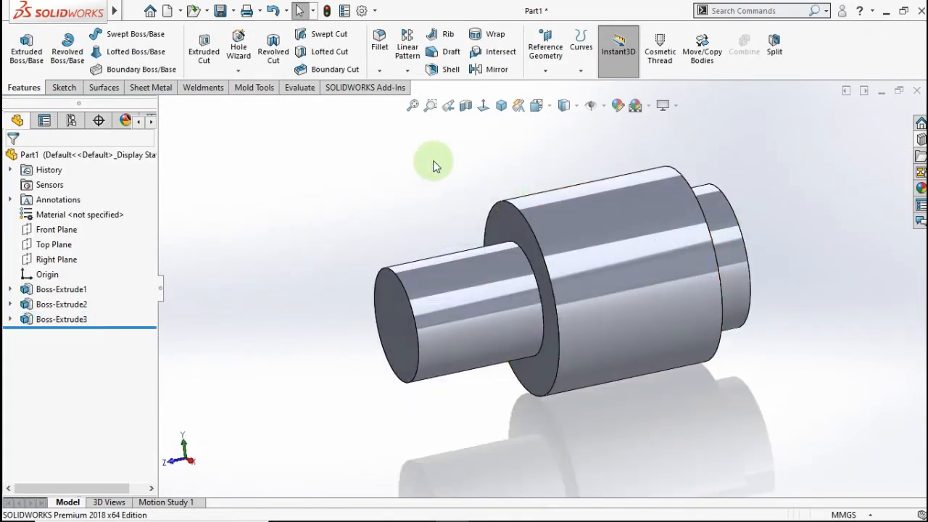
Step: Create a reference plane offset 48 mm above the Top Plane
click(543, 73)
click(544, 86)
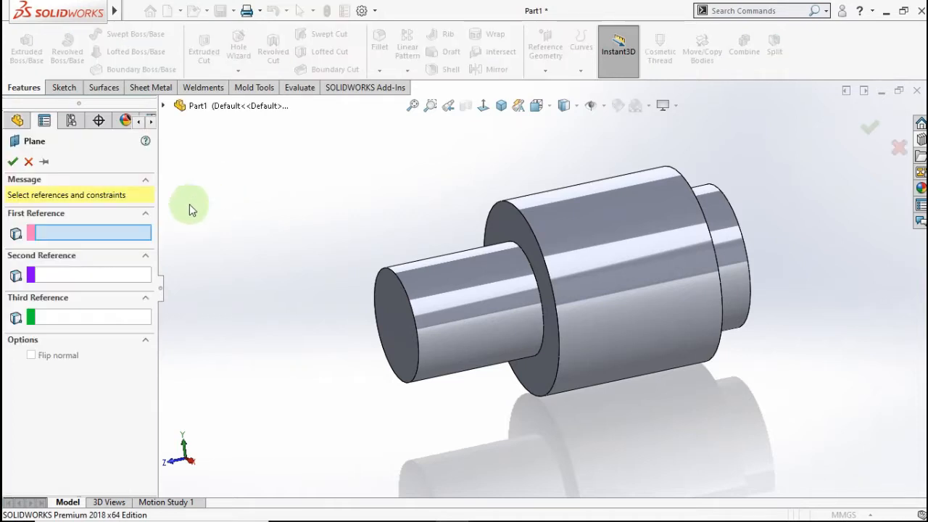
click(164, 107)
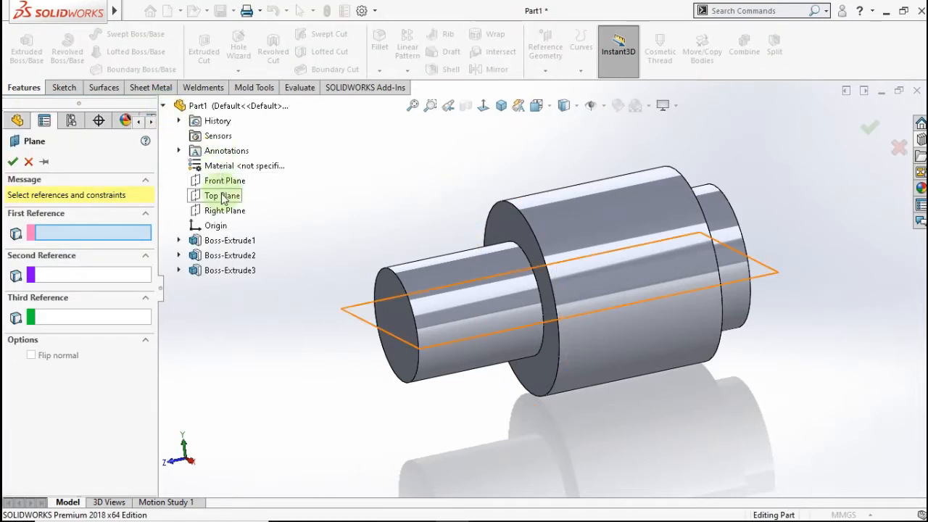
click(222, 196)
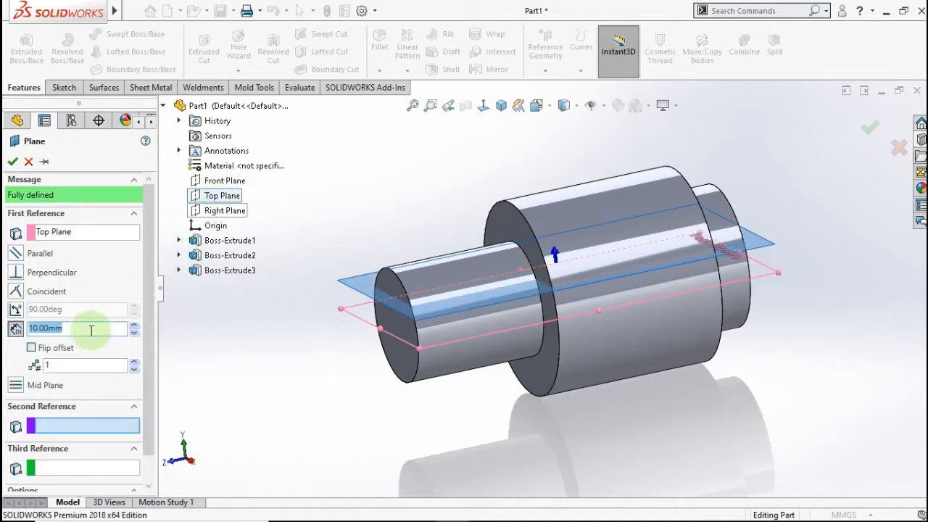
text(48)
click(187, 340)
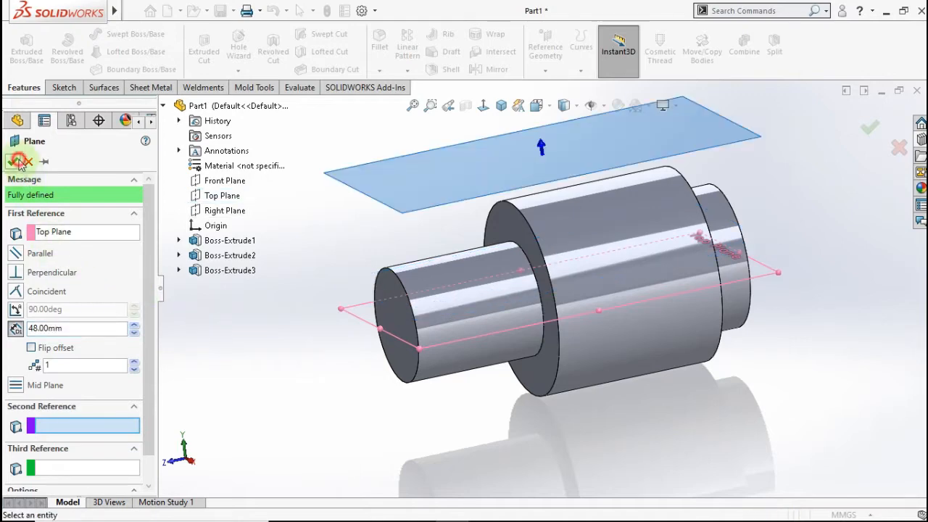
click(19, 161)
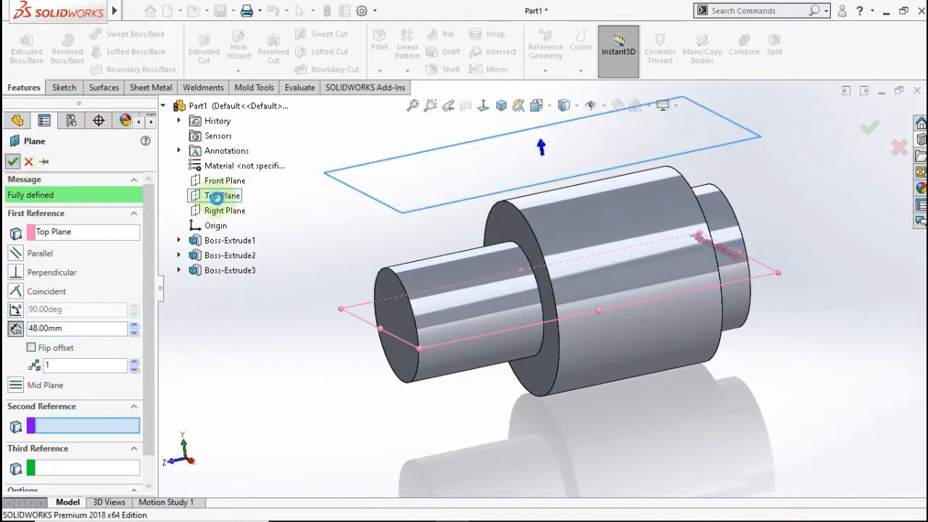
Step: Sketch a circle about 25 mm in diameter on the new offset plane, over the large cylinder's axis, about 30 mm from the origin
click(435, 190)
click(497, 149)
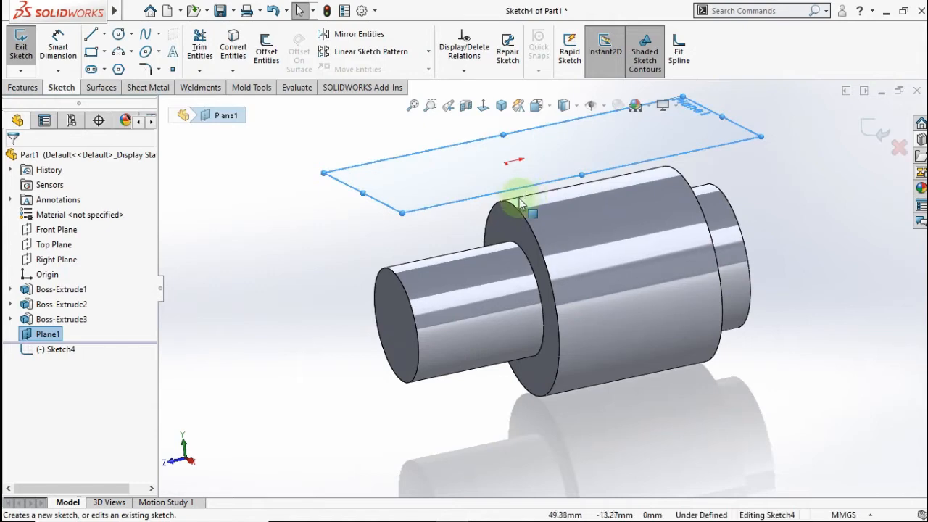
scroll(625, 263, up, 3)
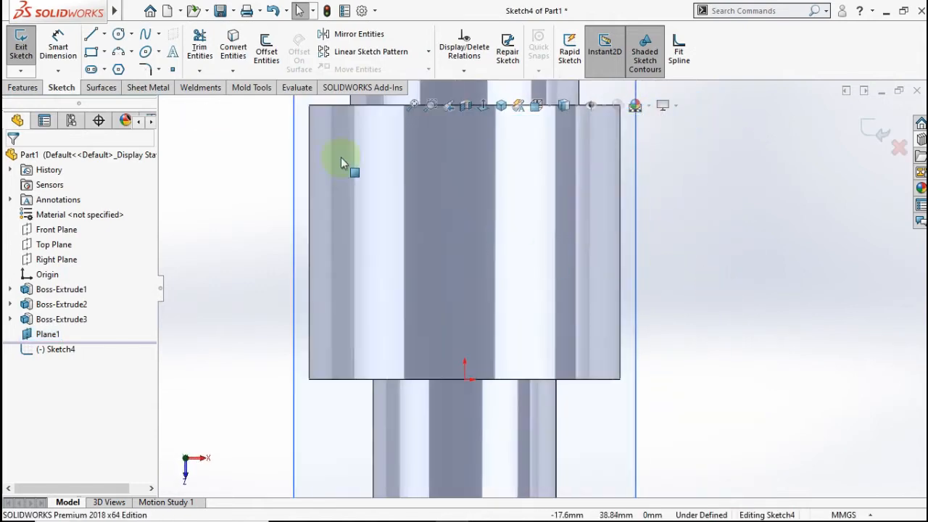
click(118, 34)
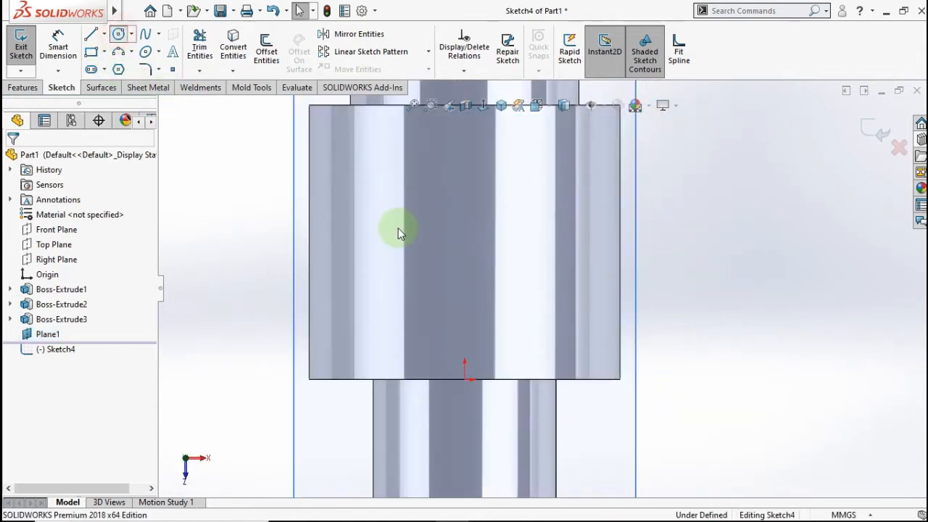
click(464, 244)
click(520, 266)
key(Escape)
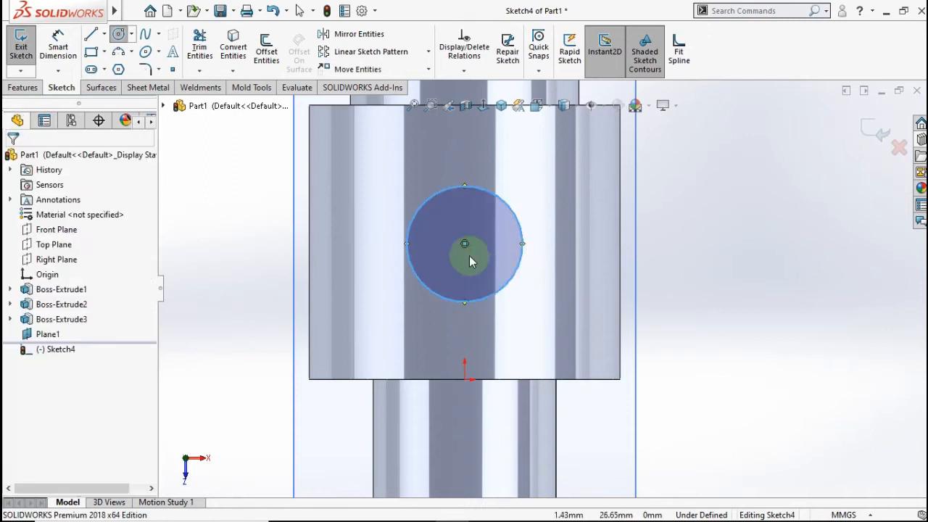
Step: Add a Vertical relation between the circle's centre and the origin
click(477, 244)
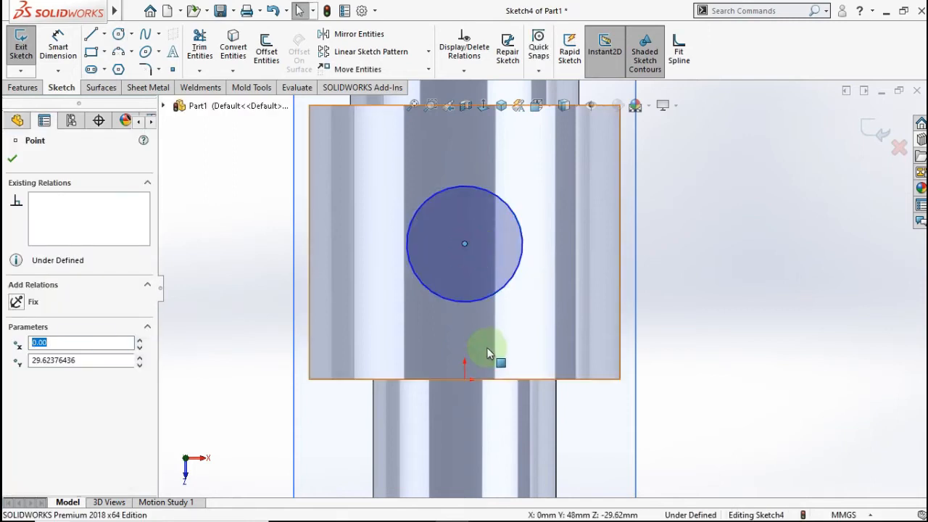
ctrl+click(465, 379)
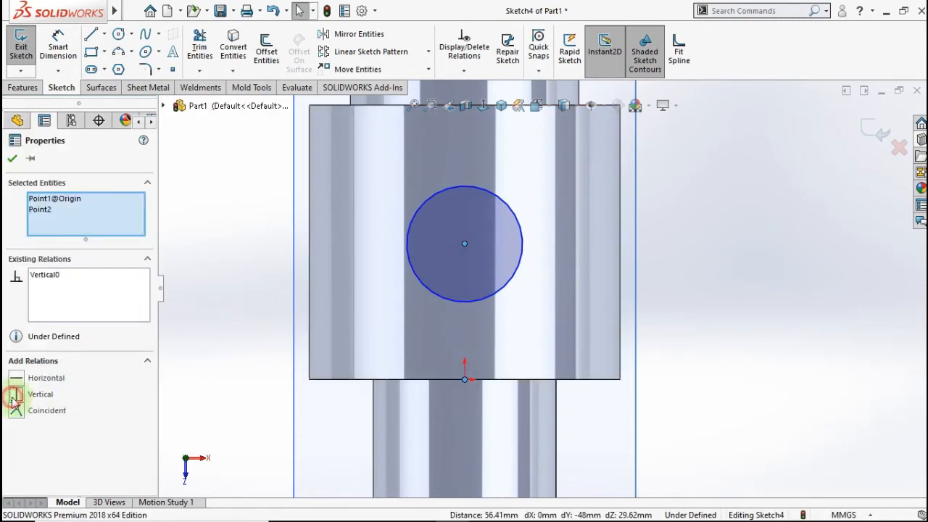
click(16, 162)
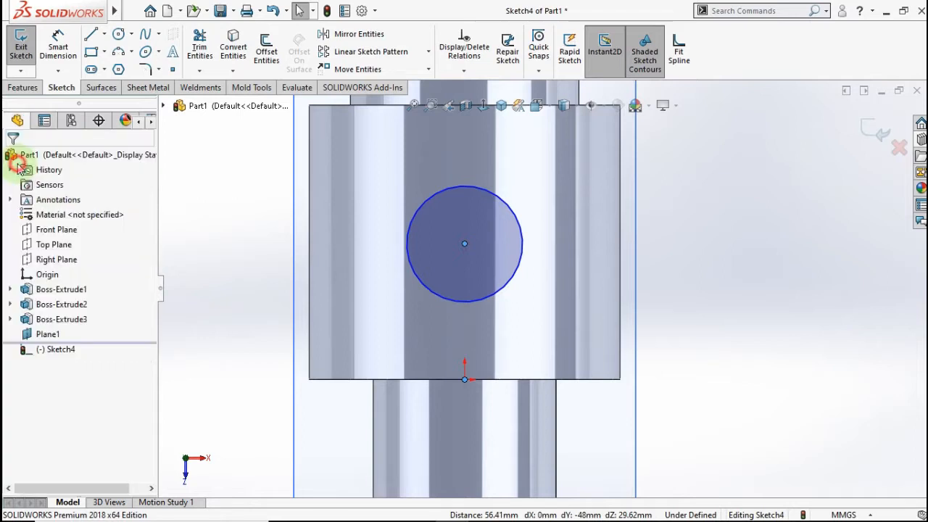
Step: Dimension the diameter of the circle on the offset plane at 30 mm
click(65, 59)
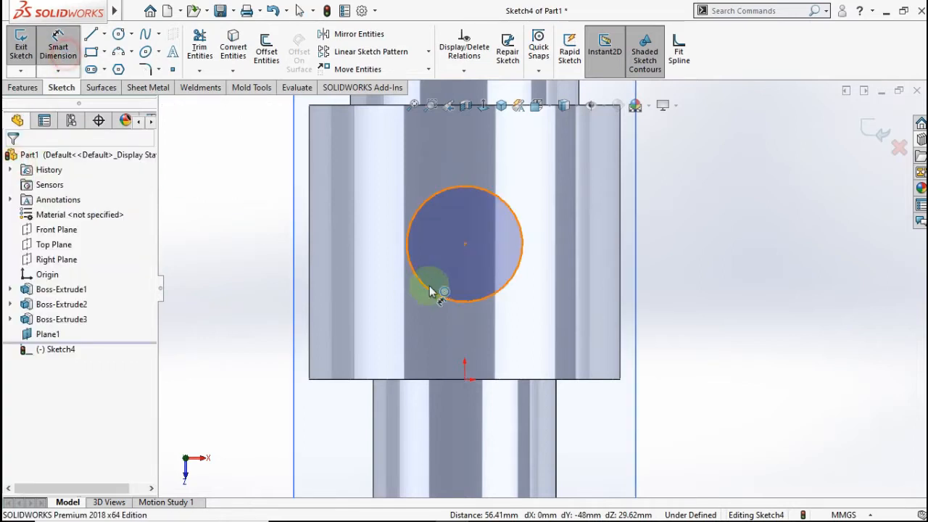
click(490, 296)
click(216, 266)
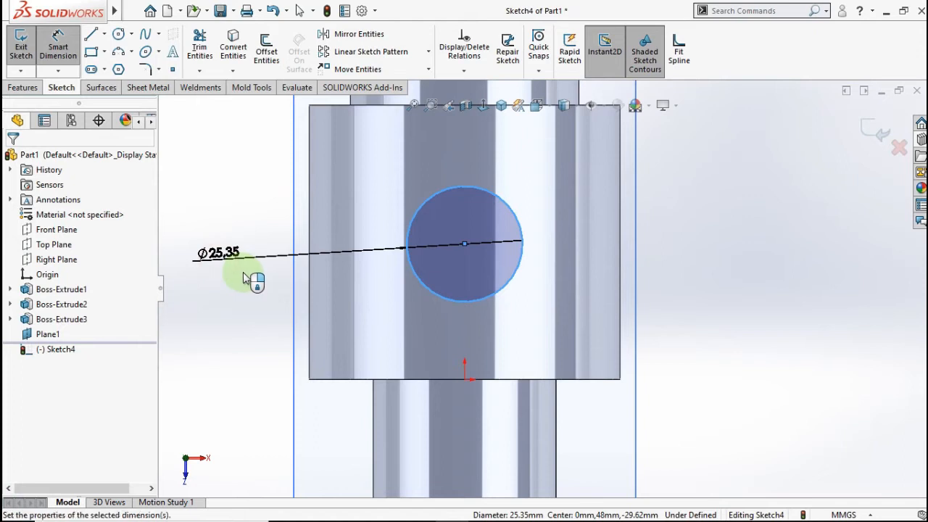
click(165, 256)
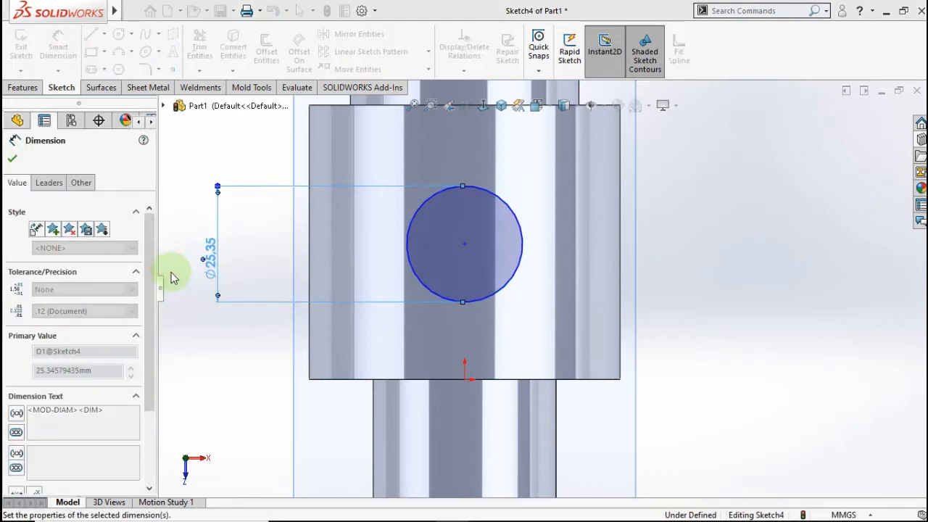
click(237, 365)
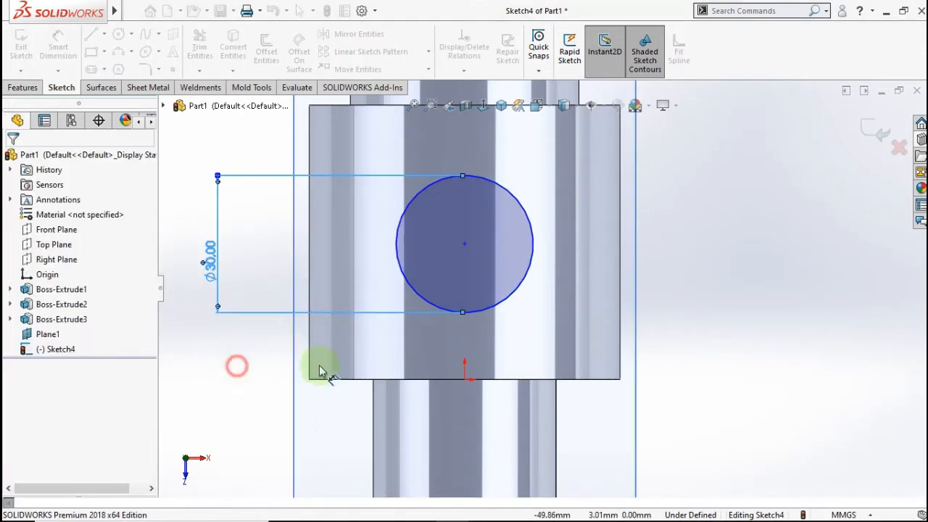
Step: Dimension the distance from the origin to the 30 mm circle's centre at 20 mm
click(465, 245)
click(465, 378)
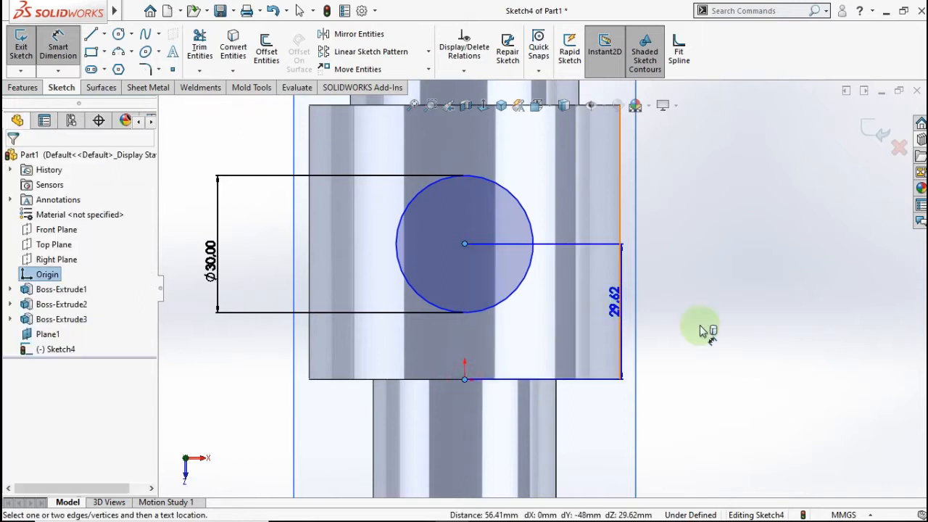
click(738, 337)
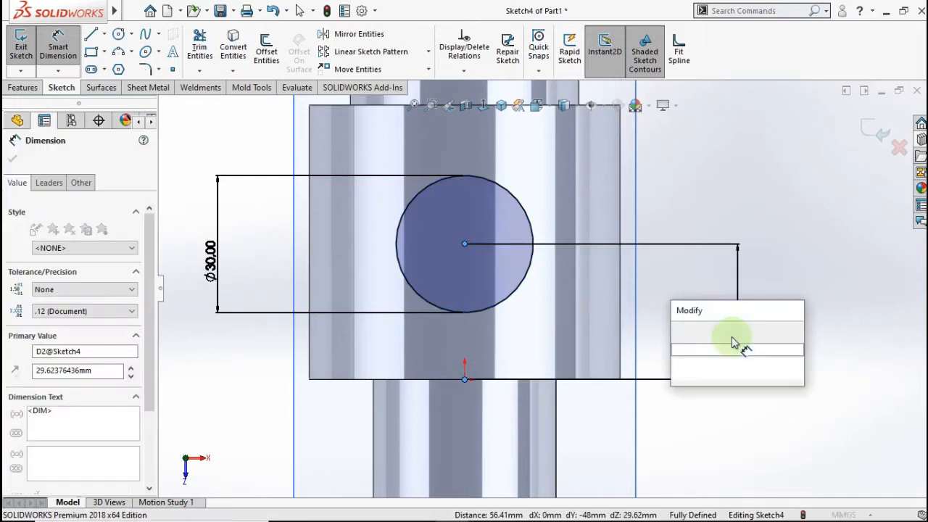
click(675, 330)
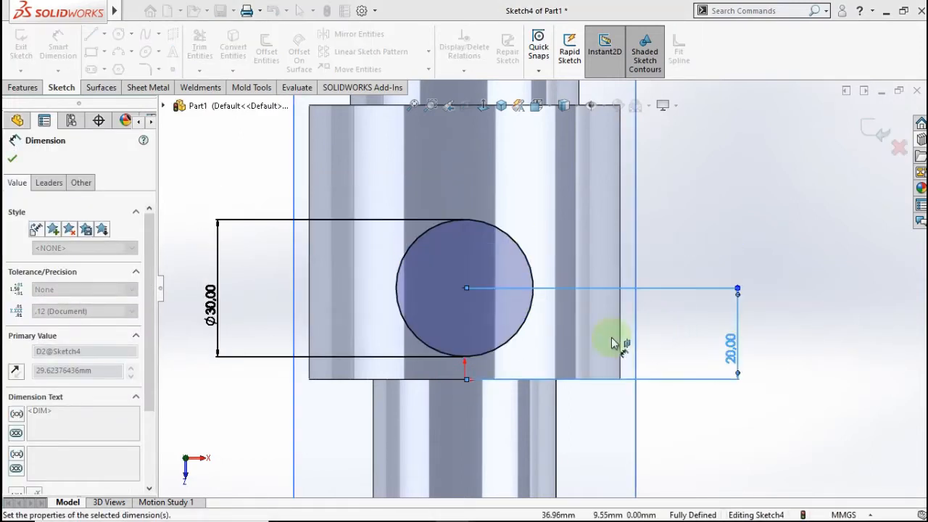
Step: Extrude the 30 mm circle Up To Surface, ending at the large cylinder's outer face, with the result merged
click(22, 87)
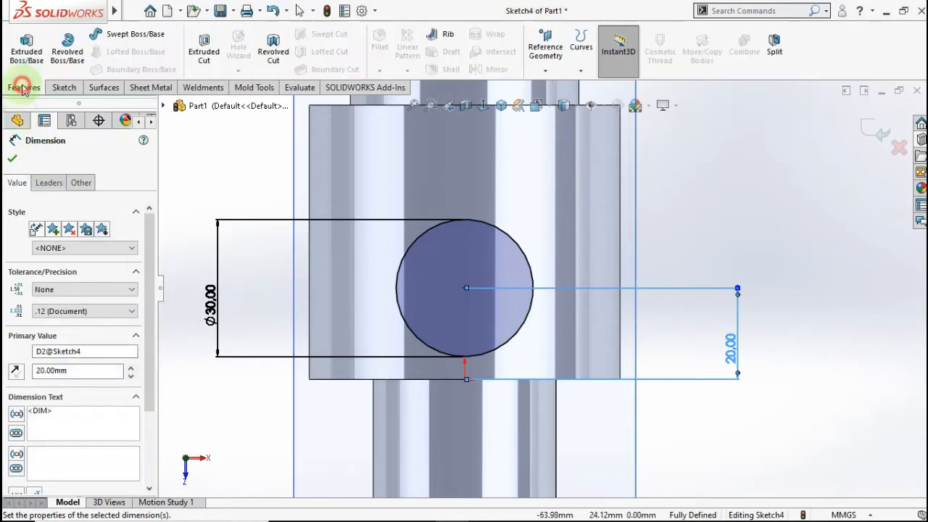
click(26, 51)
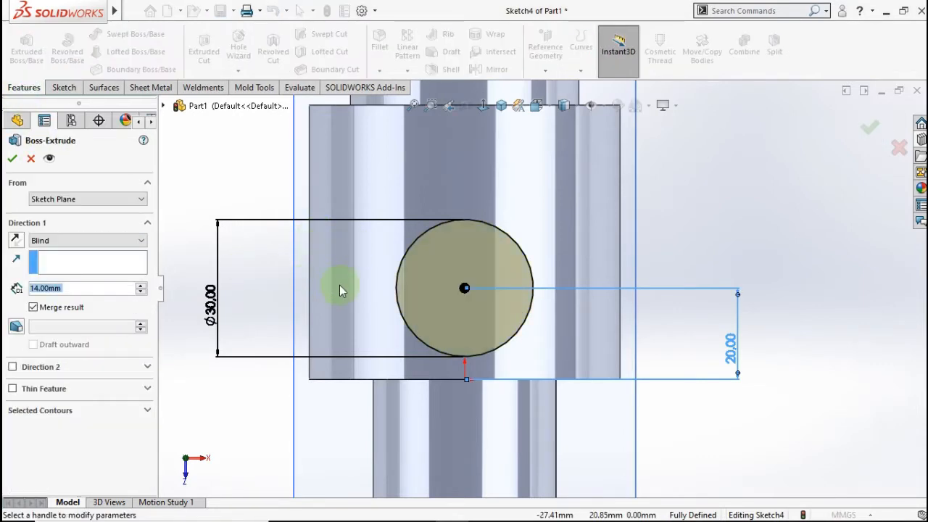
click(91, 240)
click(80, 275)
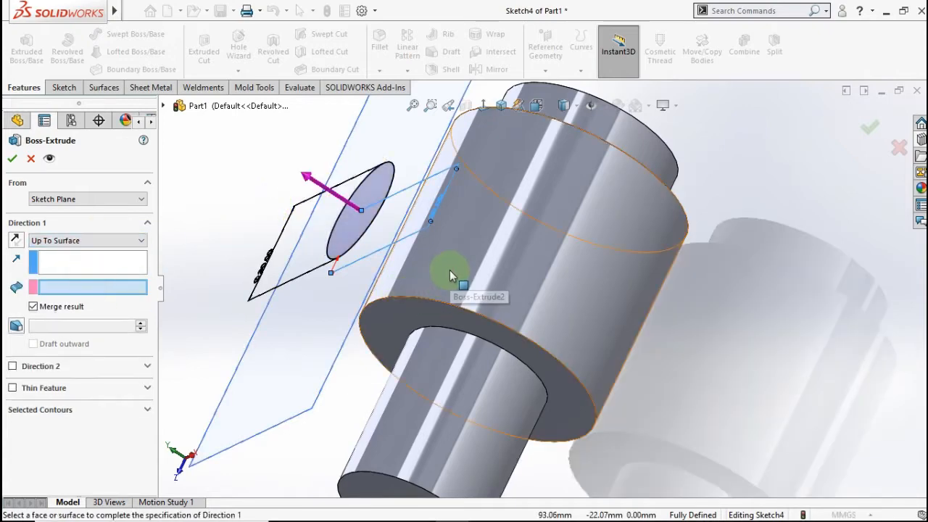
click(450, 271)
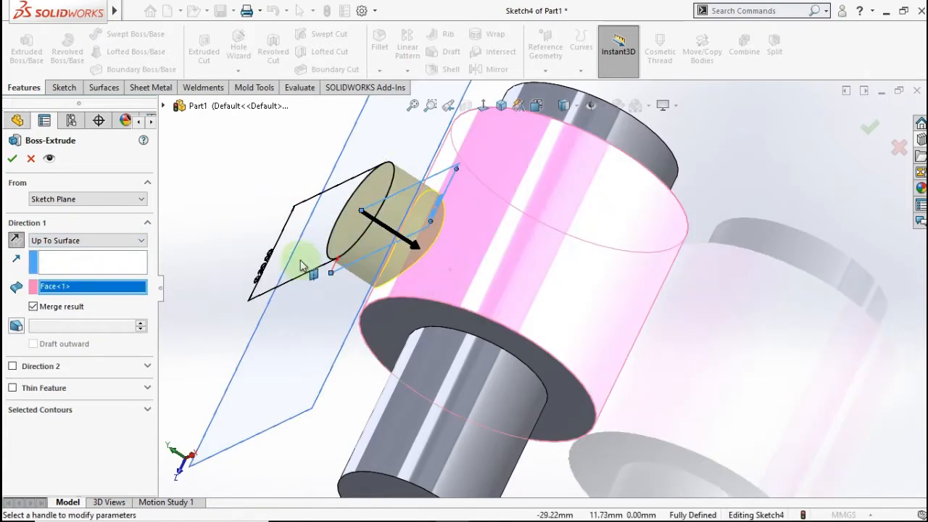
click(11, 160)
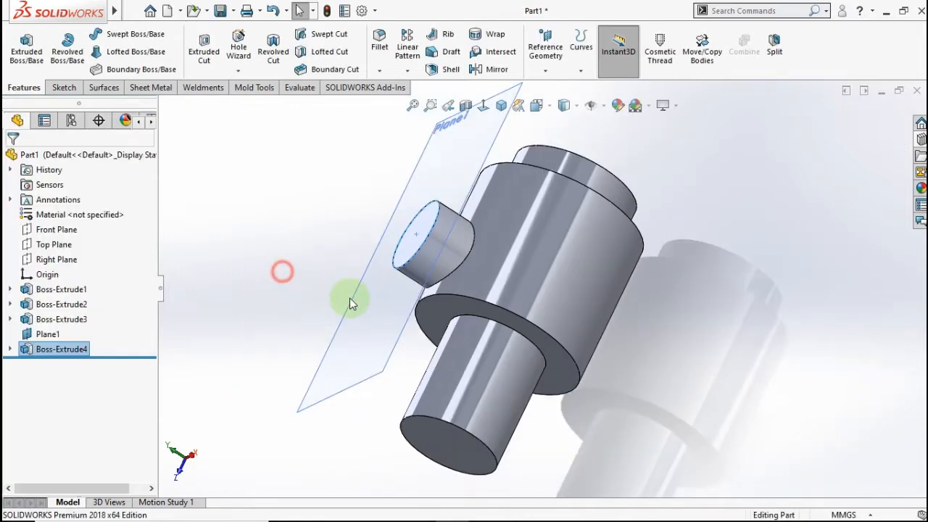
Step: Hide the offset reference plane above the body
mouse_move(348, 302)
middle_down()
mouse_move(387, 275)
mouse_move(387, 196)
mouse_move(324, 254)
mouse_move(352, 310)
middle_up()
click(348, 276)
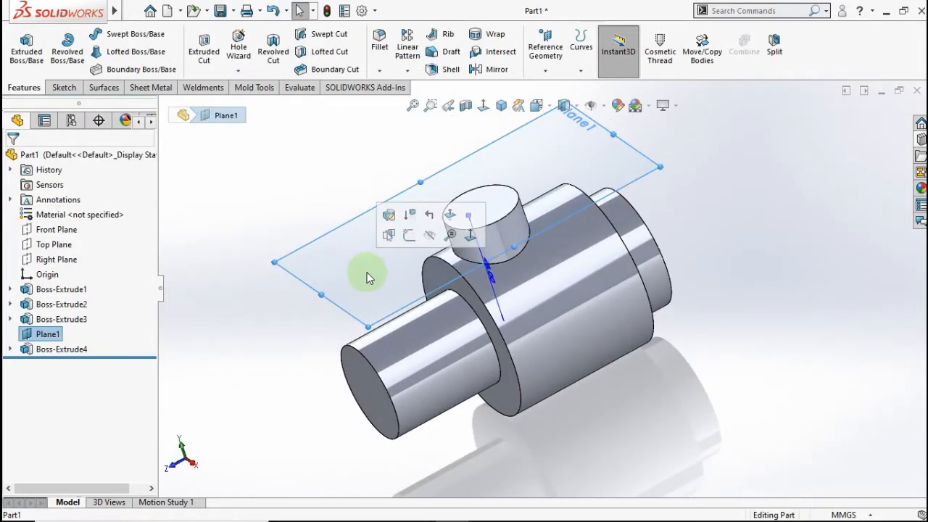
click(429, 232)
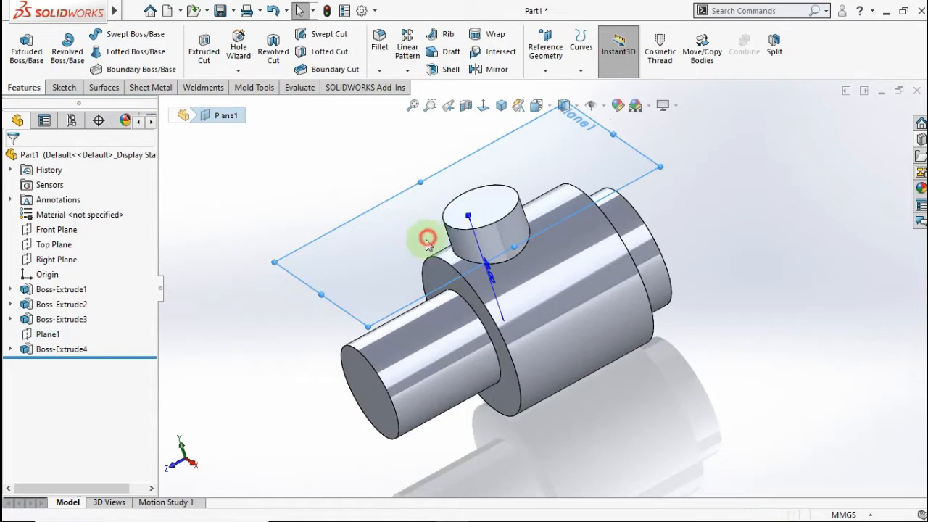
Step: Sketch a circle about 18 mm in diameter, centred on the origin, on the free end face of the long, narrow cylinder
click(370, 391)
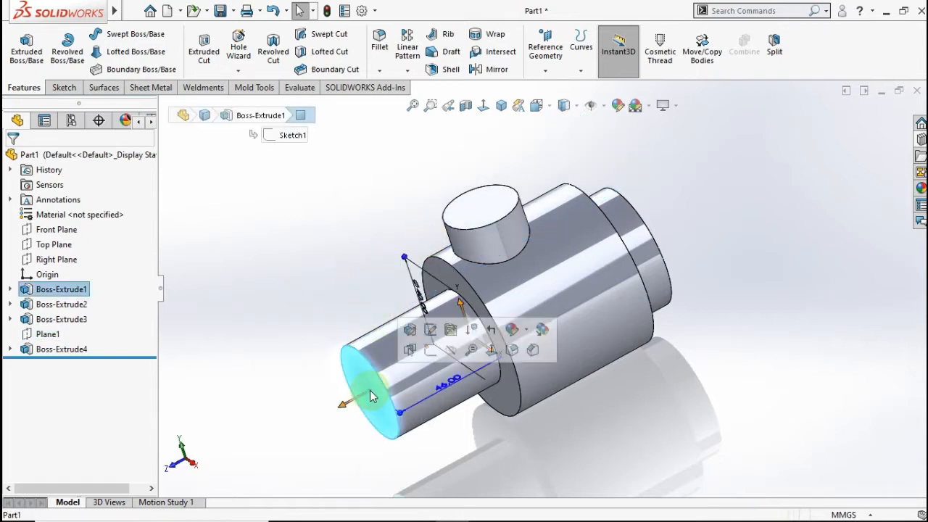
click(430, 351)
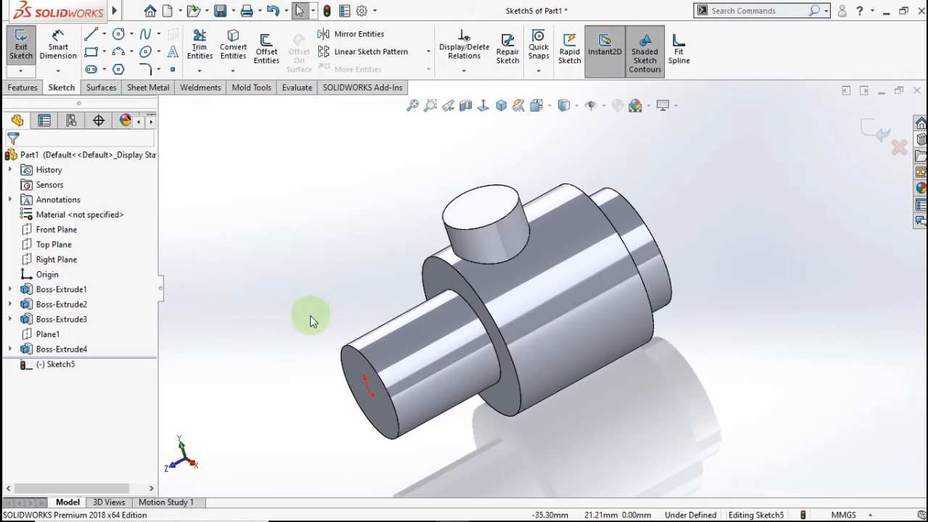
key(ctrl+8)
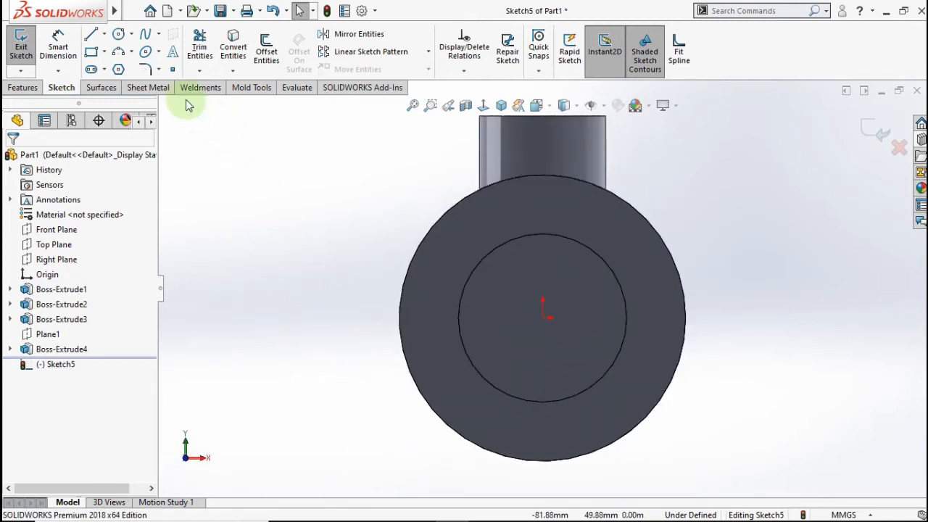
click(120, 37)
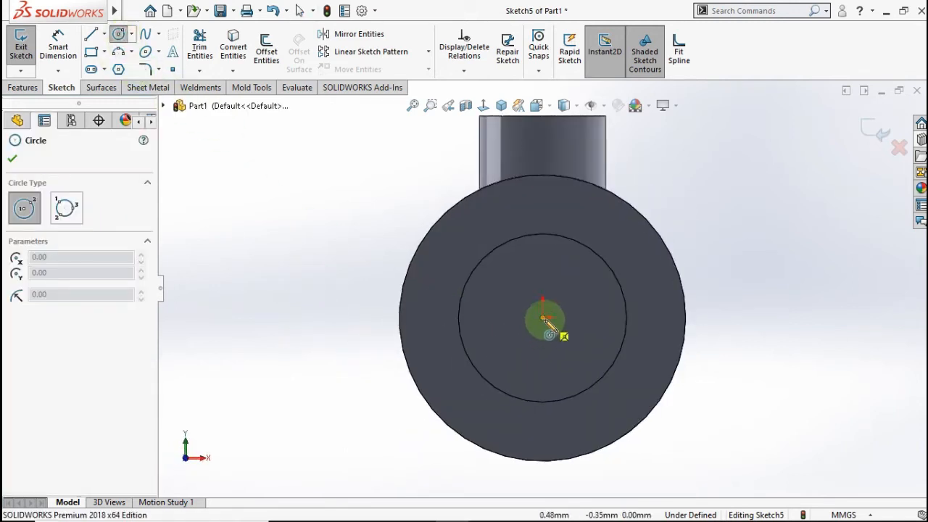
click(543, 318)
click(573, 296)
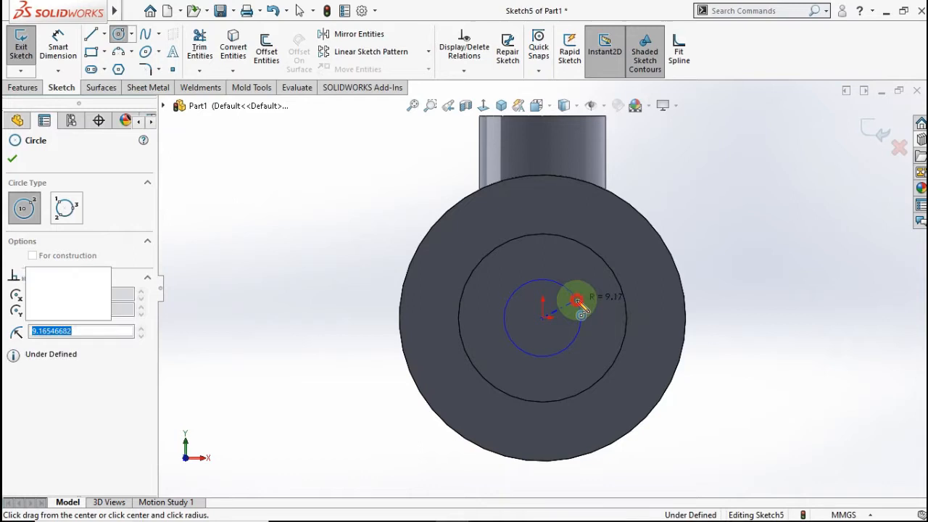
Step: Dimension the diameter of the circle on the narrow cylinder's end face at 20 mm
click(58, 47)
click(510, 303)
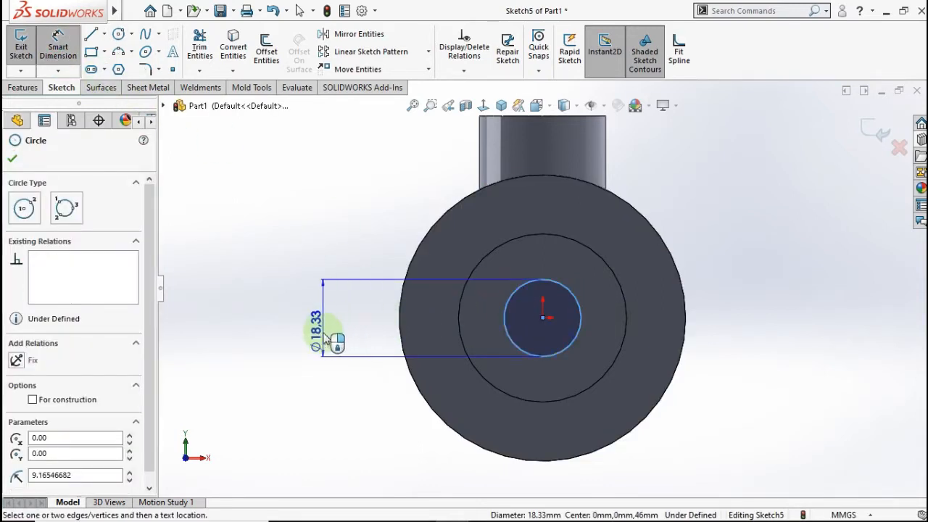
click(333, 336)
text(2)
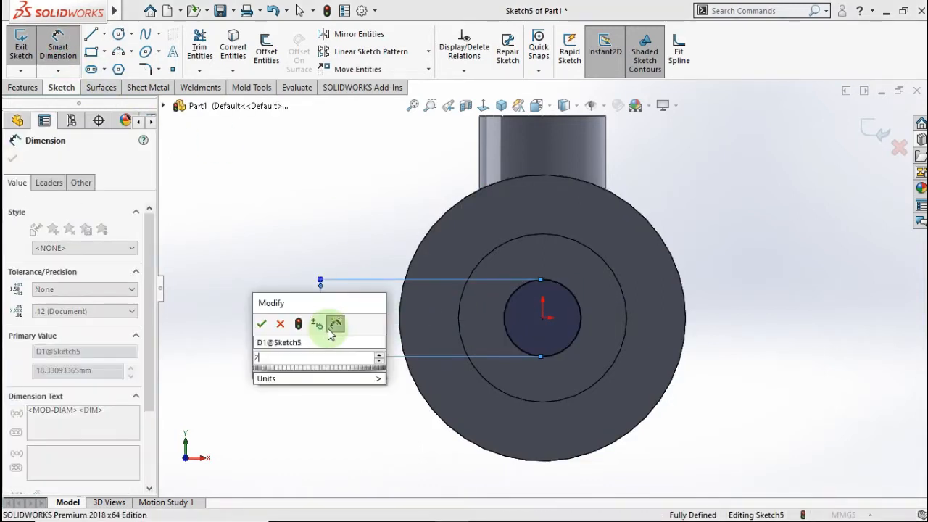
text(0)
click(262, 323)
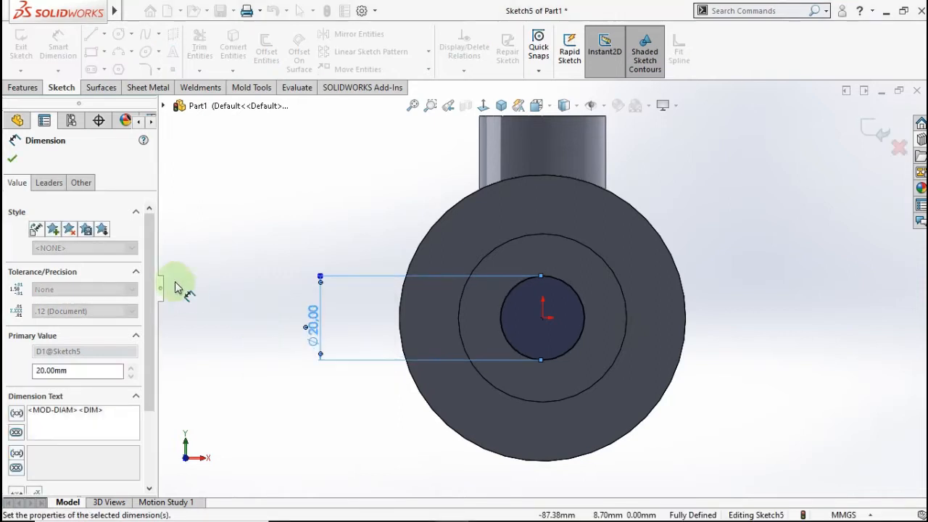
click(19, 90)
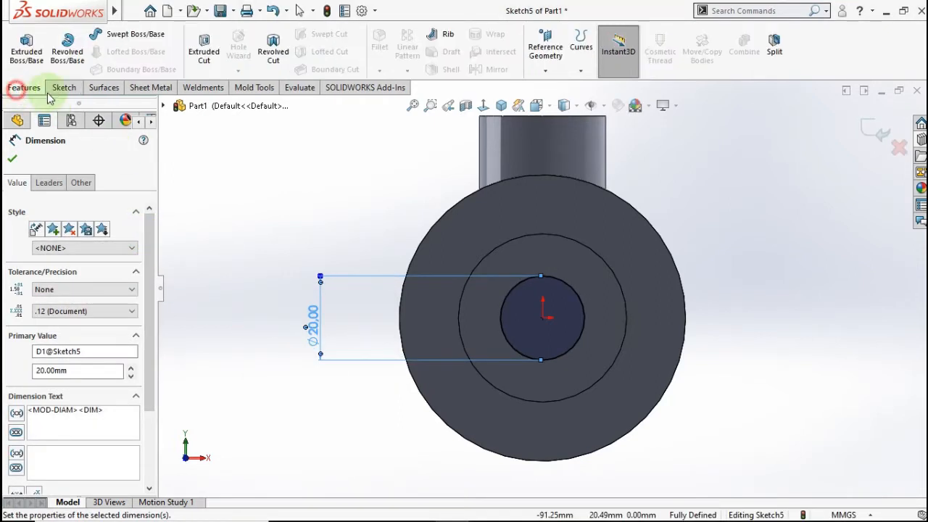
Step: Cut the 20 mm circle Through All along the whole stepped body
click(195, 57)
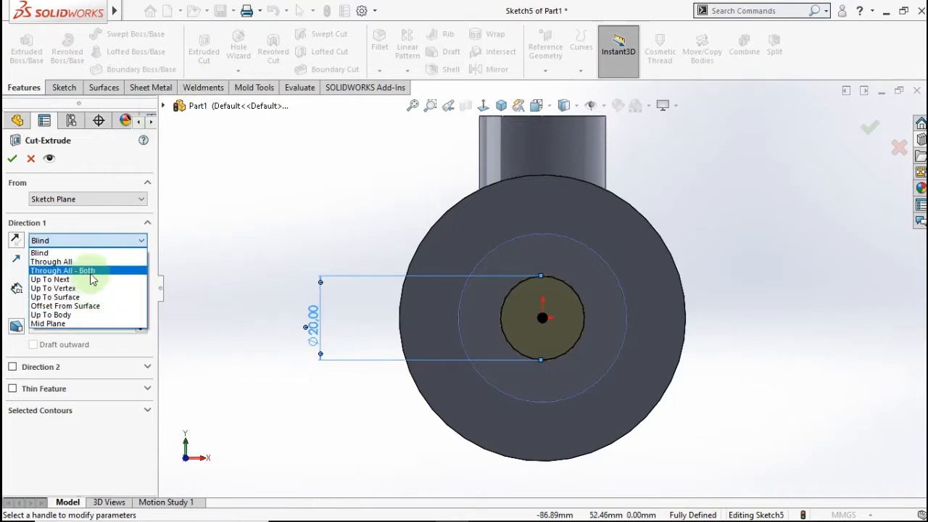
click(73, 261)
click(11, 158)
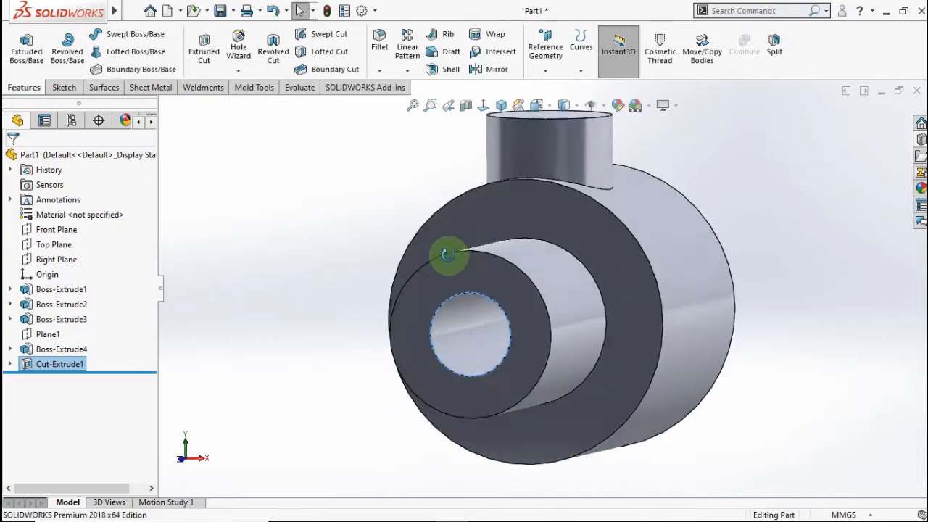
click(389, 243)
Step: Show a planar section view of the body in isometric orientation, cut lengthwise along the Right Plane
middle_drag(545, 165, 535, 234)
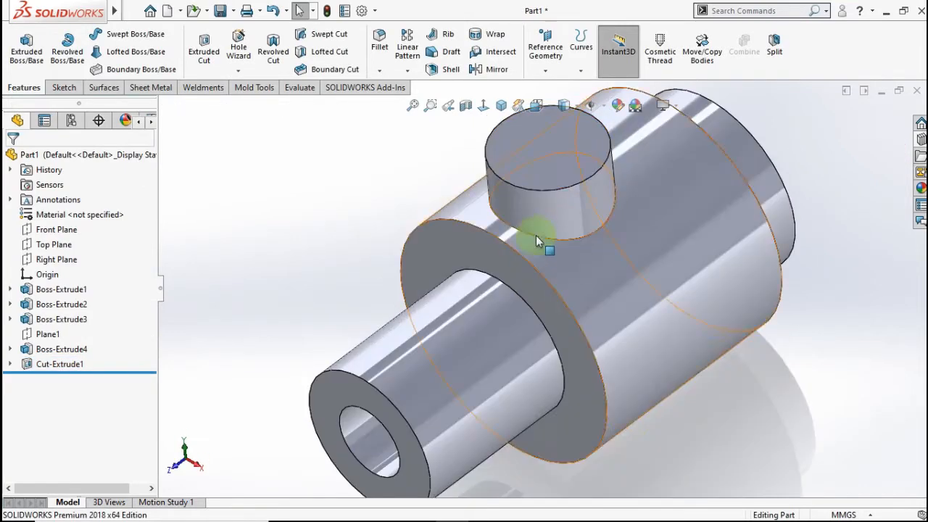
key(ctrl+7)
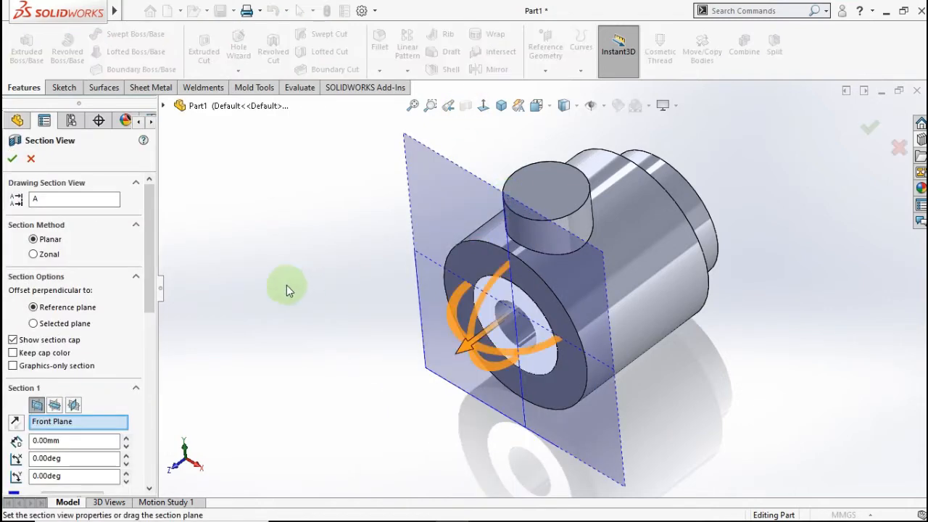
click(74, 405)
click(12, 158)
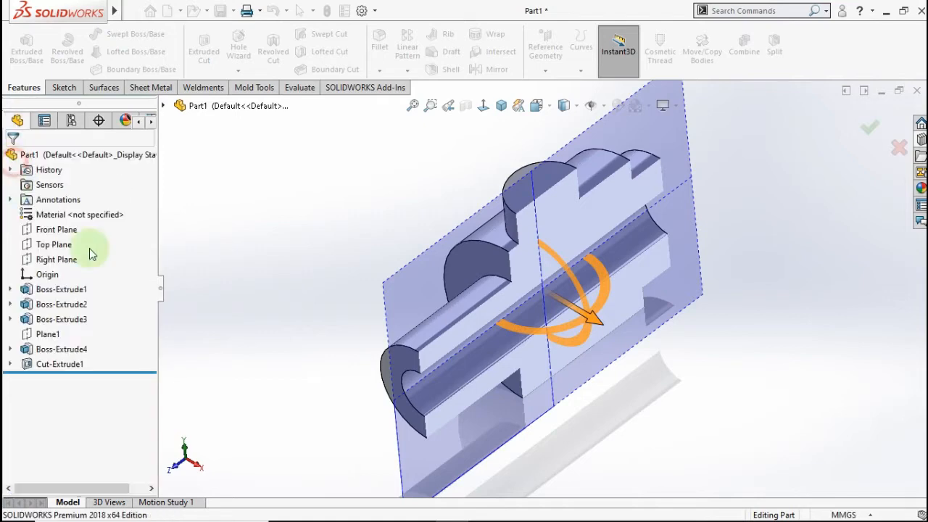
scroll(512, 253, down, 2)
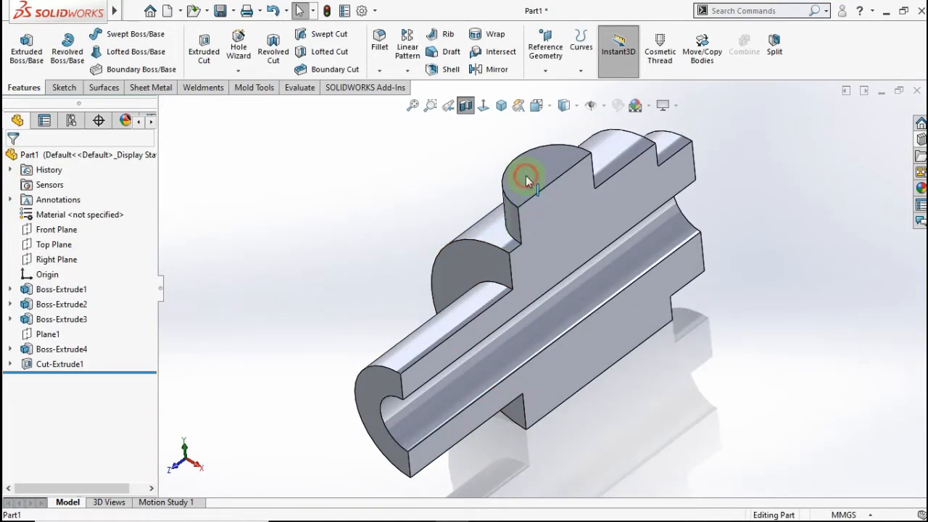
Step: Sketch a circle about 18 mm in diameter on the side boss's flat end face, centred on the boss
click(527, 180)
click(585, 140)
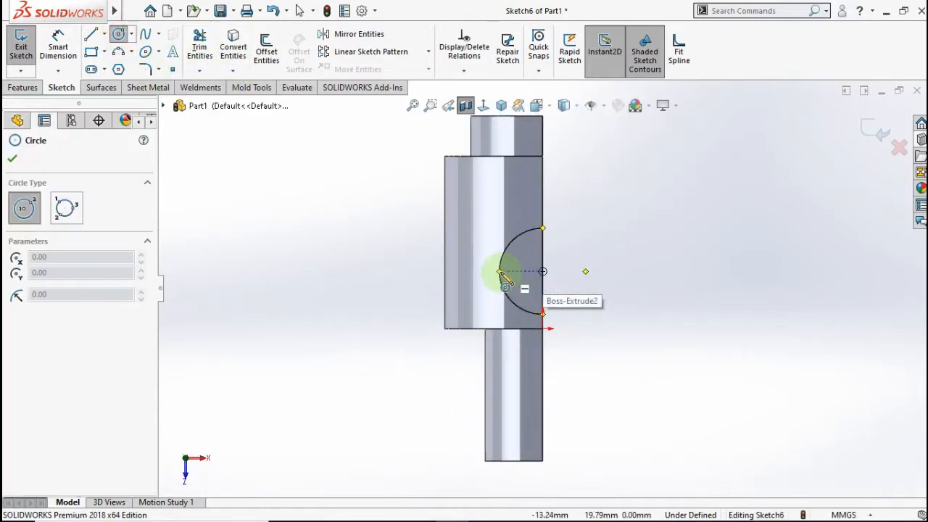
click(543, 272)
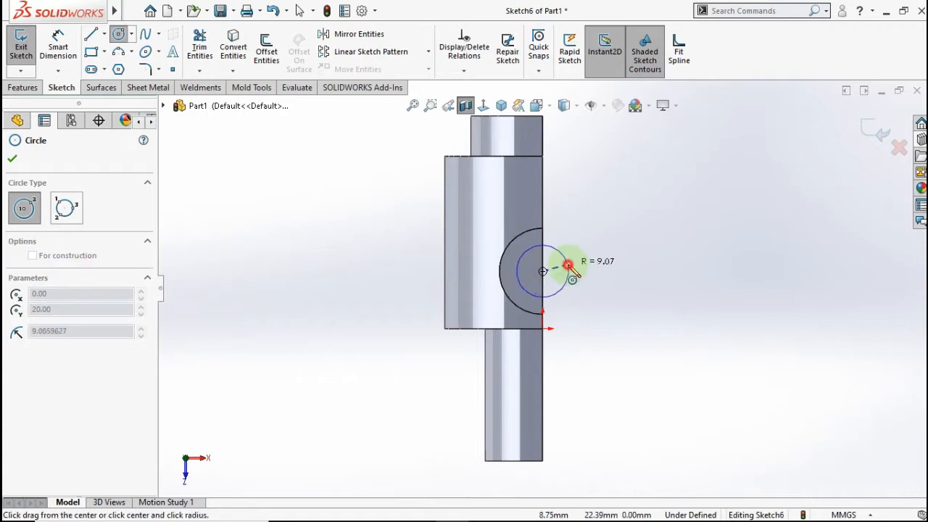
click(570, 267)
Step: Dimension the diameter of the circle on the side boss's end face at 15 mm
click(58, 48)
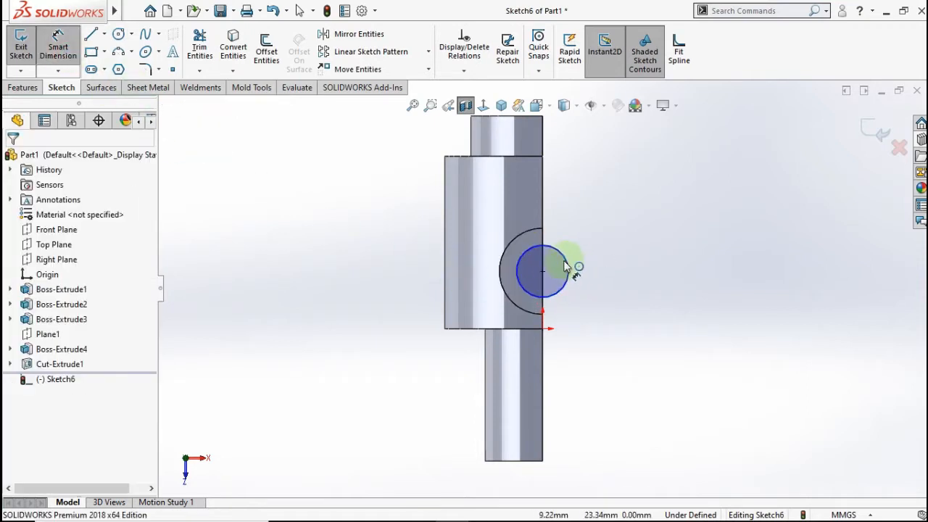
click(567, 267)
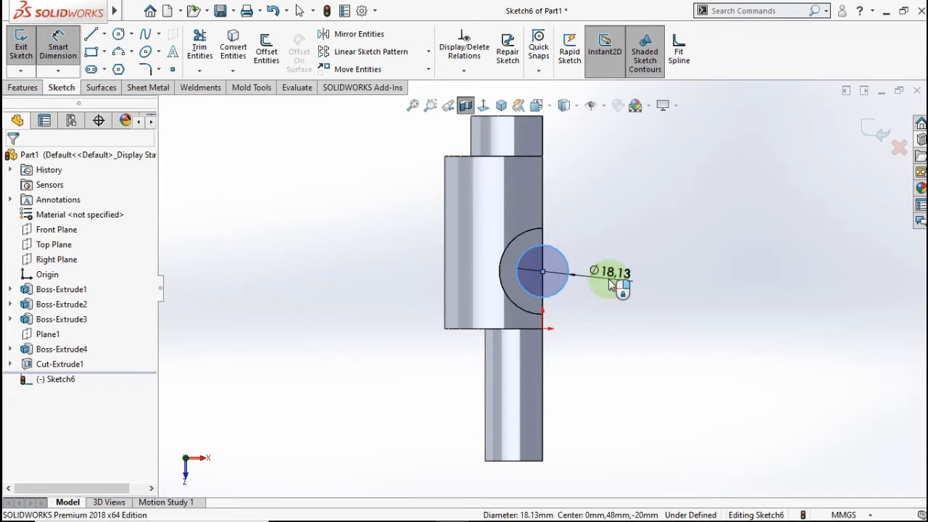
click(608, 282)
click(553, 275)
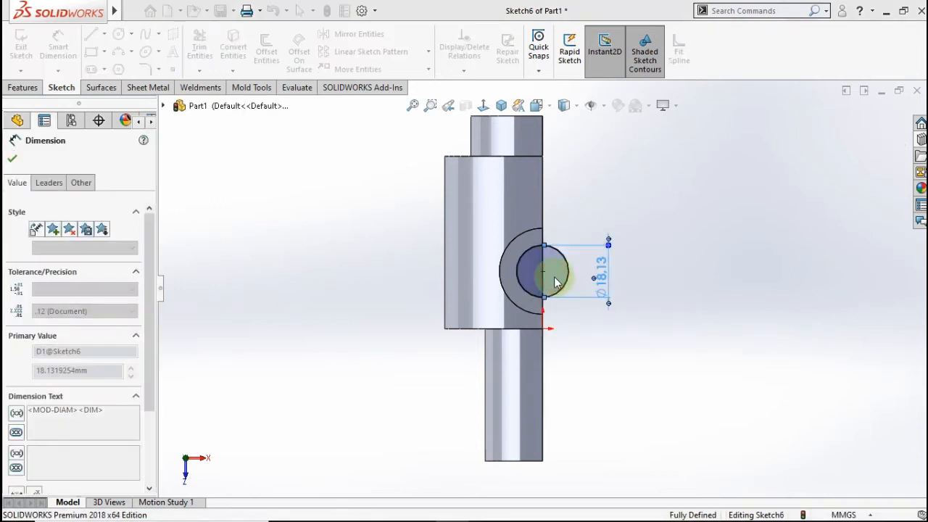
Step: Cut the 15 mm circle Blind to a depth of 48 mm through the side boss into the central bore
click(24, 88)
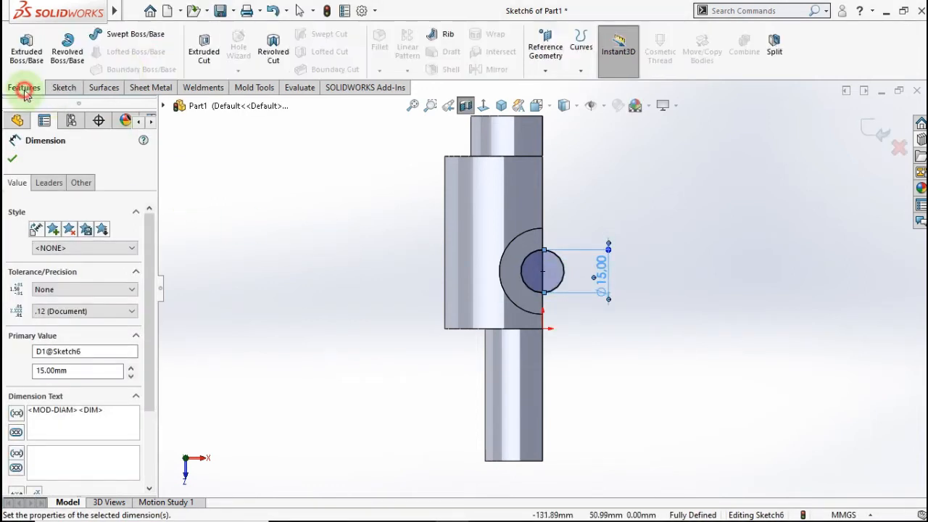
click(203, 51)
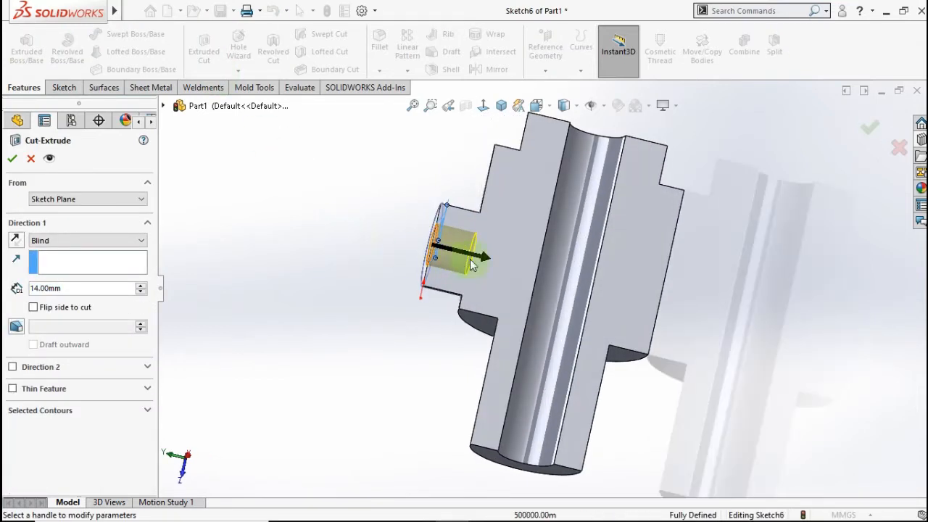
drag(490, 259, 572, 279)
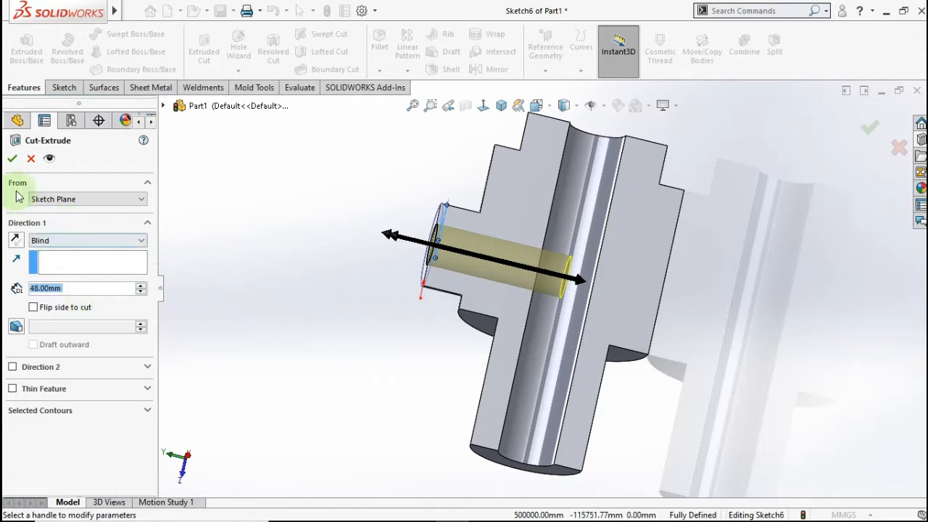
click(11, 160)
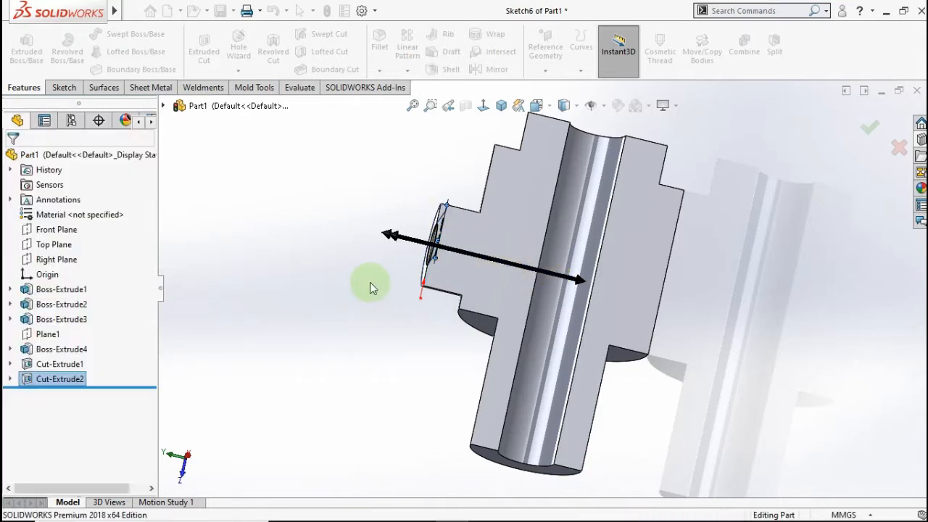
Step: Sketch a circle about 34 mm in diameter, centred on the origin, on the free end face of the short, wider cylinder
middle_drag(384, 273, 345, 327)
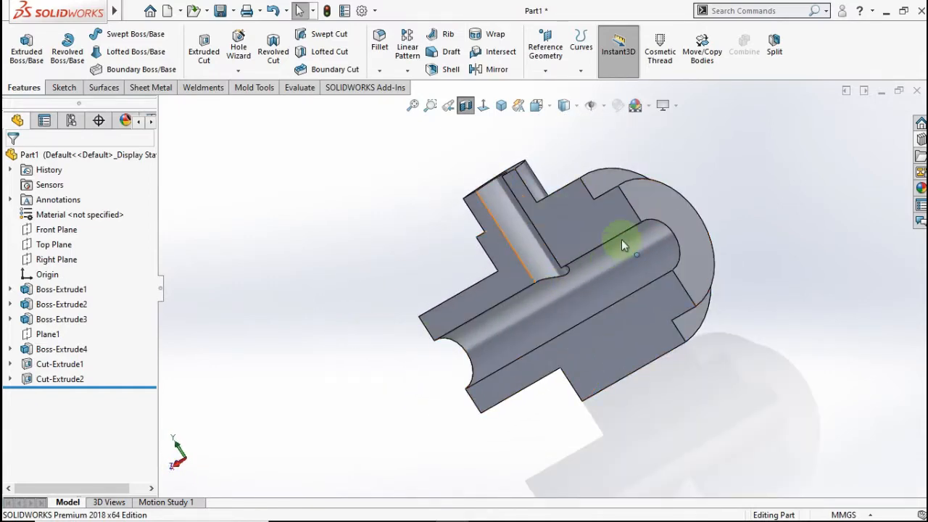
click(655, 210)
click(714, 174)
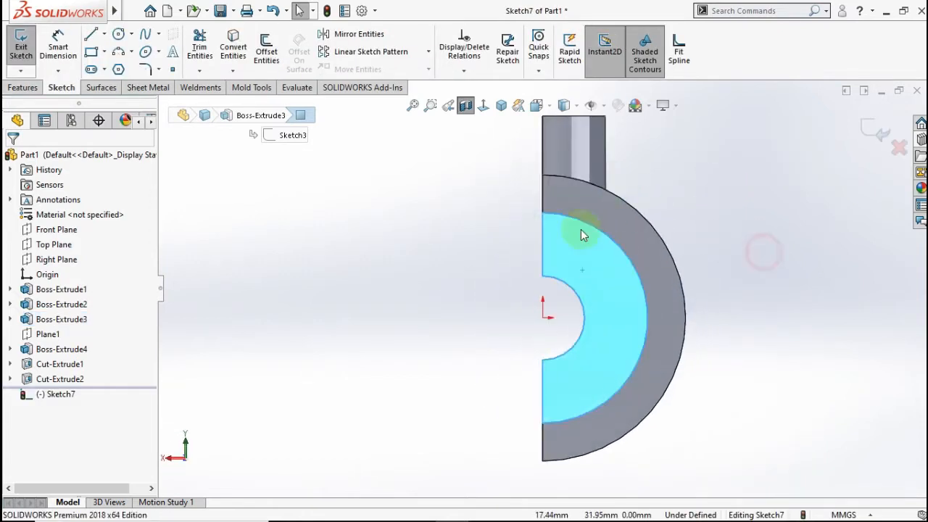
click(119, 36)
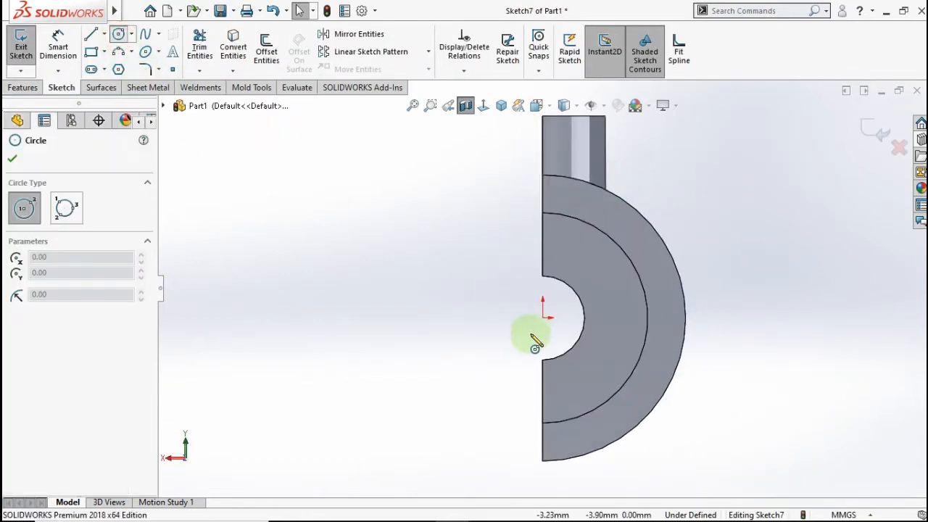
click(543, 318)
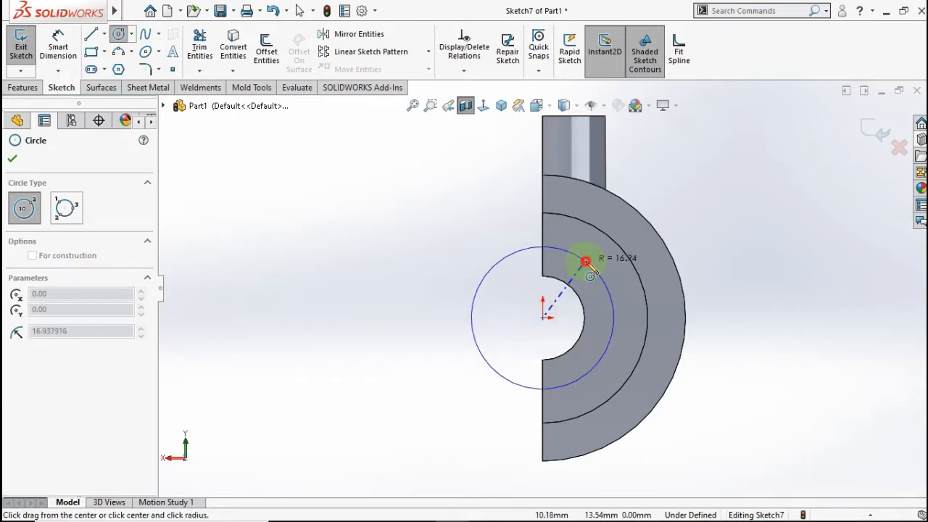
click(584, 263)
Step: Dimension the diameter of the circle on the short cylinder's end face at 40 mm
click(64, 54)
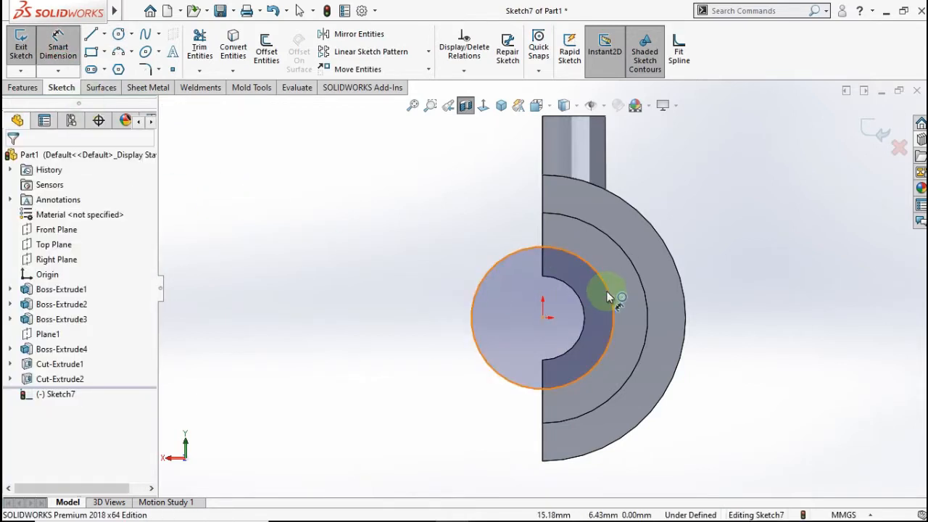
click(606, 290)
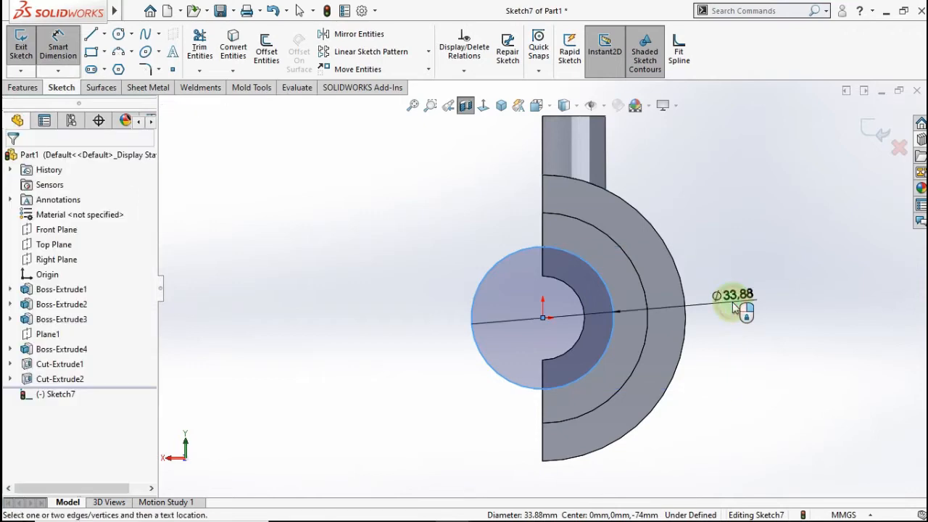
click(730, 304)
text(40)
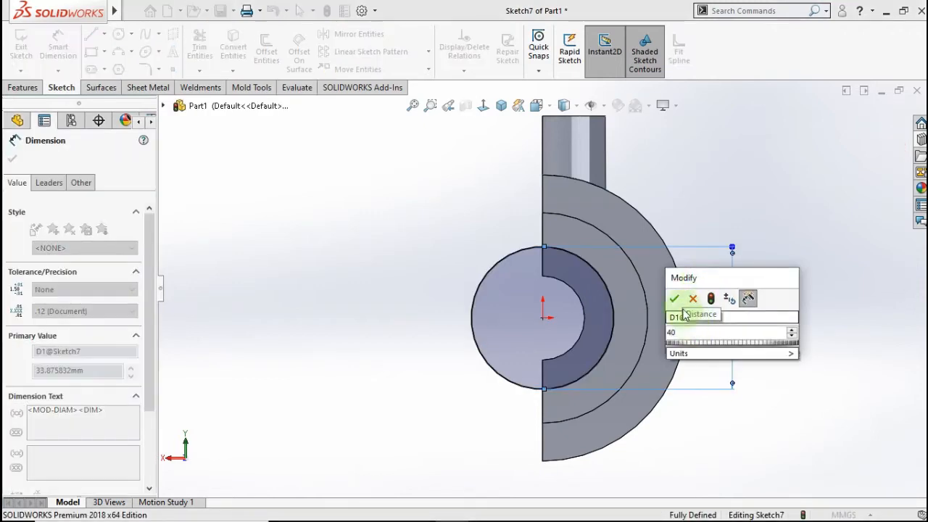
click(674, 298)
Step: Cut the 40 mm circle Blind to a depth of 61.5 mm into the body
middle_drag(529, 325, 605, 357)
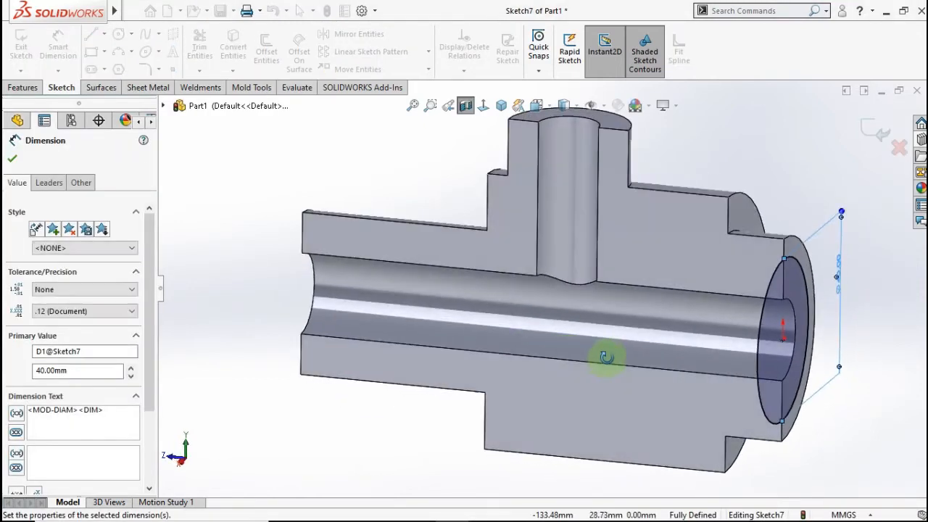
click(26, 92)
click(200, 60)
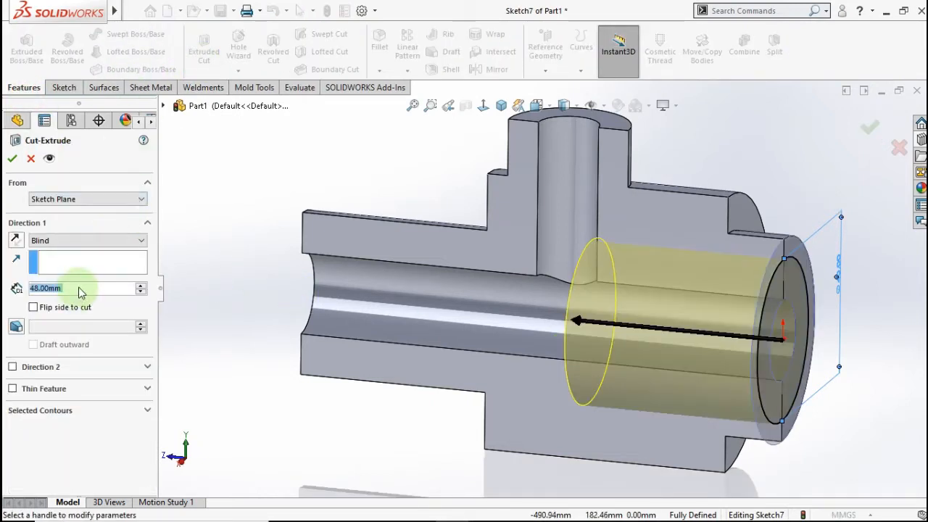
text(61.5)
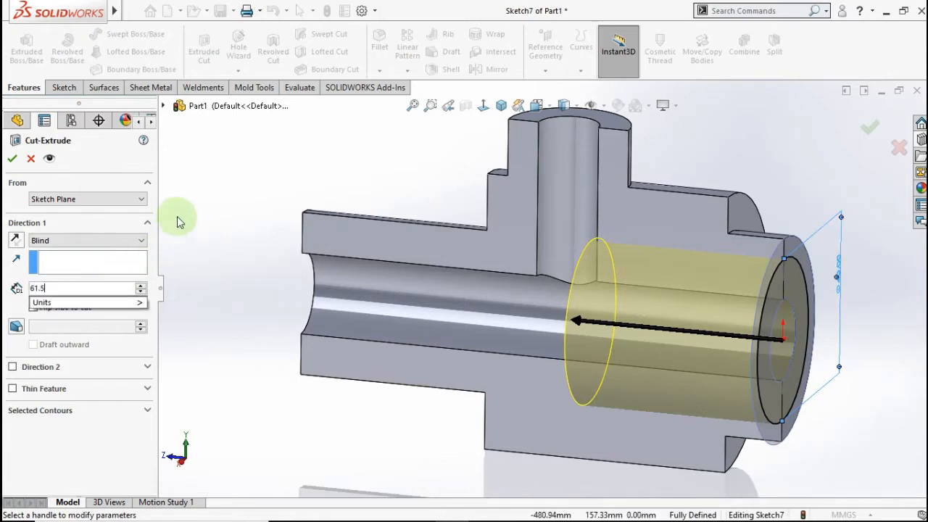
key(Return)
mouse_move(476, 268)
middle_down()
mouse_move(490, 267)
mouse_move(500, 290)
mouse_move(480, 290)
mouse_move(484, 278)
middle_up()
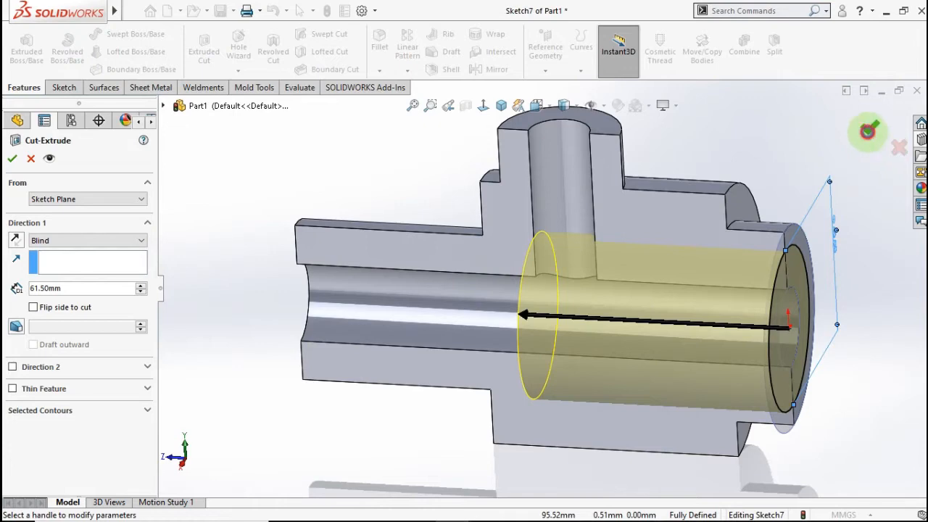
click(867, 130)
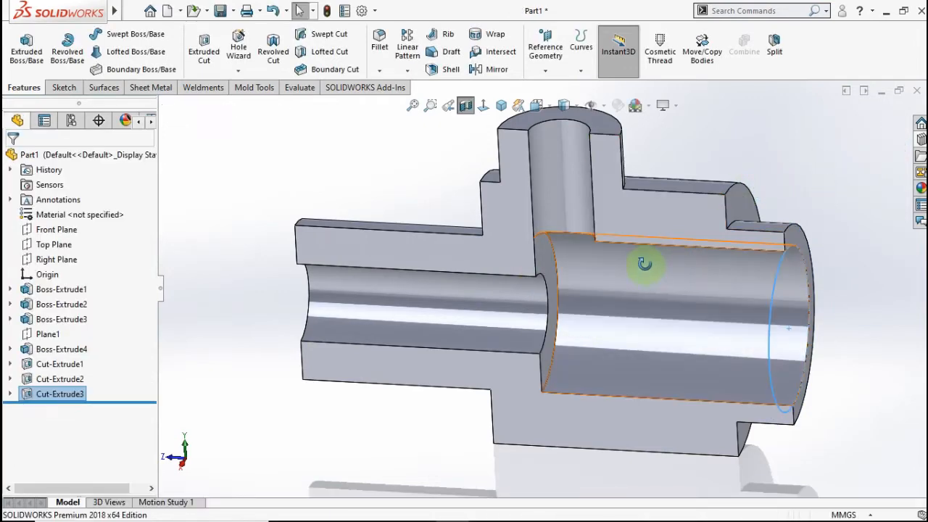
Step: Inspect the intersecting bores in the sectioned body and turn off the section view
middle_drag(644, 263, 634, 342)
scroll(559, 271, down, 3)
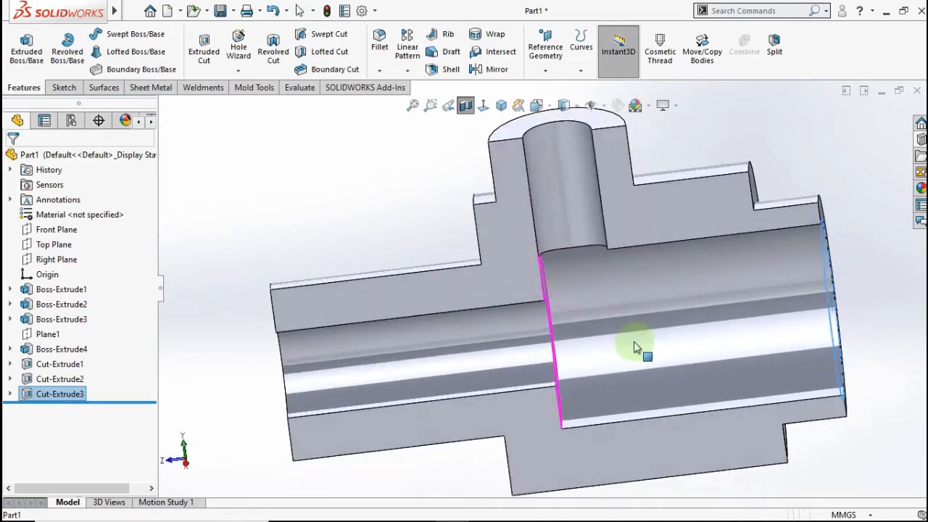
scroll(552, 265, down, 6)
middle_drag(525, 249, 532, 301)
scroll(648, 301, up, 10)
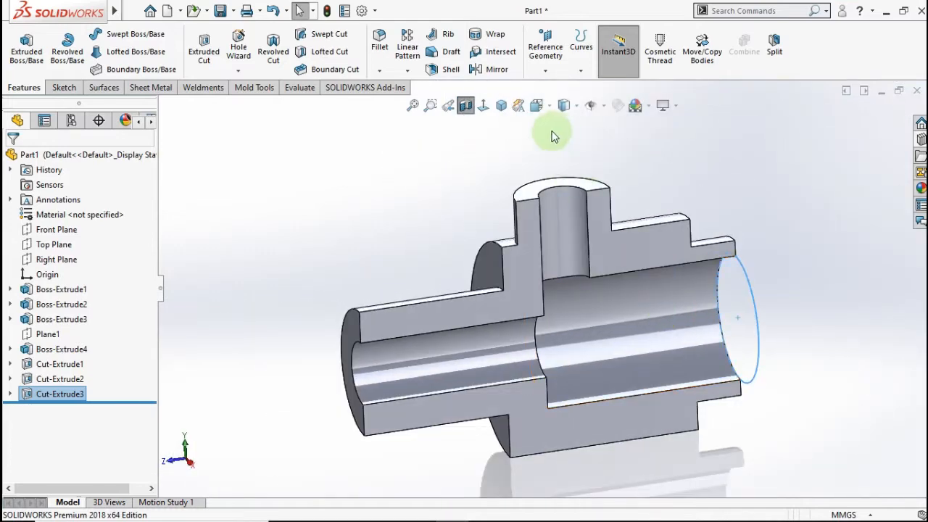
click(465, 105)
click(447, 223)
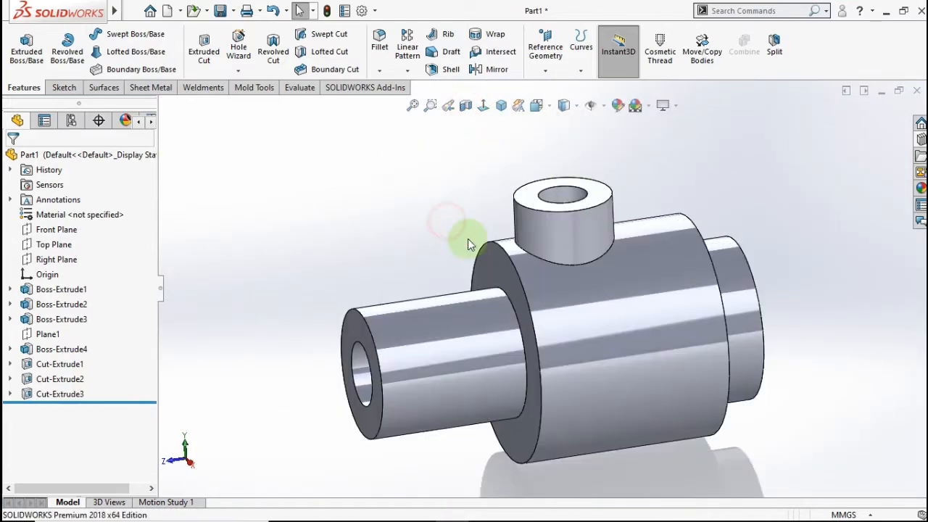
Step: Chamfer the outer end edges of the long cylinder, side boss and short cylinder, plus both main body edges, at 1 mm and 45 degrees
middle_drag(467, 244, 438, 215)
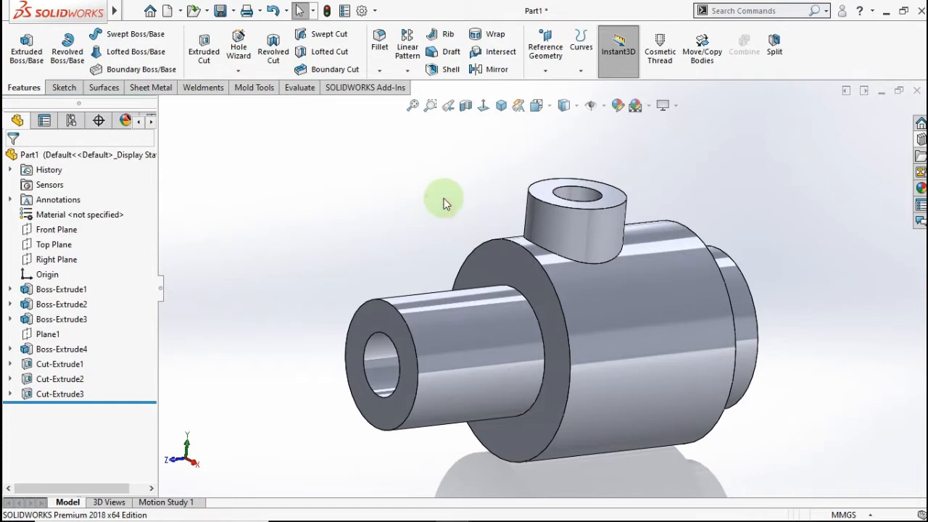
key(ctrl+7)
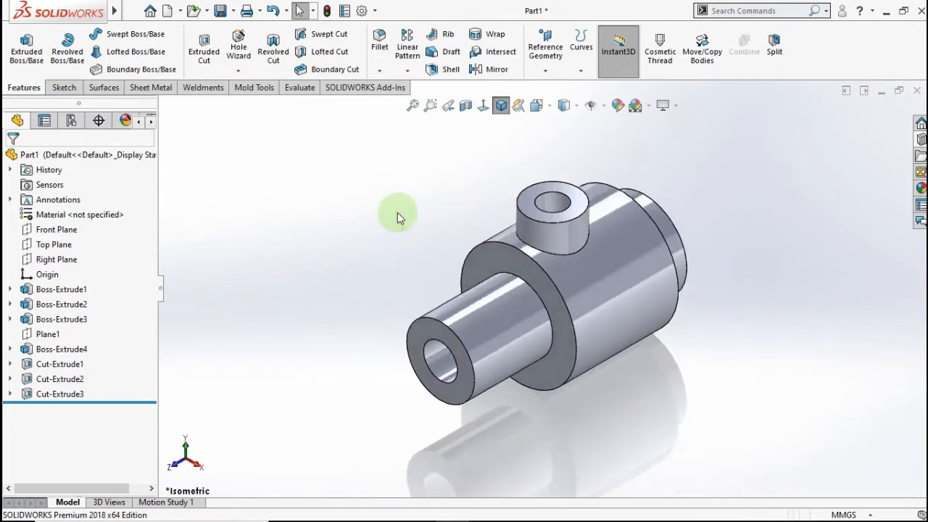
click(379, 70)
click(397, 105)
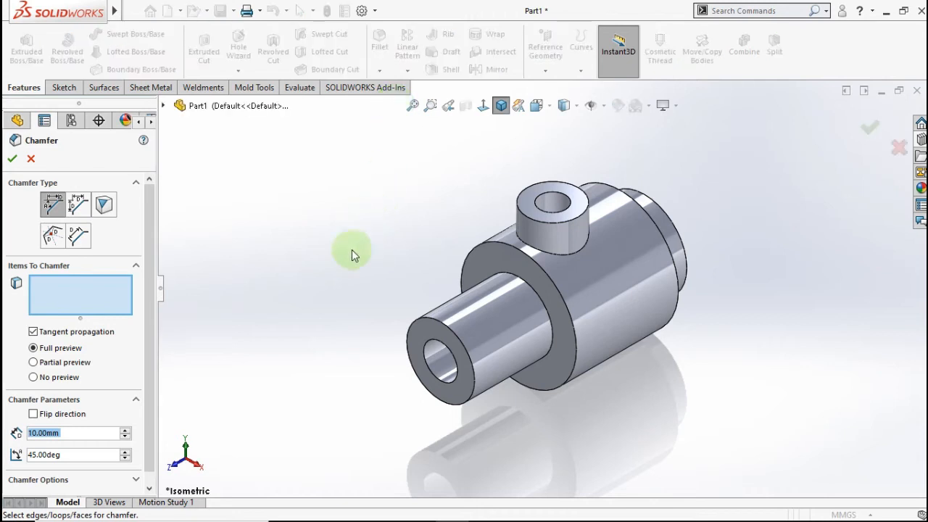
text(1)
key(Return)
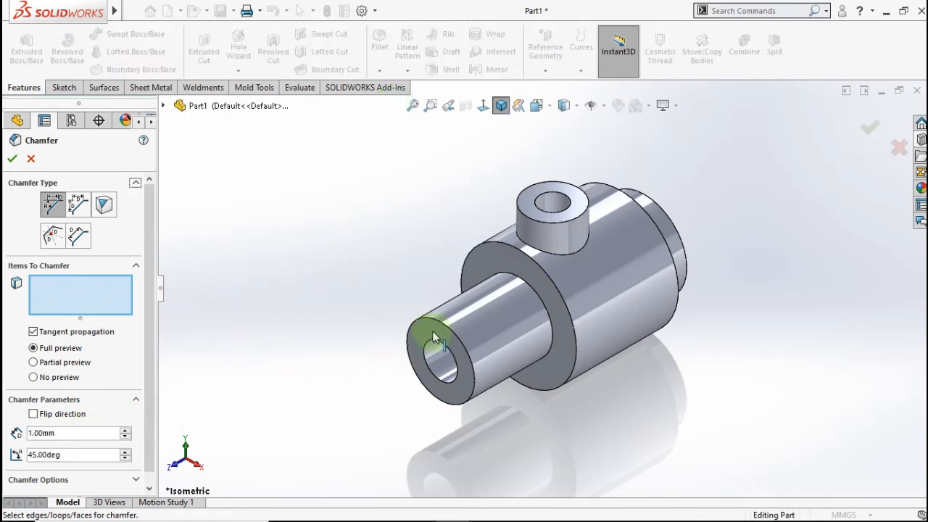
click(436, 320)
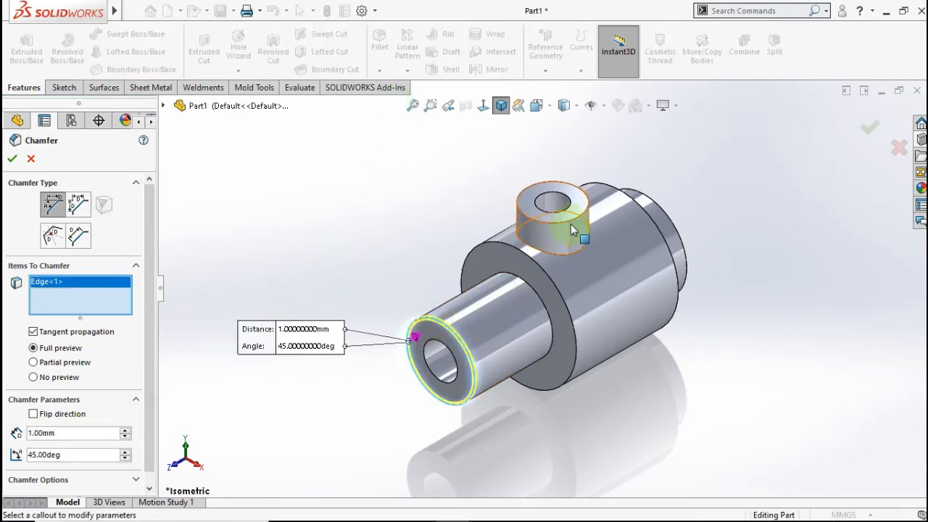
click(578, 190)
middle_drag(578, 190, 686, 246)
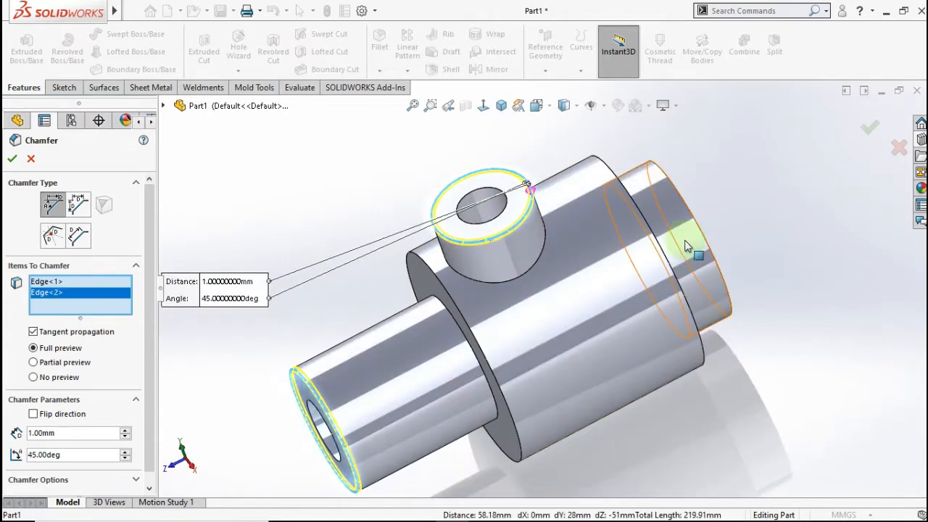
click(694, 227)
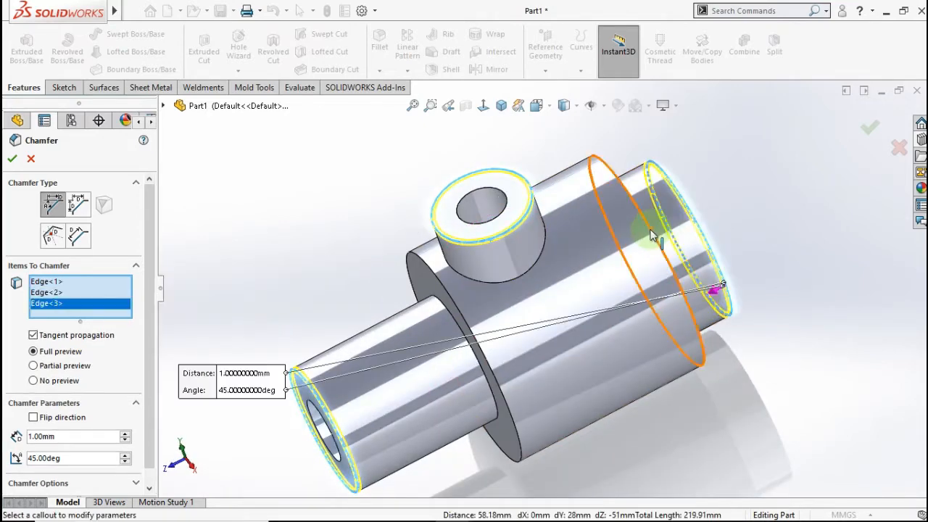
click(650, 232)
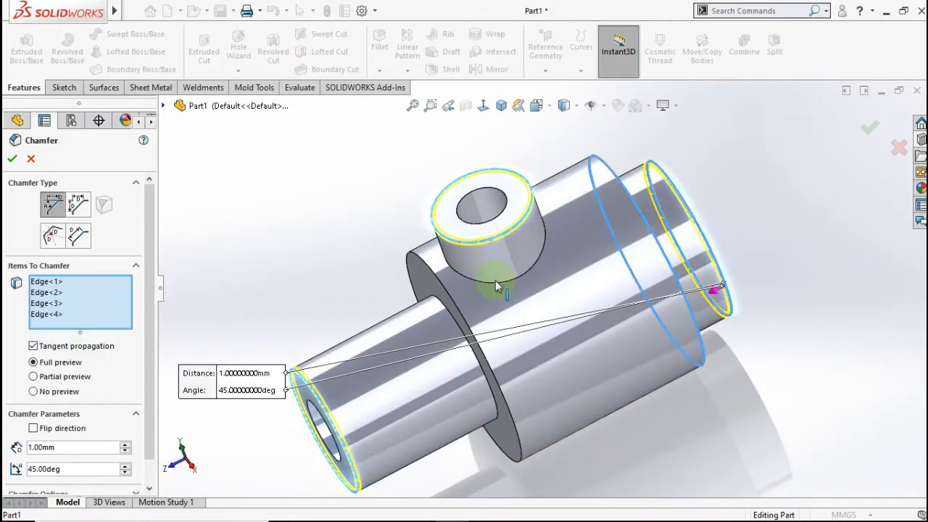
click(422, 263)
middle_drag(441, 268, 772, 214)
click(863, 130)
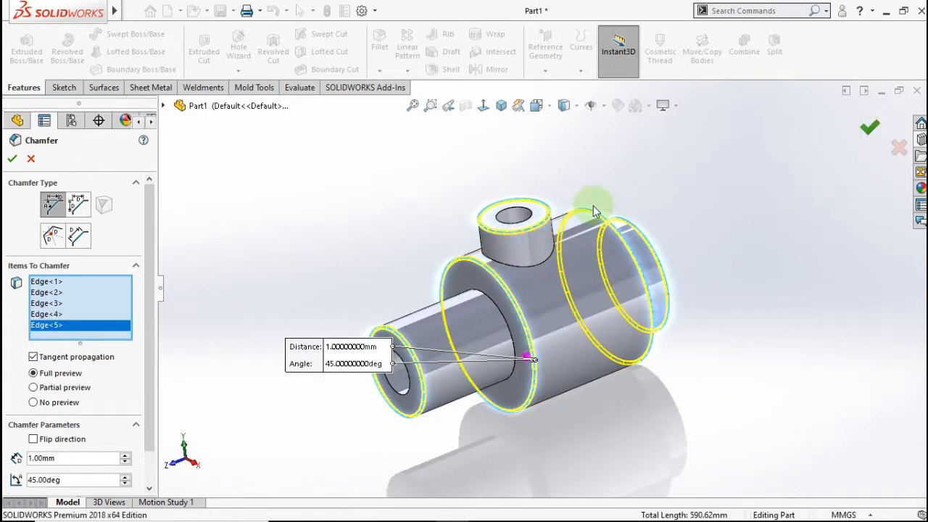
Step: Add a JIS Machine Threads M8x1.25 cosmetic thread to the side boss's outer end edge with a Through end condition
mouse_move(531, 200)
middle_down()
mouse_move(493, 207)
mouse_move(540, 206)
middle_up()
click(661, 57)
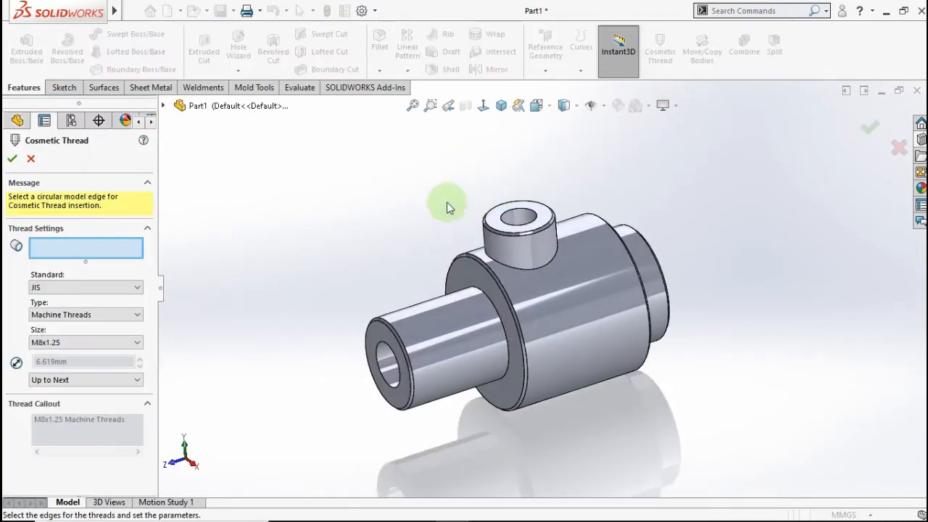
scroll(492, 253, down, 3)
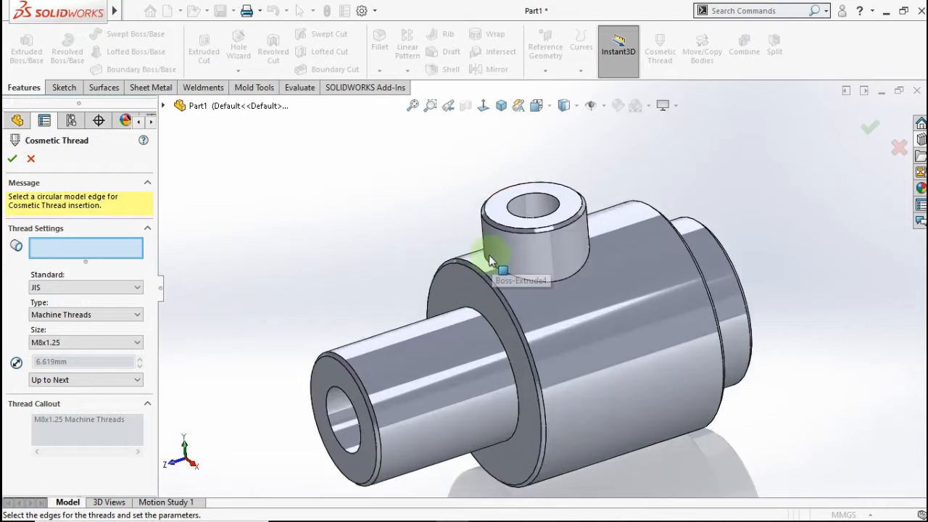
click(523, 236)
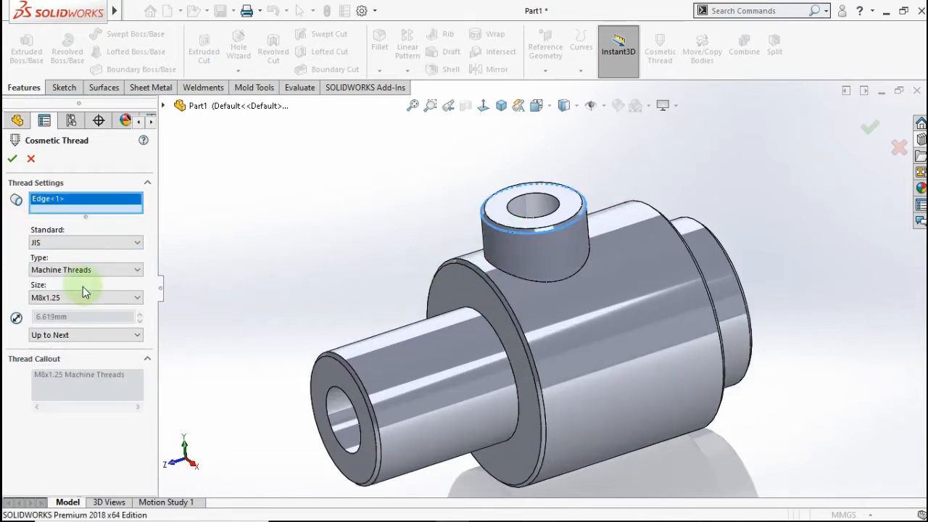
click(51, 334)
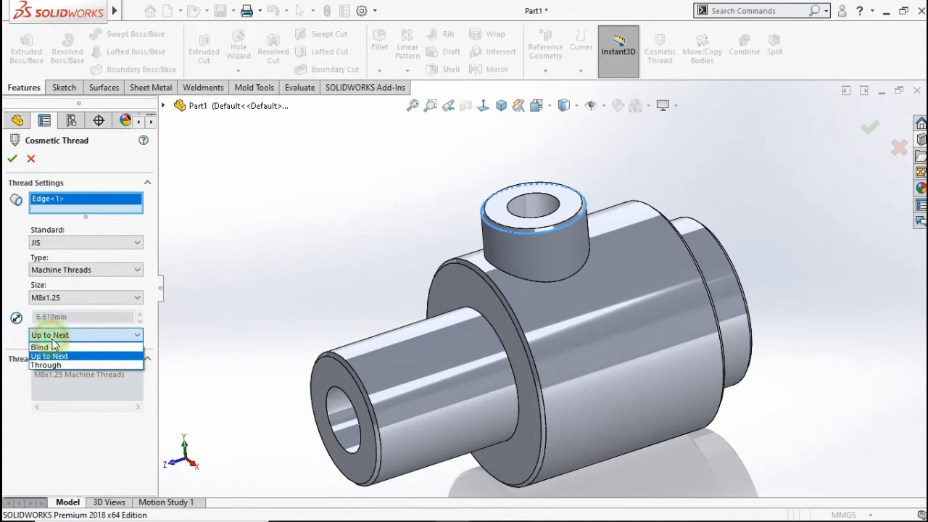
click(54, 368)
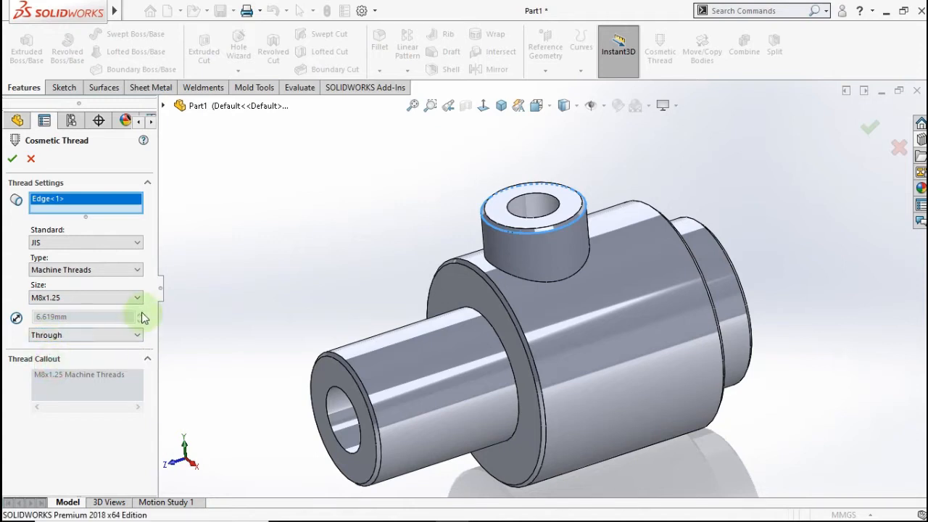
click(12, 159)
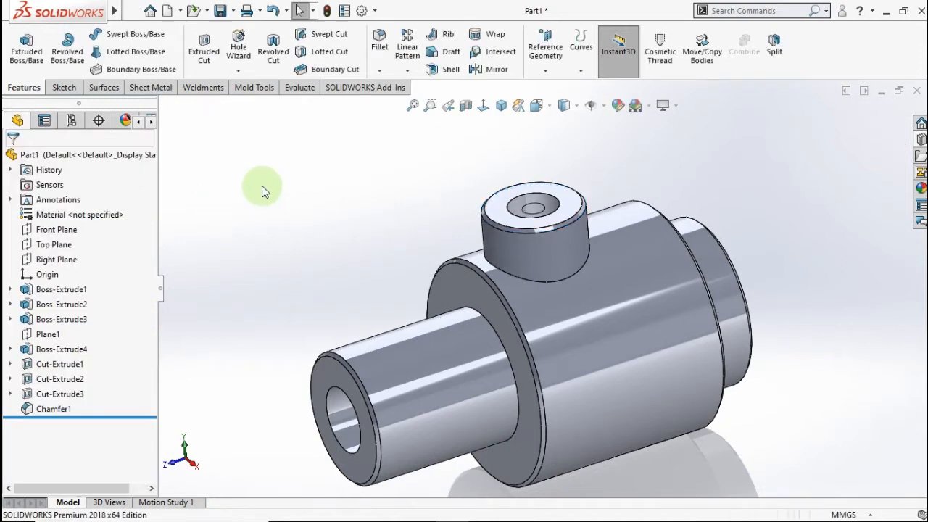
Step: Turn on shaded cosmetic threads in the document's detailing display options
click(363, 10)
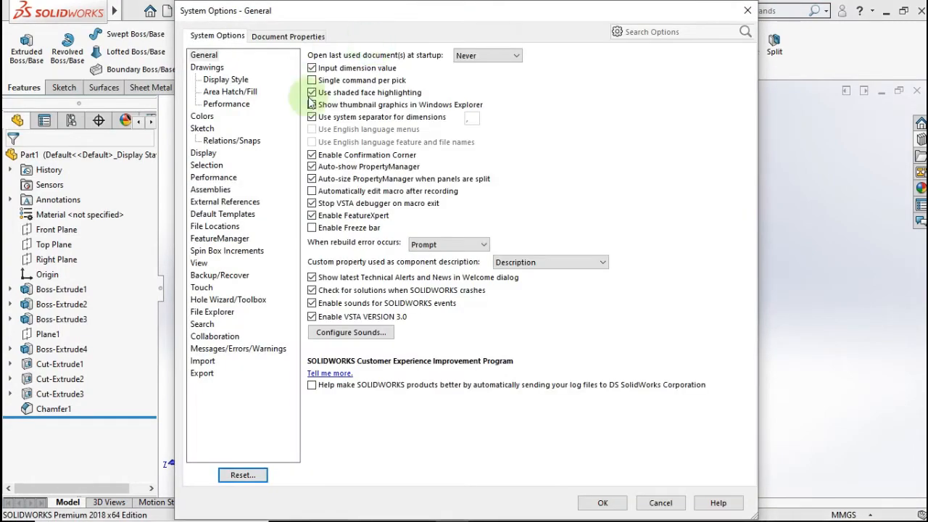
drag(360, 19, 404, 105)
click(479, 307)
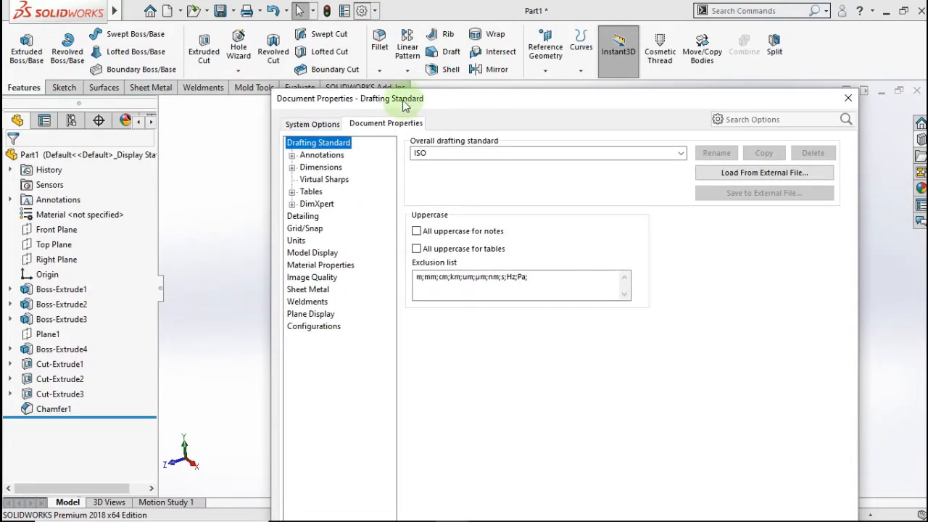
click(309, 218)
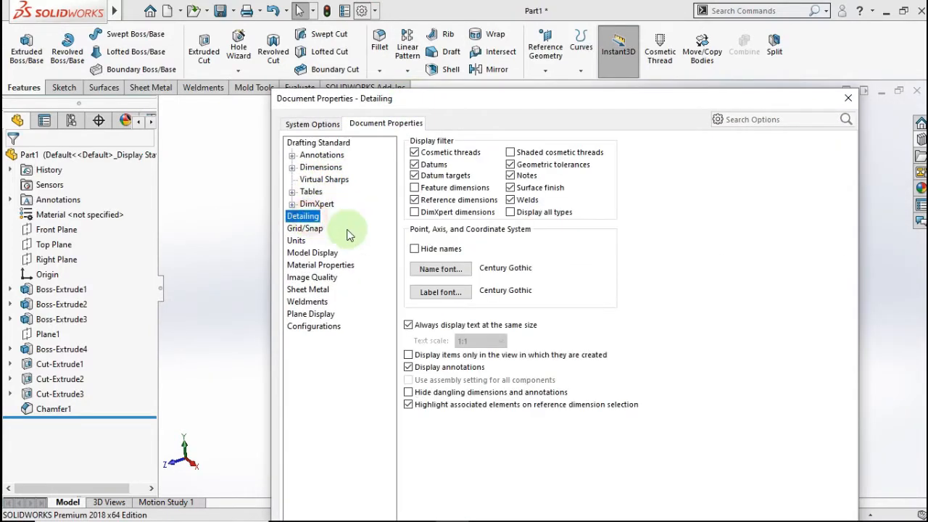
click(513, 152)
drag(534, 98, 436, 27)
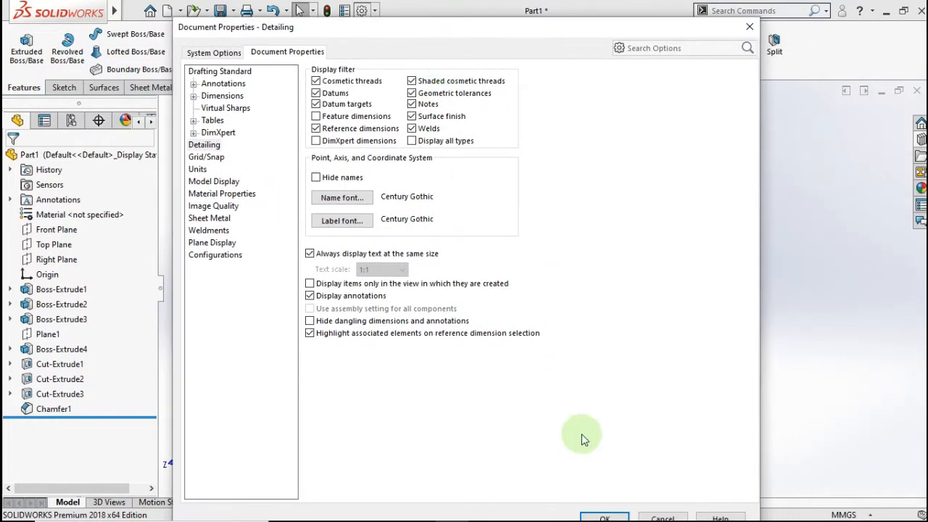
click(609, 517)
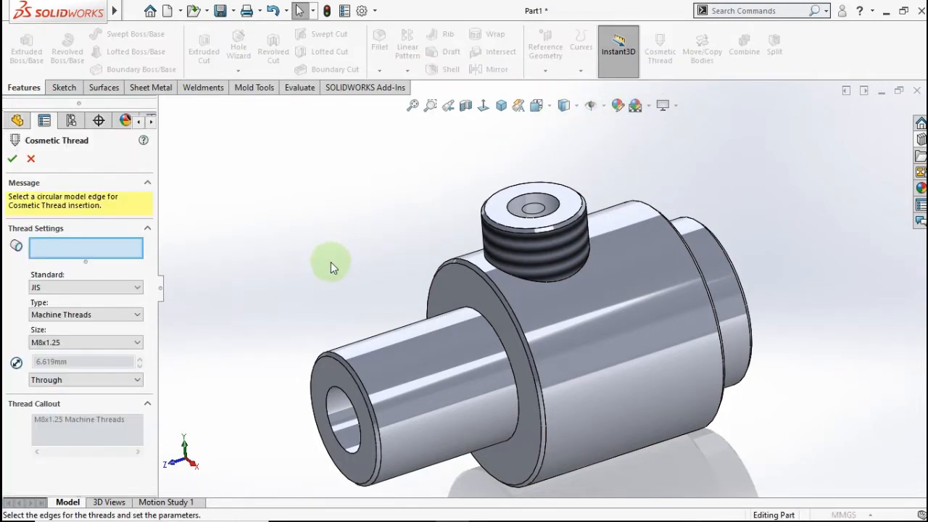
Step: Add a JIS Machine Threads M39x4.0 Through cosmetic thread at the chamfered end edge of the long cylinder
click(336, 360)
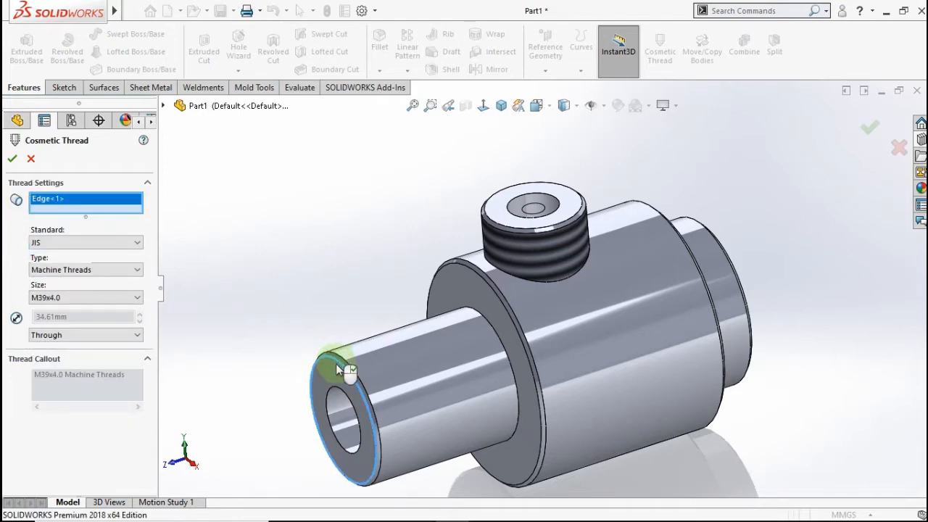
click(13, 159)
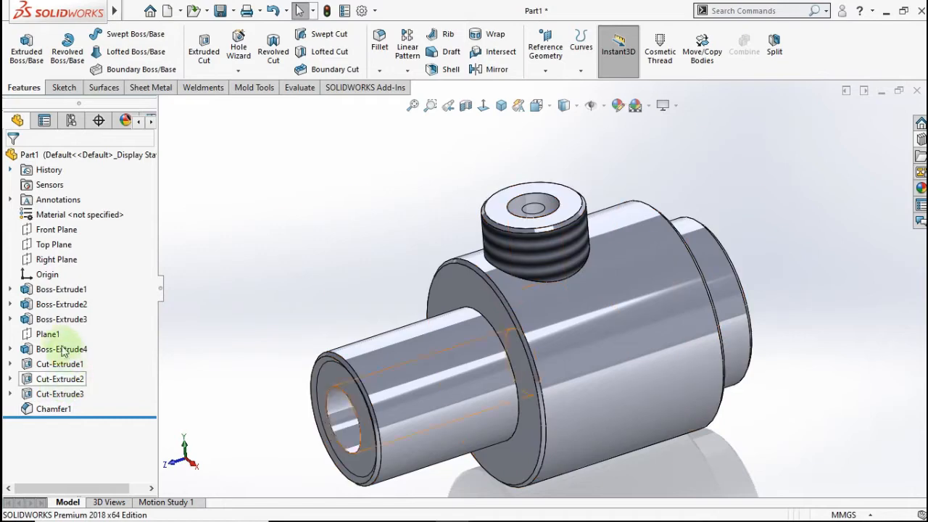
Step: Edit the long cylinder's cosmetic thread, replacing its reference edge with the chamfer's outer edge on the cylindrical surface
click(392, 371)
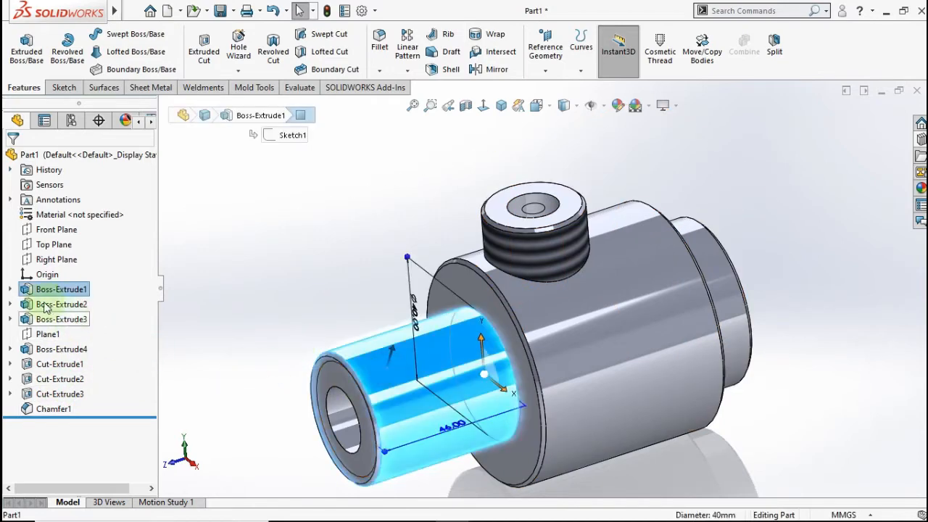
click(10, 289)
right_click(68, 319)
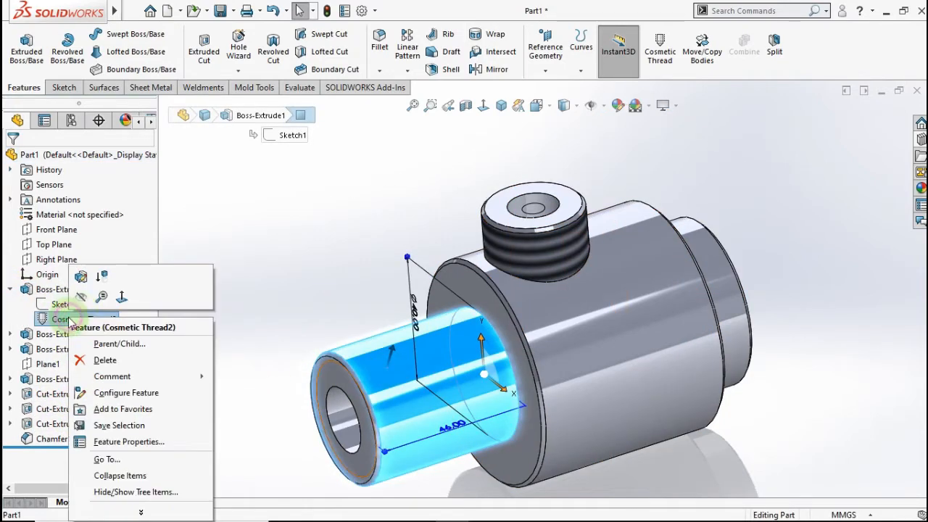
click(79, 280)
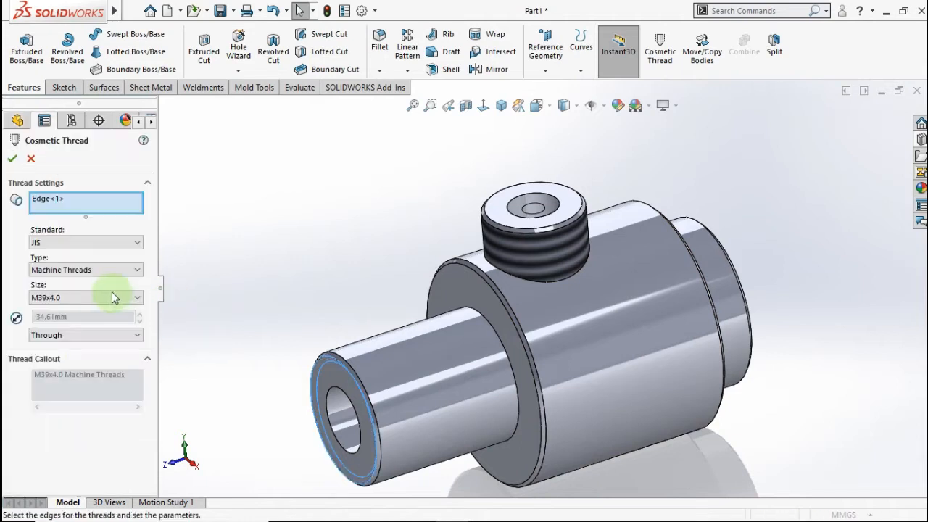
click(81, 210)
right_click(81, 210)
click(116, 214)
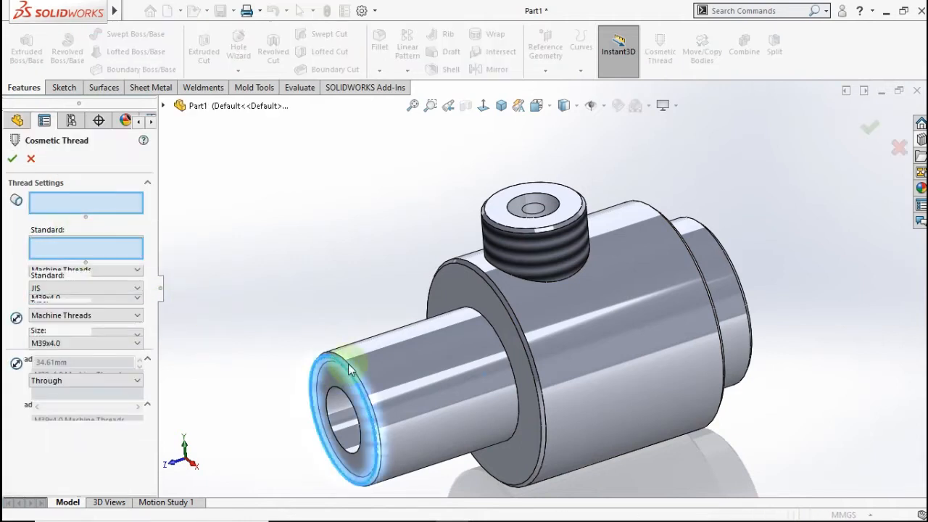
click(348, 363)
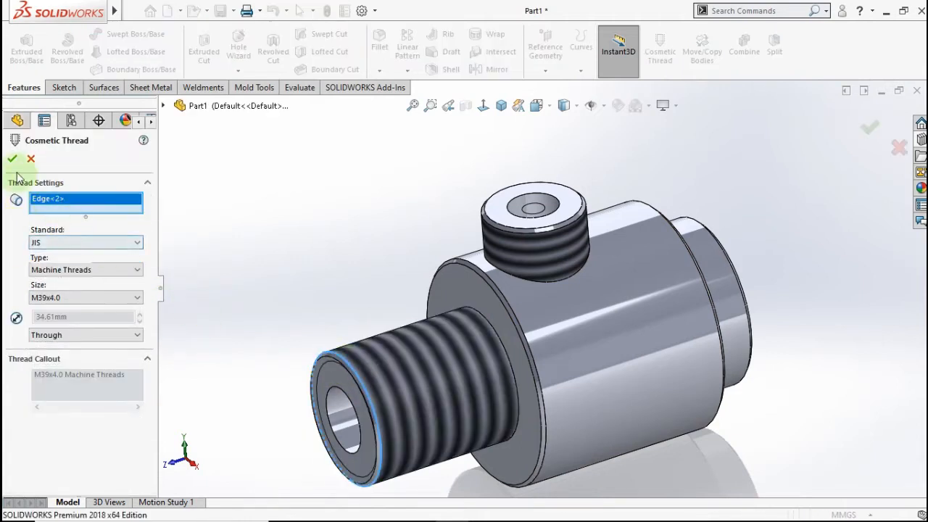
Step: Add a JIS Machine Threads M48x3.0 Through cosmetic thread to the outer end edge of the short, wider cylinder
middle_drag(490, 275, 480, 213)
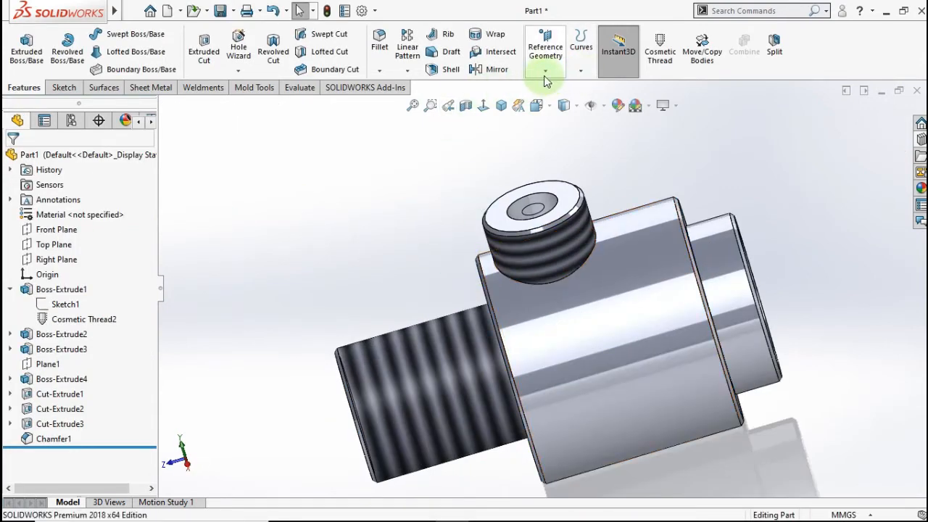
click(663, 58)
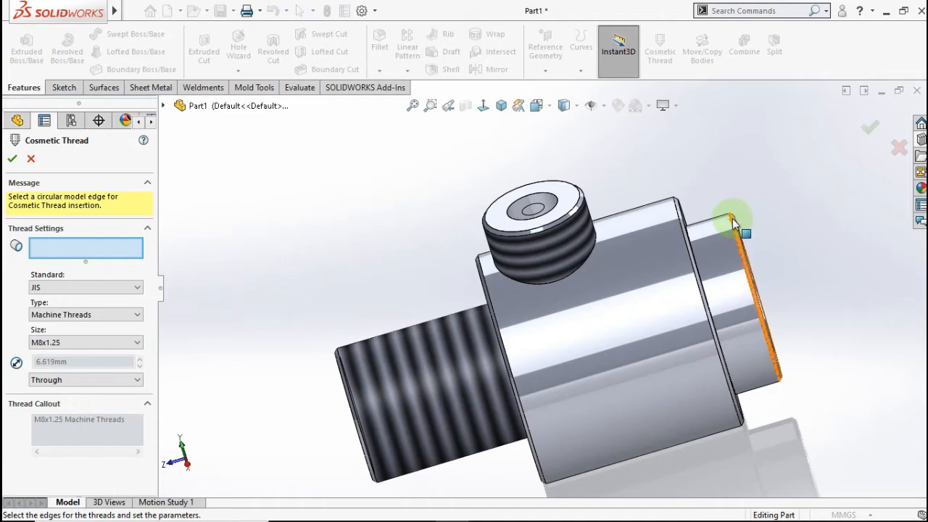
scroll(752, 224, down, 2)
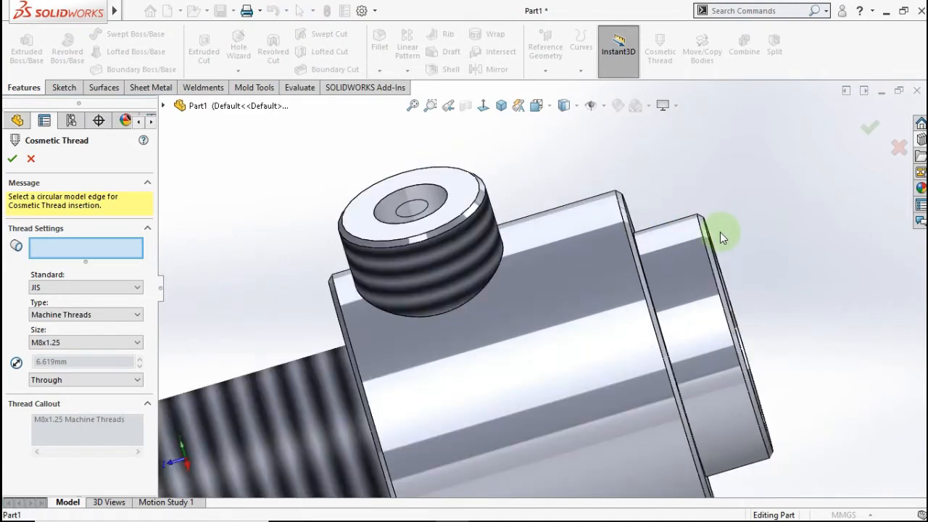
click(703, 239)
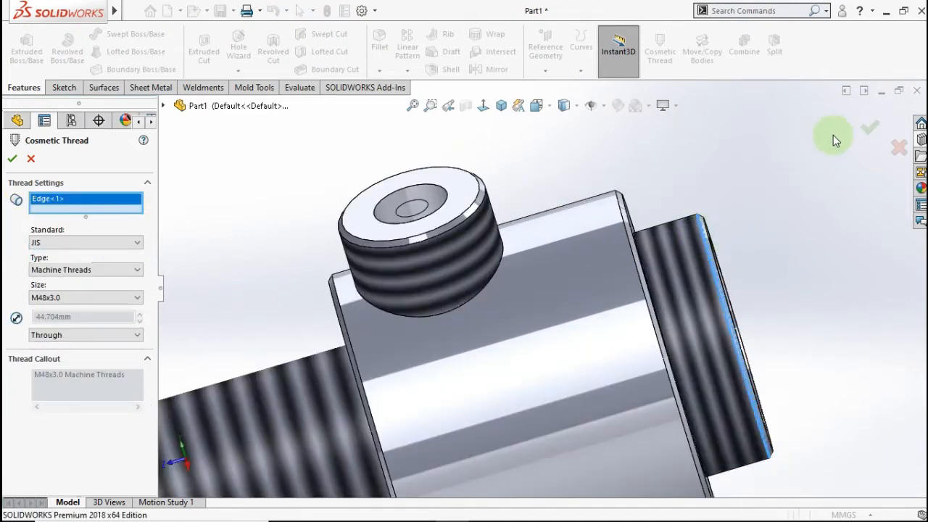
click(864, 131)
Step: Delete the existing cosmetic thread from the side boss and confirm the deletion
scroll(669, 201, up, 3)
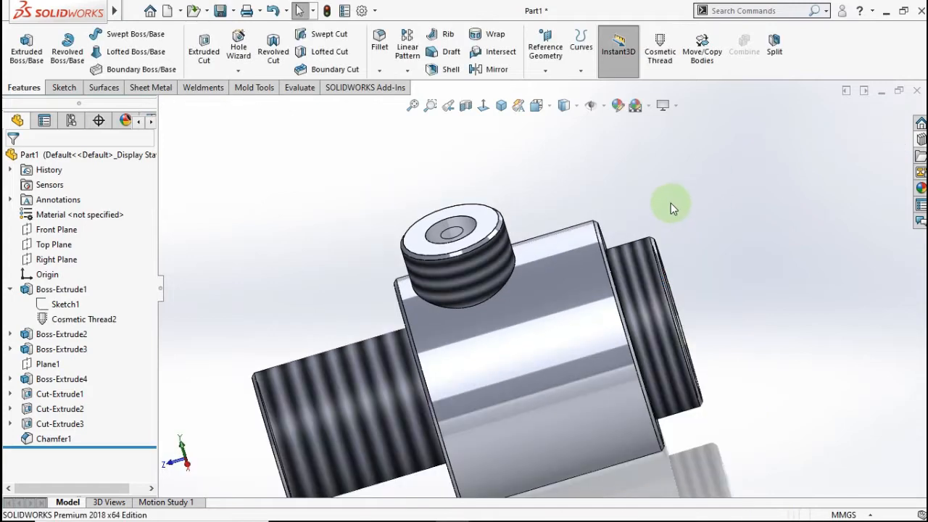
middle_drag(669, 201, 664, 278)
scroll(520, 291, down, 3)
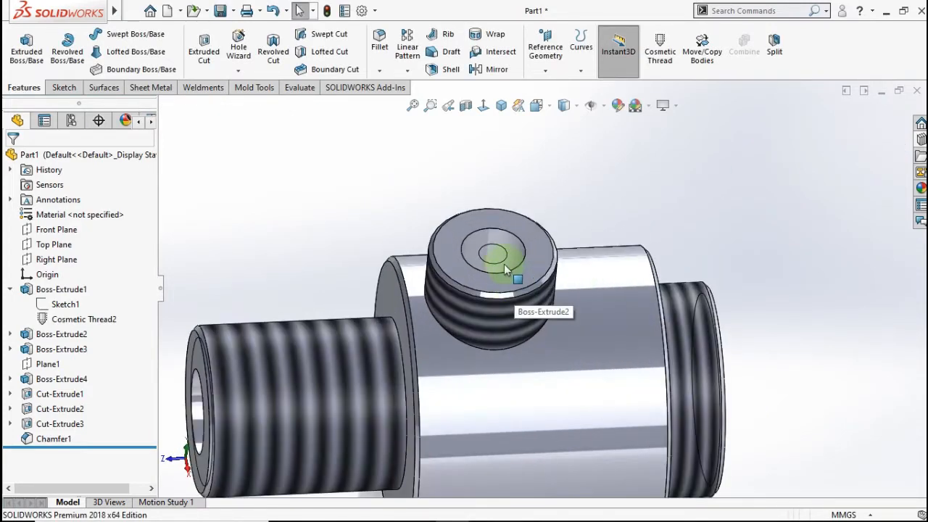
click(504, 263)
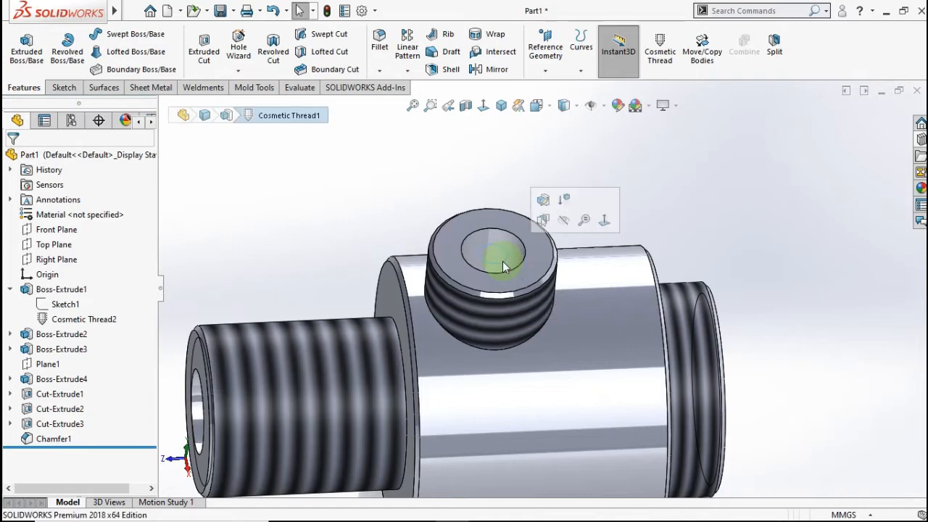
right_click(504, 266)
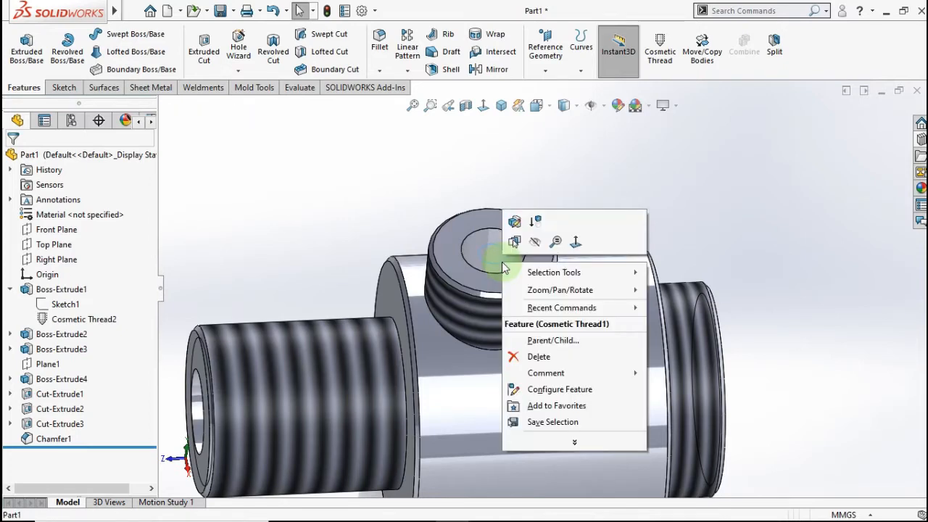
click(538, 356)
click(562, 200)
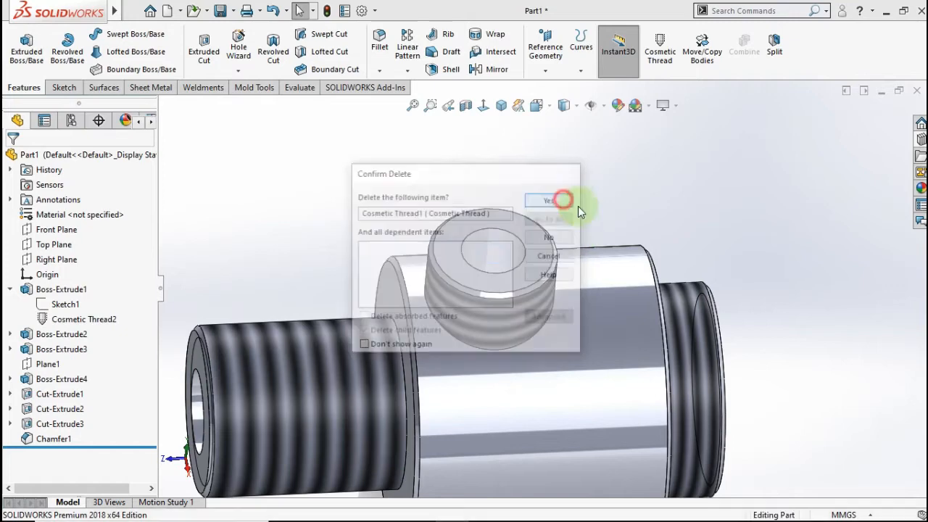
Step: Add a JIS Machine Threads M8x1.25 Through cosmetic thread at the chamfer's outer edge on the side boss
middle_drag(553, 227, 547, 182)
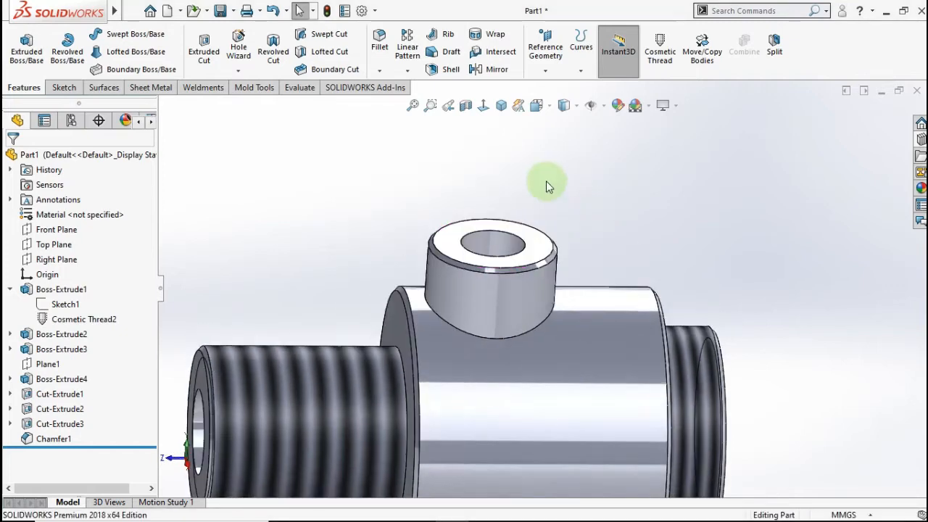
click(670, 56)
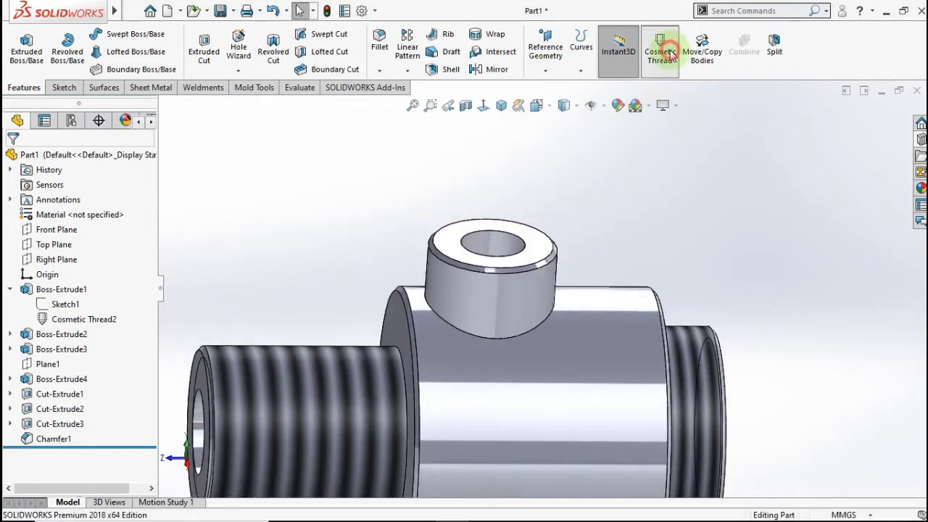
click(473, 278)
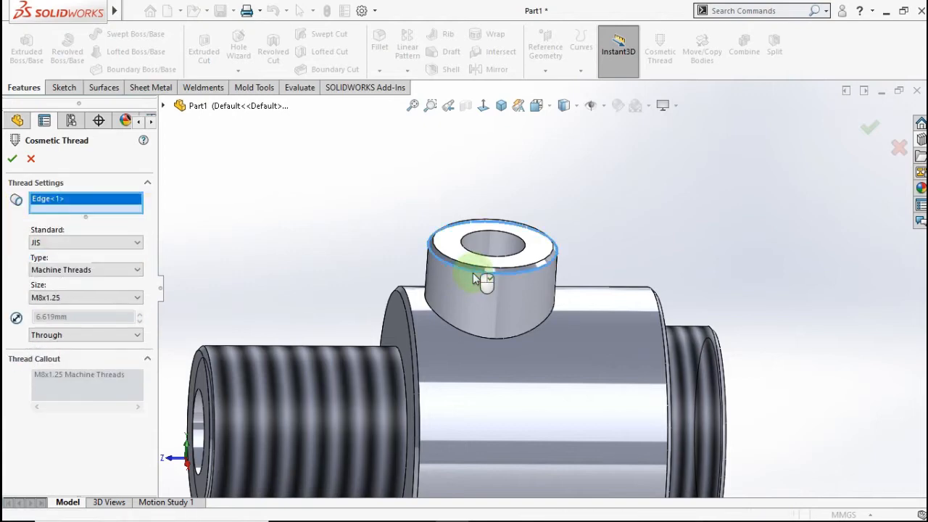
click(12, 161)
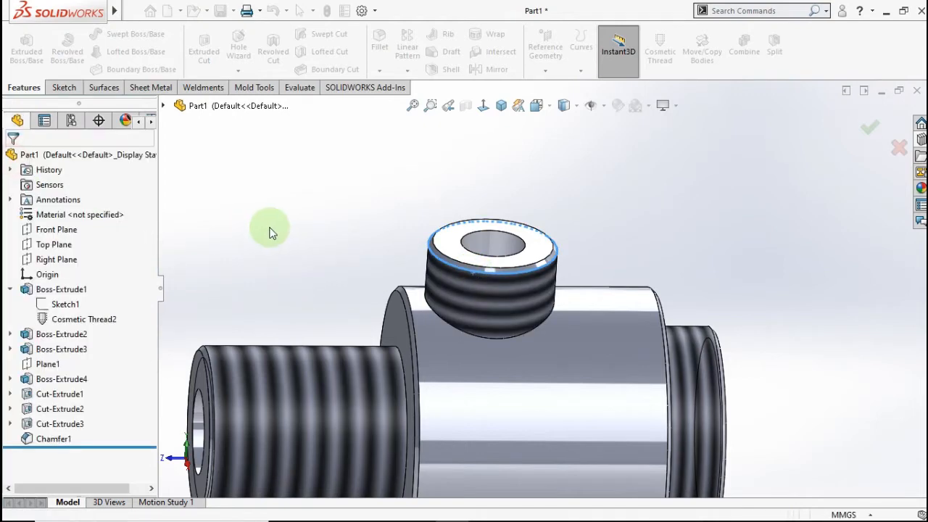
Step: Edit the side boss's cosmetic thread and set its size to M30x2.0
key(ctrl+7)
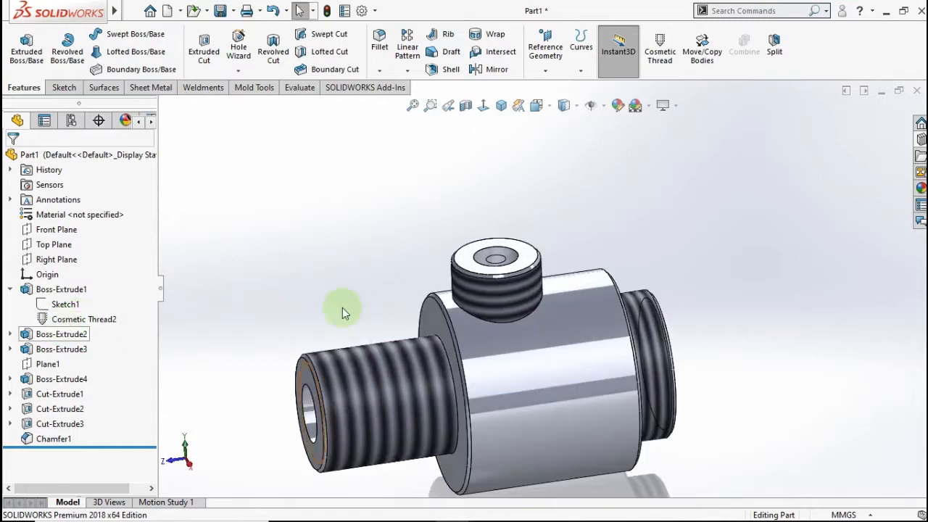
click(499, 291)
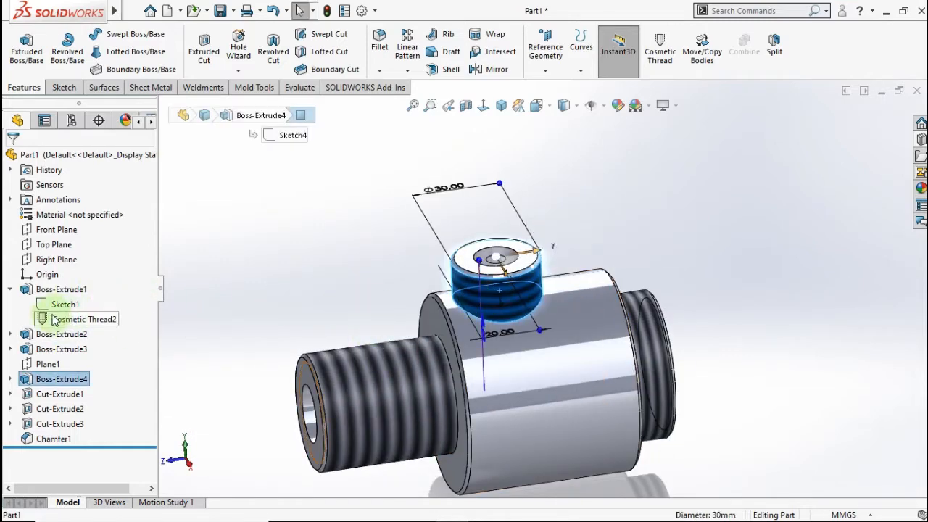
click(11, 378)
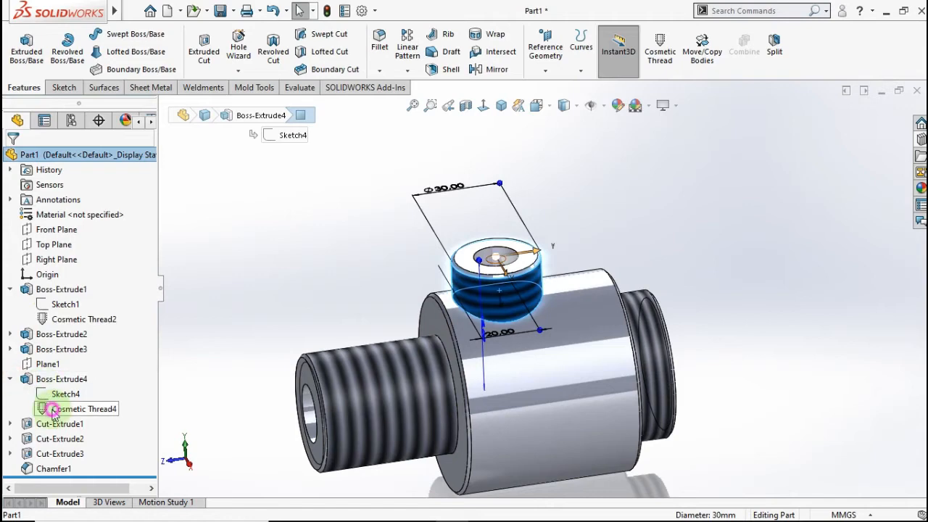
right_click(47, 408)
click(69, 285)
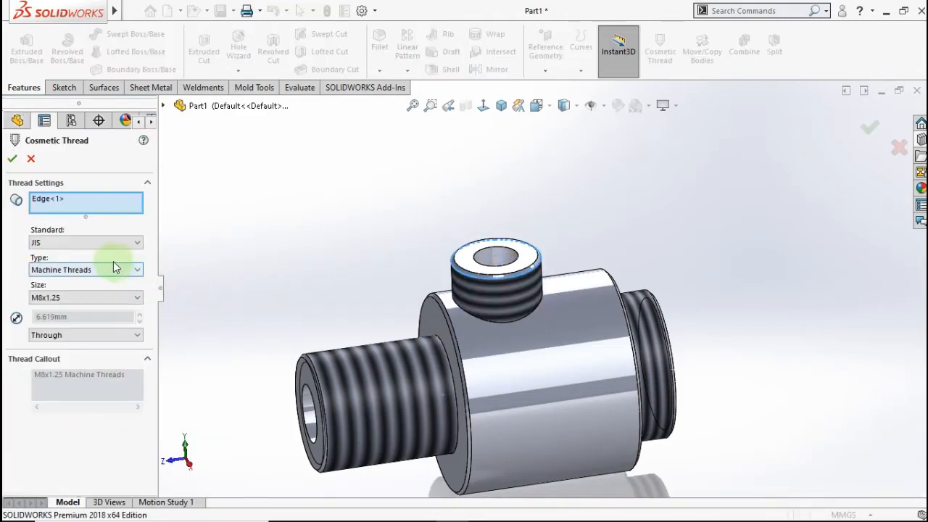
click(102, 297)
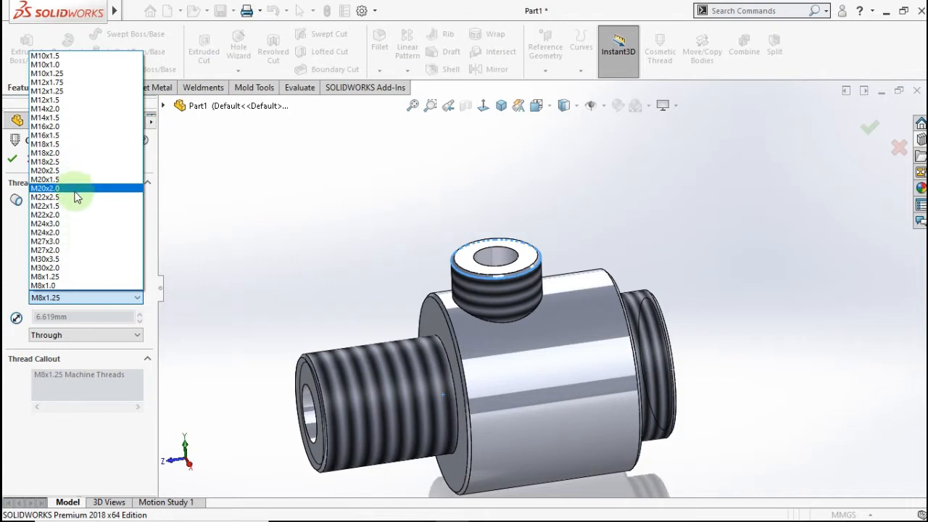
click(70, 268)
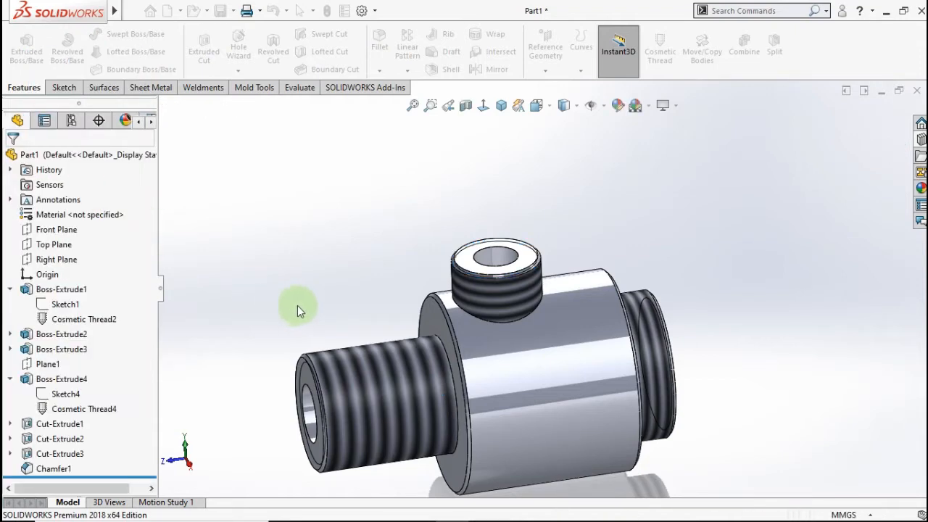
Step: Check the cosmetic thread settings of the long cylinder and close them without edits
scroll(416, 313, down, 2)
mouse_move(416, 313)
middle_down()
mouse_move(387, 338)
mouse_move(349, 312)
mouse_move(595, 311)
mouse_move(375, 334)
mouse_move(433, 318)
mouse_move(340, 339)
middle_up()
click(97, 319)
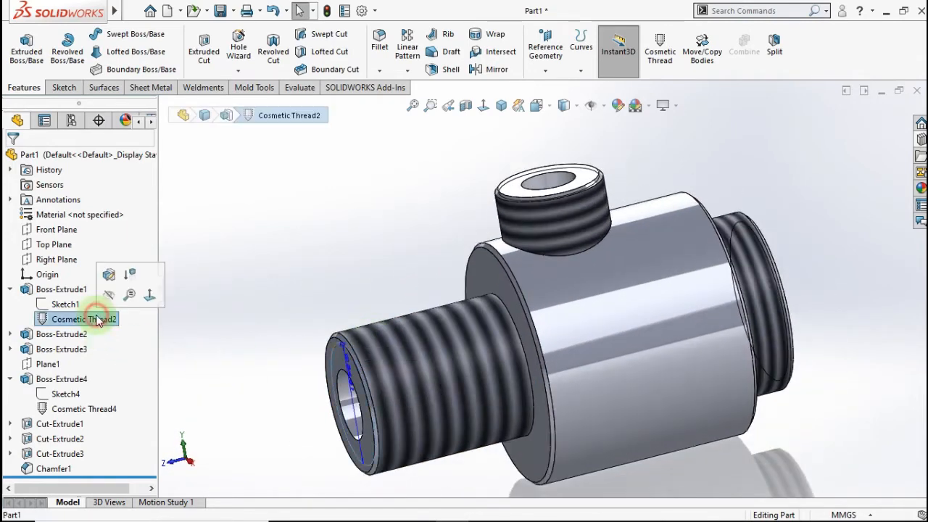
click(109, 277)
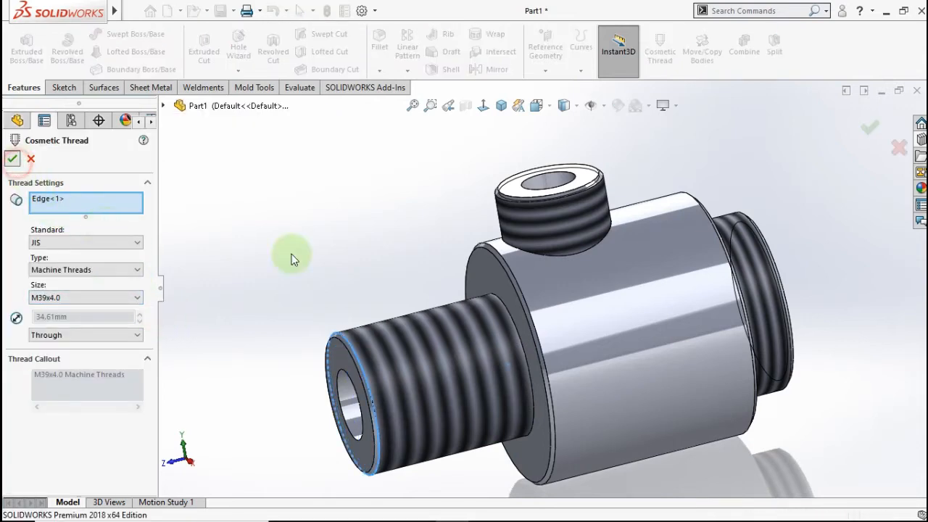
Step: Check the short, wider cylinder's cosmetic thread settings and the available thread sizes
middle_drag(490, 300, 287, 329)
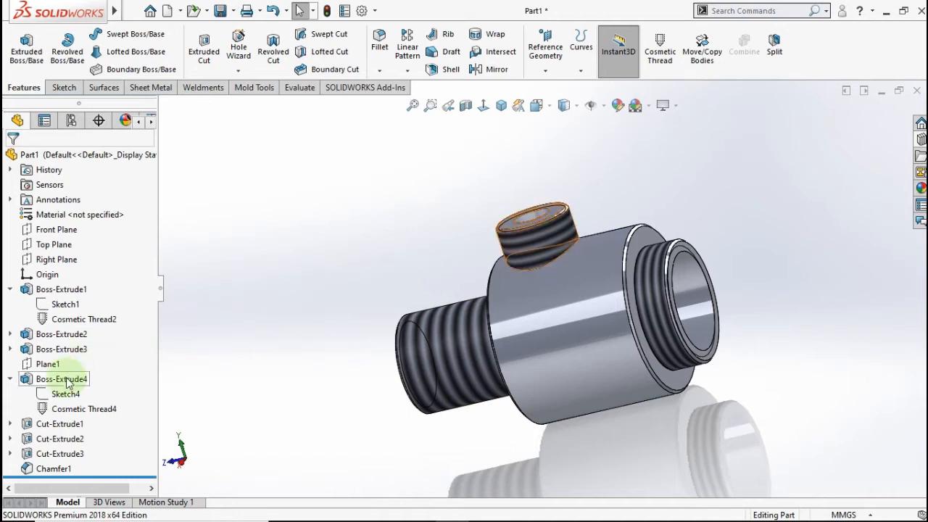
click(651, 294)
click(10, 348)
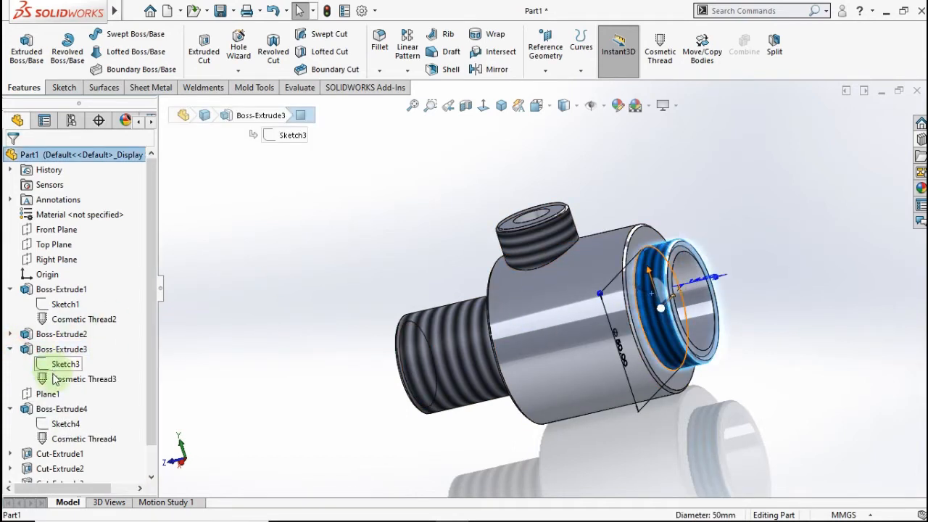
click(80, 378)
click(105, 350)
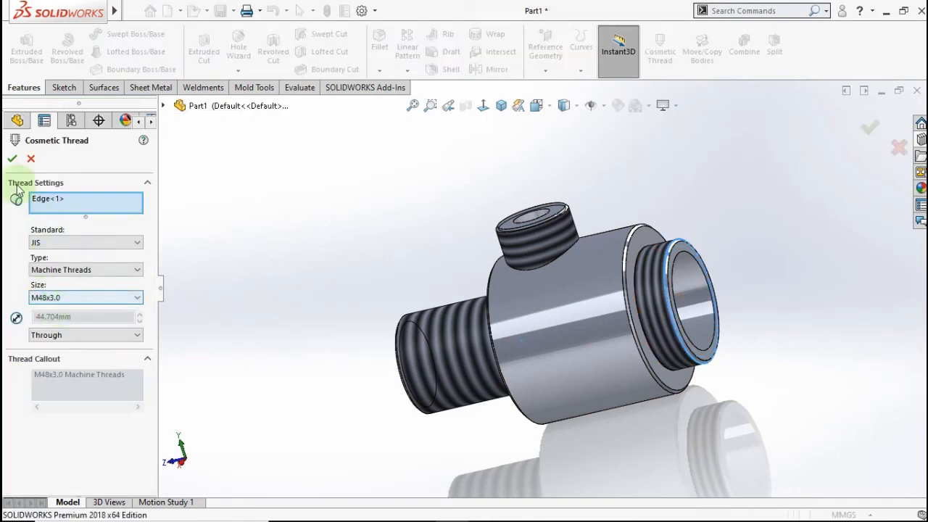
click(67, 297)
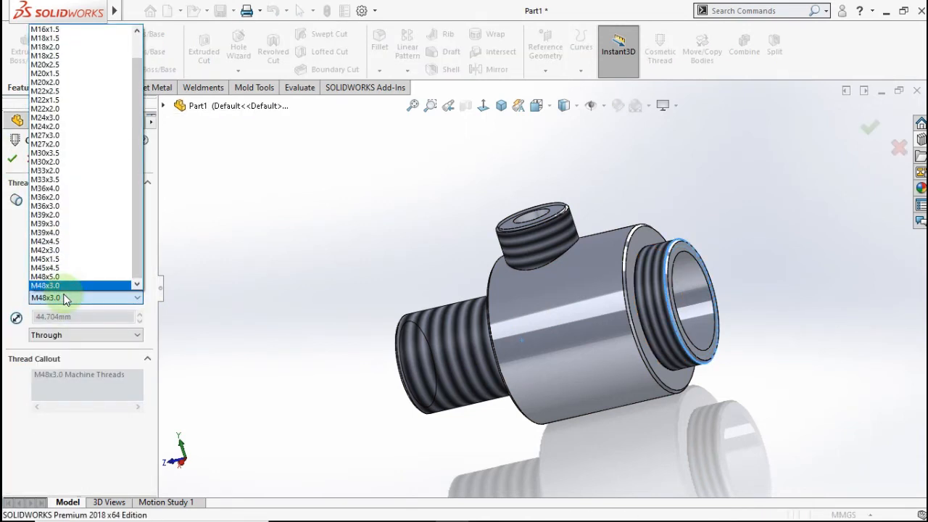
click(65, 296)
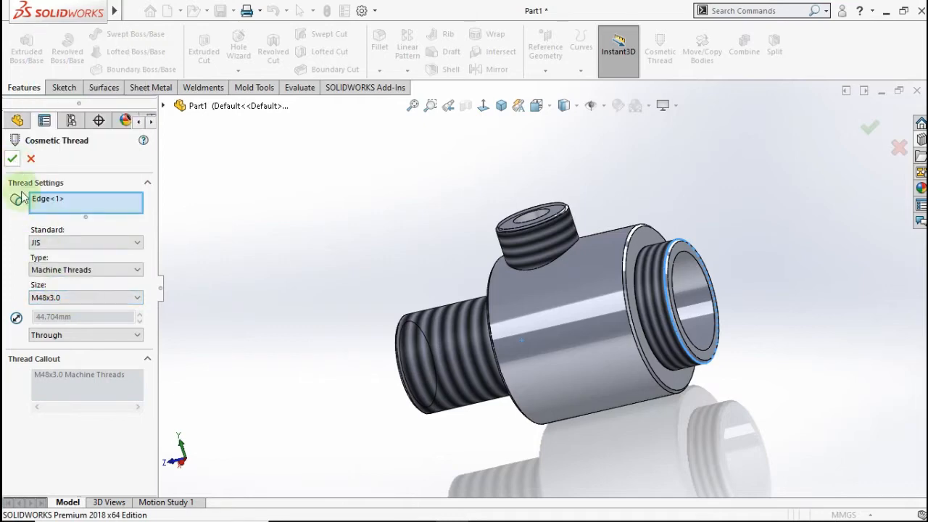
right_click(307, 266)
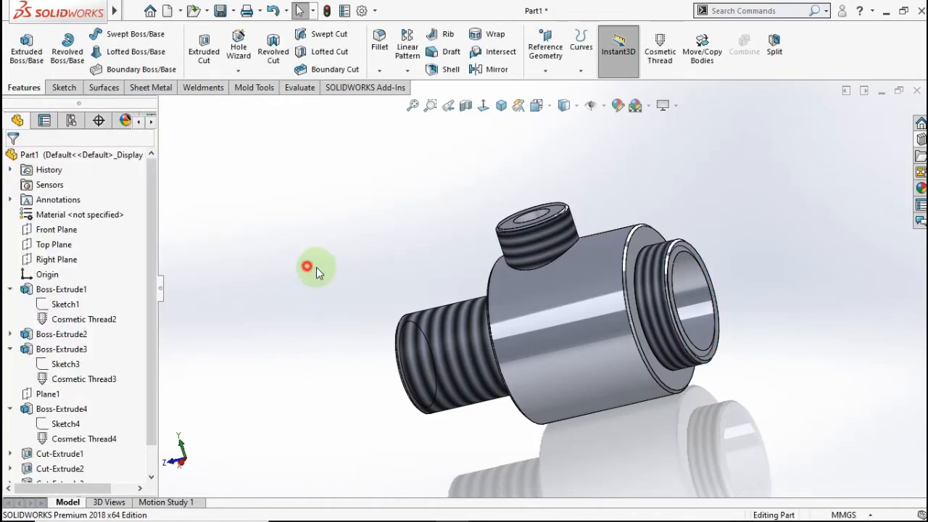
Step: Inspect the internal bores in a section view along the Right Plane, and restore the full isometric view
mouse_move(440, 282)
middle_down()
mouse_move(507, 238)
mouse_move(528, 253)
mouse_move(459, 235)
mouse_move(417, 309)
mouse_move(425, 297)
mouse_move(517, 265)
mouse_move(492, 311)
mouse_move(427, 295)
mouse_move(425, 314)
mouse_move(478, 283)
mouse_move(458, 269)
middle_up()
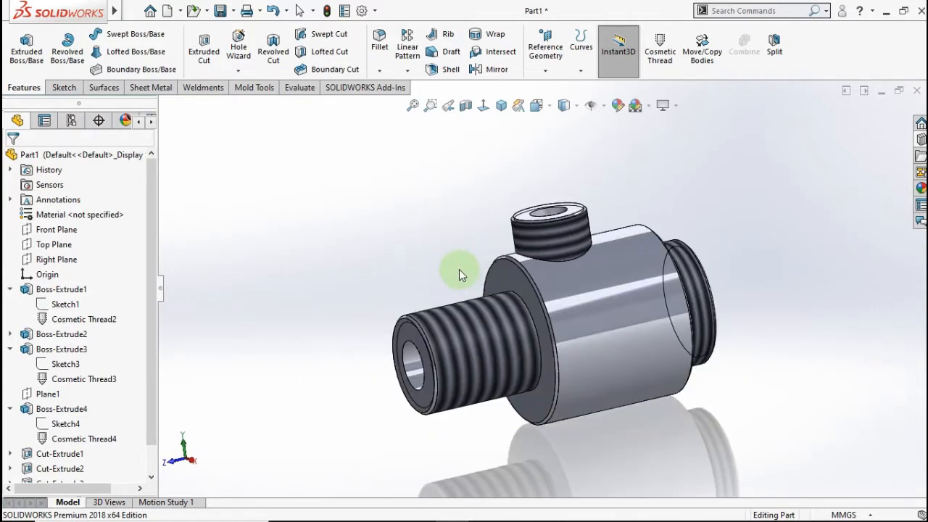
click(466, 106)
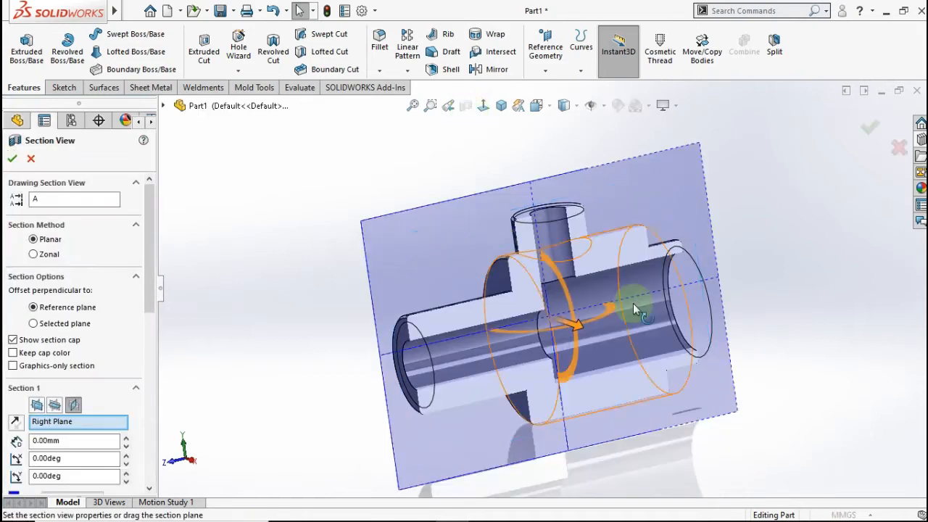
click(874, 131)
middle_drag(833, 163, 571, 290)
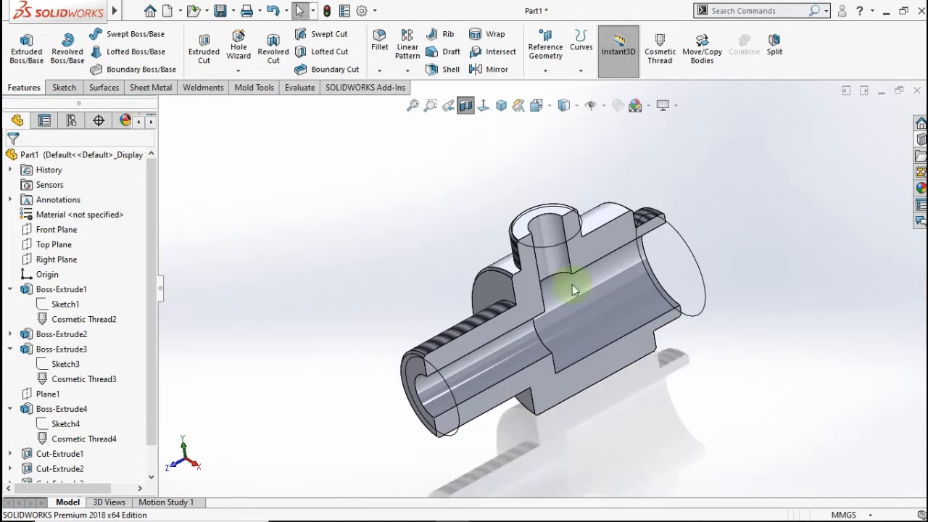
click(465, 105)
key(ctrl+7)
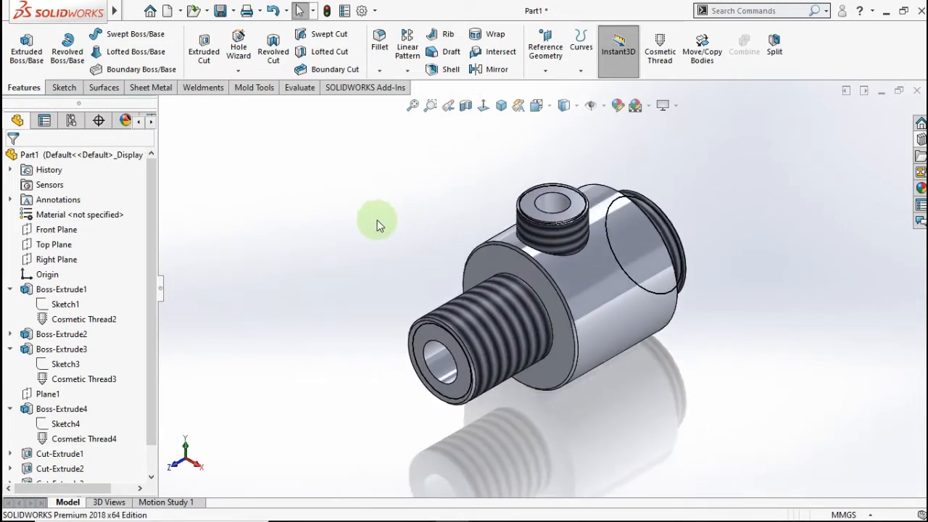
Step: Collapse the expanded boss extrusions in the feature tree
click(10, 289)
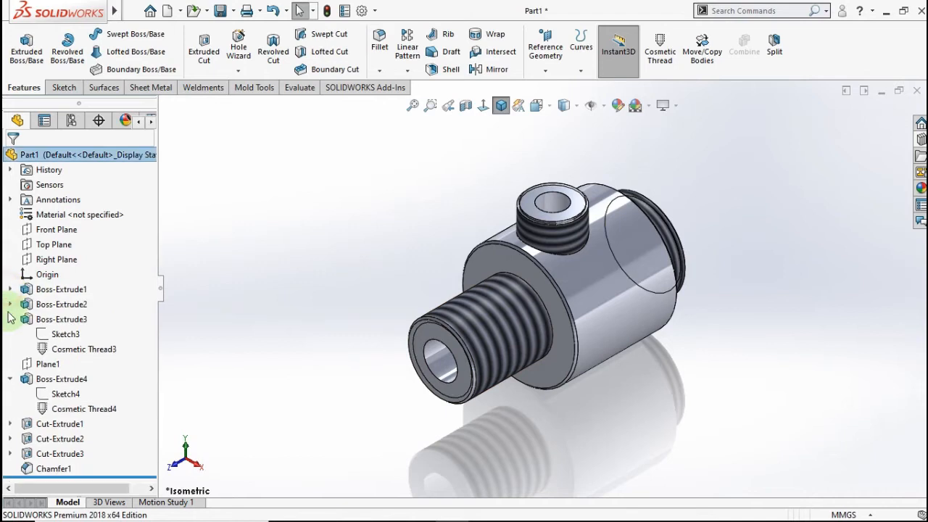
click(10, 319)
click(10, 348)
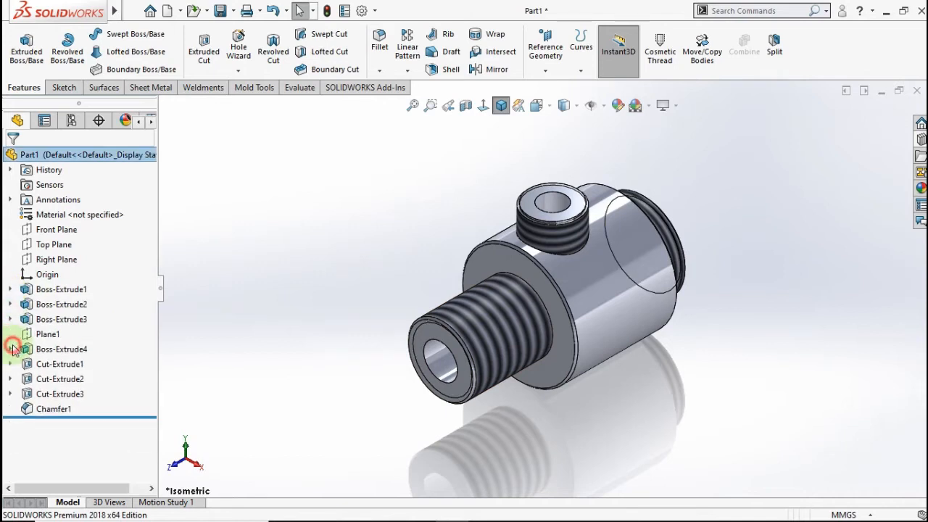
Step: Apply the Cast Carbon Steel material from the Steel category to the part
click(52, 219)
right_click(55, 219)
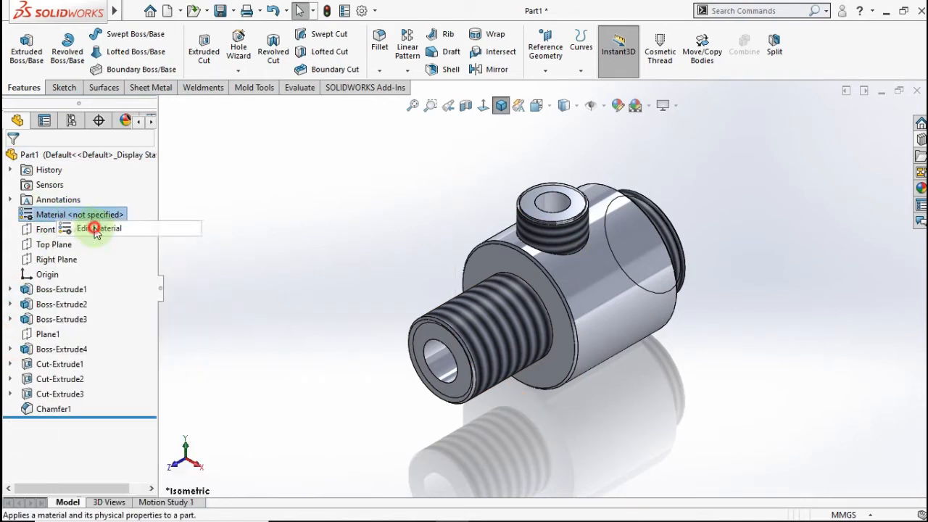
click(102, 229)
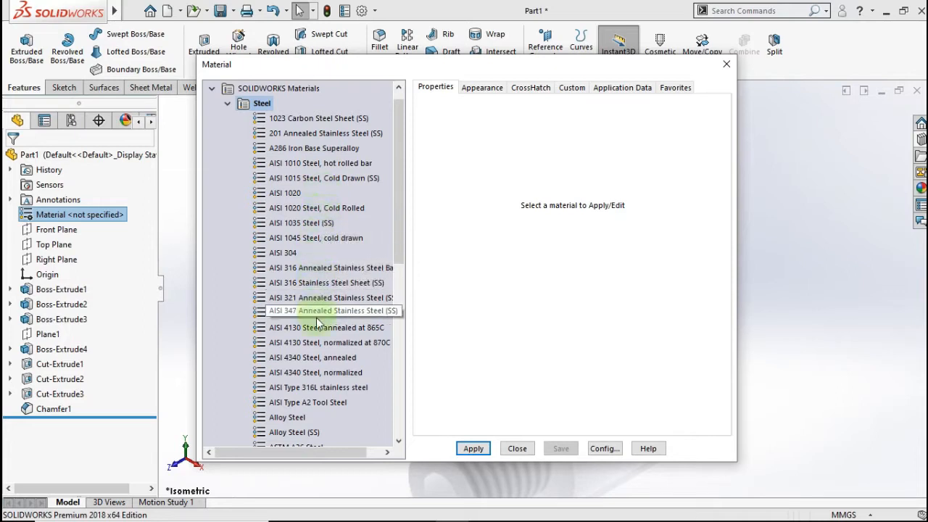
drag(394, 248, 389, 293)
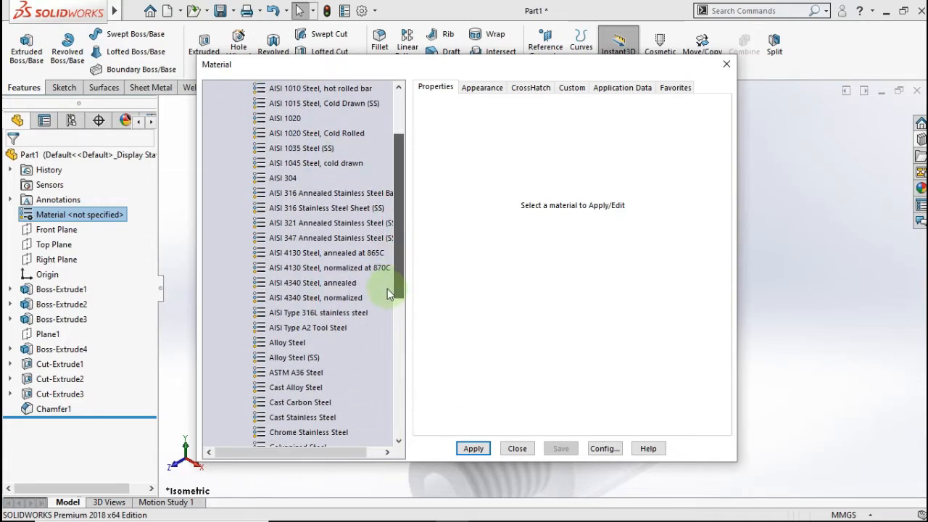
click(302, 402)
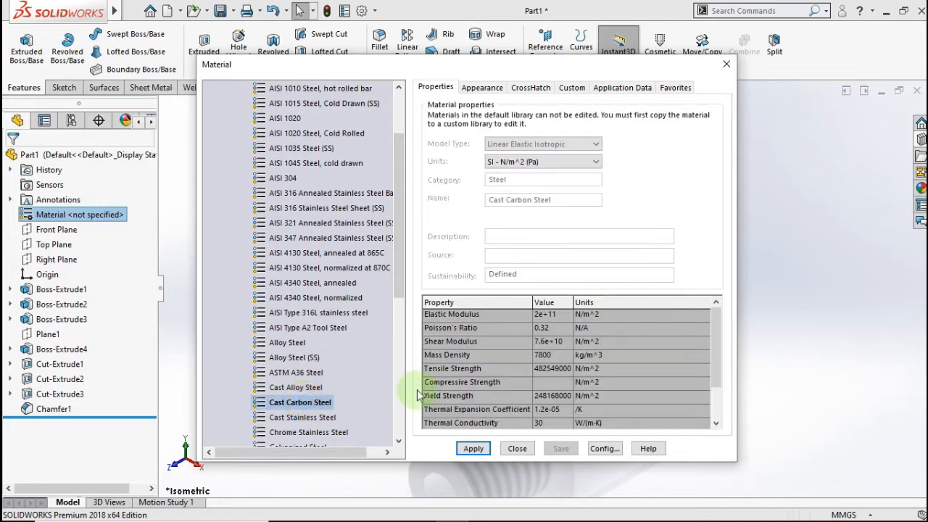
click(487, 450)
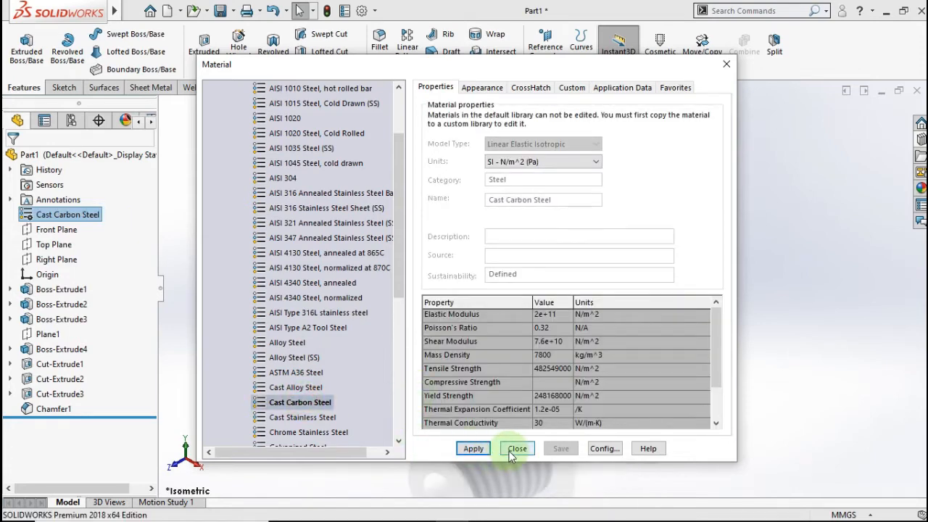
click(517, 448)
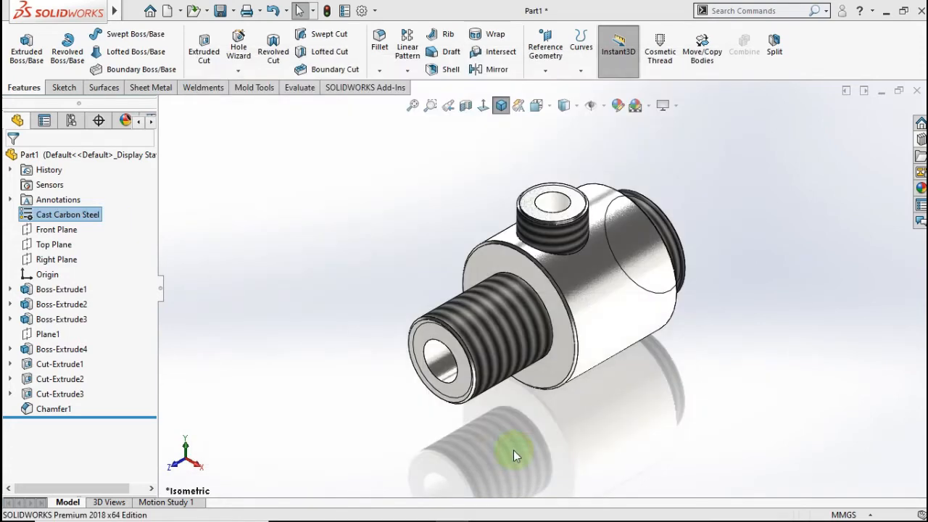
middle_drag(516, 297, 449, 227)
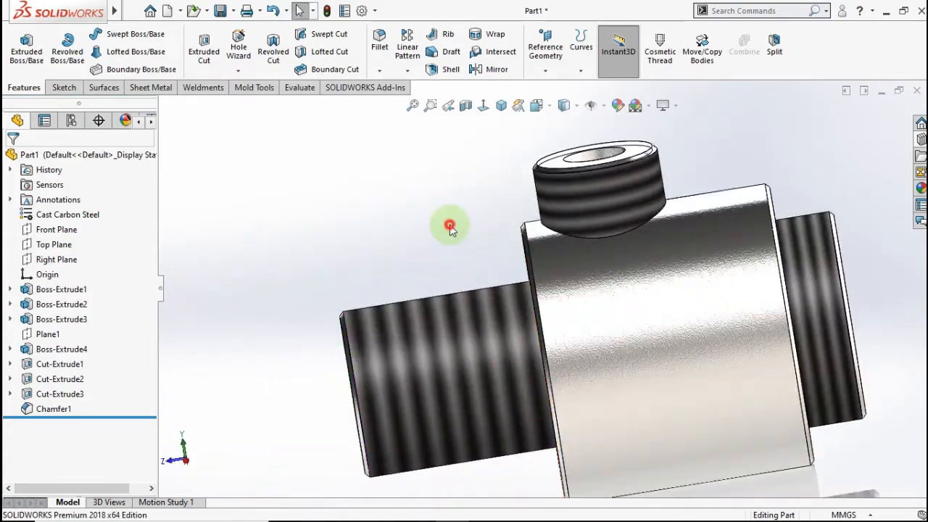
key(ctrl+7)
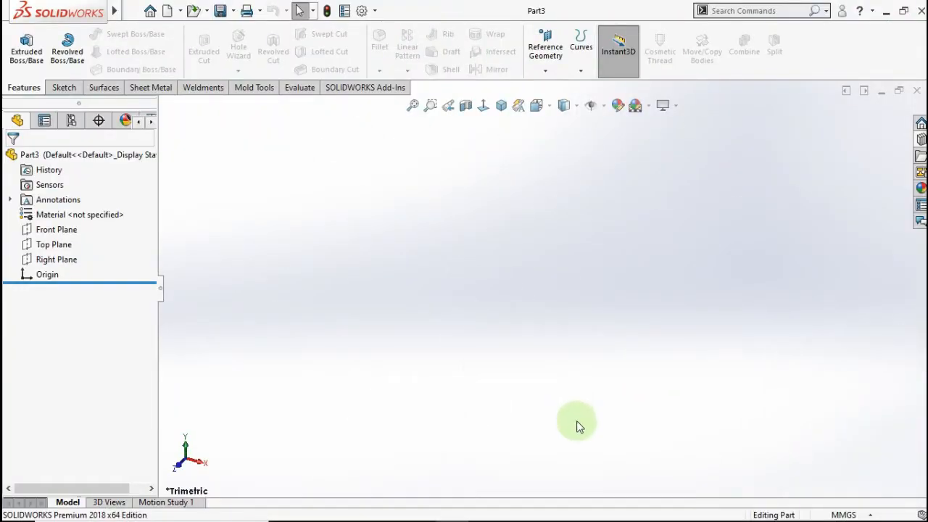
drag(576, 422, 347, 242)
drag(318, 212, 419, 336)
Step: Sketch a circle about 175 mm in diameter on the Front Plane, centred on the origin
click(57, 229)
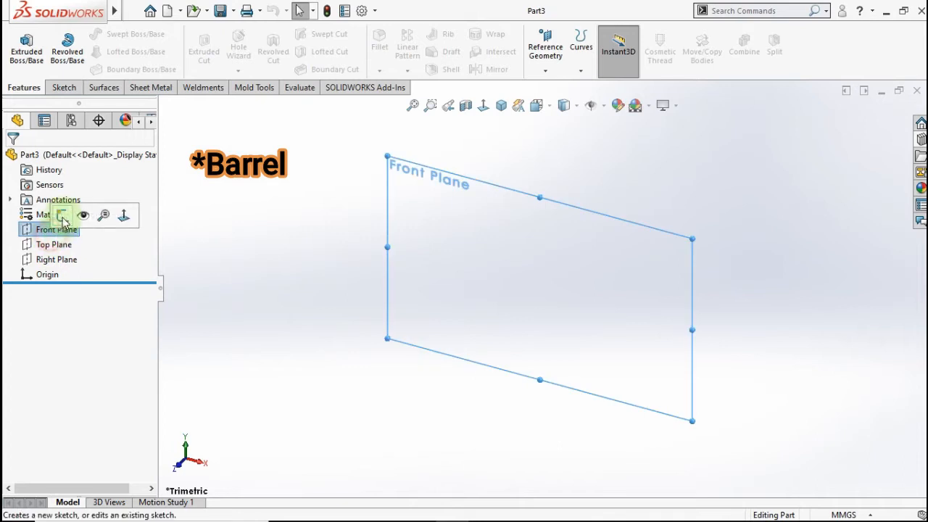
click(62, 214)
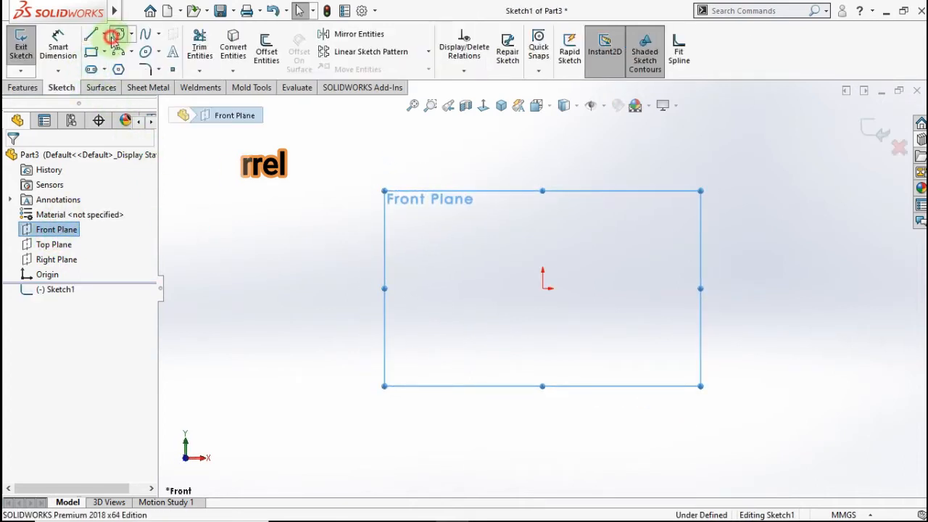
click(114, 37)
click(542, 288)
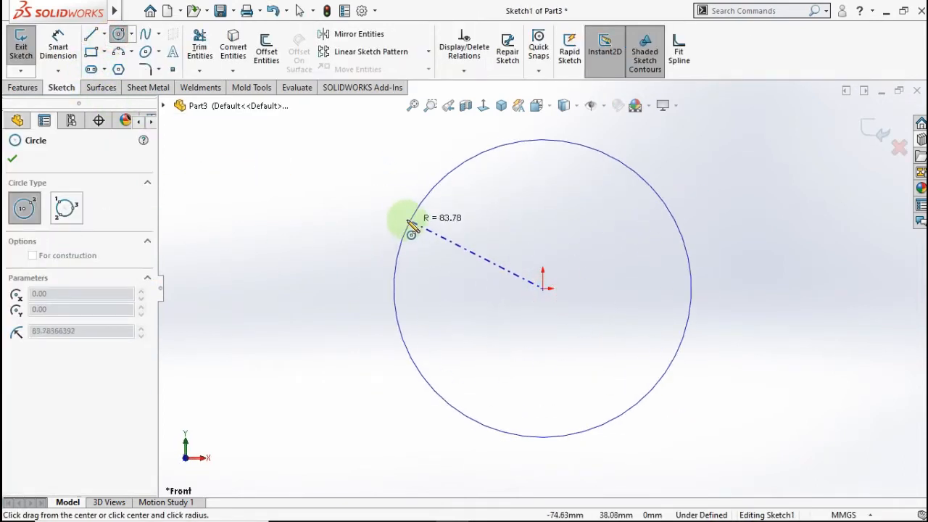
click(404, 219)
key(Escape)
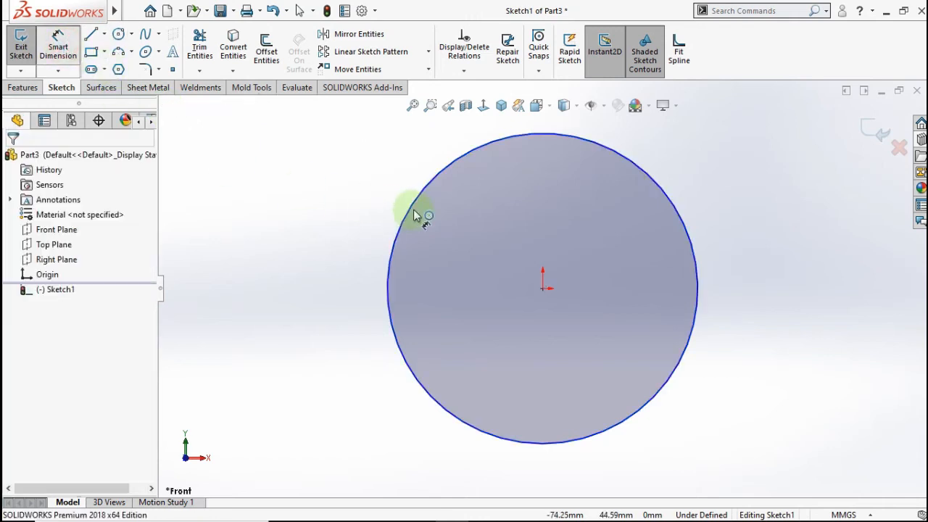
Step: Dimension the circle's diameter and set it to 68 mm
click(414, 210)
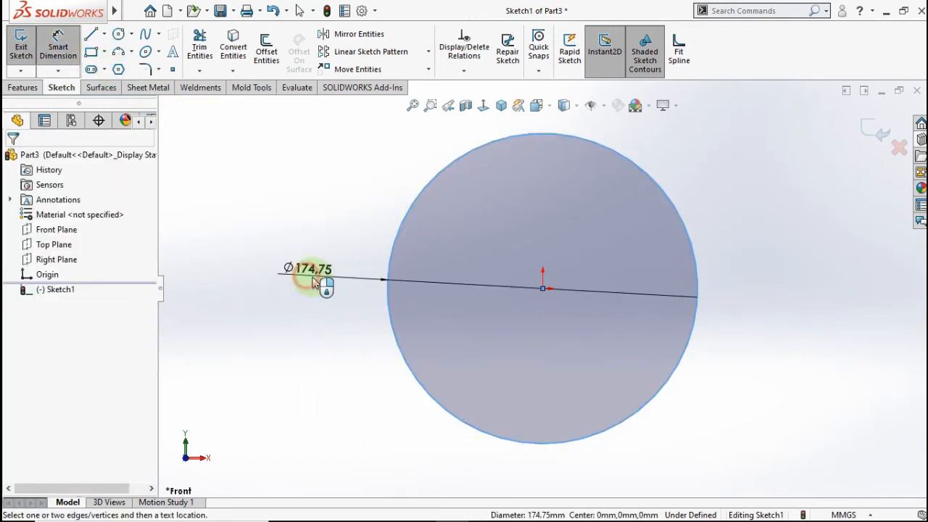
click(337, 265)
text(6)
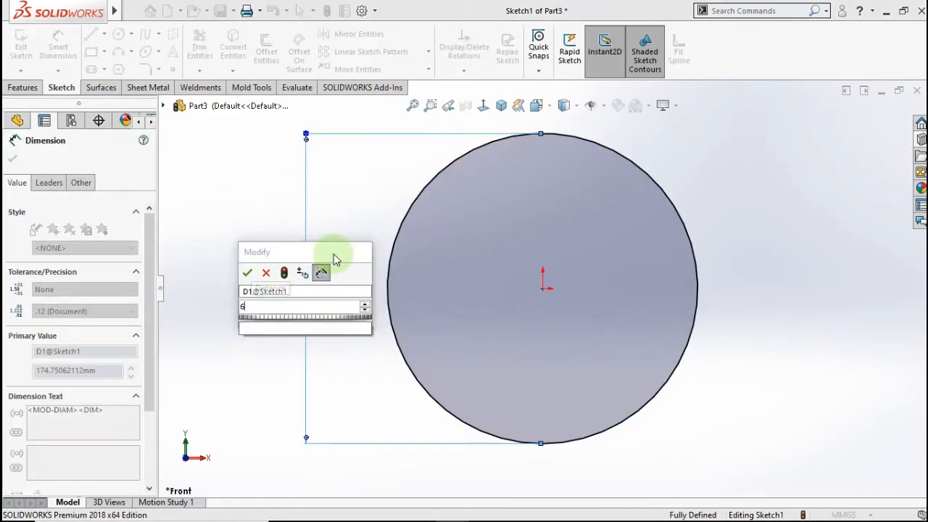
text(8)
click(247, 272)
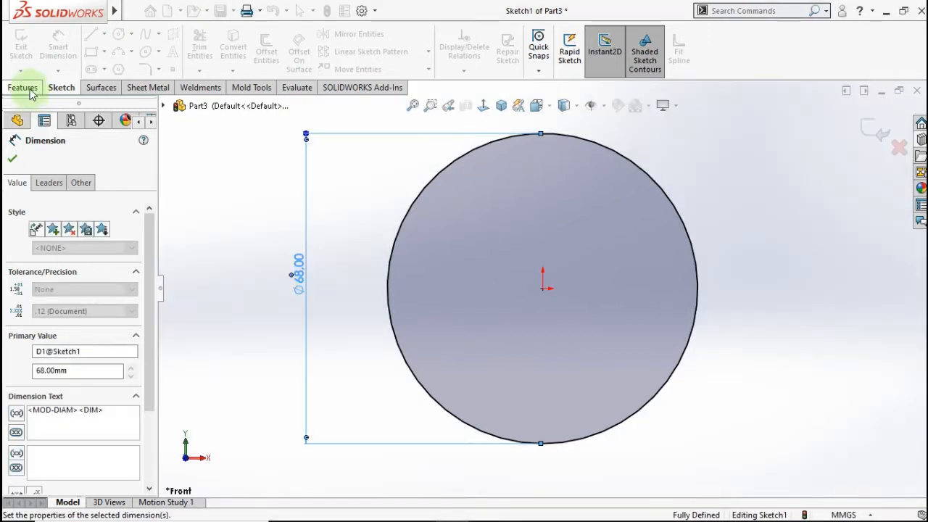
Step: Extrude the 68 mm circle as a solid boss with a Blind depth of 80 mm
click(23, 88)
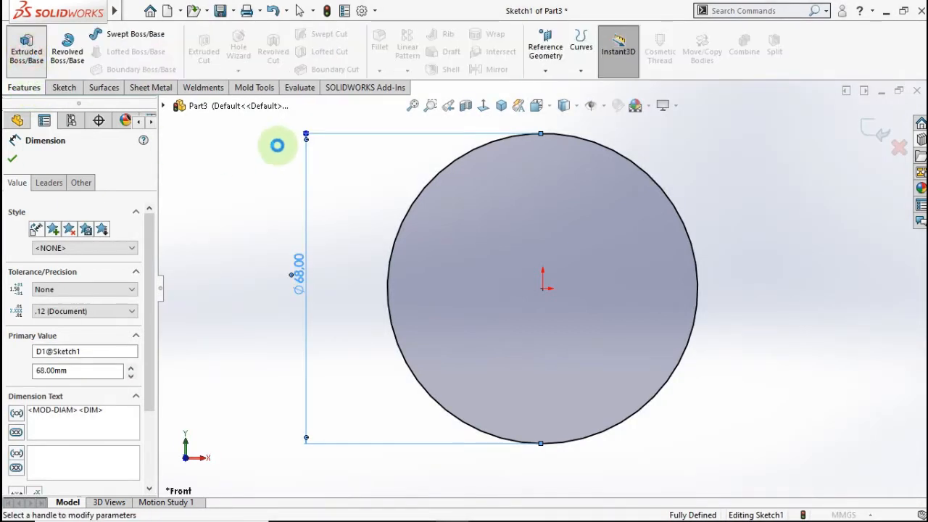
click(501, 106)
click(77, 288)
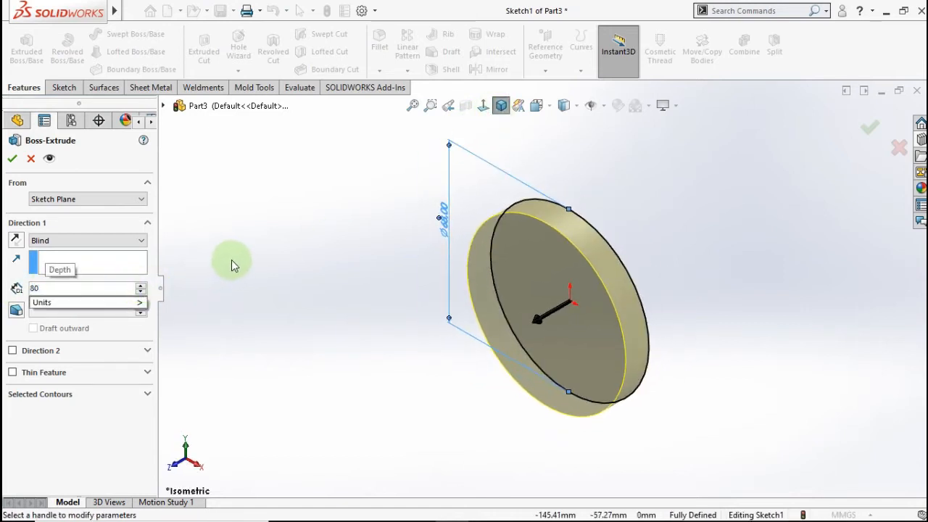
key(Return)
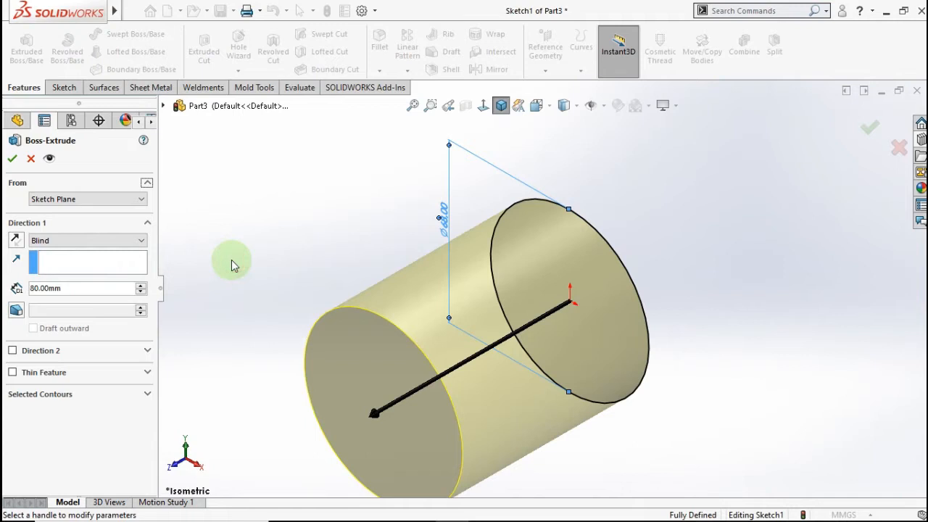
click(14, 160)
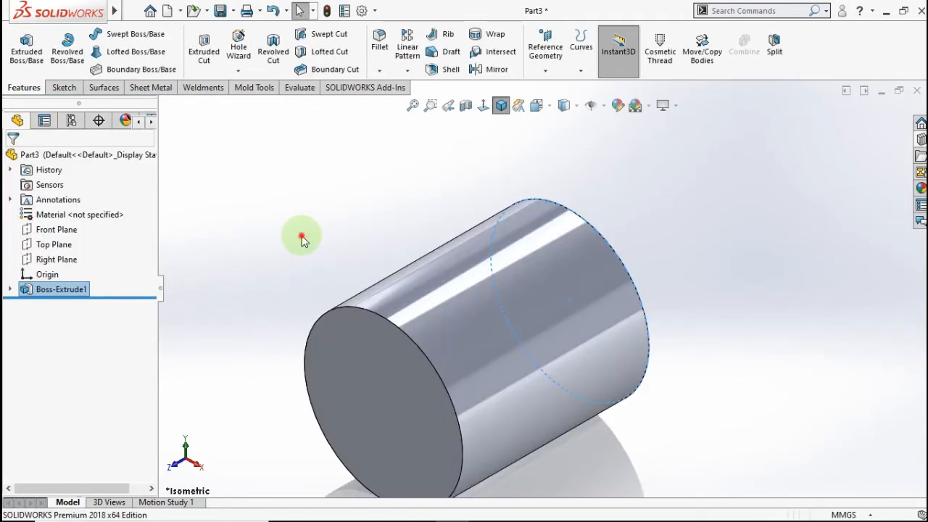
Step: Sketch a circle about 37 mm in diameter on the cylinder's front end face, centred on the origin
click(382, 392)
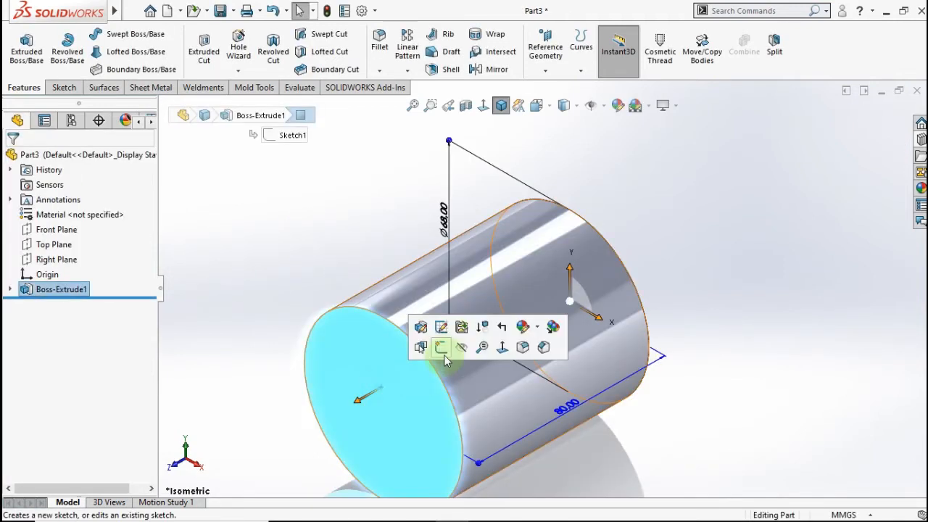
click(443, 351)
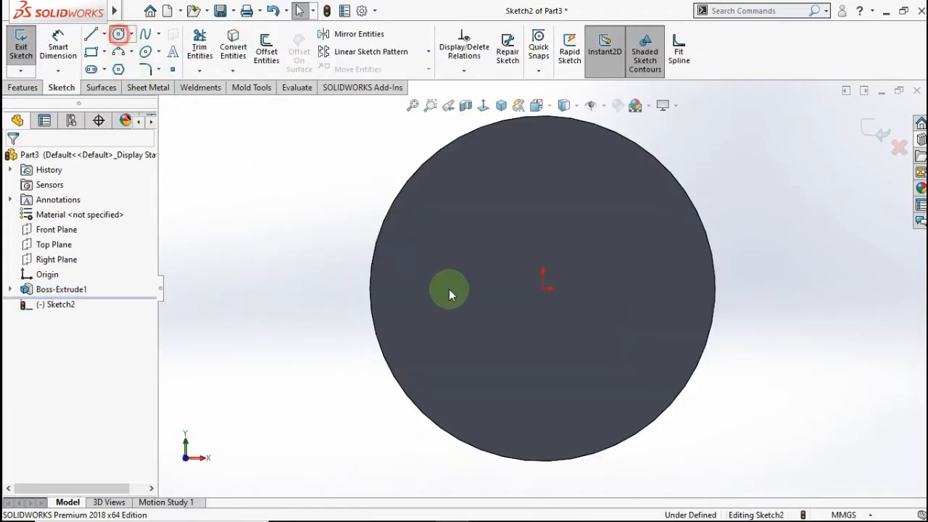
click(543, 288)
click(462, 238)
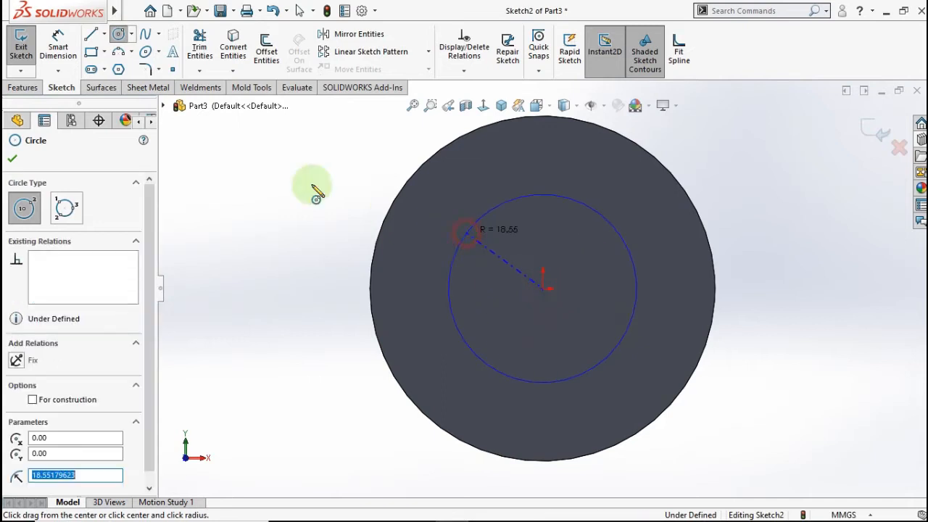
Step: Dimension the end-face circle's diameter and set it to 50 mm
click(58, 45)
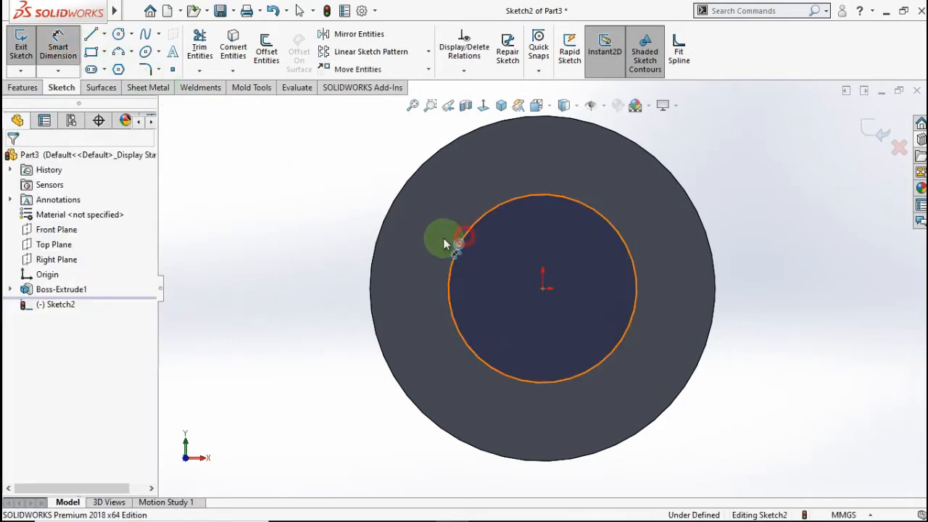
click(448, 240)
click(303, 267)
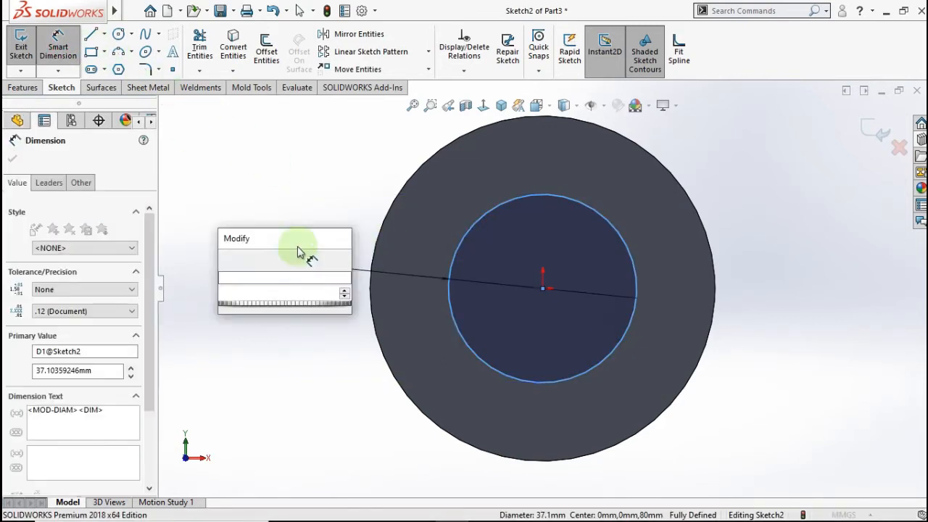
click(227, 255)
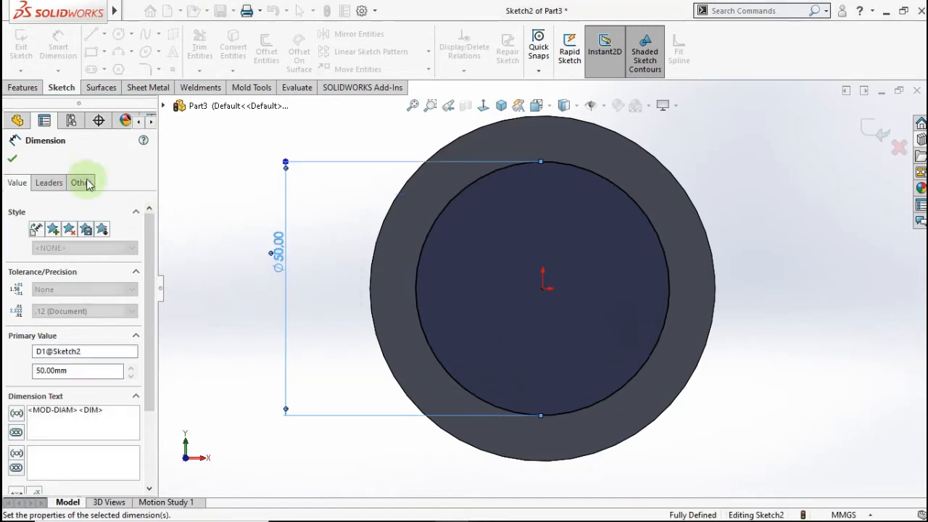
Step: Cut the 50 mm circle into the cylinder with a Blind depth of 20 mm
click(22, 87)
click(205, 45)
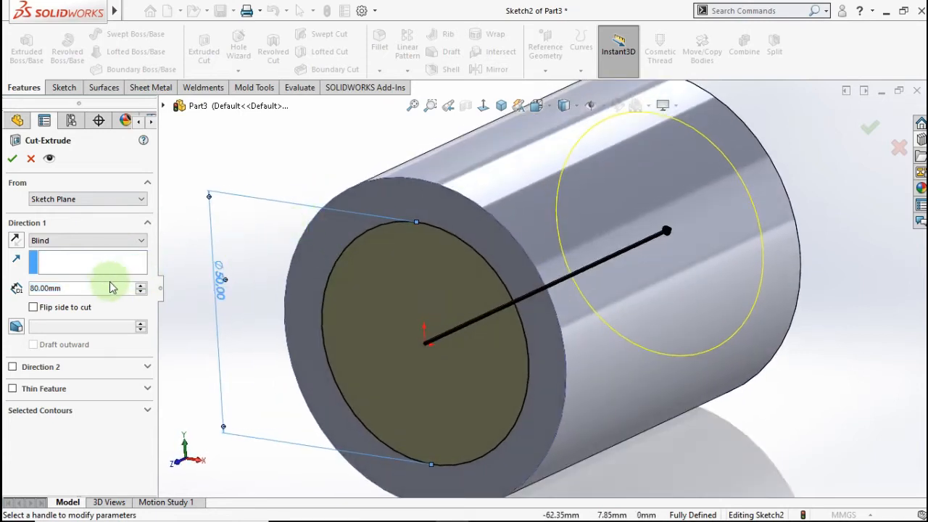
text(20)
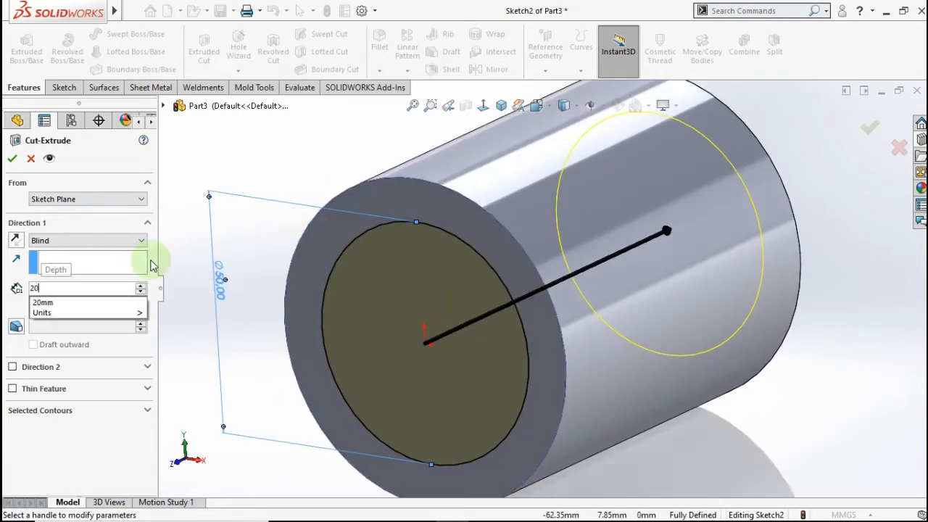
click(224, 157)
click(12, 158)
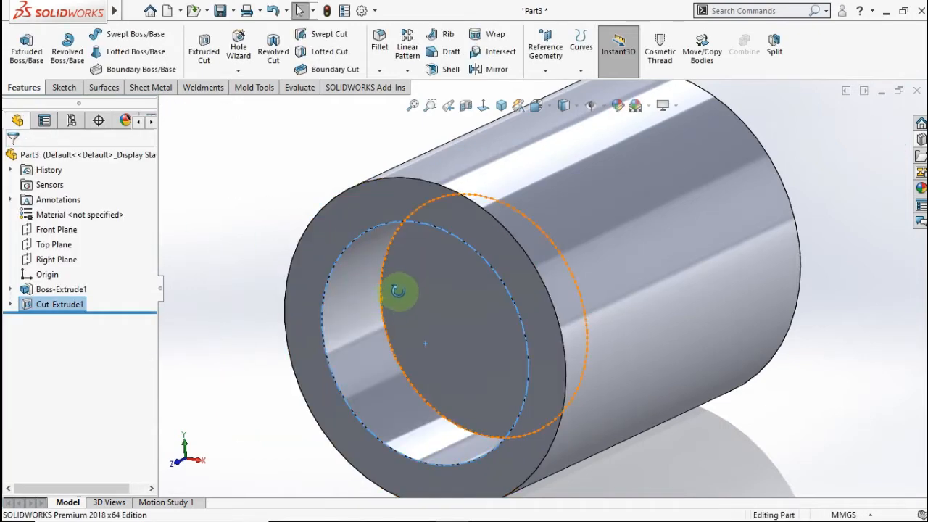
Step: Sketch a circle about 22 mm in diameter on the floor of the 50 mm bore, centred on the origin
middle_drag(397, 292, 431, 290)
click(475, 294)
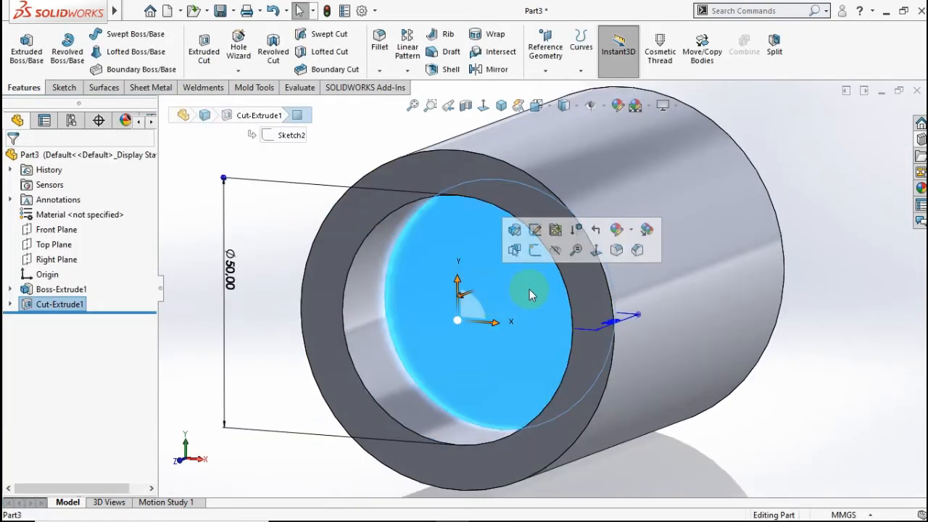
click(534, 249)
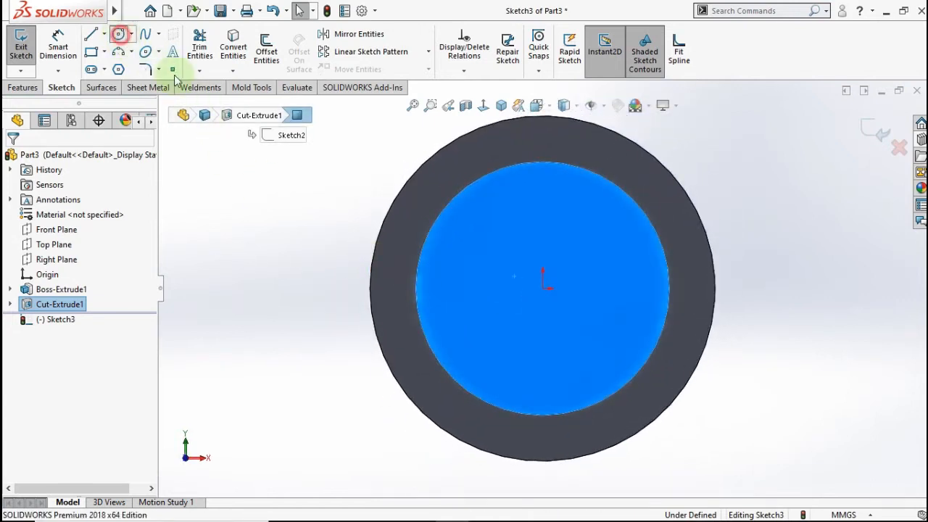
click(545, 287)
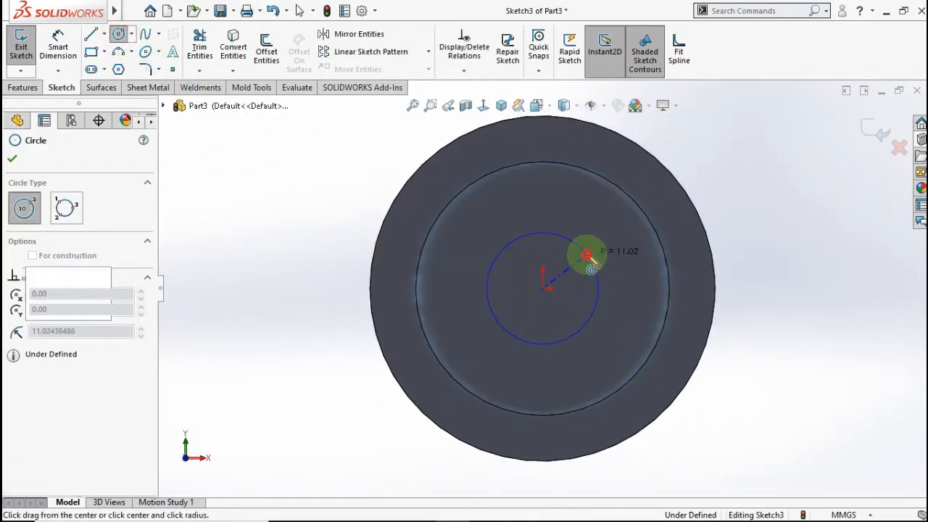
click(587, 255)
Step: Dimension the diameter of the circle on the bore floor and set it to 20 mm
click(58, 47)
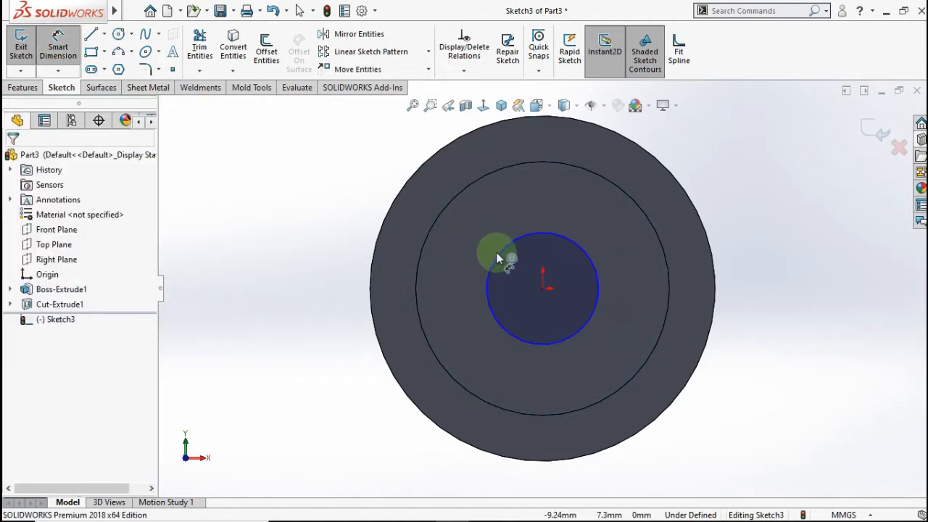
click(497, 258)
click(325, 294)
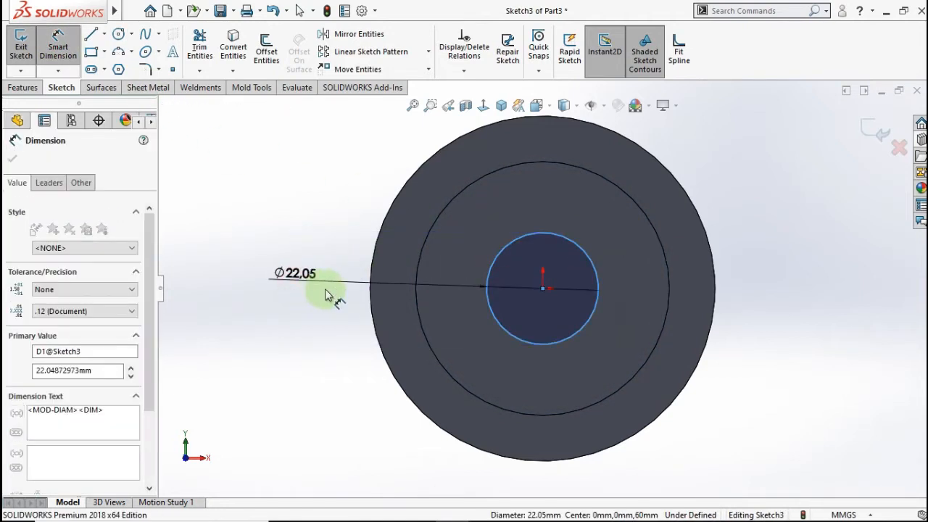
click(268, 293)
text(20)
key(Return)
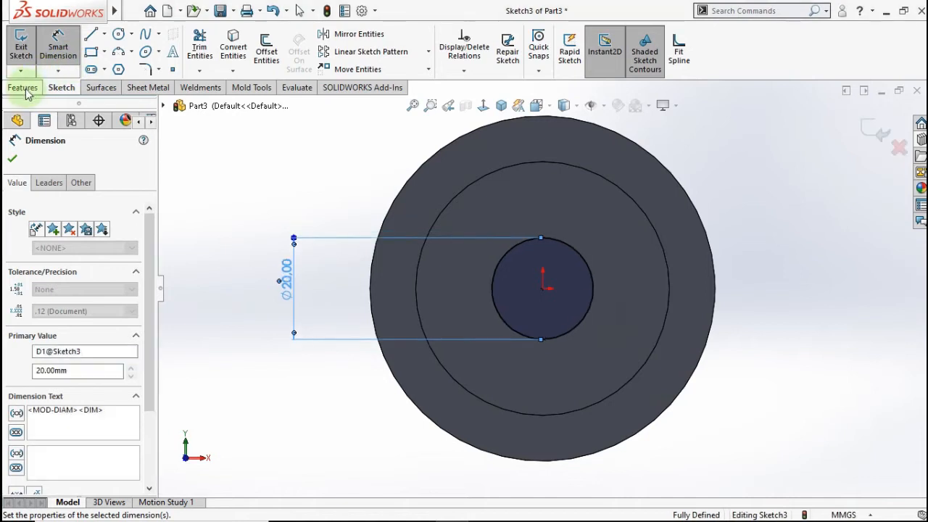
Step: Cut the 20 mm circle from the bore floor with a Blind depth of 54 mm
click(23, 88)
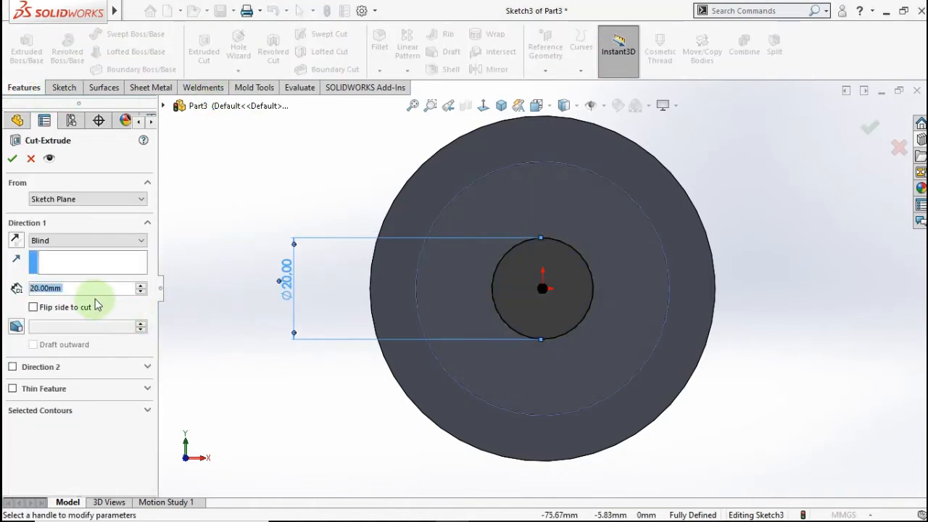
text(54)
click(210, 217)
middle_drag(406, 234, 335, 273)
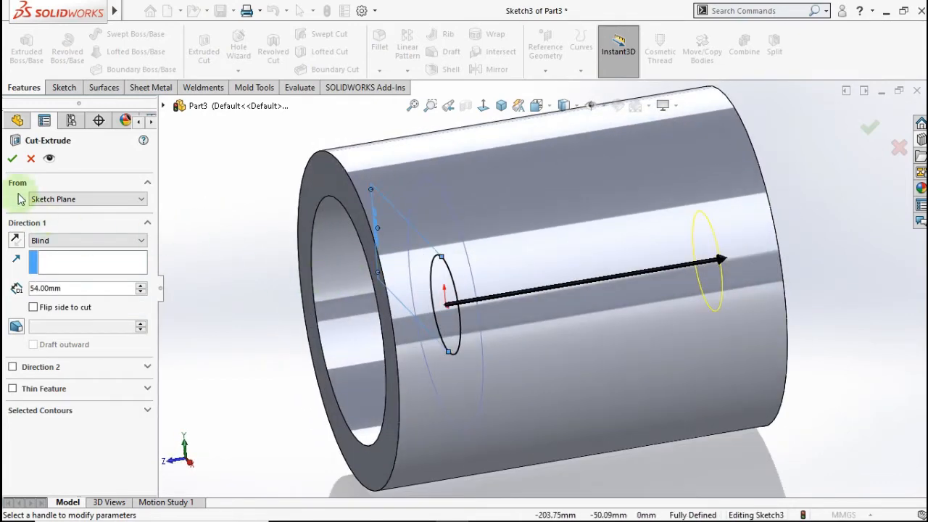
click(14, 161)
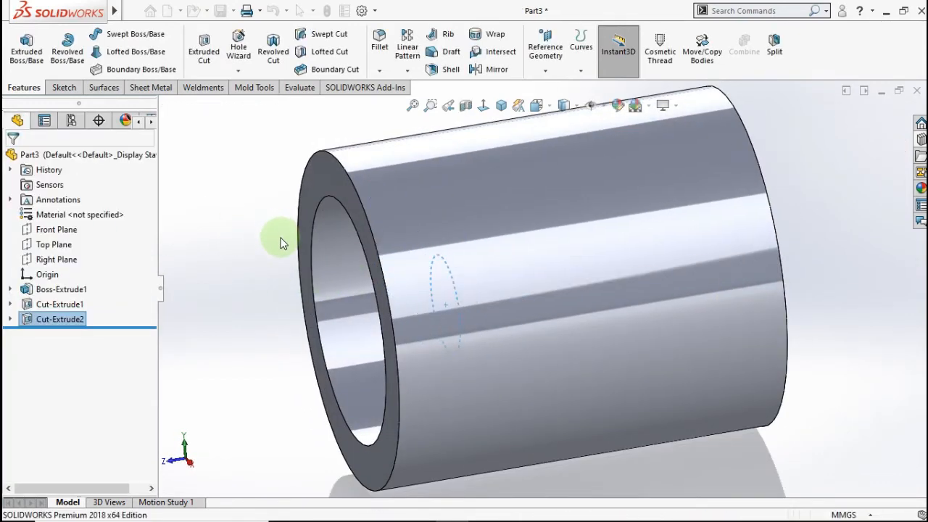
Step: Specify a JIS bottoming tapped hole, size M16x1.5, with hole and thread Through All and the thread callout included
middle_drag(305, 248, 252, 276)
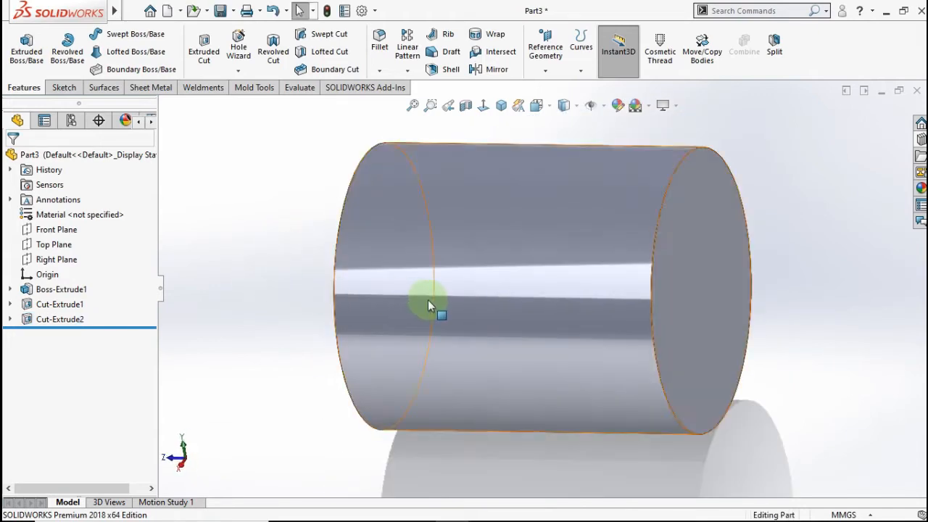
middle_drag(427, 299, 482, 149)
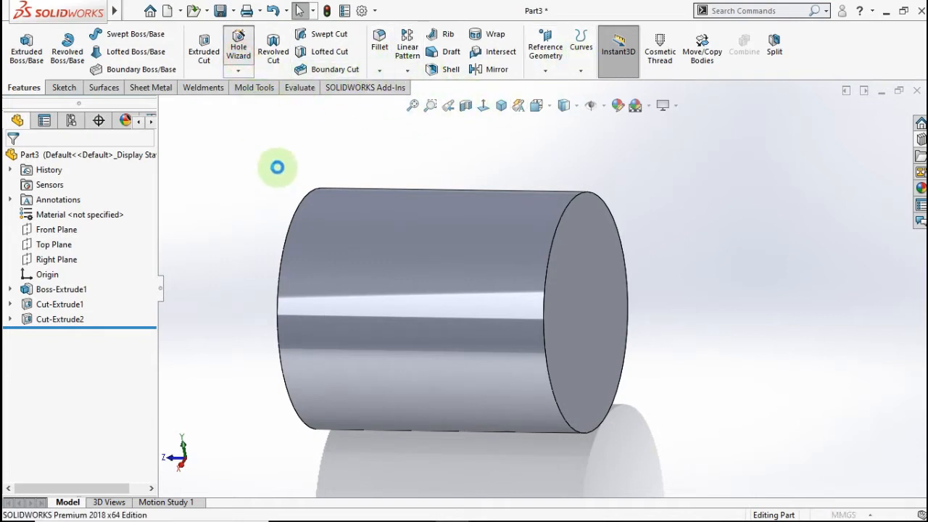
scroll(151, 319, down, 3)
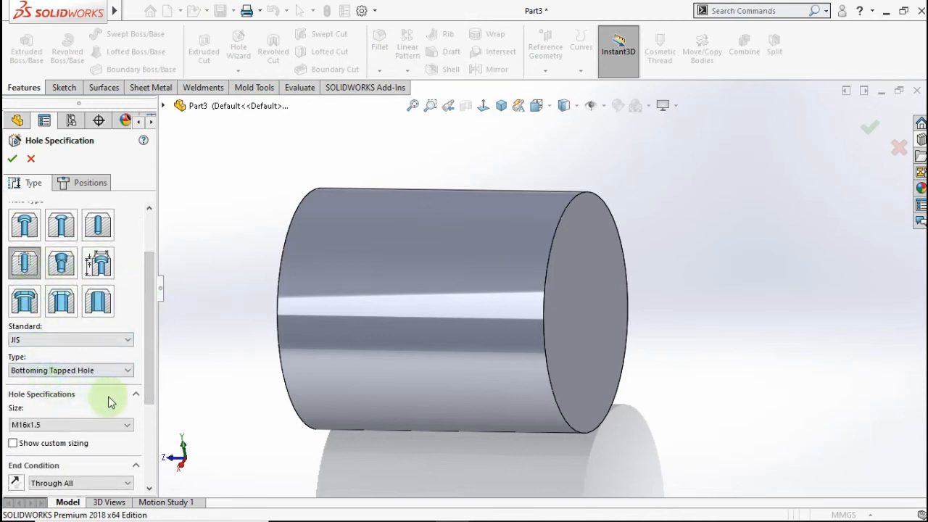
scroll(145, 362, down, 3)
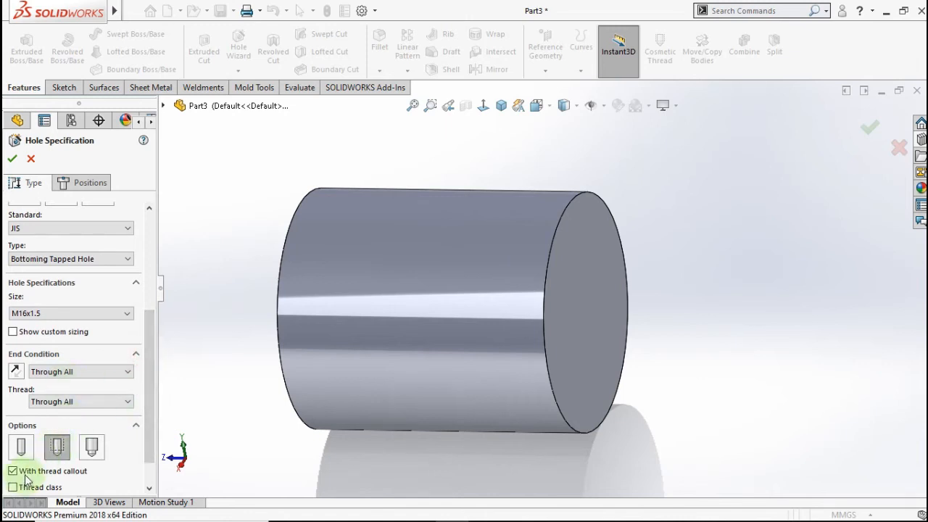
click(101, 190)
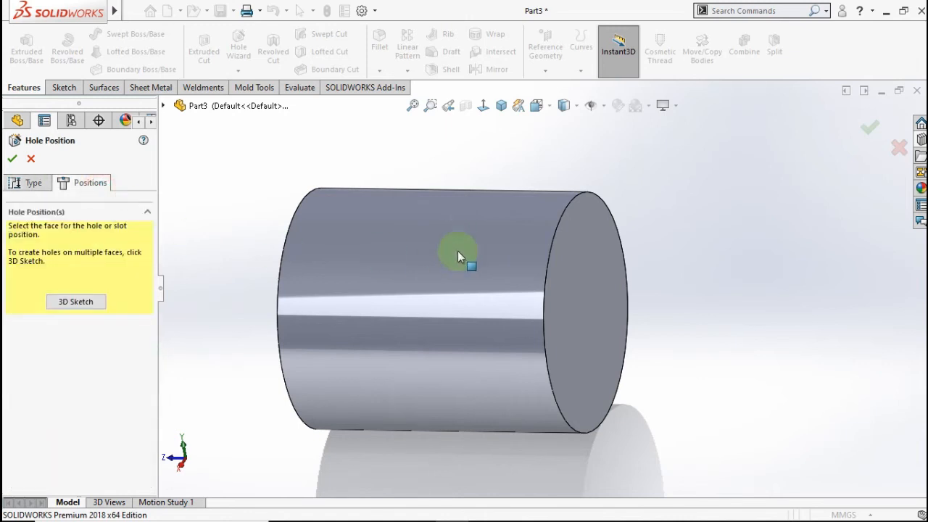
Step: Place the M16x1.5 tapped hole at the centre of the cylinder's solid end face and create it
click(593, 314)
scroll(589, 318, down, 1)
middle_drag(588, 318, 549, 315)
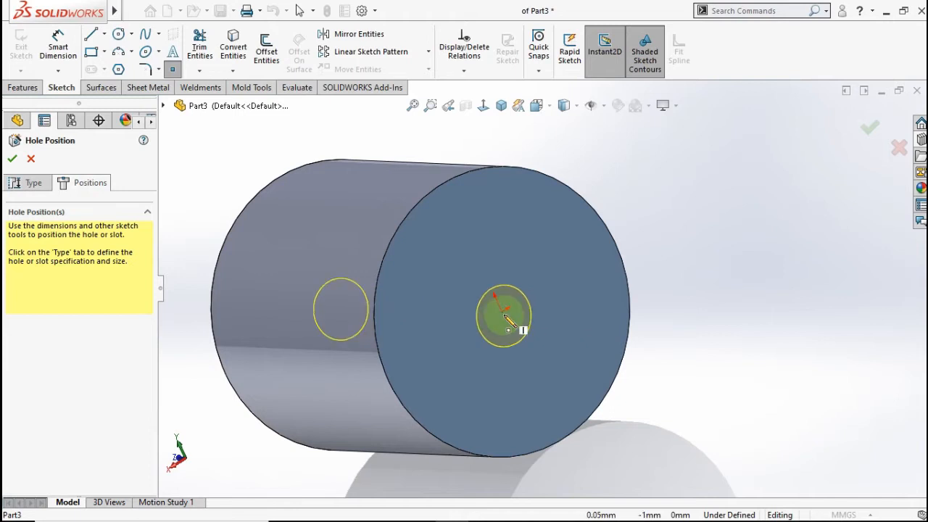
click(502, 312)
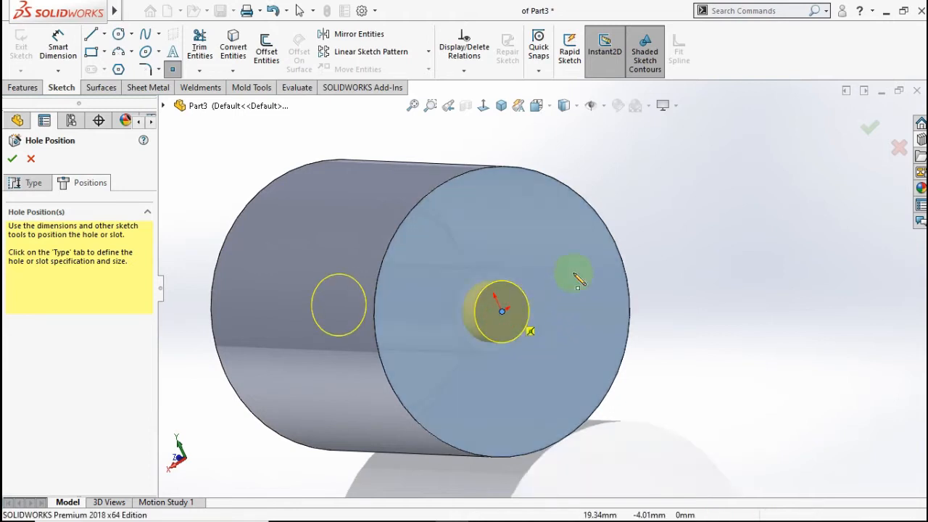
click(869, 128)
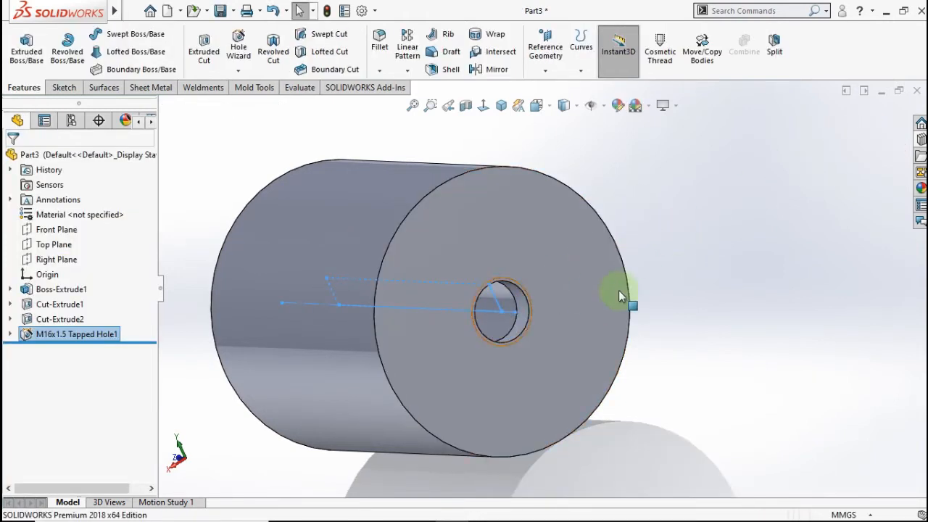
Step: Examine the cosmetic thread display settings in the document's Detailing properties
click(360, 11)
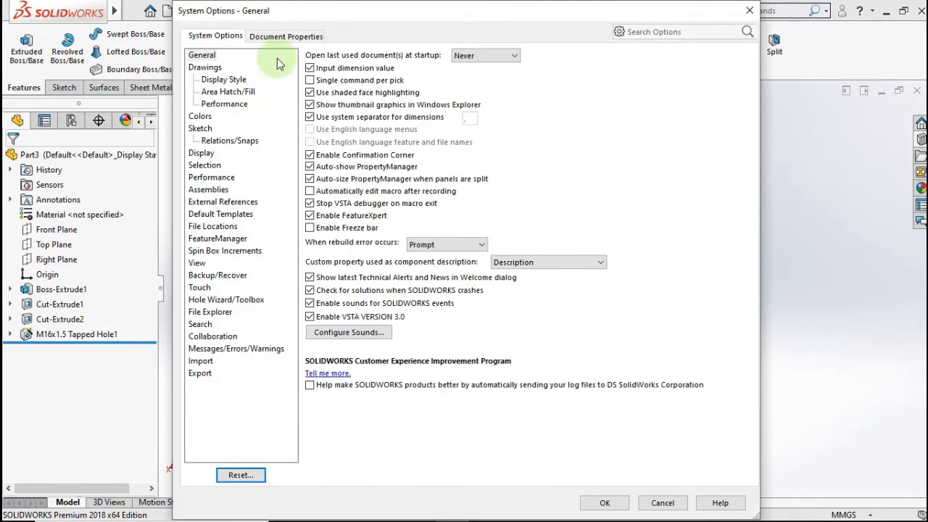
click(283, 38)
click(205, 129)
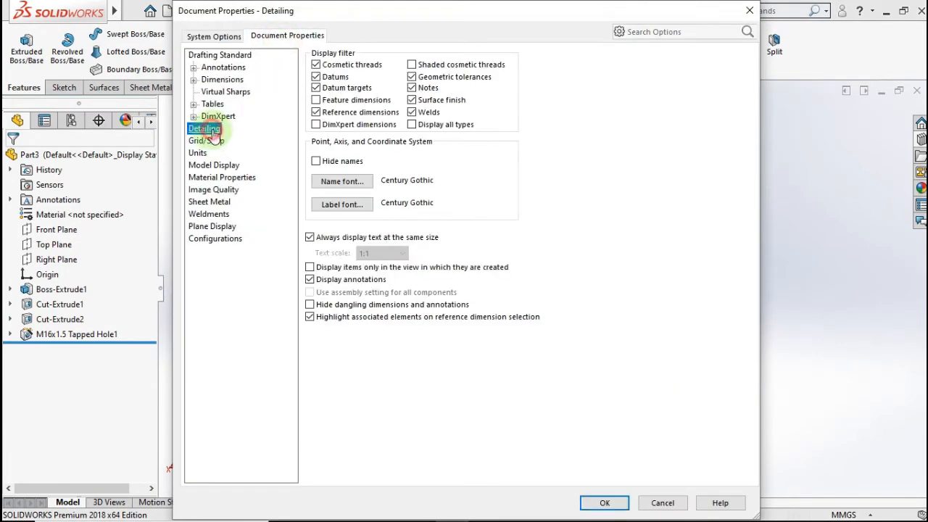
drag(489, 12, 488, 1)
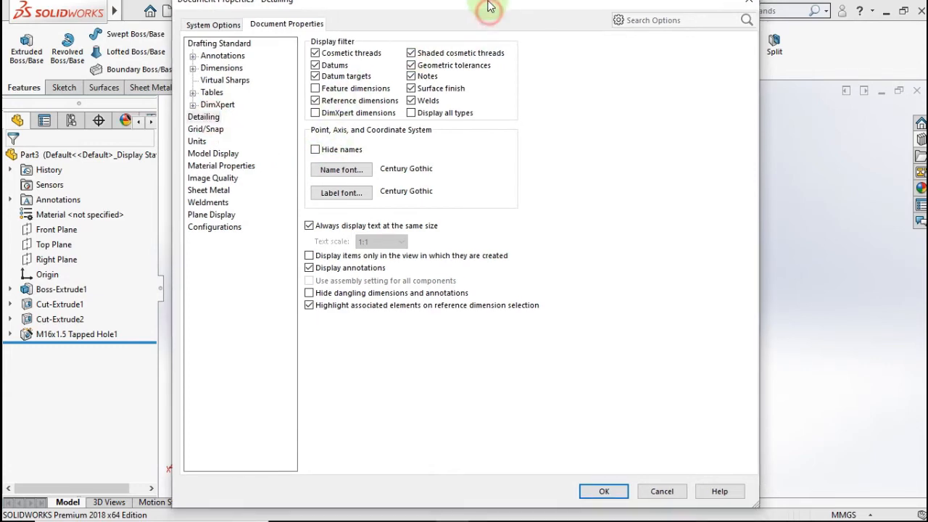
click(601, 500)
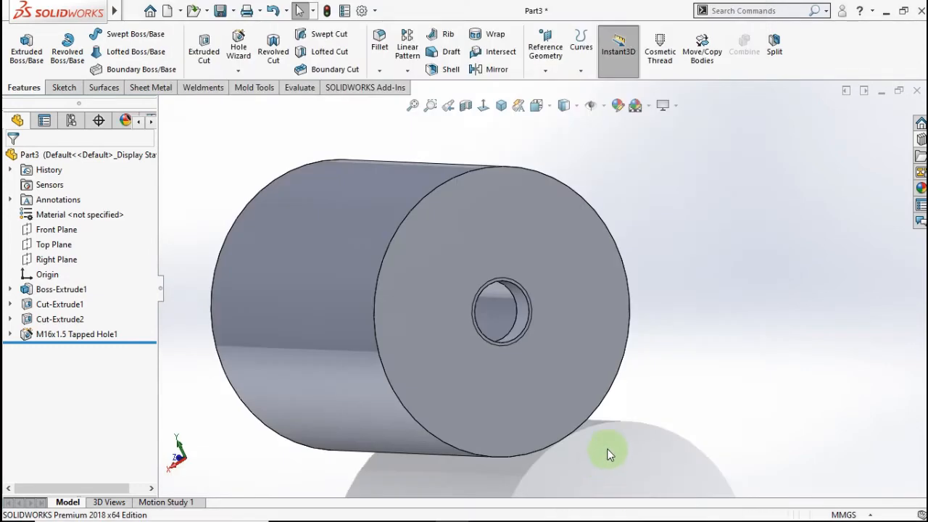
Step: Start a cosmetic thread for the 50 mm bore at the barrel's open end
middle_drag(408, 352, 650, 418)
click(650, 418)
key(ctrl+7)
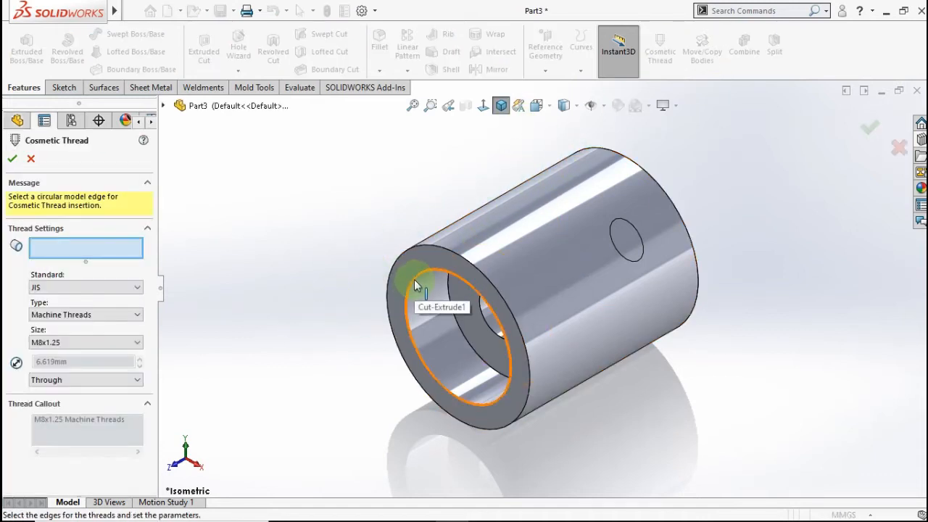
Step: Add a through cosmetic thread on the large bore's circular front edge, using JIS machine threads of size M56x5.5
click(416, 284)
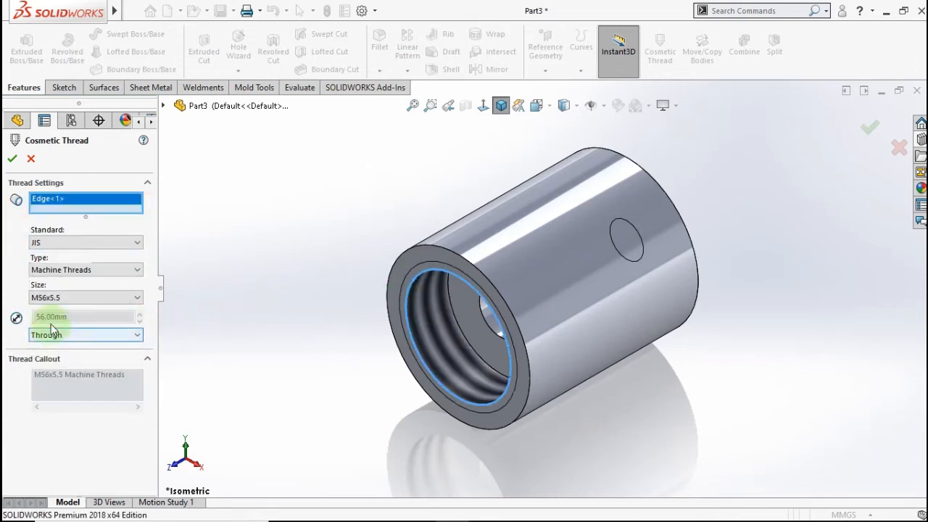
click(17, 161)
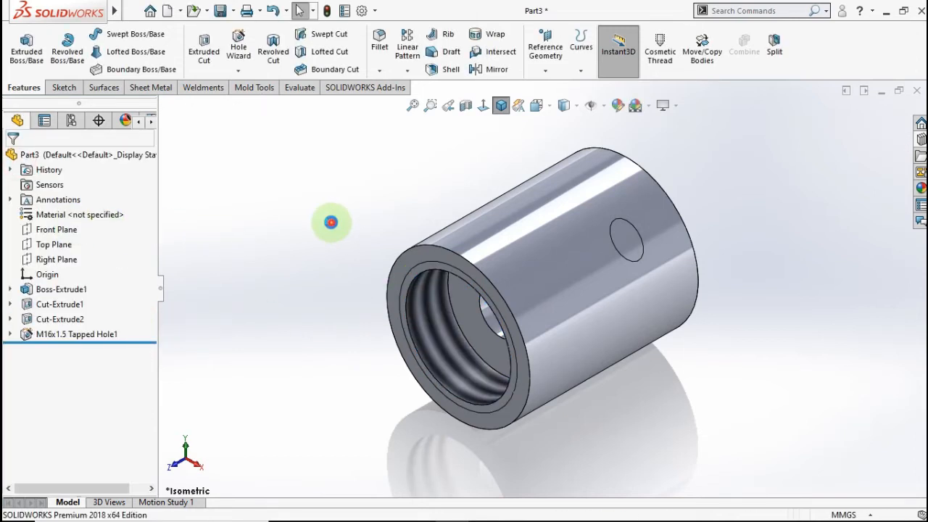
middle_drag(538, 224, 507, 262)
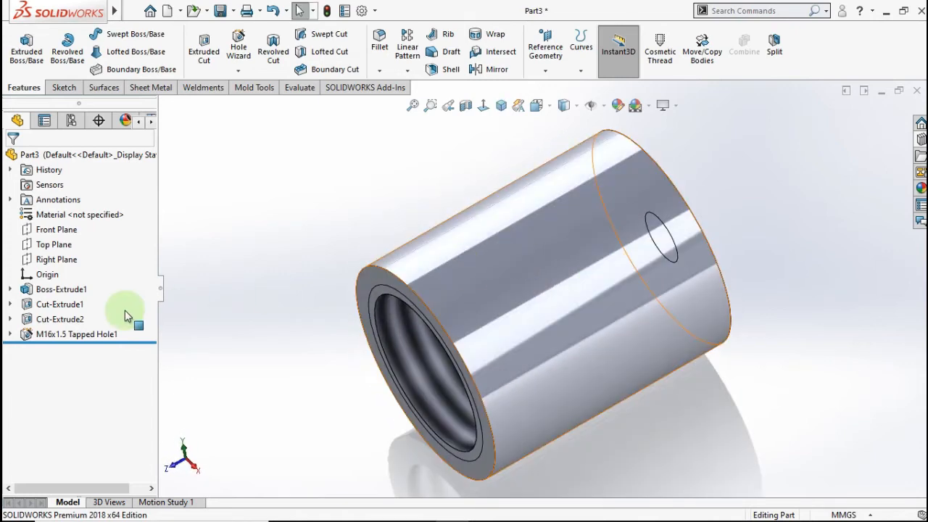
Step: Start a sketch on the Top Plane and draw a vertical centerline about 28 mm long from the origin into the body
click(56, 249)
click(66, 222)
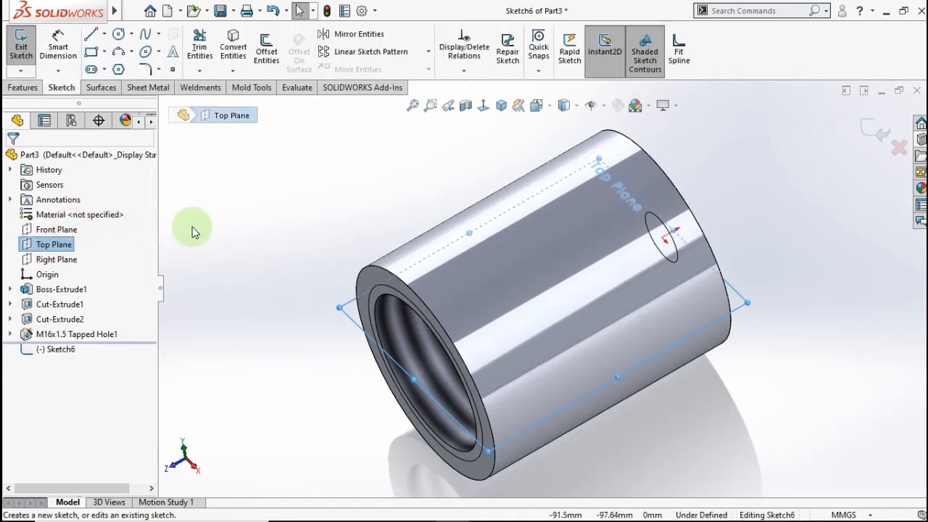
click(299, 221)
scroll(500, 221, up, 2)
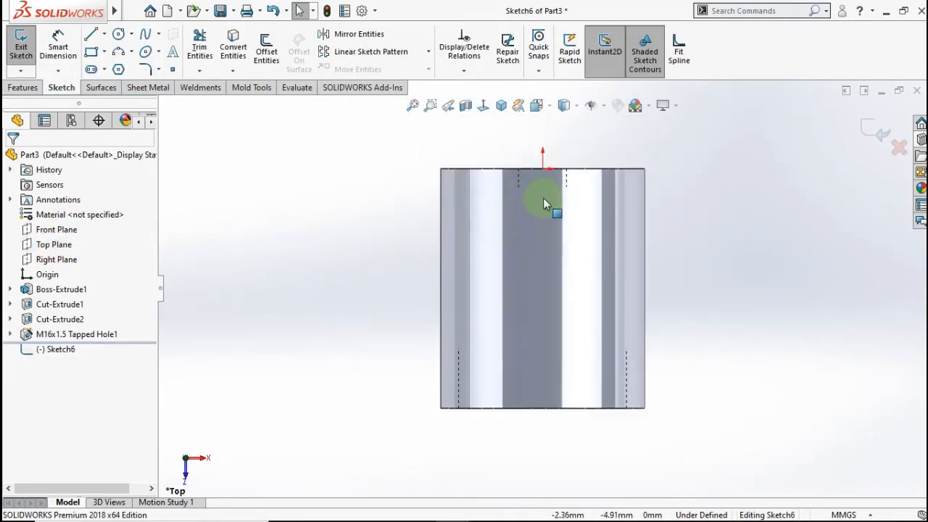
scroll(548, 199, down, 3)
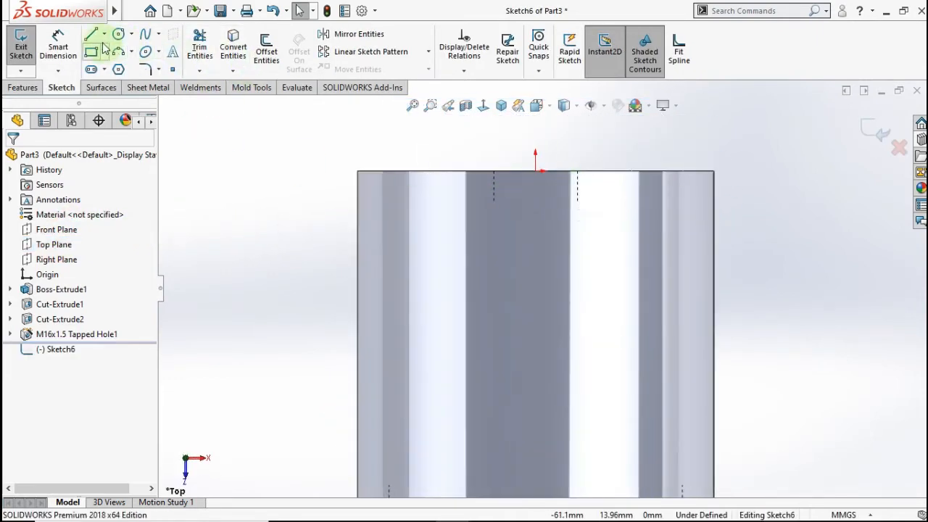
click(104, 34)
click(124, 66)
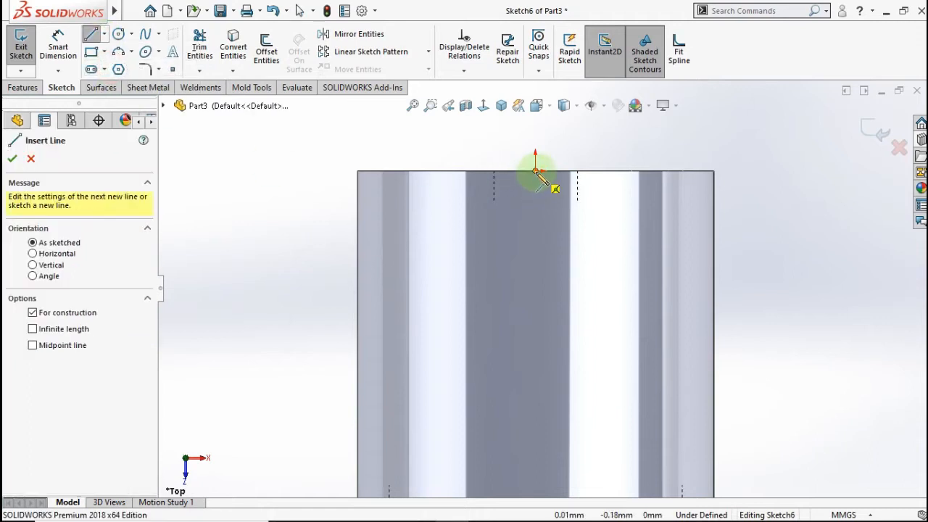
click(536, 172)
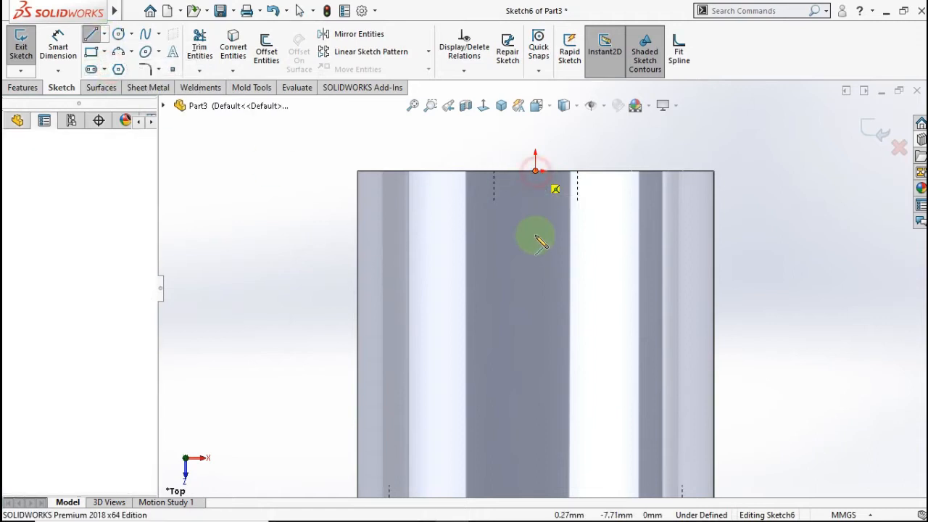
click(536, 317)
right_click(766, 275)
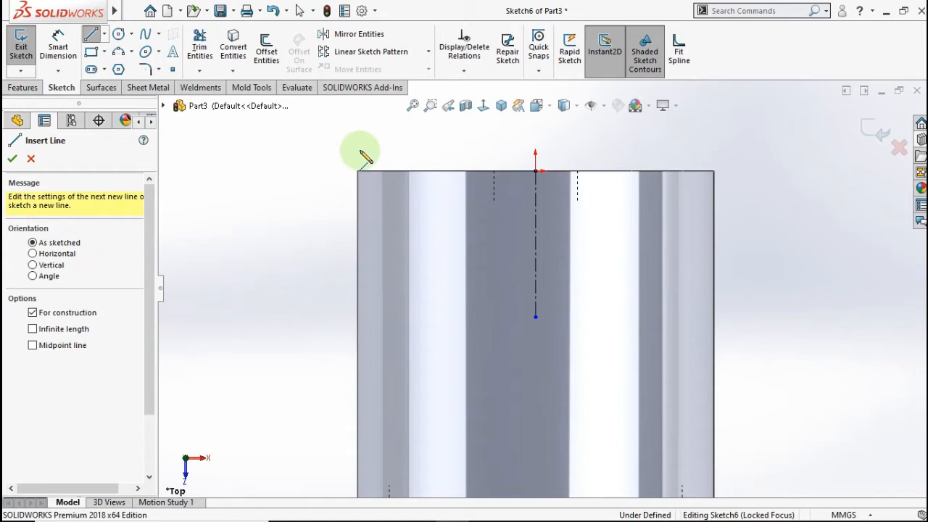
Step: Sketch a corner rectangle about 22 mm tall from the body's upper-left corner, inward toward the centerline
click(91, 51)
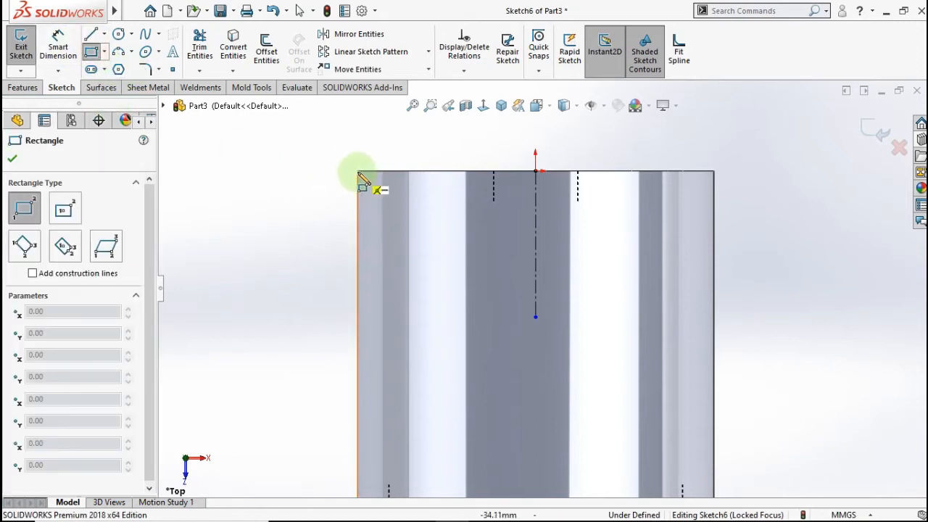
click(358, 172)
click(442, 286)
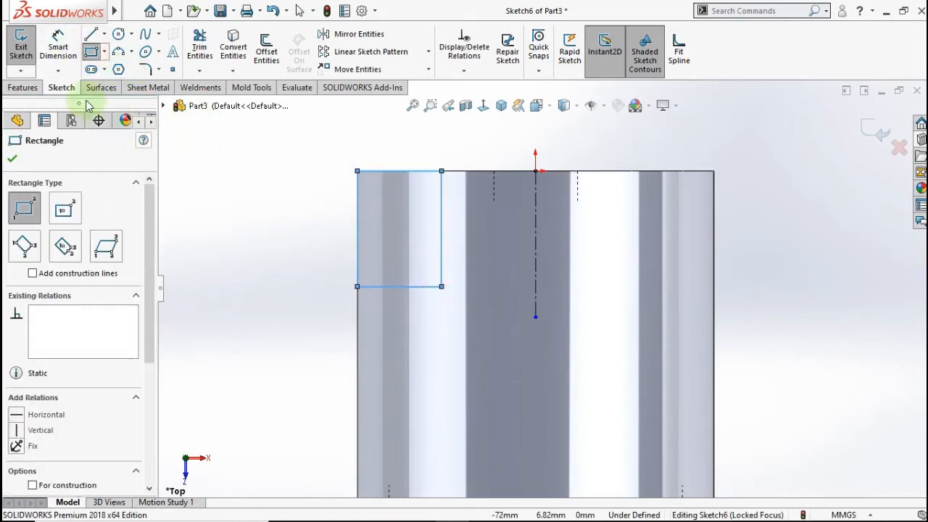
Step: Dimension the distance between the rectangle's inner vertical side and the centerline as 20 mm
click(59, 44)
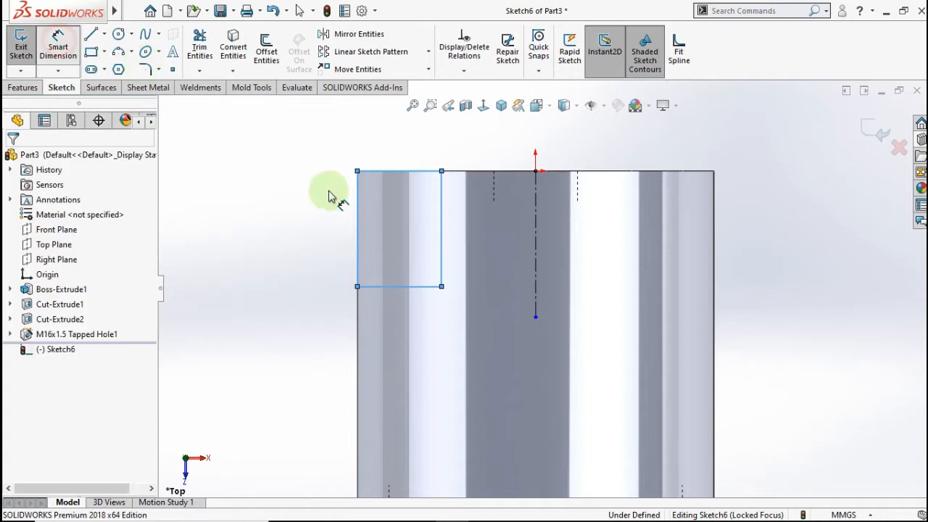
click(441, 208)
click(534, 217)
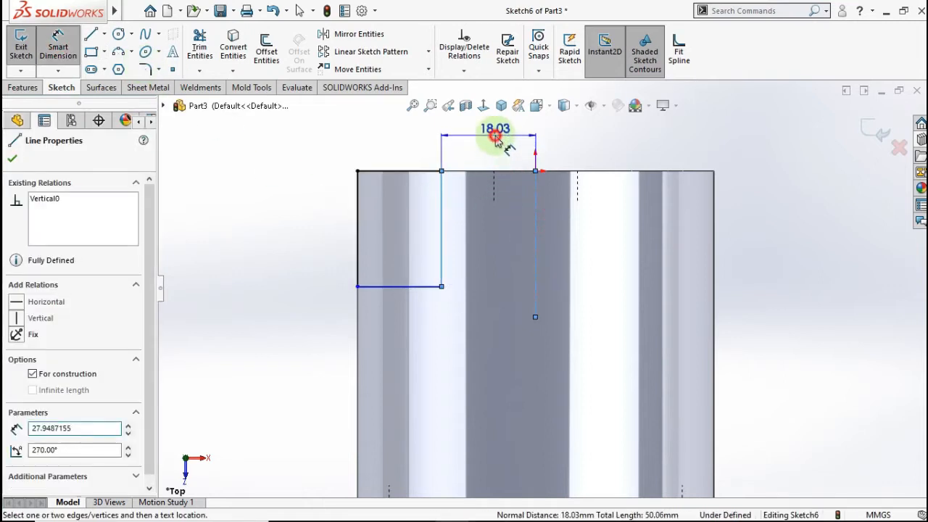
click(495, 138)
text(20)
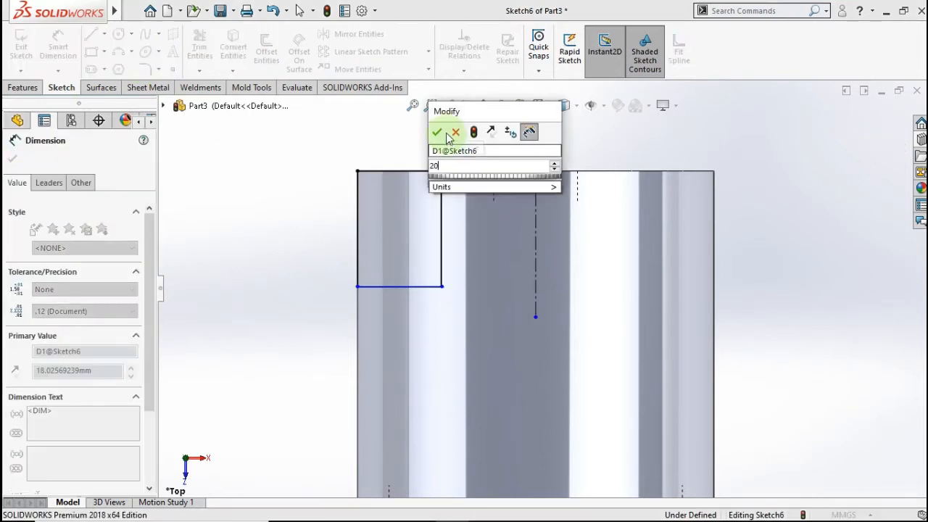
click(438, 133)
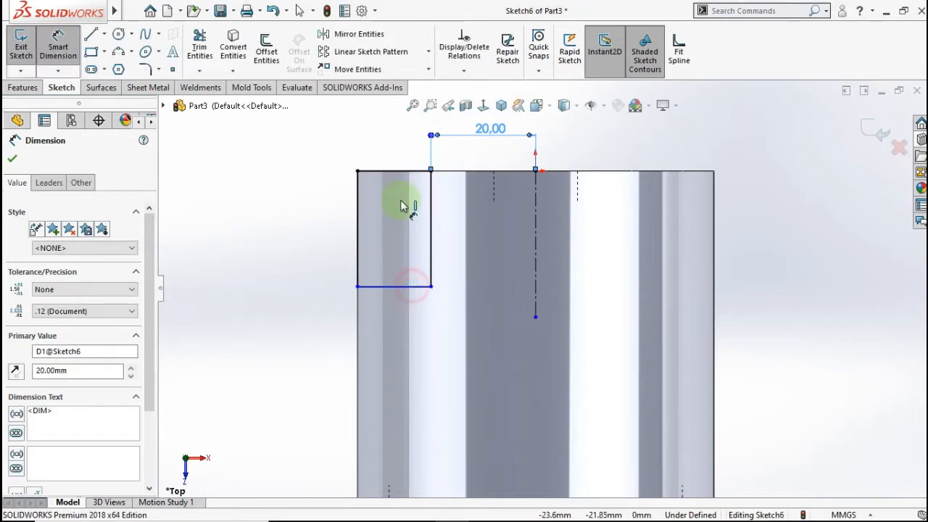
Step: Dimension the rectangle's height between its two horizontal sides as 20 mm
click(399, 172)
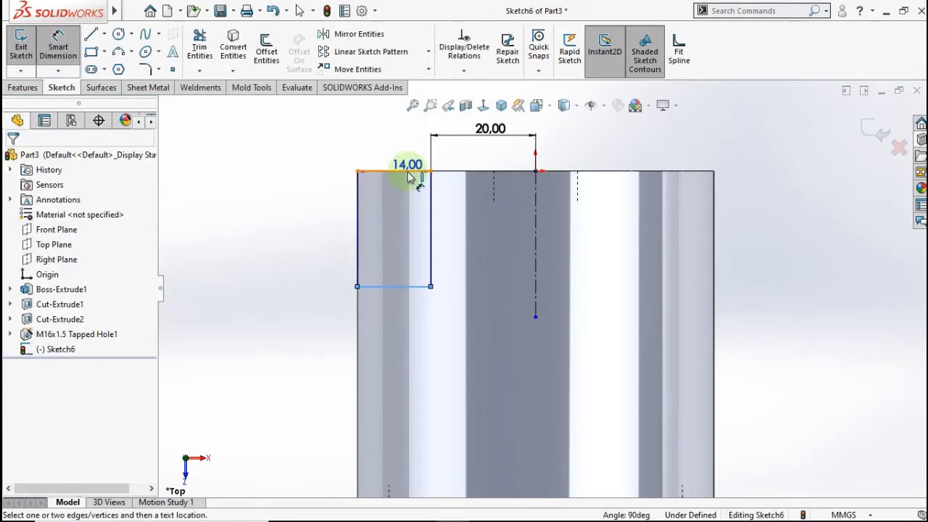
click(357, 210)
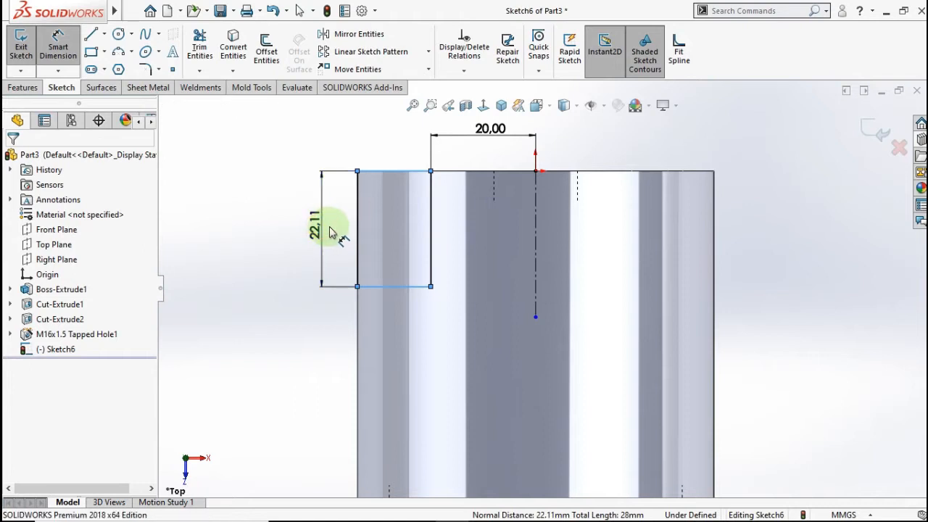
click(330, 232)
text(20)
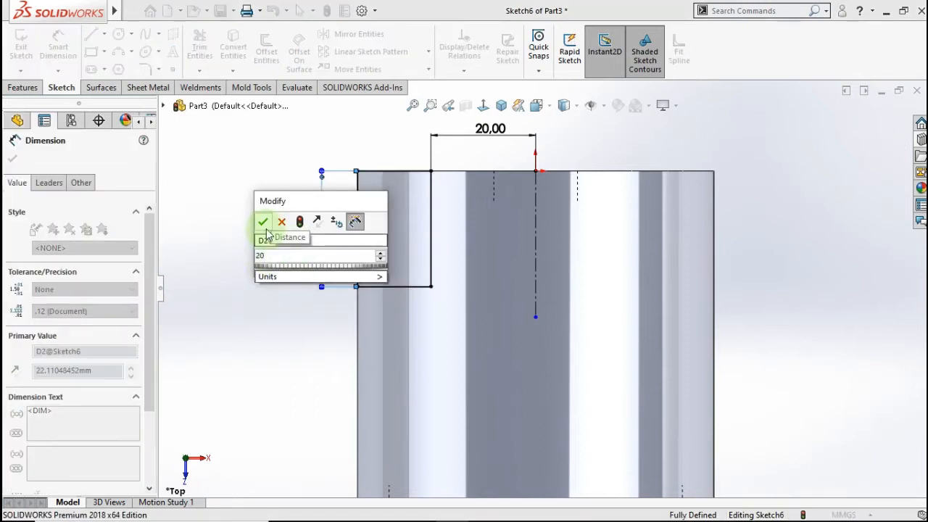
click(263, 222)
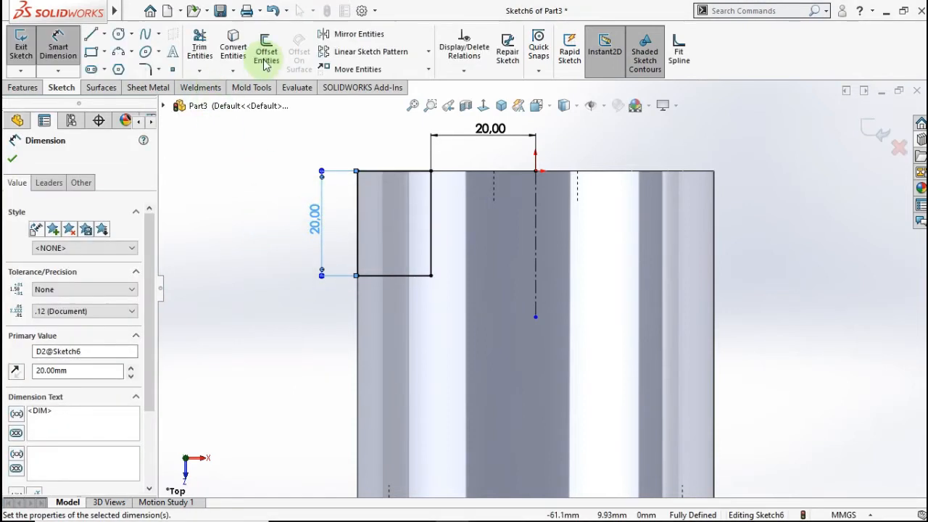
Step: Mirror the rectangle's four lines about the vertical centerline, keeping the original
click(337, 36)
mouse_move(336, 147)
mouse_down()
mouse_move(369, 176)
mouse_move(456, 320)
mouse_up()
click(78, 360)
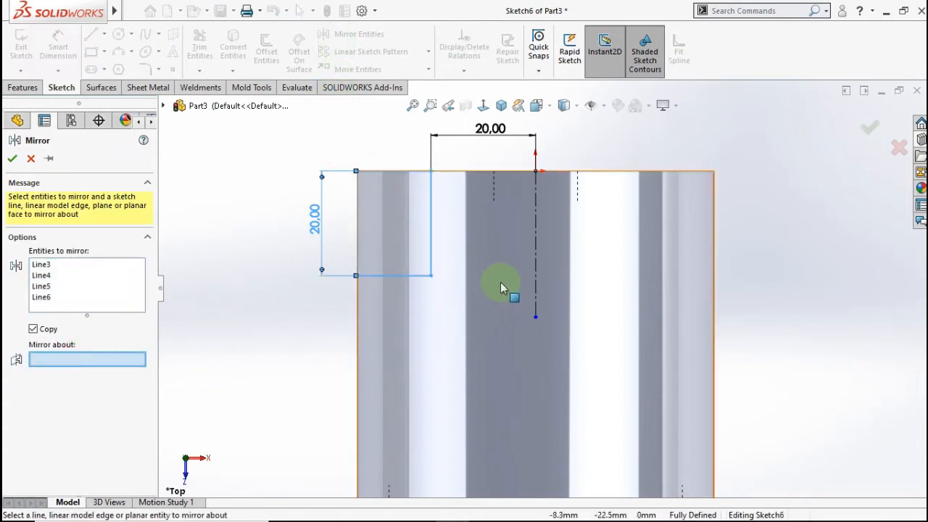
click(534, 248)
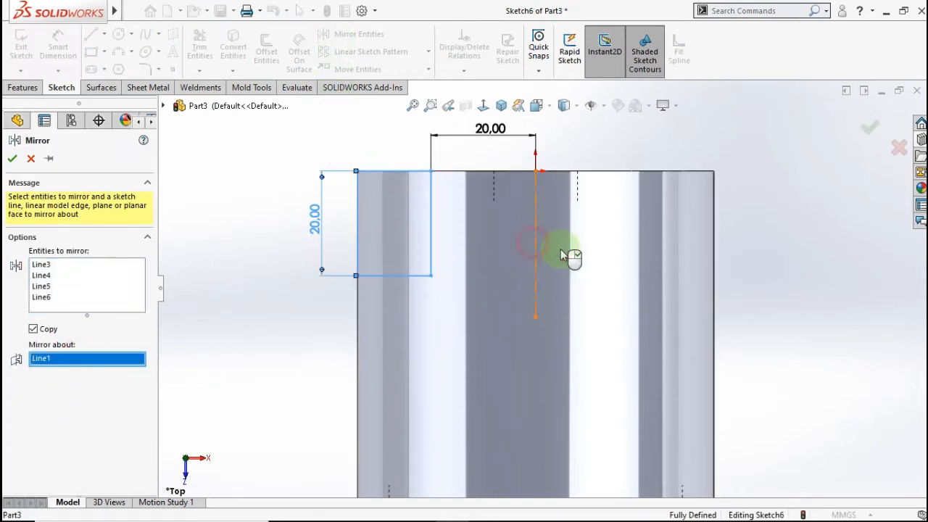
click(869, 136)
Step: Cut-extrude the two rectangles Through All - Both to form opposite flats at the tapped-hole end
scroll(658, 304, up, 4)
middle_drag(658, 304, 555, 352)
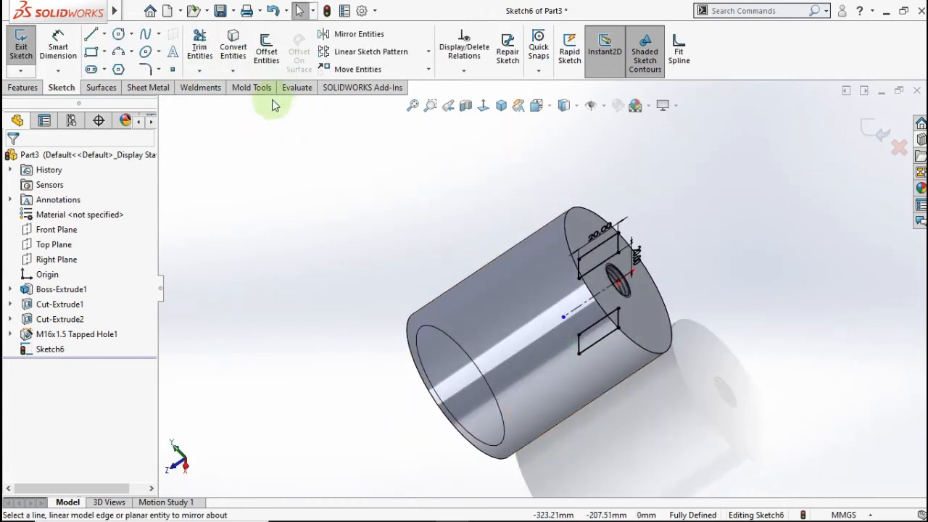
click(22, 88)
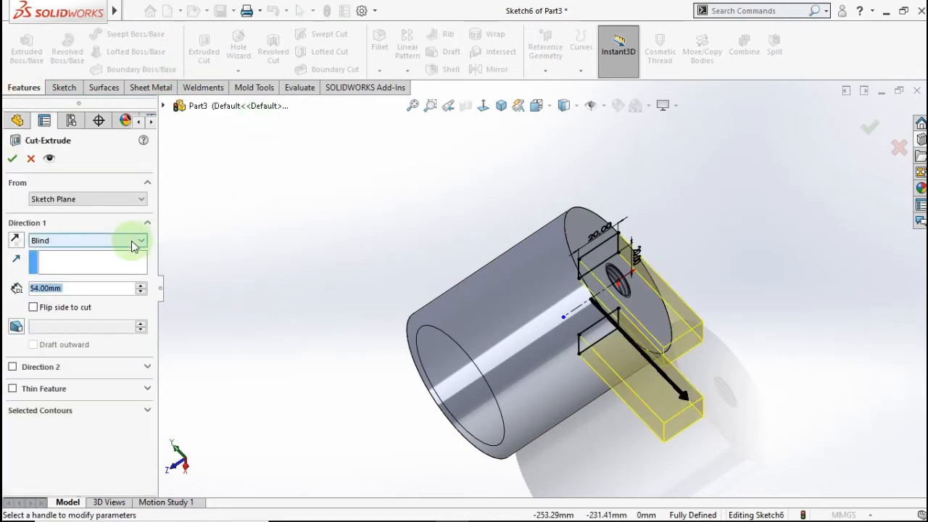
click(134, 244)
click(117, 271)
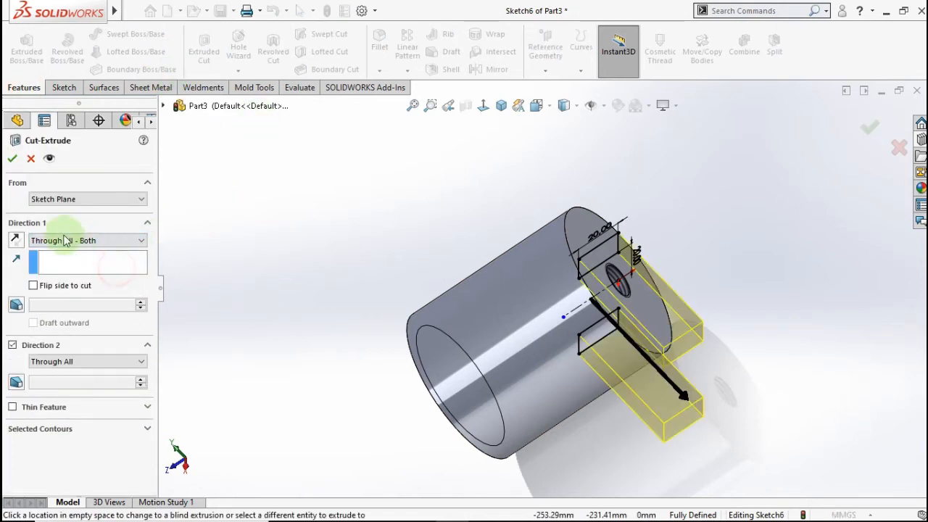
click(12, 157)
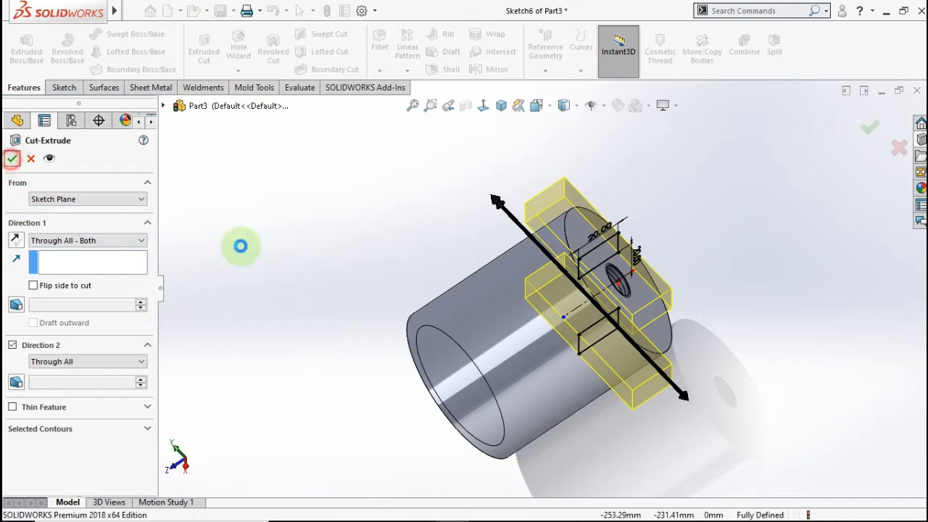
click(428, 261)
middle_drag(434, 265, 499, 217)
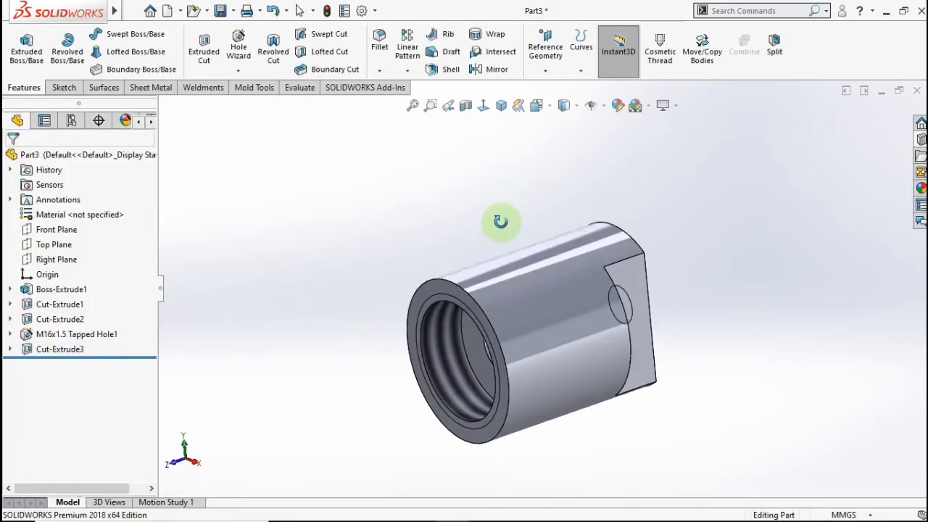
Step: Set up a 1 mm by 45° chamfer on the threaded end's outer circular edge and both arc edges of the tapped-hole end
click(379, 69)
click(395, 104)
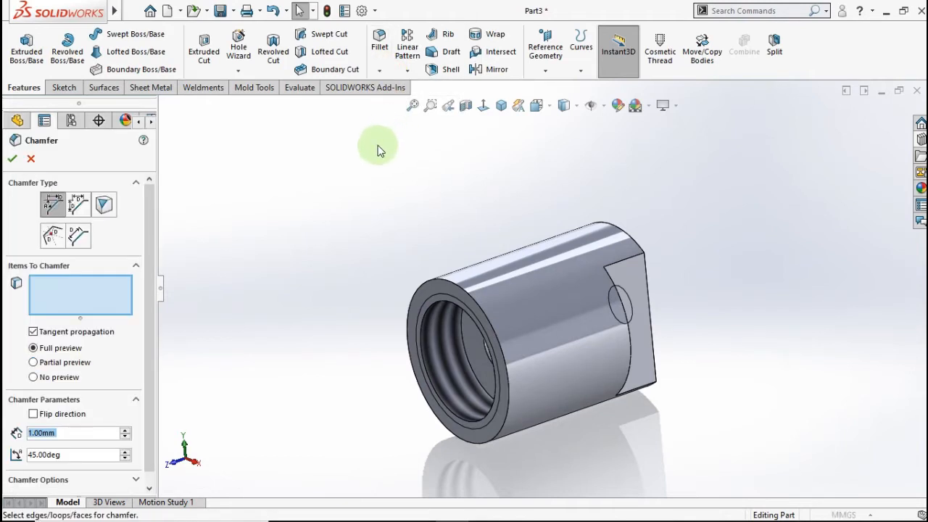
click(61, 433)
scroll(506, 345, down, 2)
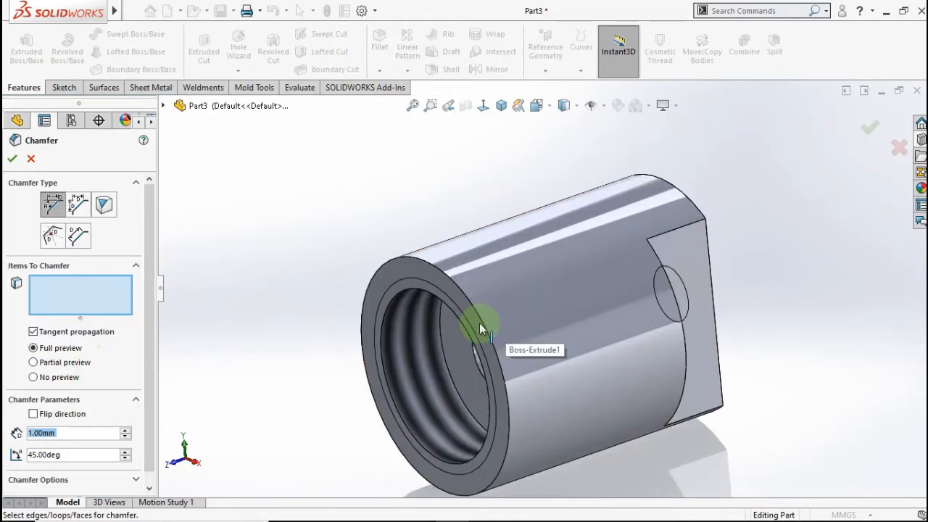
click(508, 307)
middle_drag(507, 307, 568, 283)
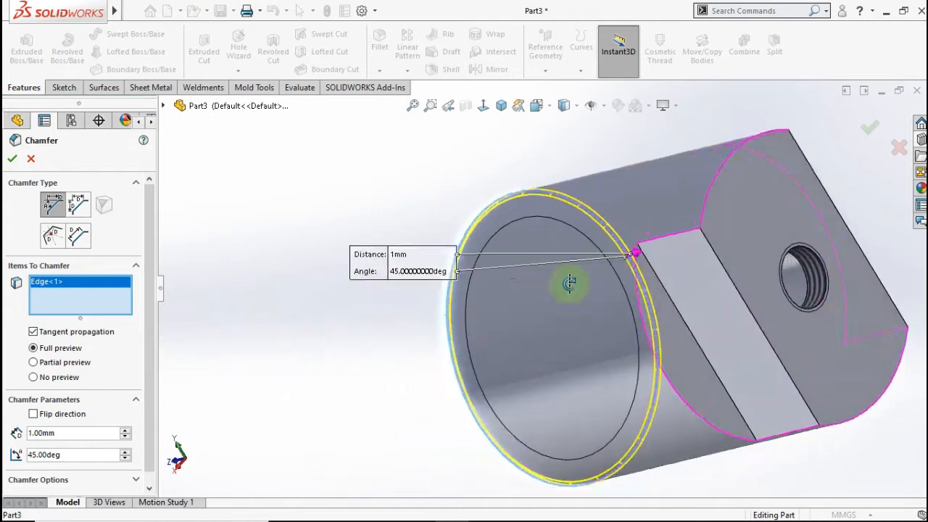
click(704, 196)
middle_drag(704, 197, 766, 361)
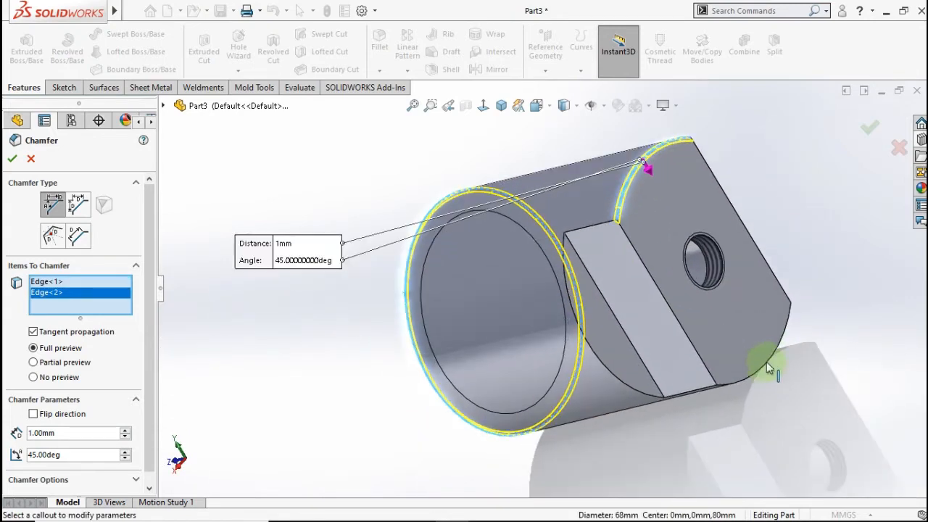
click(767, 365)
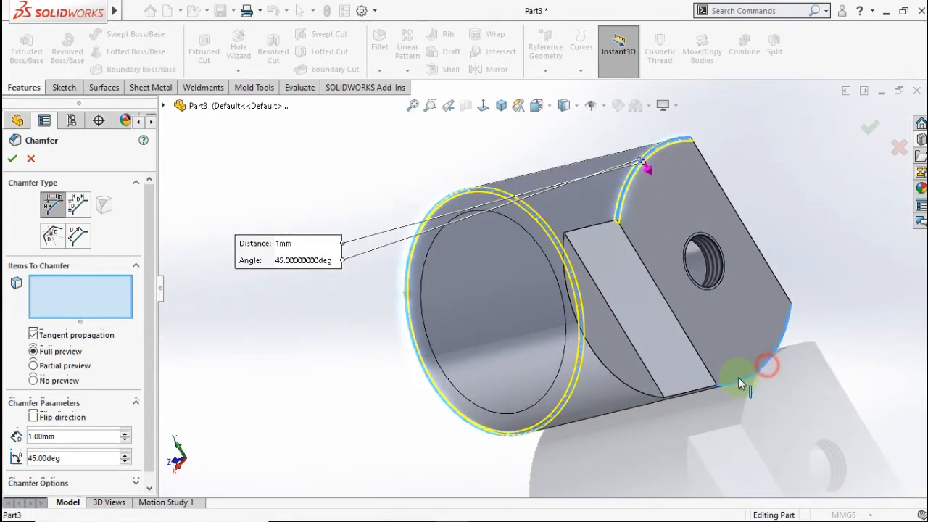
Step: Add the short straight edges and curved shoulder edges of both flats to the 1 mm by 45° chamfer and apply it
click(696, 396)
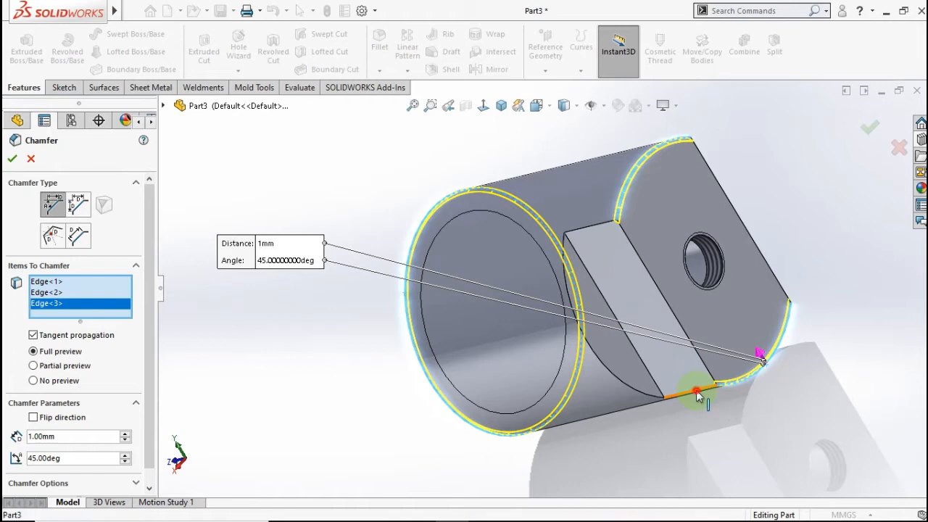
click(643, 393)
click(573, 258)
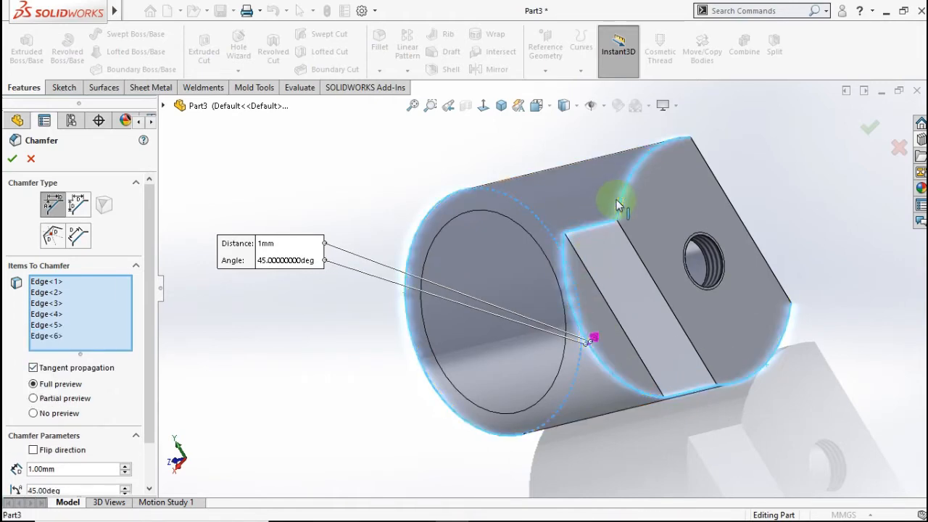
click(551, 201)
middle_drag(551, 202, 477, 355)
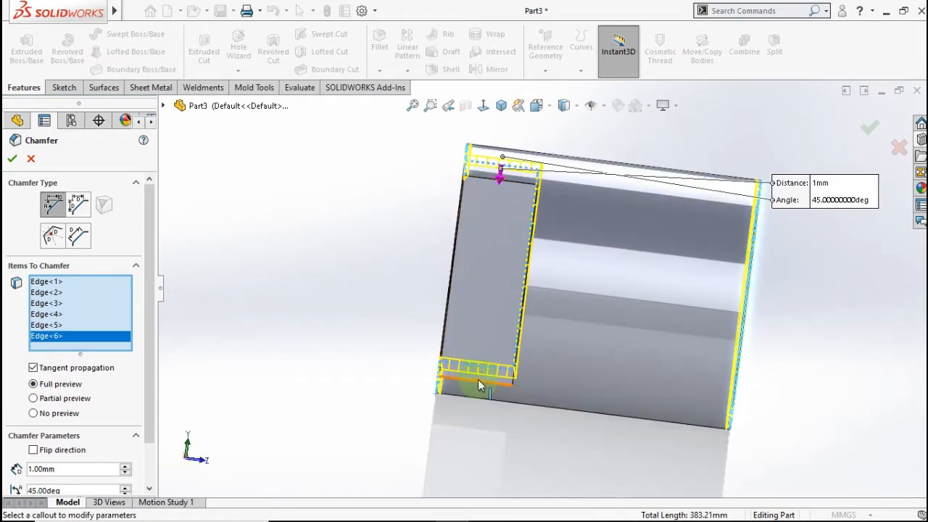
click(479, 386)
middle_drag(498, 316, 553, 353)
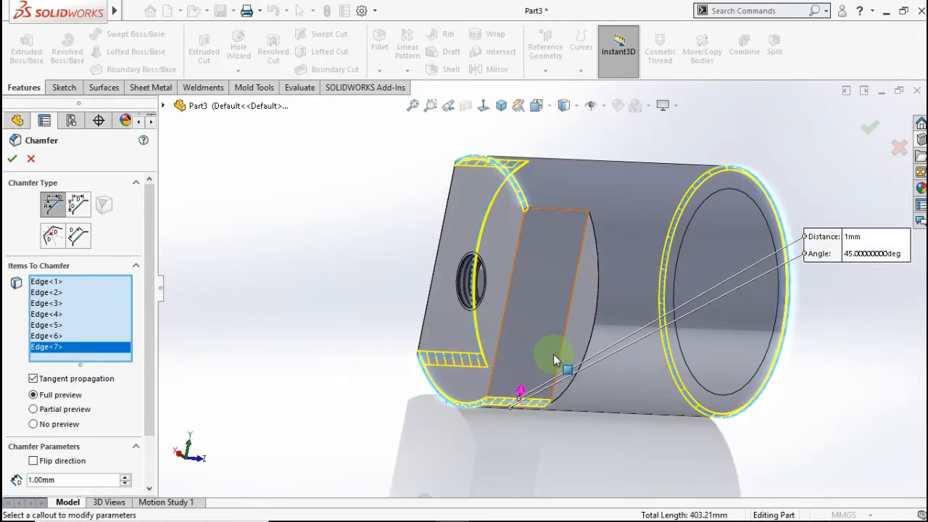
click(584, 354)
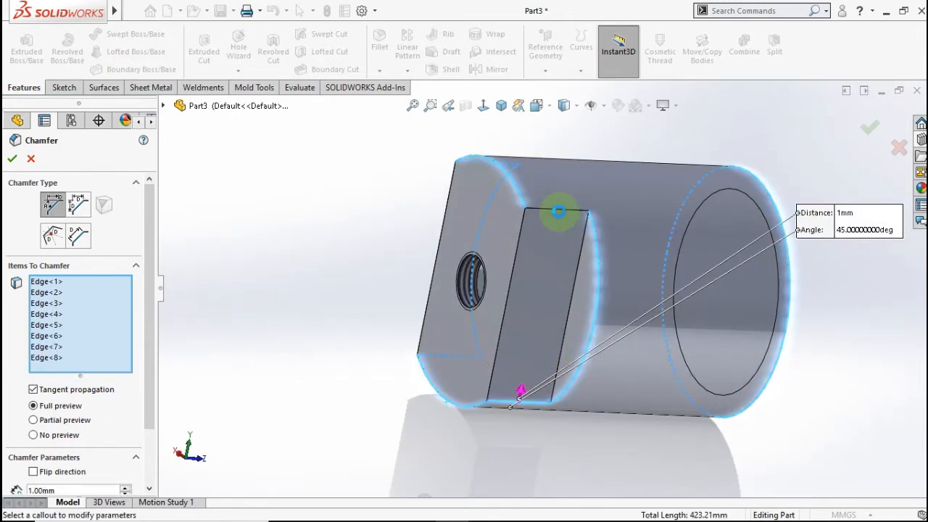
click(559, 211)
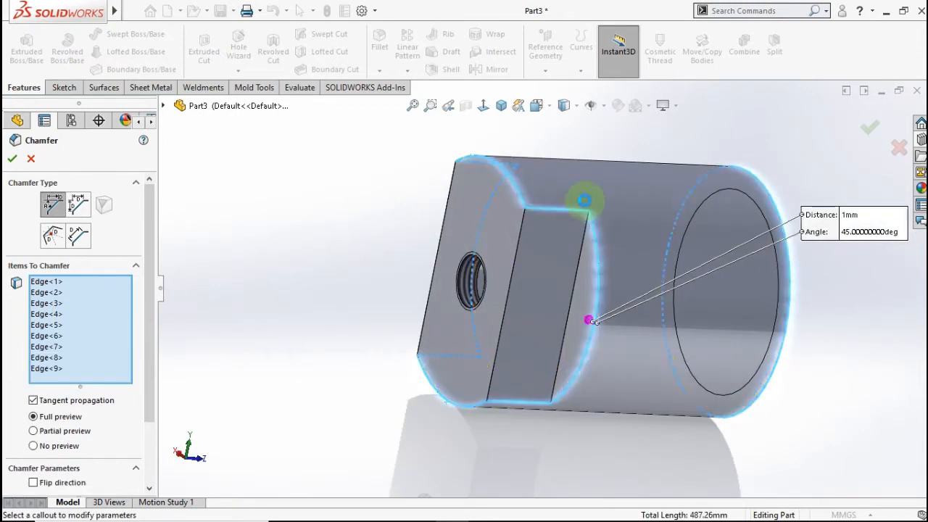
click(871, 128)
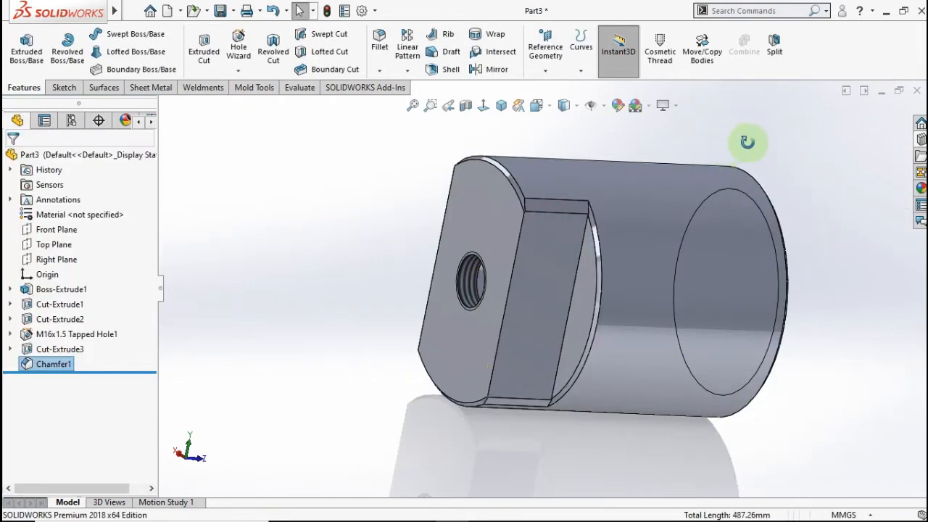
Step: Assign Cast Carbon Steel from the Steel category as the part's material
middle_drag(746, 142, 757, 268)
key(ctrl+7)
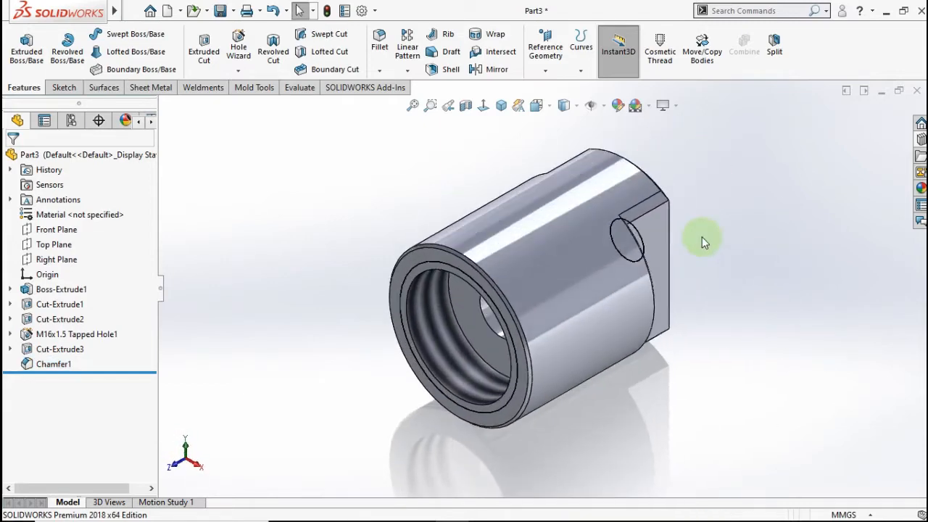
right_click(61, 216)
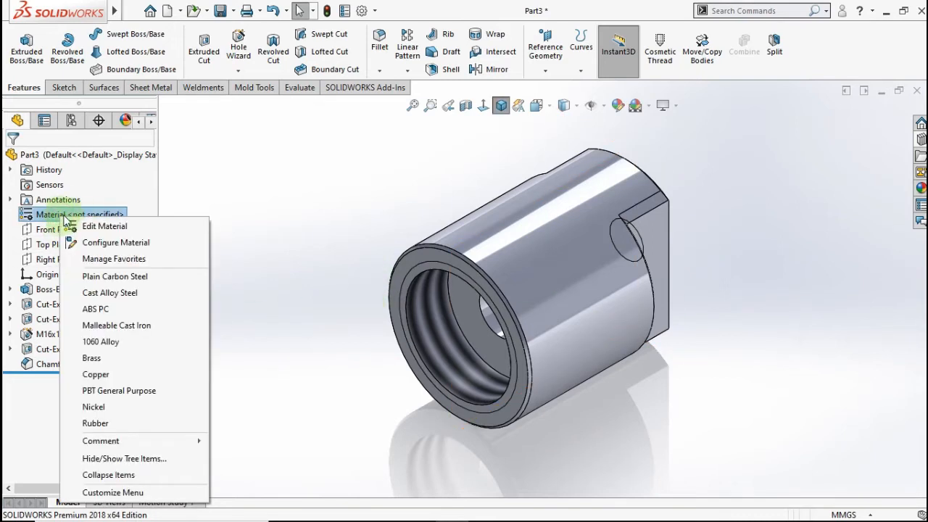
click(108, 227)
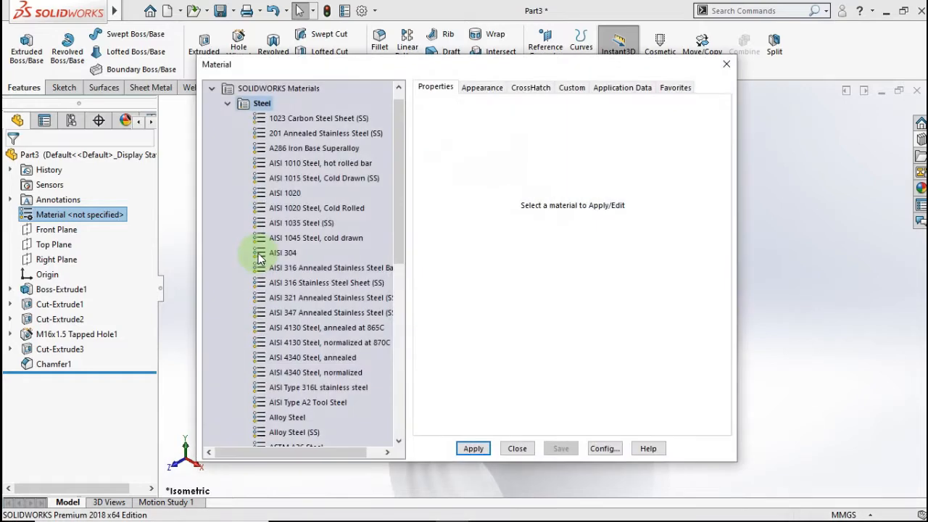
drag(396, 221, 395, 277)
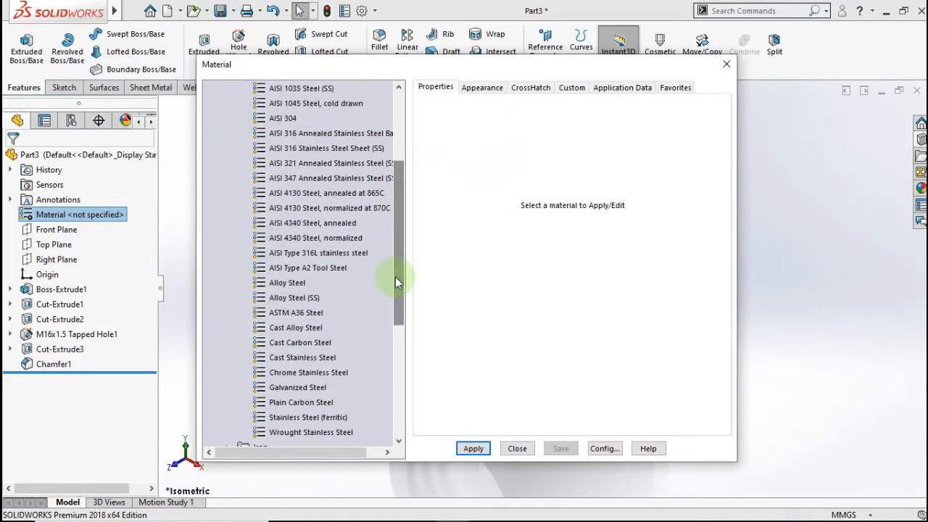
click(296, 343)
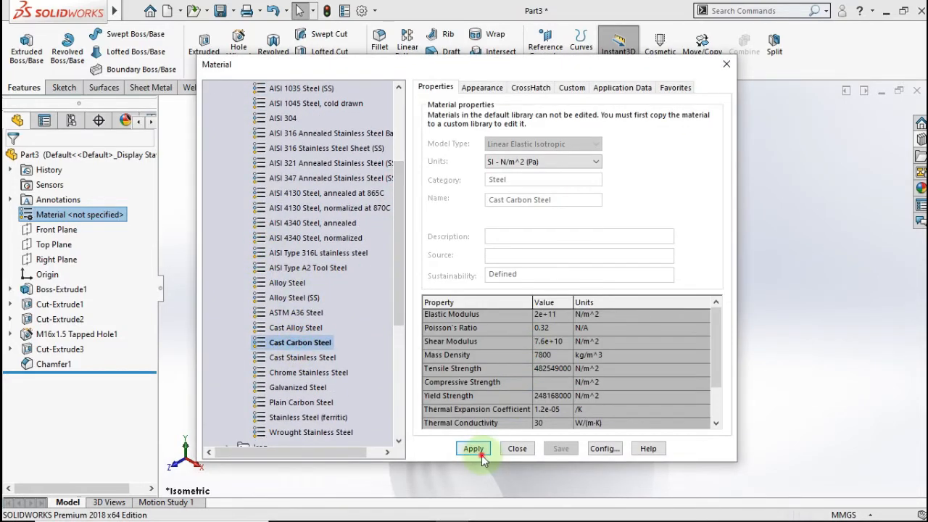
click(517, 448)
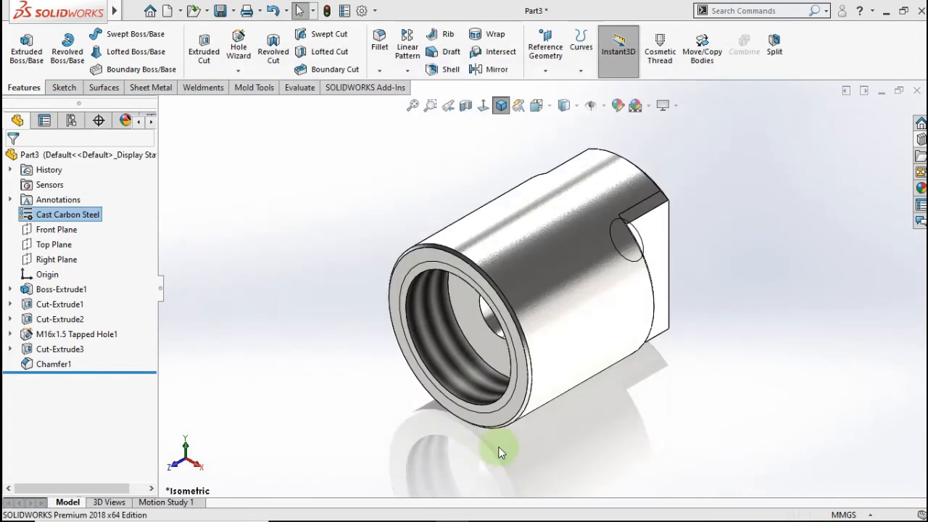
click(393, 403)
middle_drag(479, 348, 843, 305)
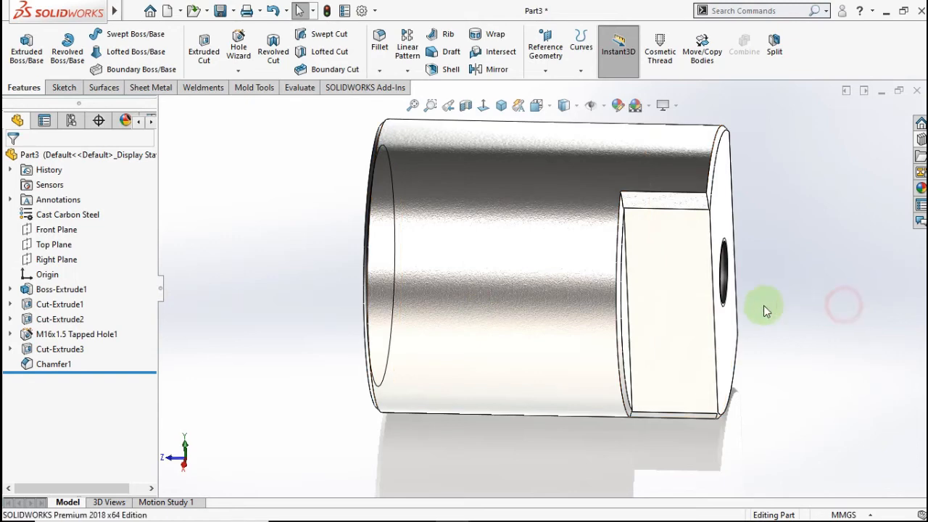
key(ctrl+7)
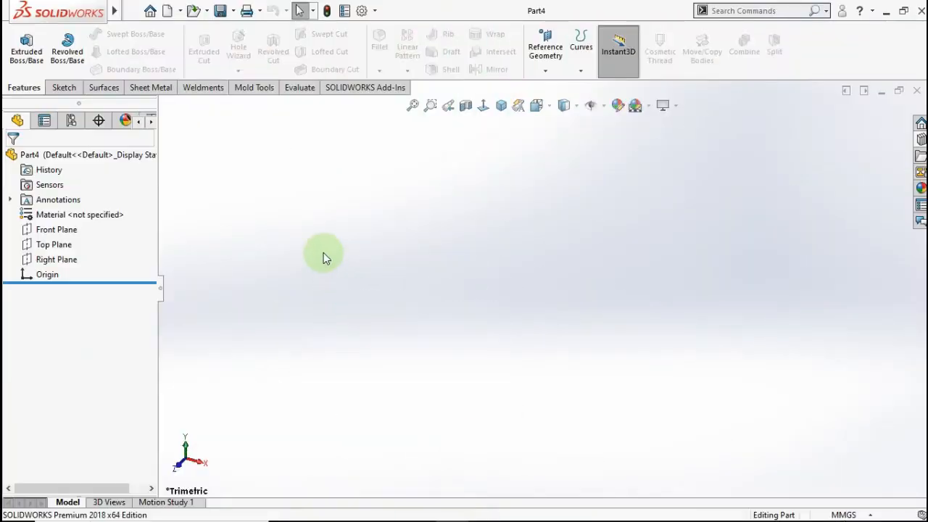
click(324, 254)
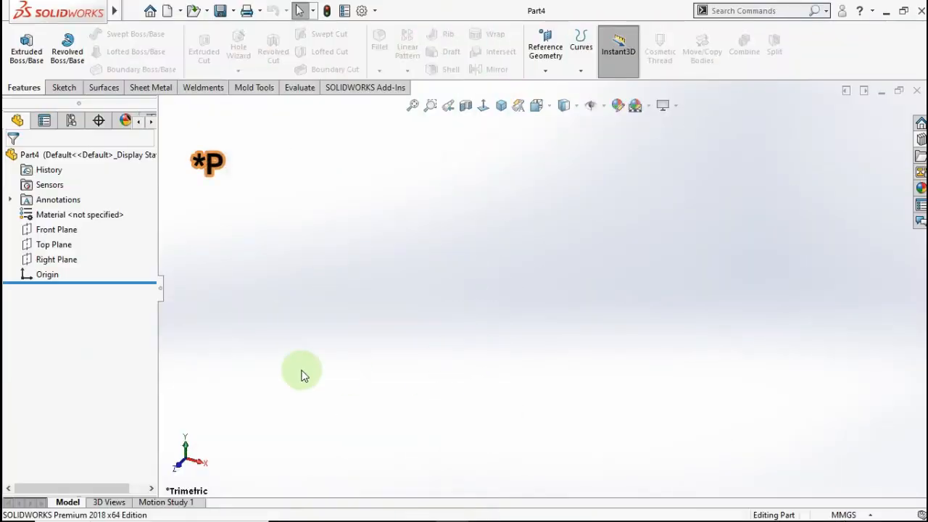
Step: On the new part's Front Plane, sketch a circle about 114 mm in diameter centered on the origin
click(64, 232)
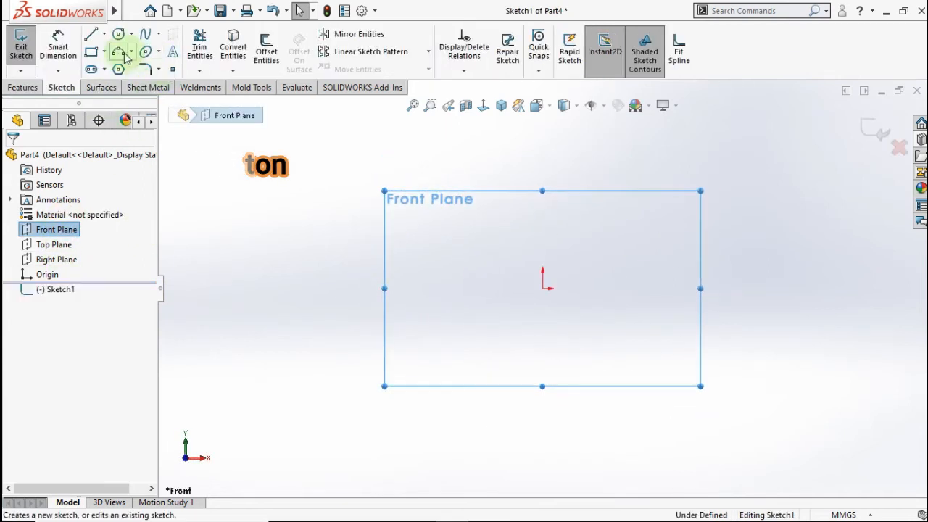
click(119, 37)
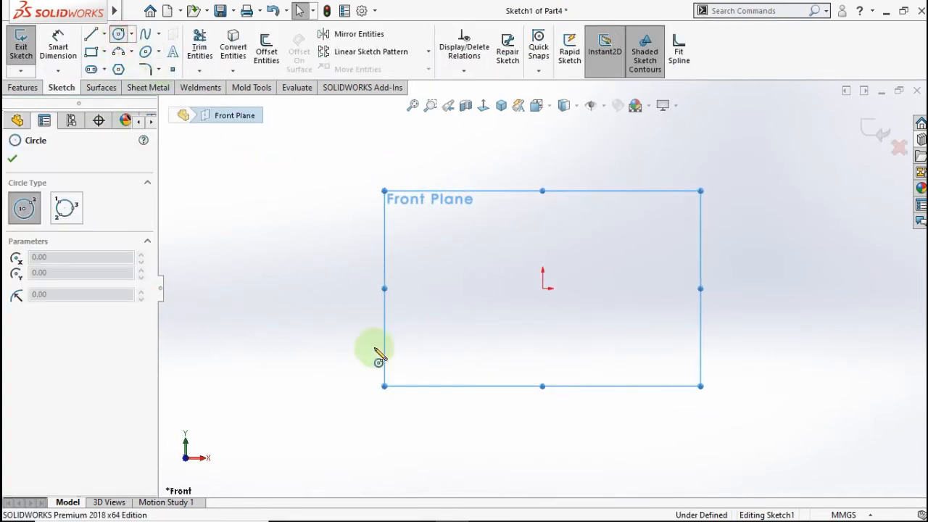
click(542, 289)
click(623, 228)
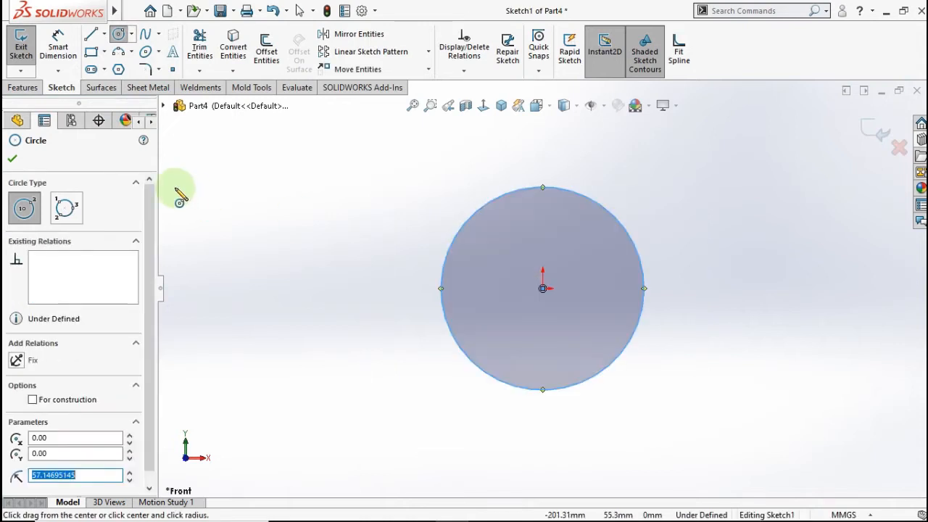
Step: Dimension the circle's diameter as 40 mm
click(59, 47)
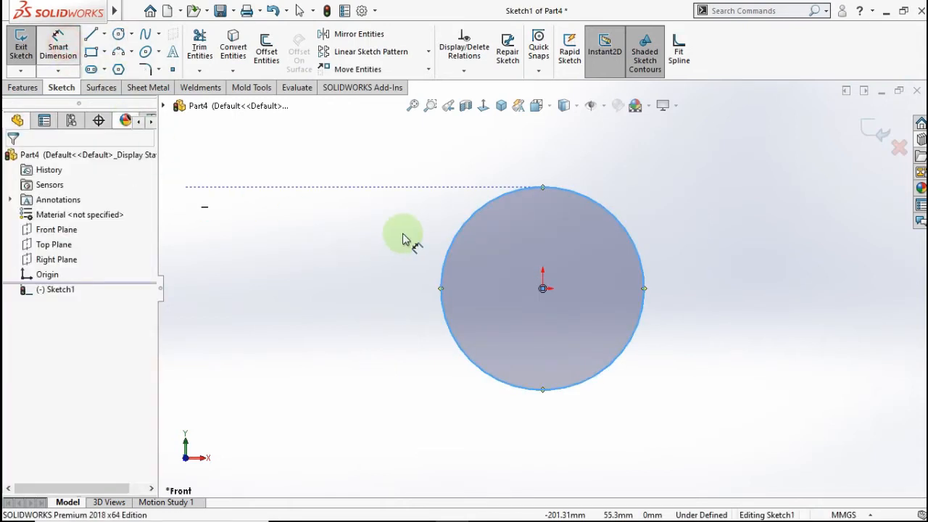
click(457, 241)
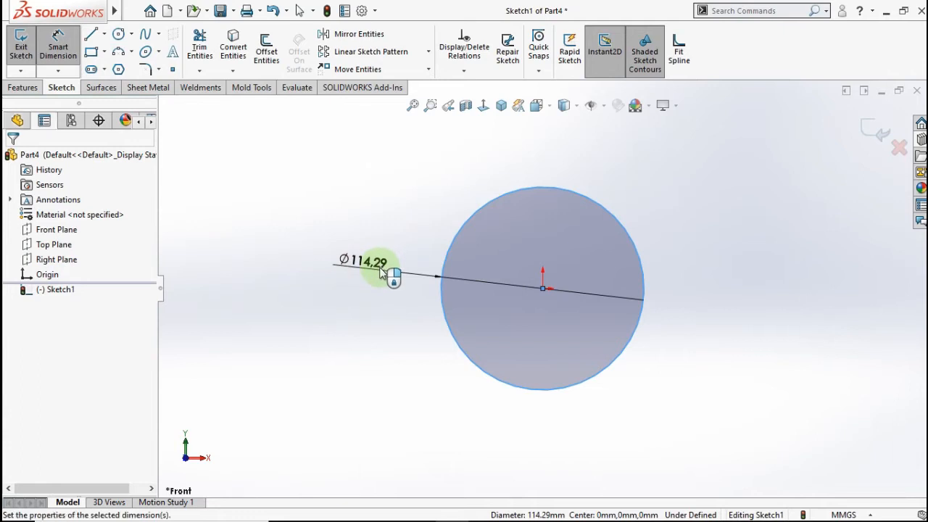
click(382, 271)
click(300, 265)
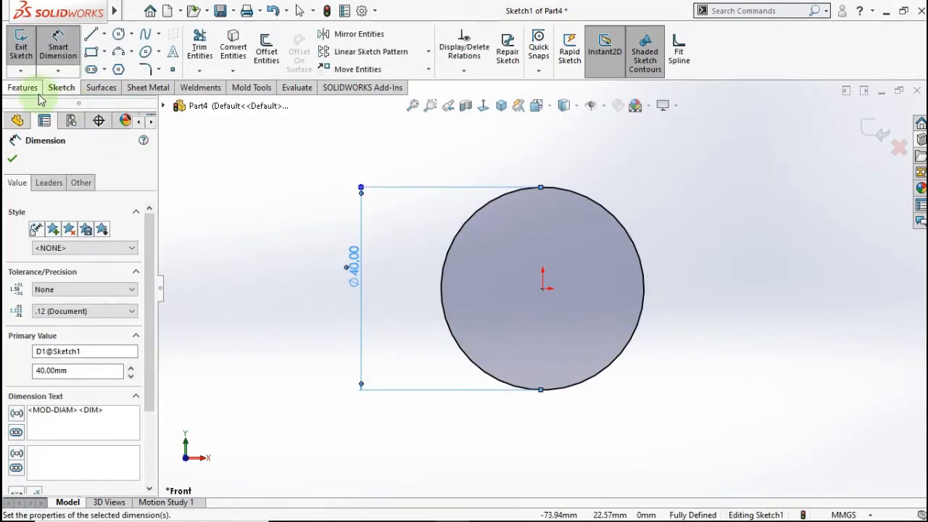
Step: Extrude the 40 mm circle as a boss with a Blind depth of 15 mm
click(26, 90)
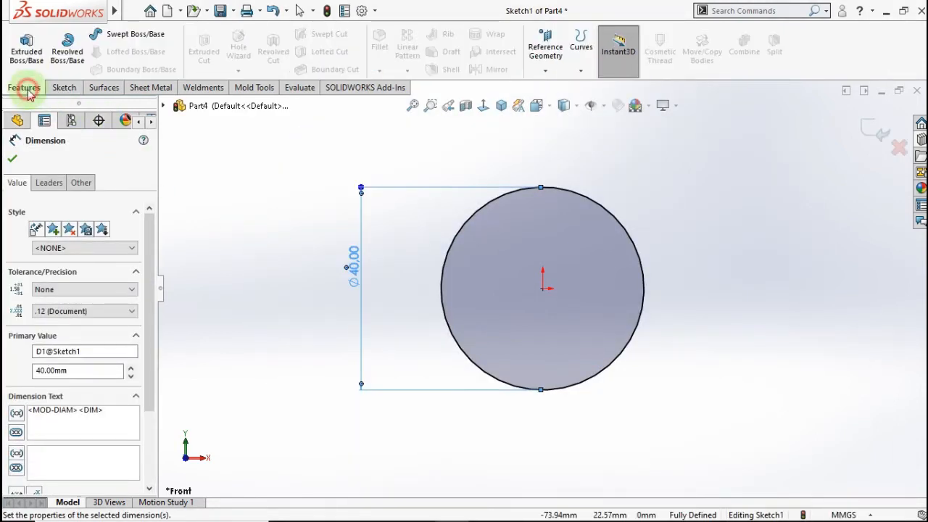
click(29, 63)
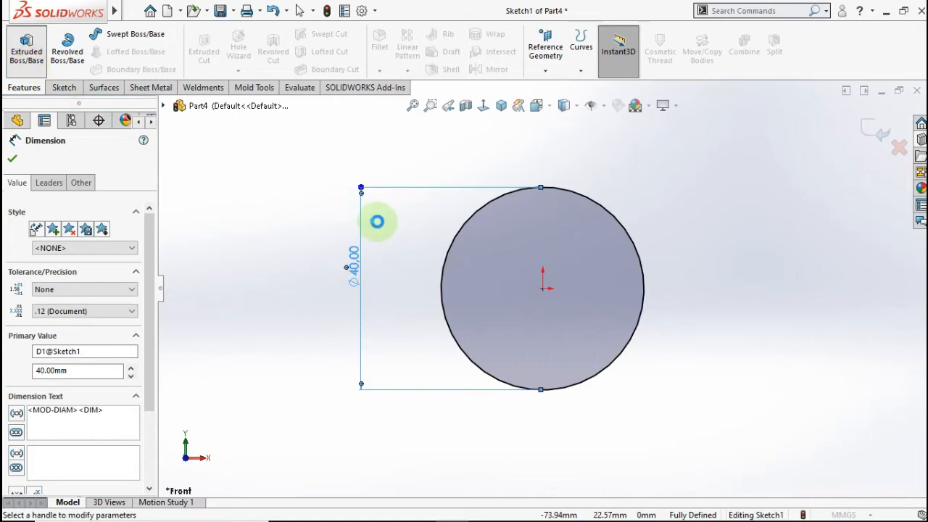
middle_drag(385, 233, 343, 224)
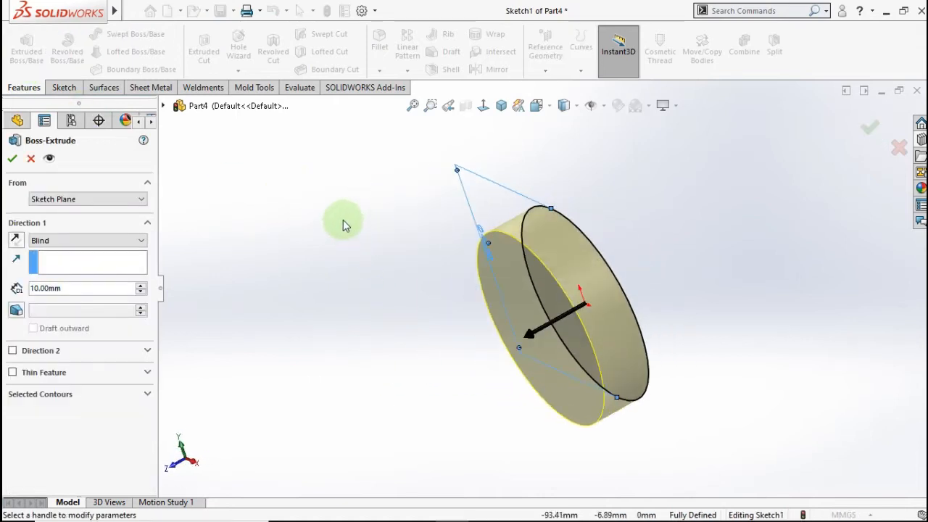
text(15)
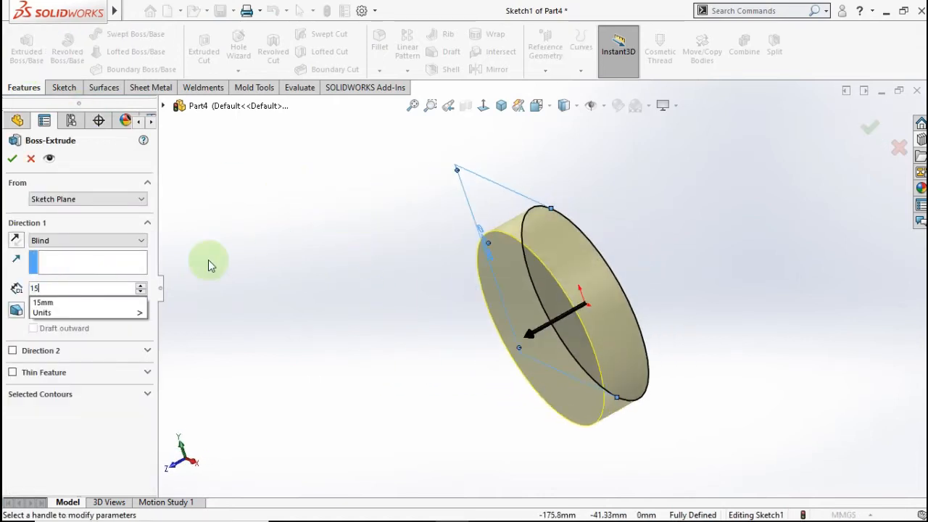
key(Return)
click(11, 160)
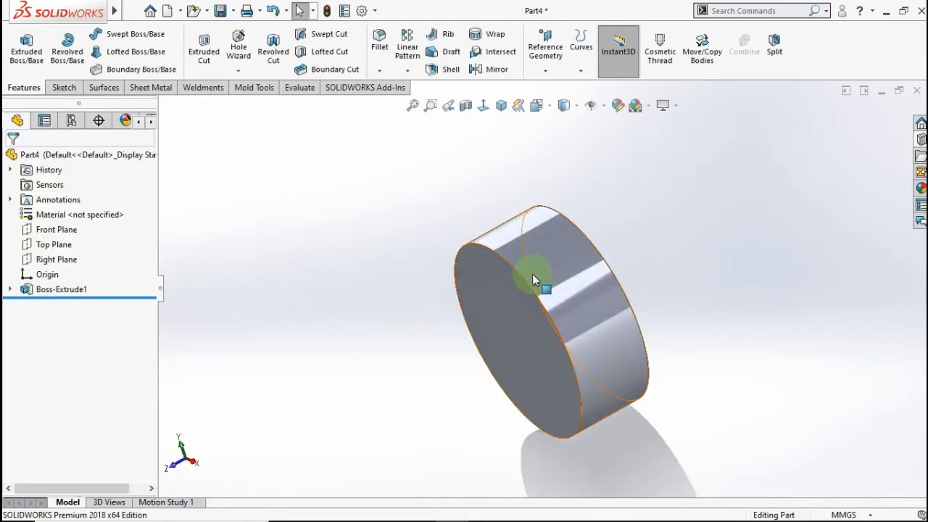
Step: Sketch a circle about 24 mm in diameter on the disc's back face, centered on the origin
middle_drag(536, 279, 571, 310)
click(571, 306)
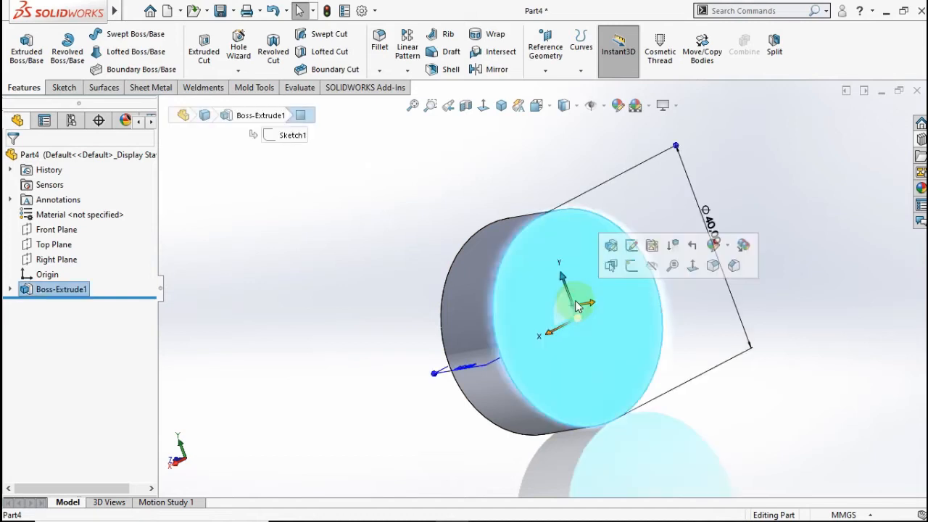
click(620, 270)
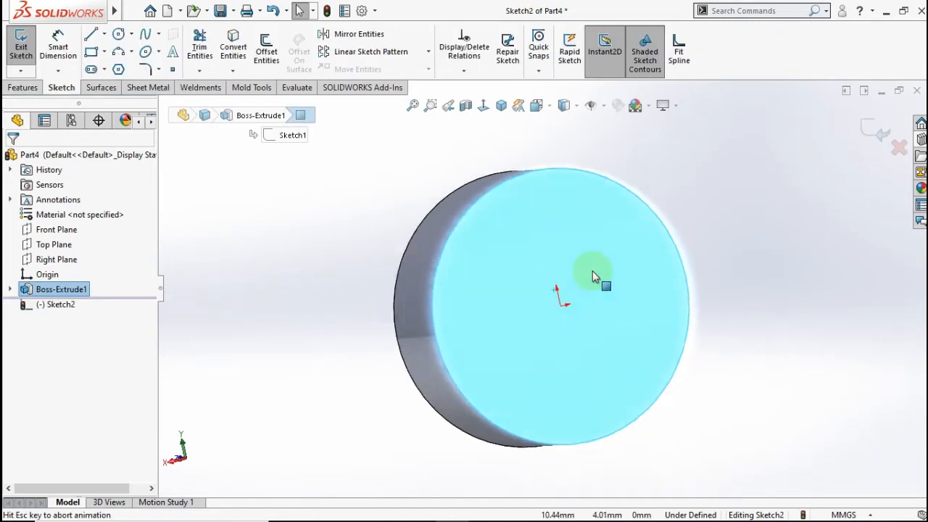
click(118, 34)
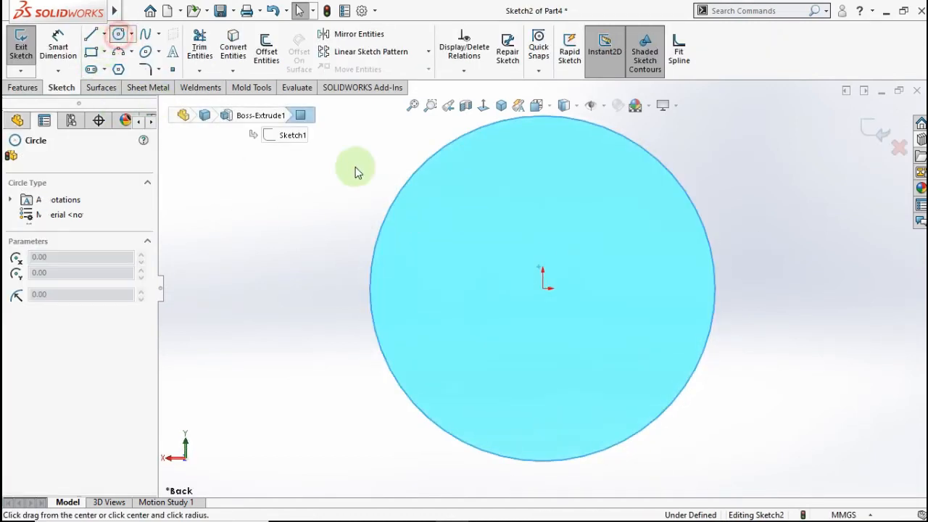
drag(542, 288, 629, 240)
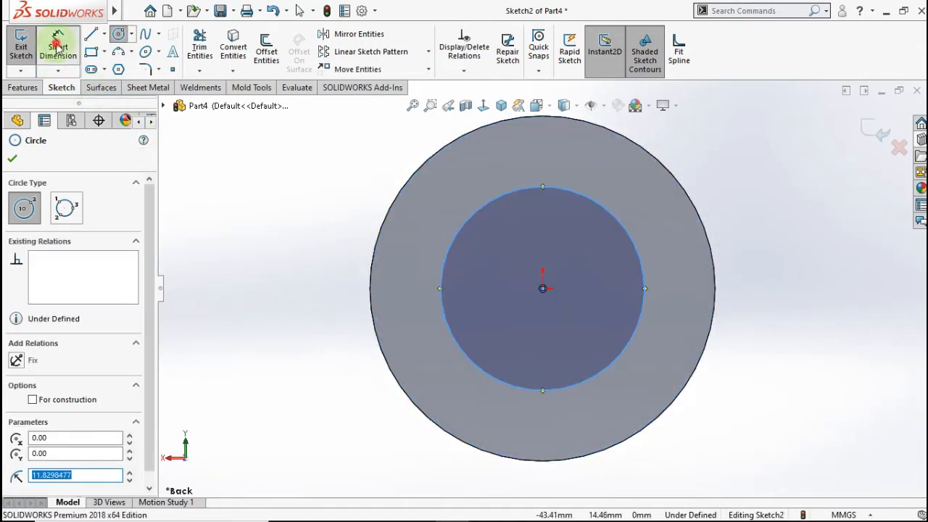
Step: Dimension the inner circle's diameter as 20 mm
click(58, 48)
click(469, 217)
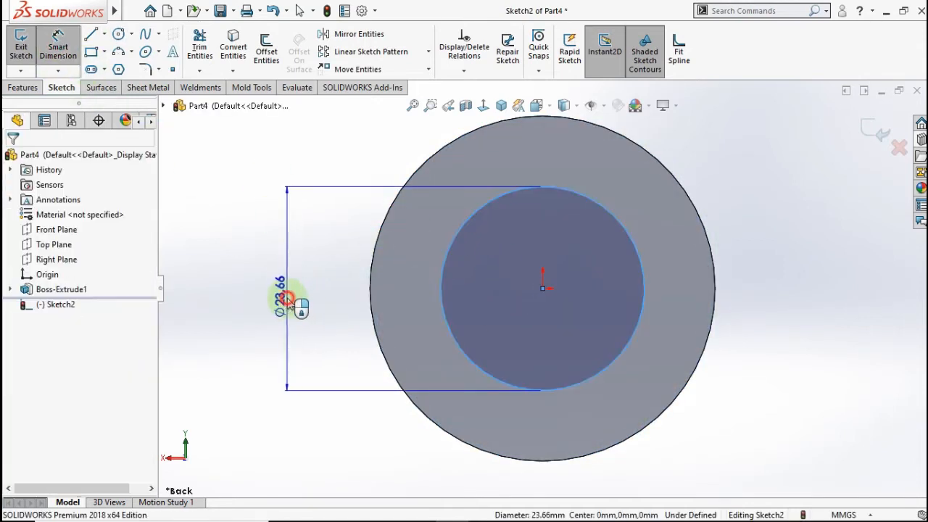
click(288, 303)
click(280, 299)
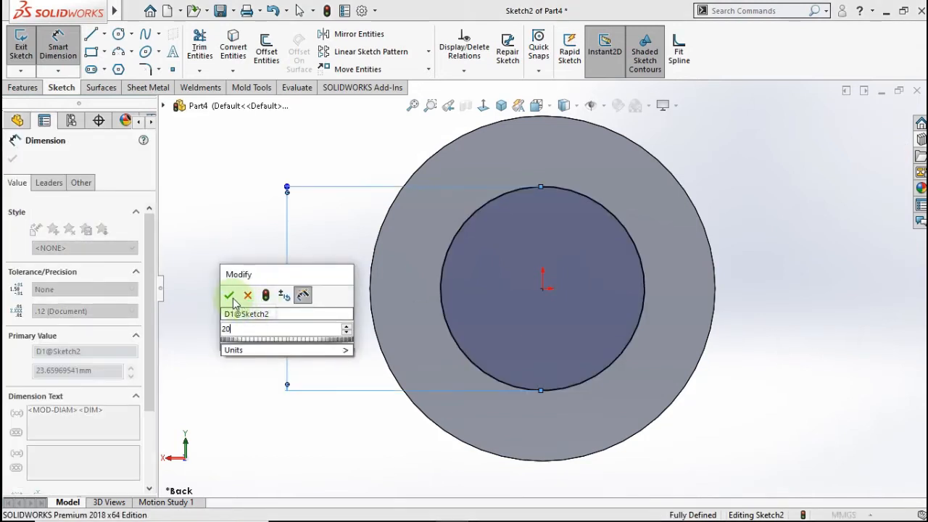
click(229, 293)
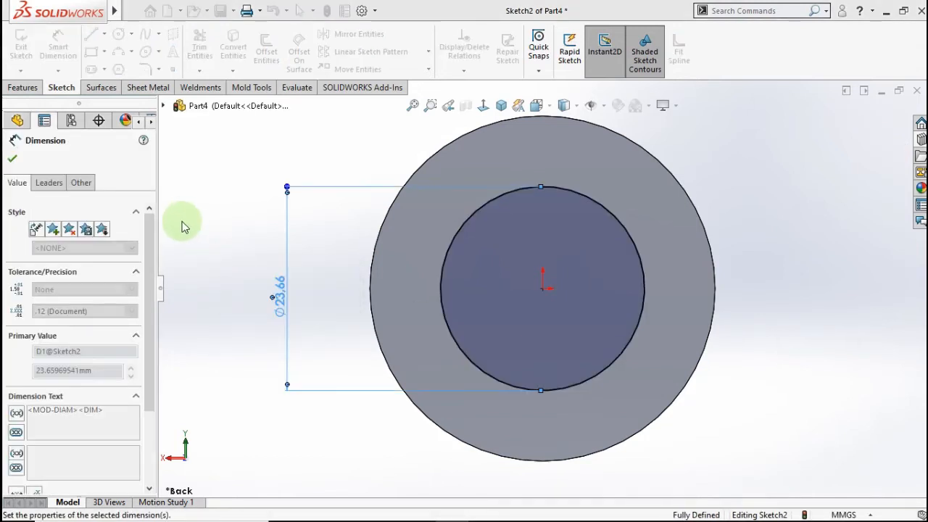
Step: Extrude the 20 mm circle as a merged boss with a Blind depth of 90-15 (75 mm)
click(22, 87)
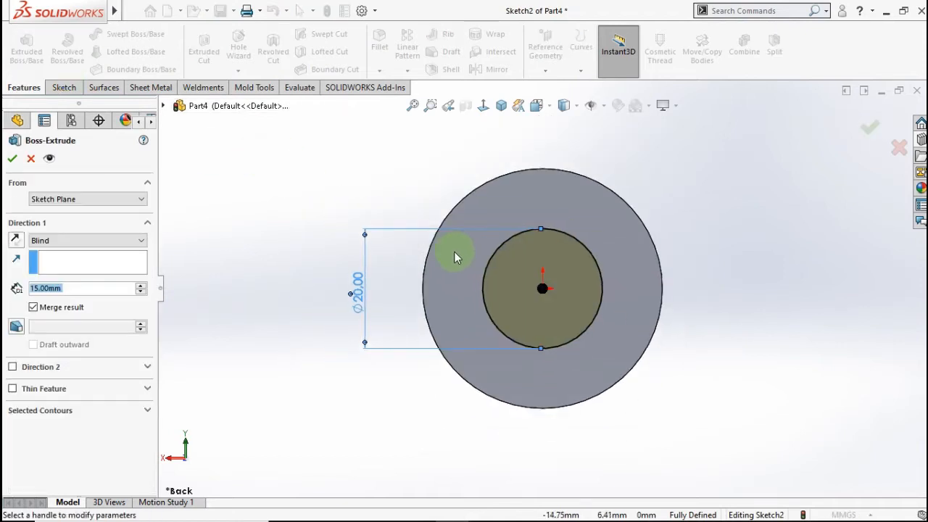
middle_drag(493, 251, 600, 292)
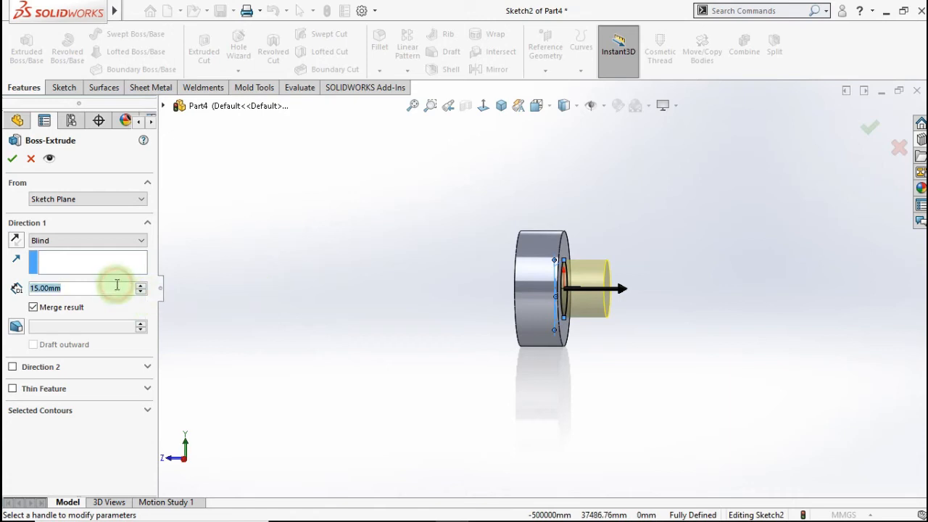
text(0-15)
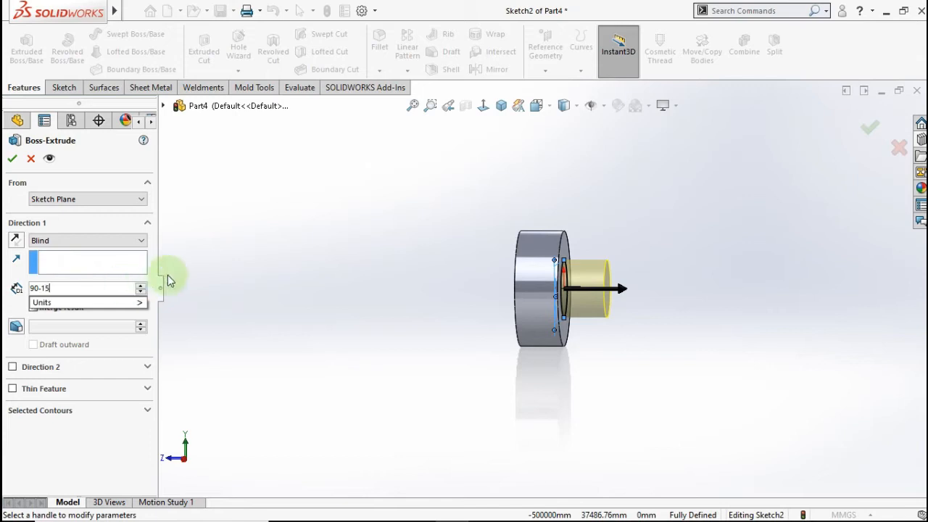
key(Return)
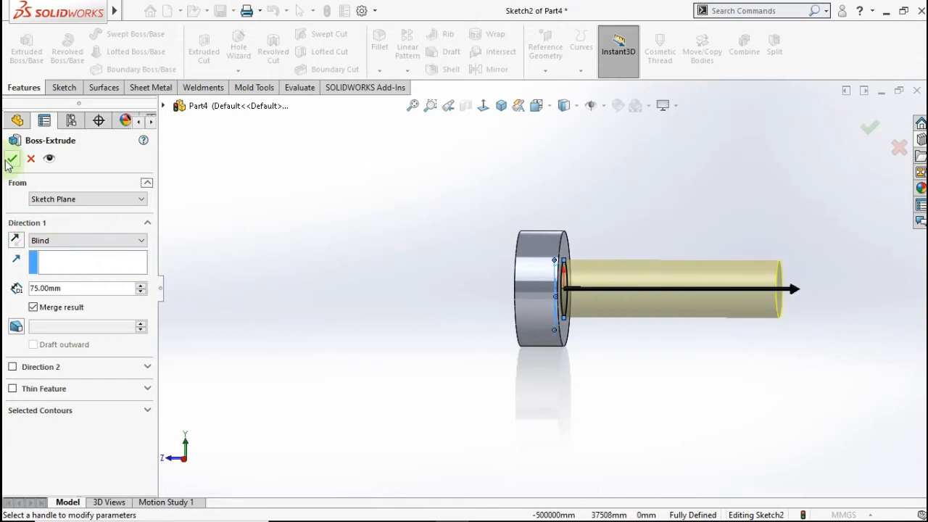
click(435, 297)
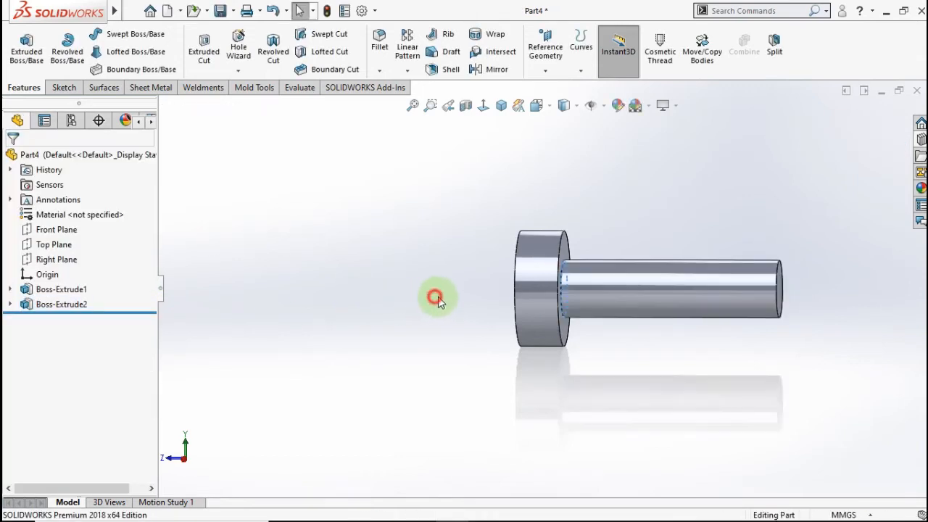
Step: Sketch a circle about 12 mm in diameter on the shaft's free end face, centered on the origin
middle_drag(472, 285, 422, 333)
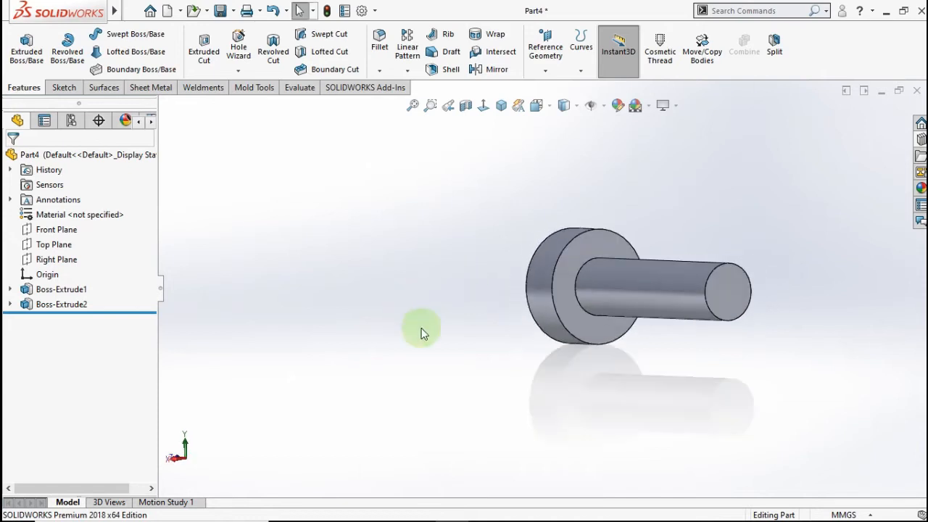
click(730, 294)
click(789, 257)
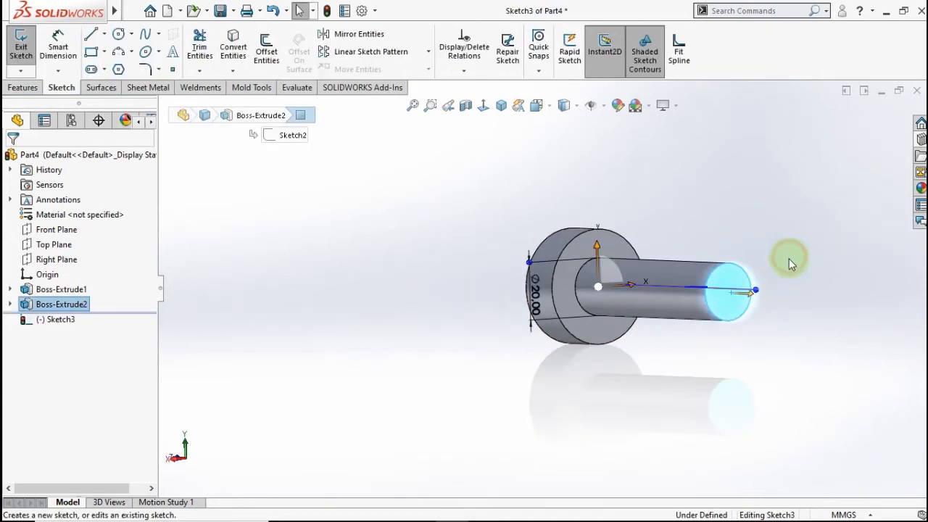
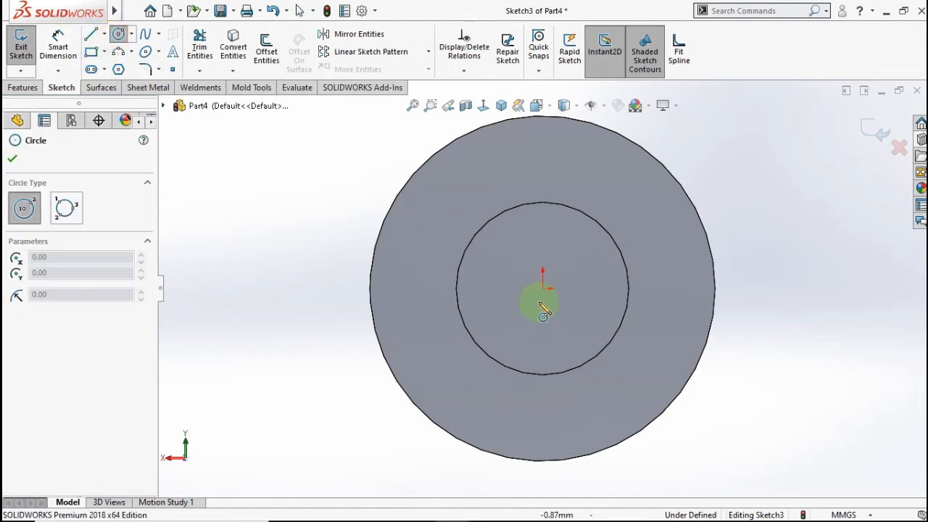
click(543, 288)
click(578, 252)
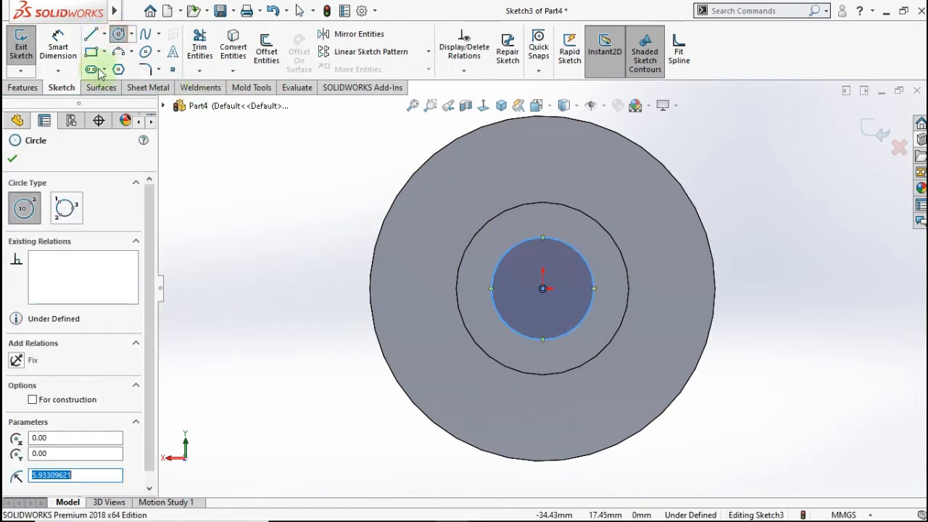
Step: Dimension the diameter of the circle on the shaft's end face as 18 mm
click(58, 46)
click(580, 255)
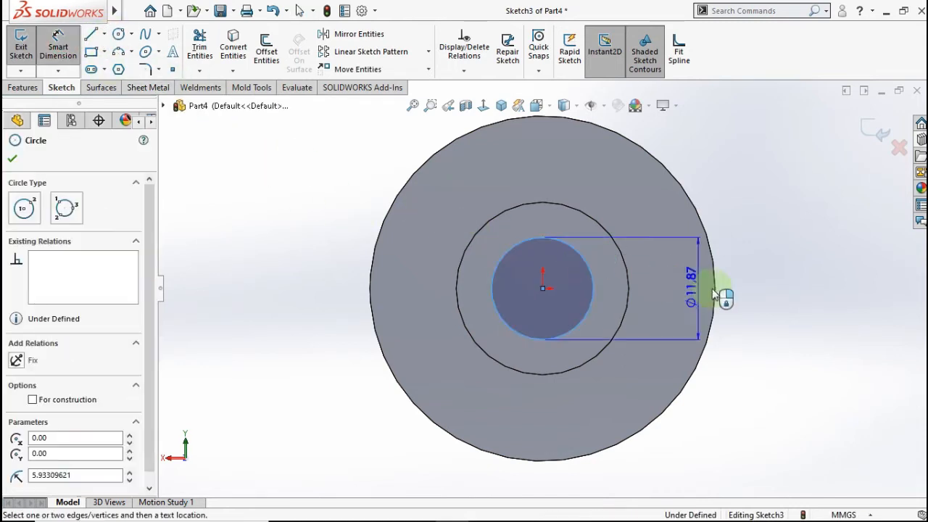
click(770, 290)
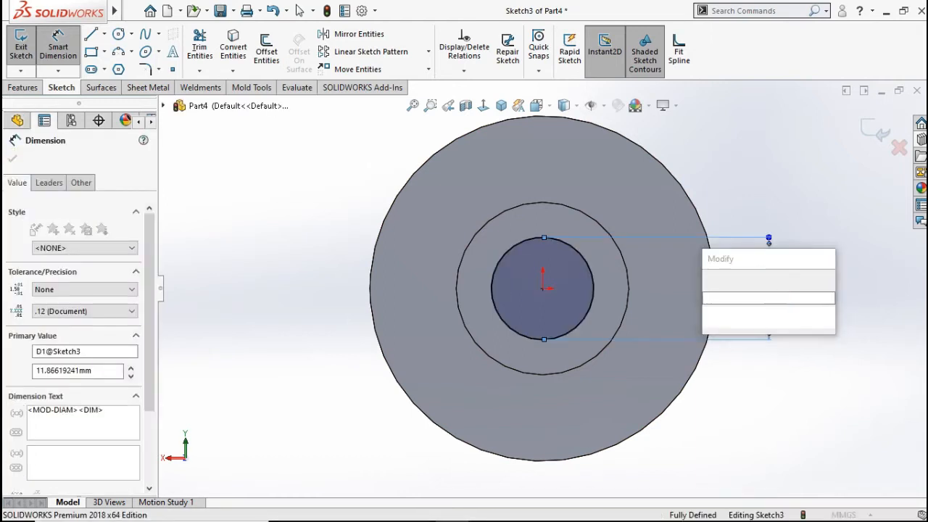
click(713, 275)
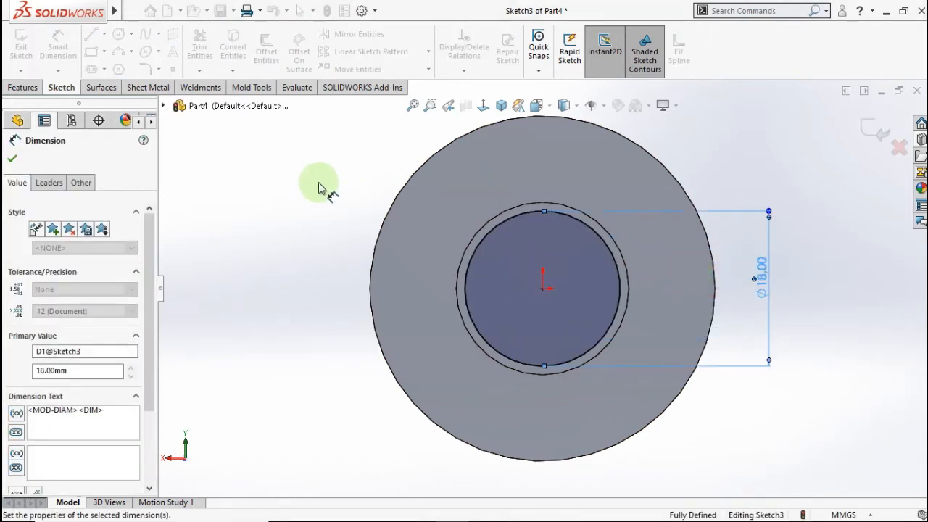
Step: Cut-extrude the 18 mm circle into the shaft's end with a Blind depth of 1 mm and a 1° draft
click(24, 87)
click(204, 47)
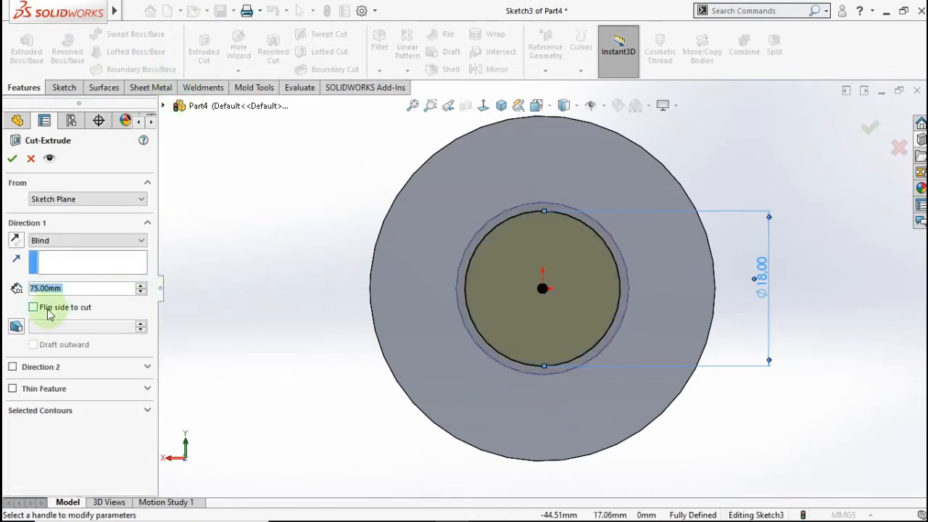
click(16, 326)
middle_drag(326, 292, 378, 331)
scroll(379, 330, up, 2)
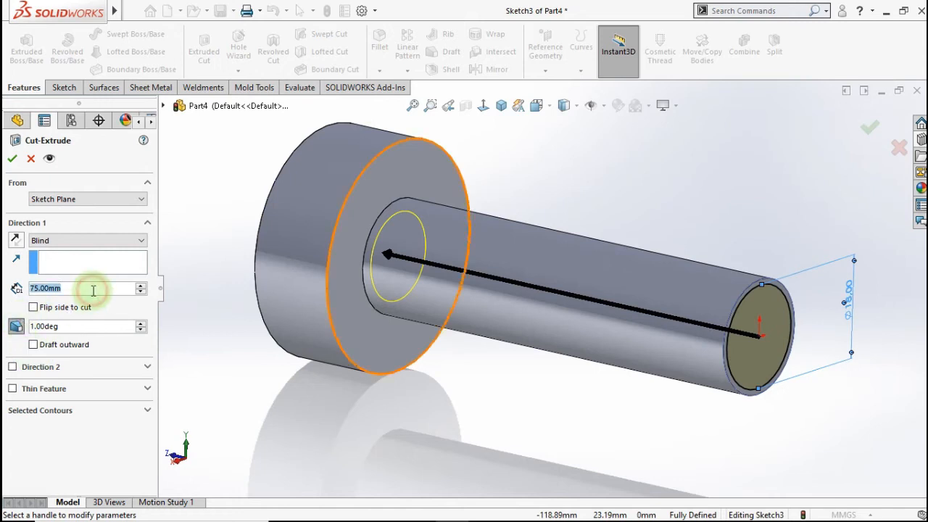
text(1)
key(Return)
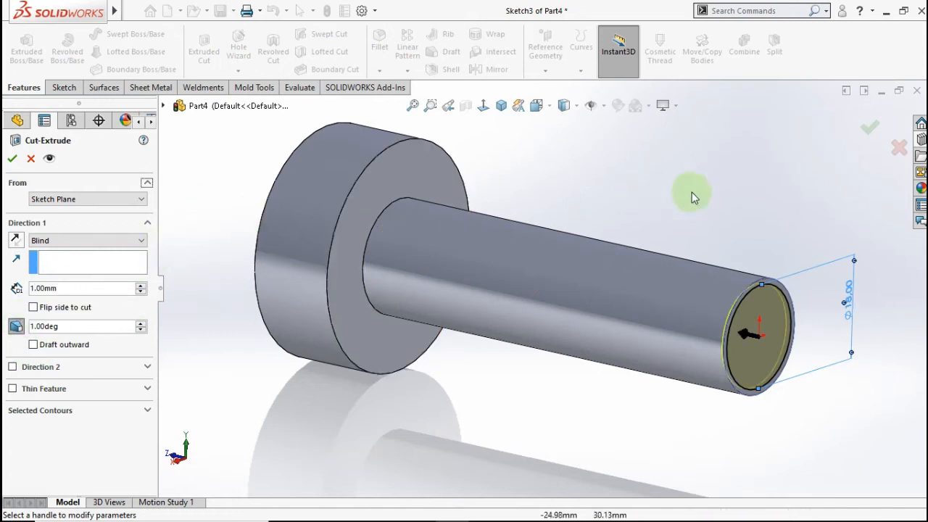
click(868, 126)
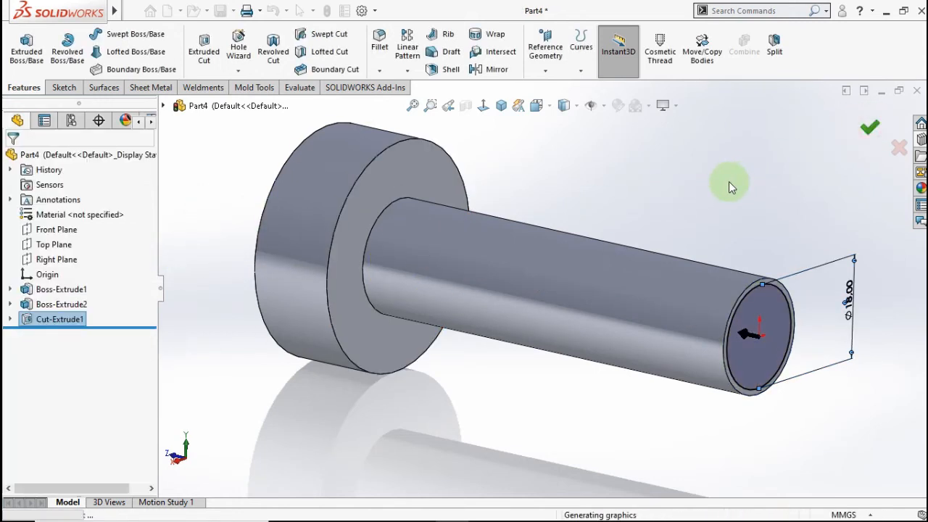
Step: Chamfer both outer edges of the disc and the shaft's outer end edge with a 0.5 mm distance at 45°
mouse_move(706, 199)
middle_down()
mouse_move(683, 178)
mouse_move(696, 192)
mouse_move(771, 149)
mouse_move(780, 198)
middle_up()
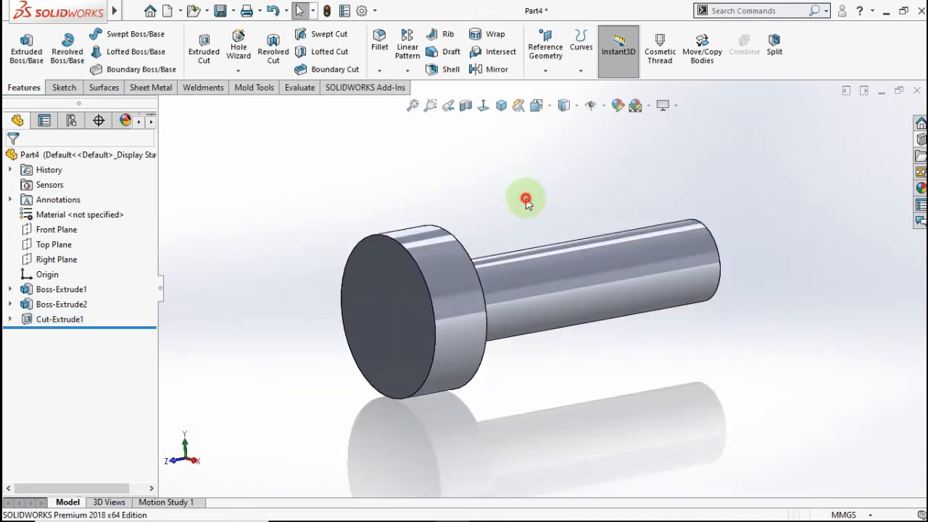
key(ctrl+7)
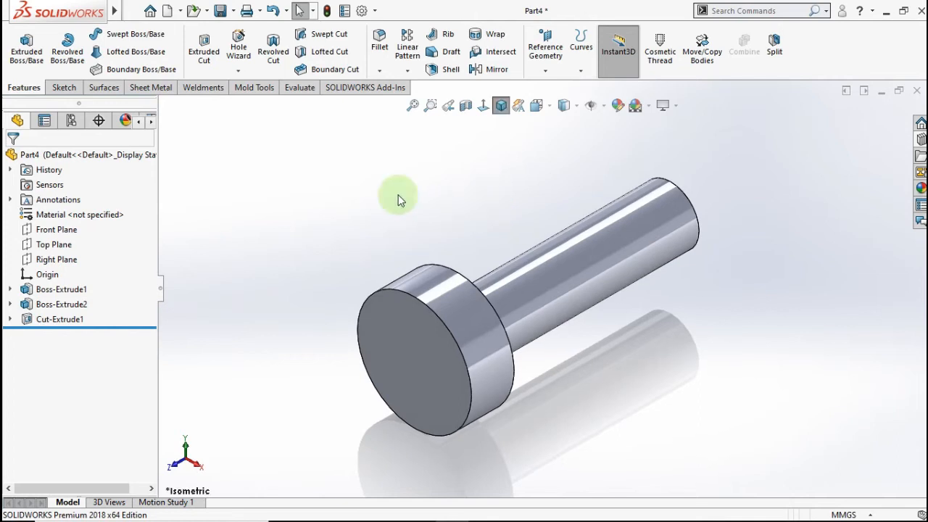
click(379, 70)
click(389, 103)
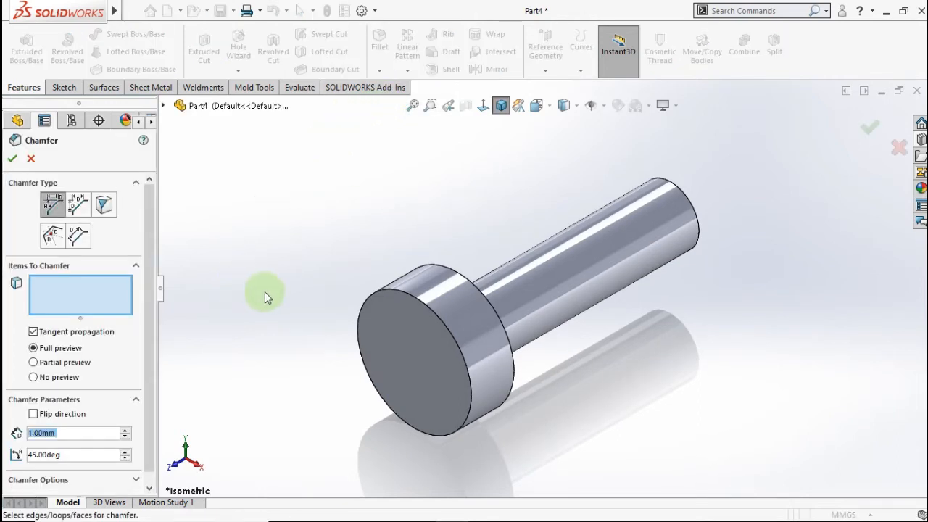
text(0.5)
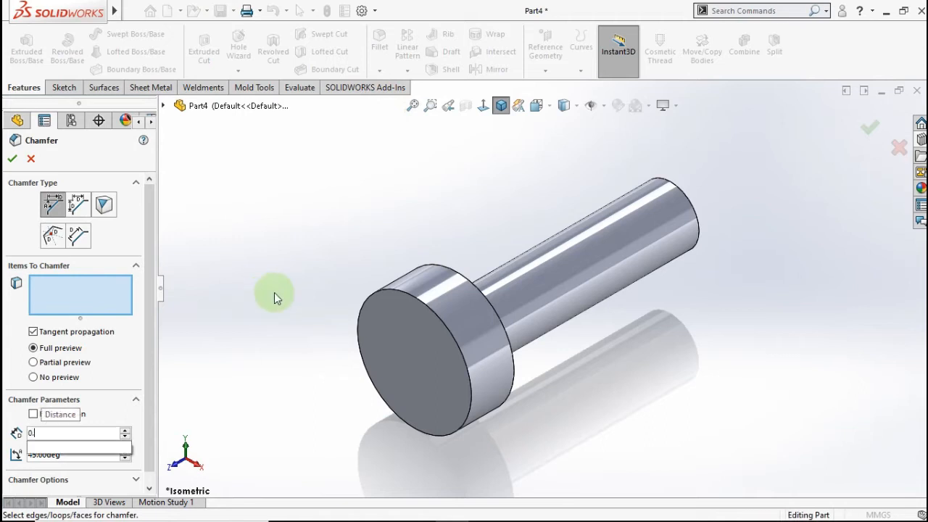
click(276, 256)
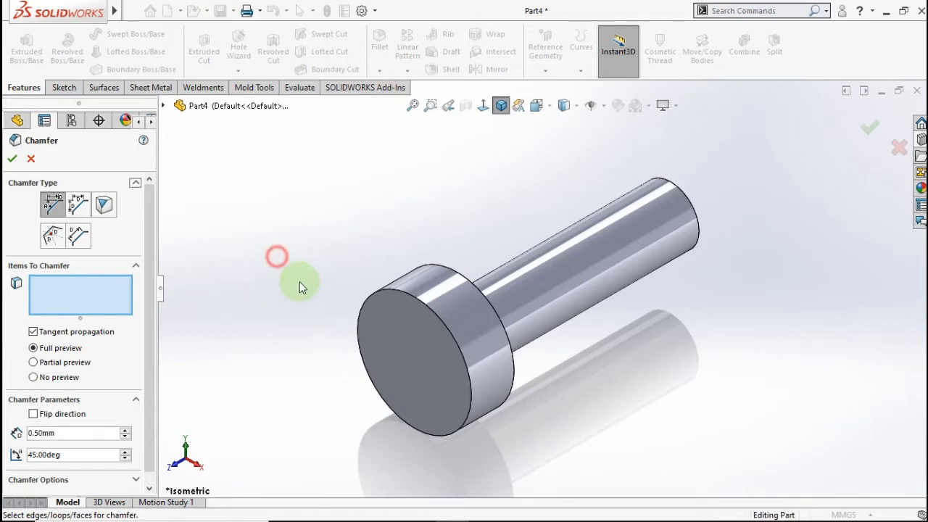
click(417, 299)
middle_drag(418, 268, 423, 292)
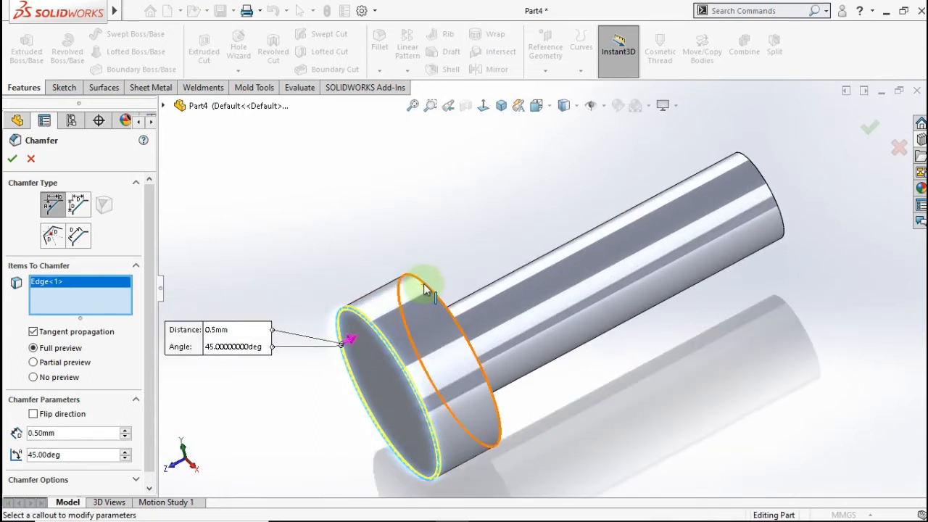
click(426, 289)
middle_drag(469, 273, 661, 226)
scroll(668, 221, down, 8)
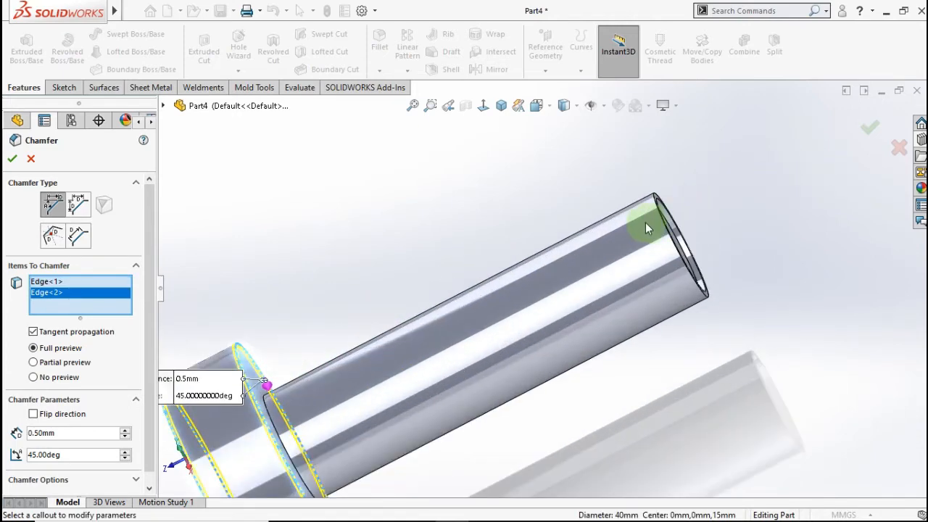
click(647, 193)
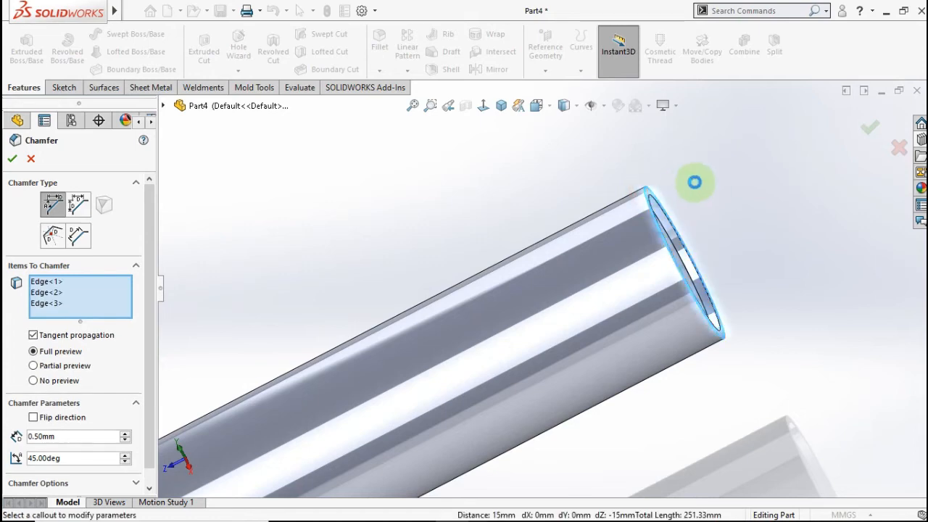
click(867, 129)
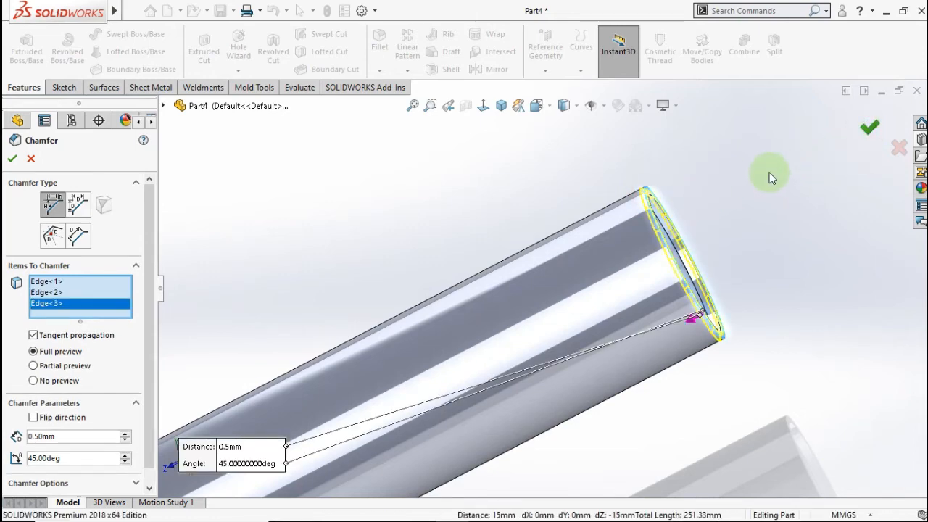
middle_drag(768, 176, 609, 234)
scroll(607, 231, down, 3)
scroll(607, 231, up, 5)
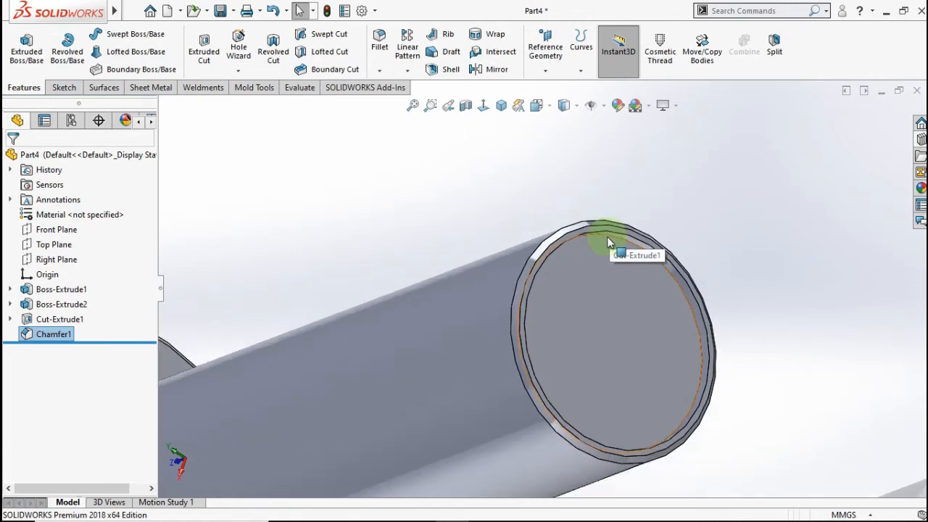
middle_drag(479, 254, 587, 233)
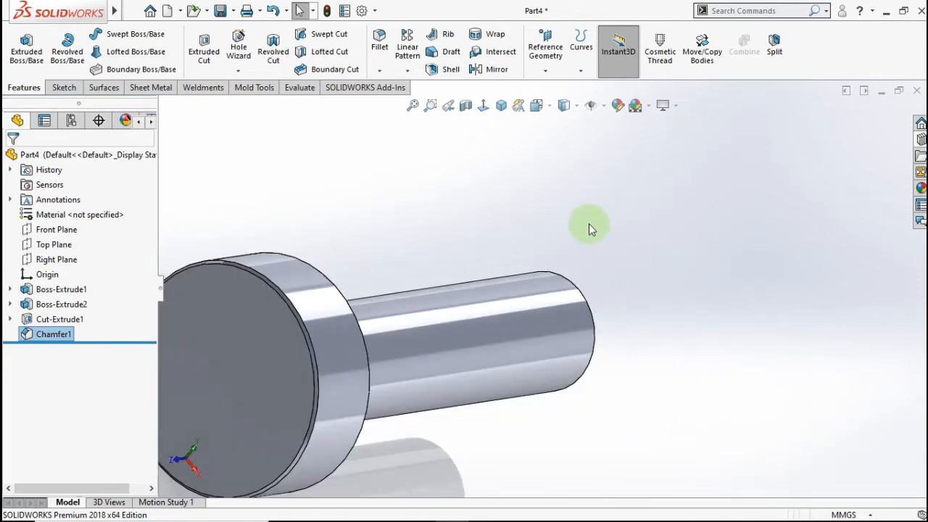
scroll(548, 224, up, 2)
key(ctrl+7)
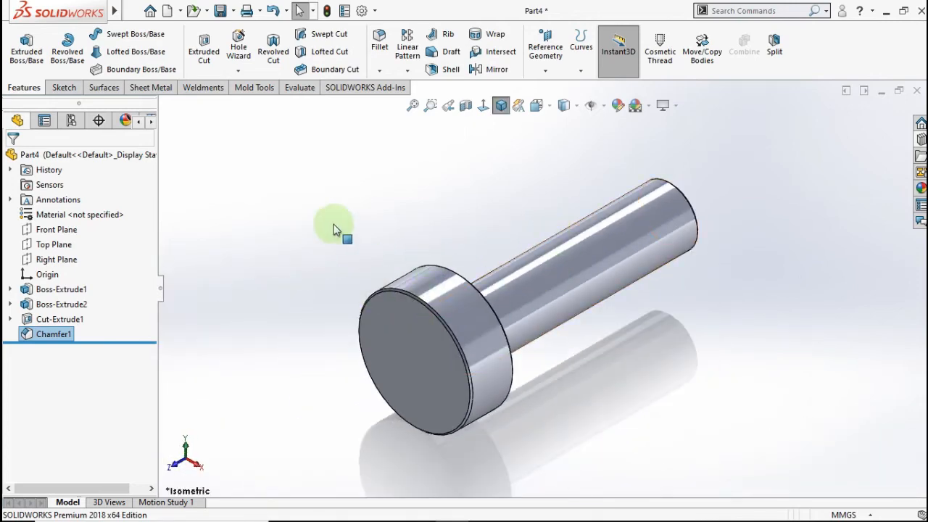
Step: Apply the AISI 1035 Steel (SS) material to the piston part
right_click(79, 217)
click(121, 234)
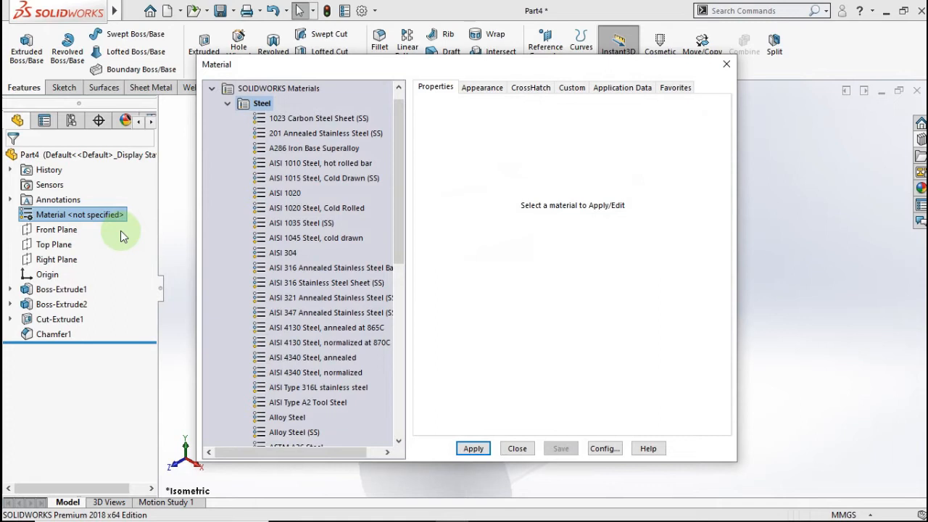
click(318, 224)
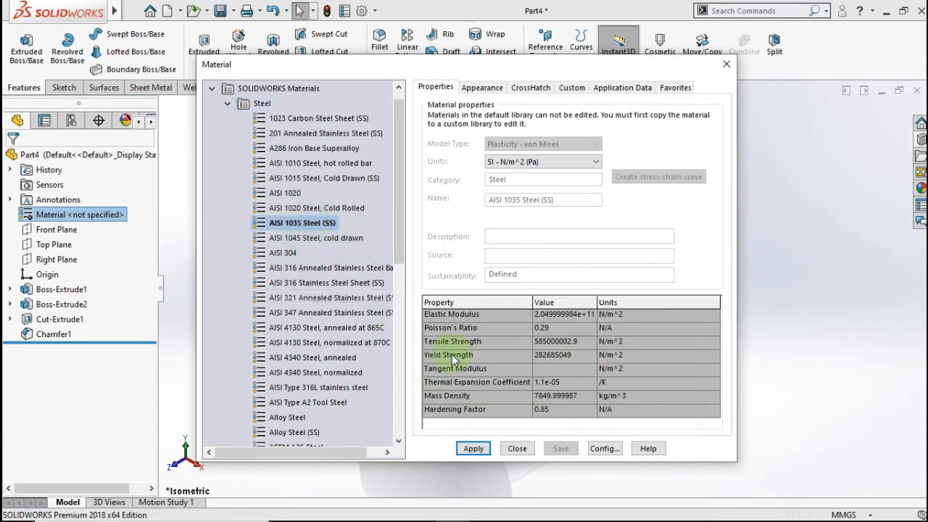
click(473, 448)
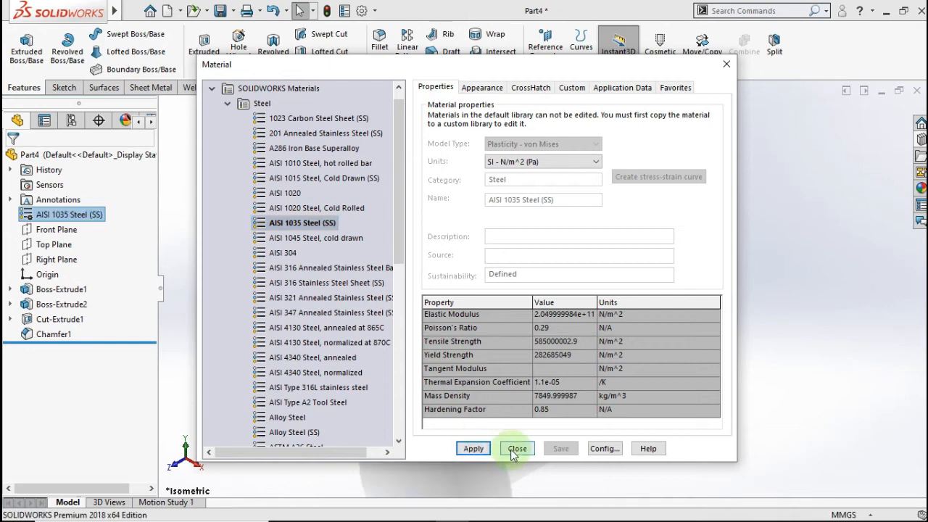
click(514, 448)
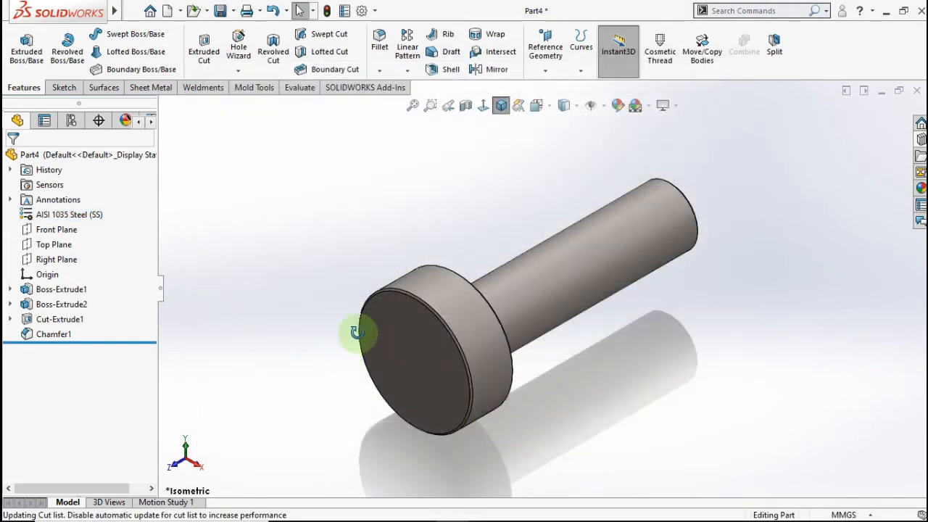
middle_drag(356, 332, 288, 367)
key(ctrl+7)
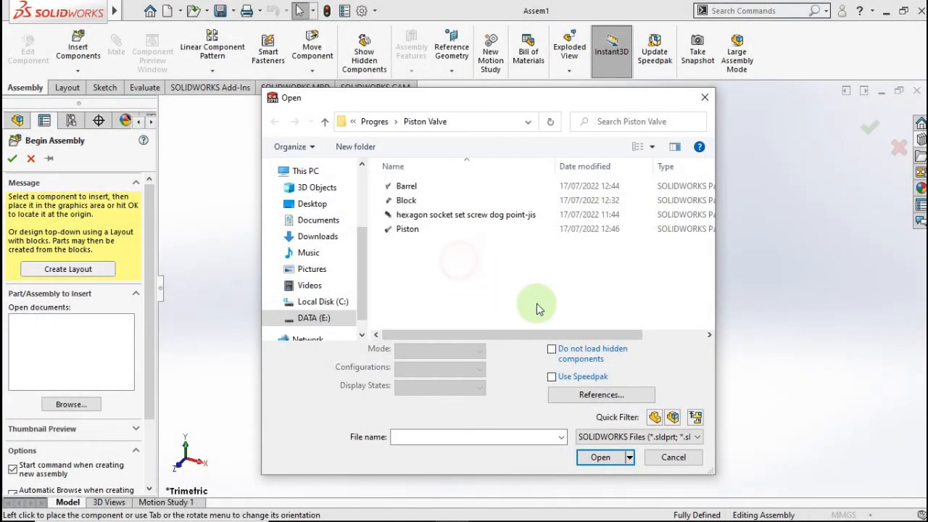
Step: Insert the Block part into the new assembly and show it in isometric view
click(408, 200)
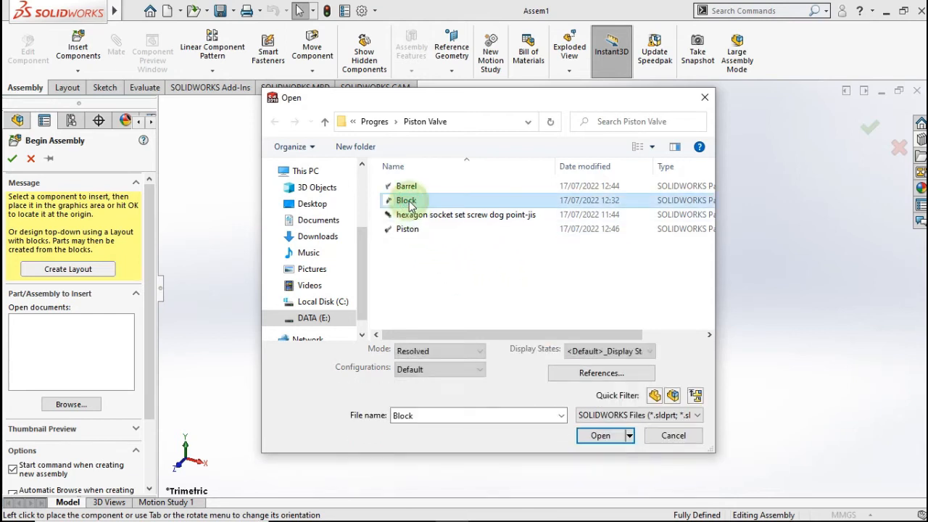
click(600, 436)
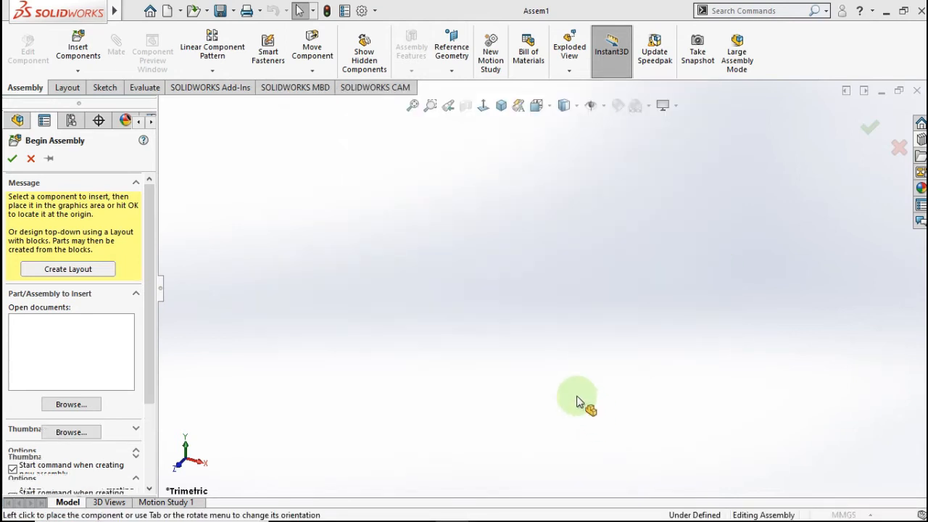
click(548, 334)
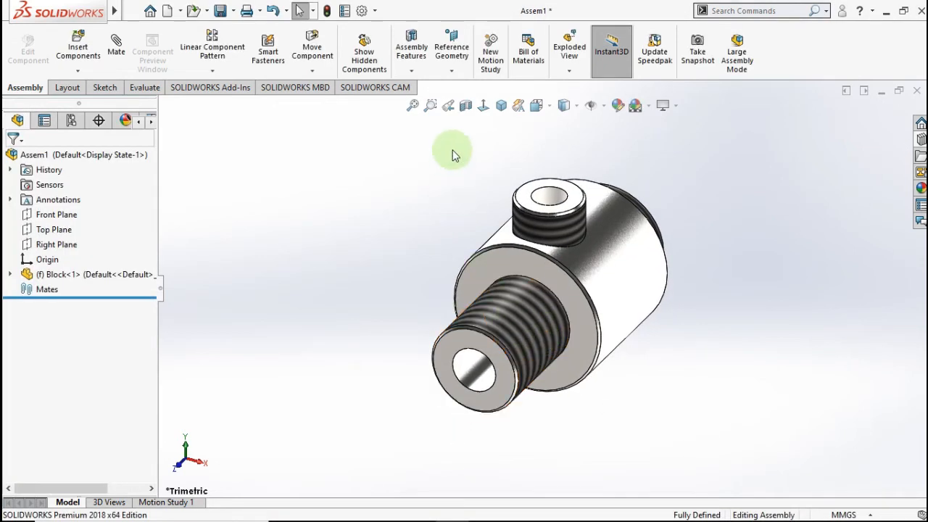
click(500, 106)
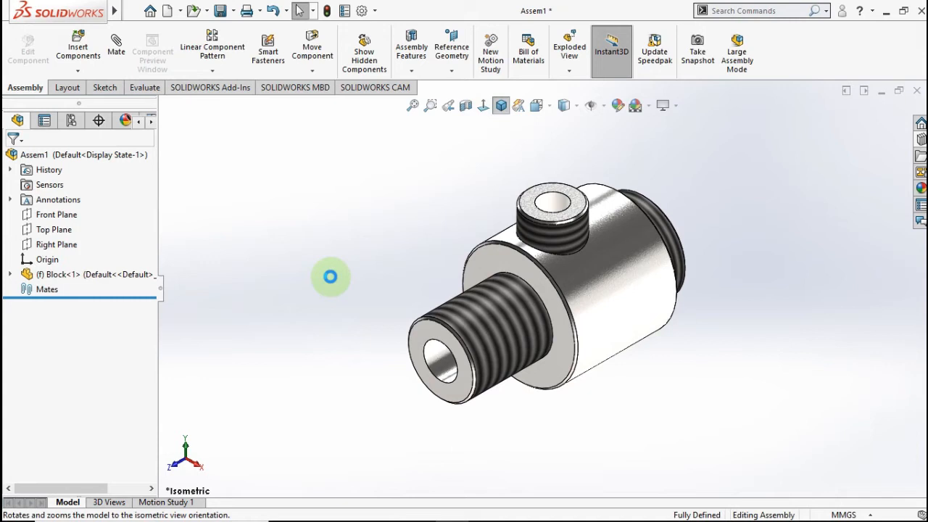
Step: Change the Block component from fixed to floating
click(118, 276)
right_click(120, 275)
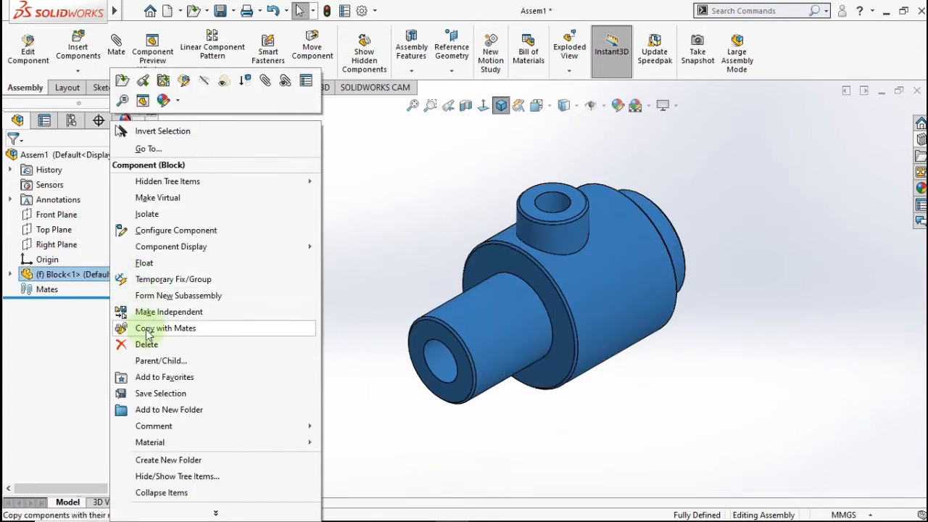
click(145, 263)
click(200, 274)
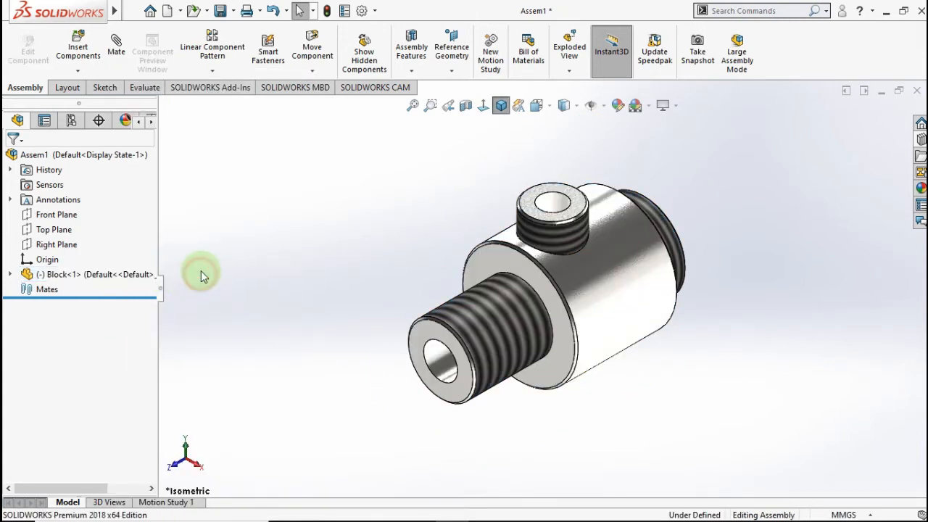
Step: Mate the Block's Front, Top and Right planes coincident with the assembly's corresponding planes
click(56, 214)
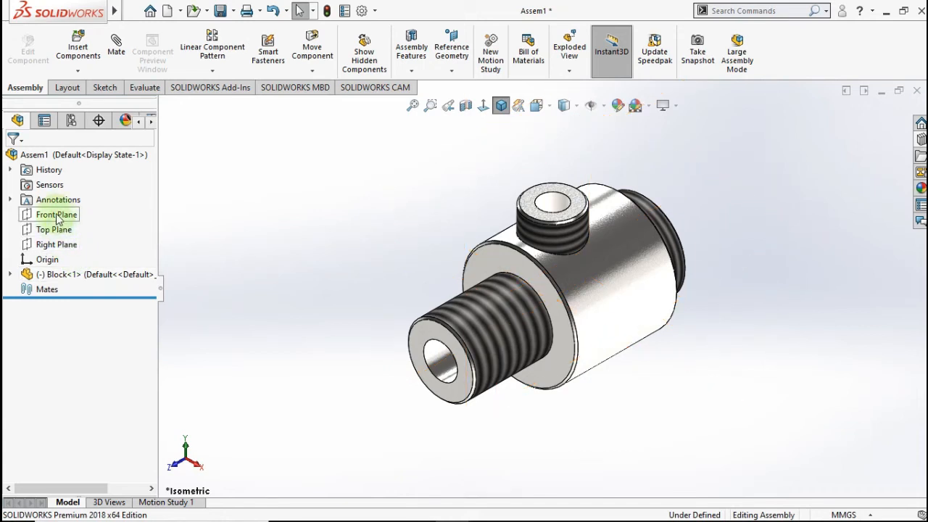
click(10, 274)
click(71, 289)
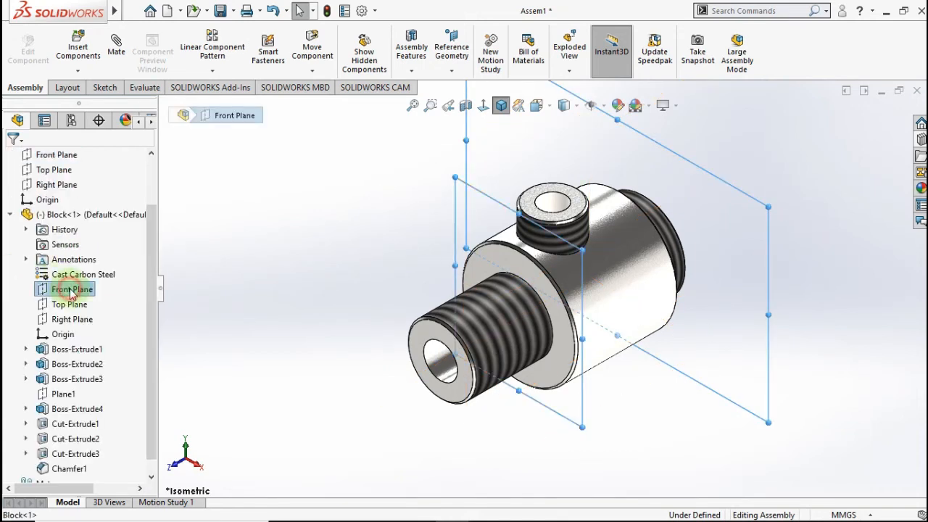
click(82, 297)
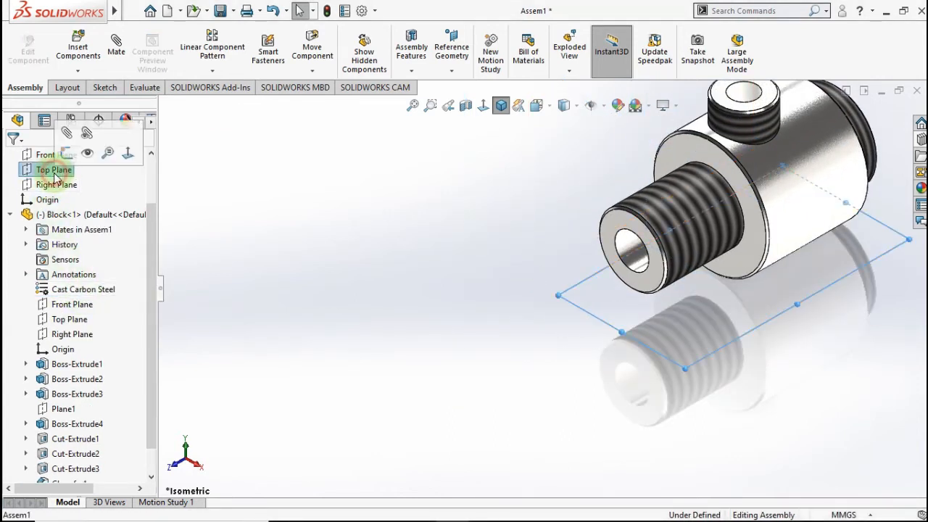
click(54, 170)
ctrl+click(69, 324)
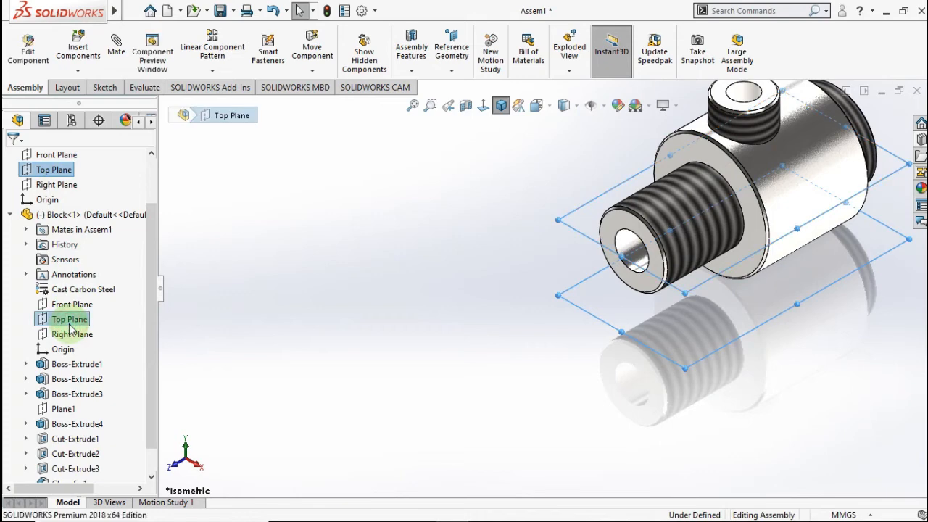
click(85, 332)
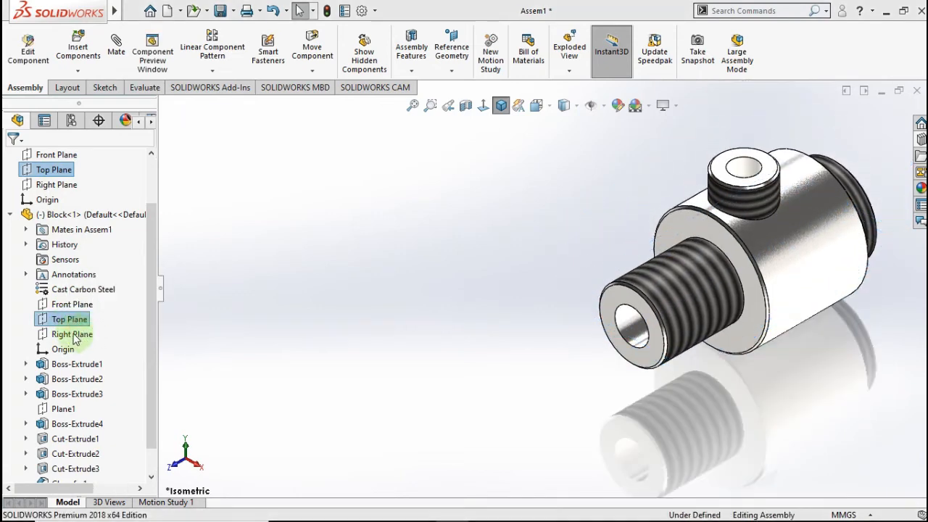
click(72, 335)
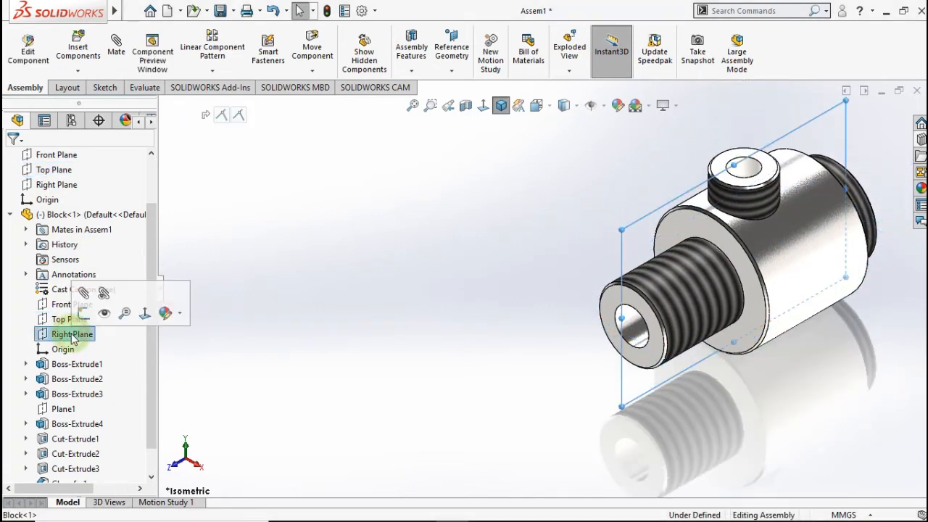
ctrl+click(51, 185)
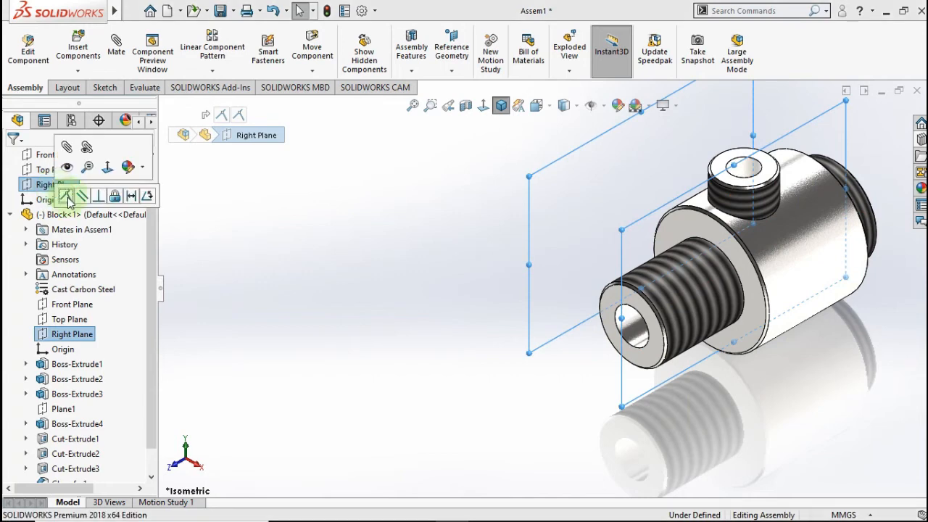
click(67, 198)
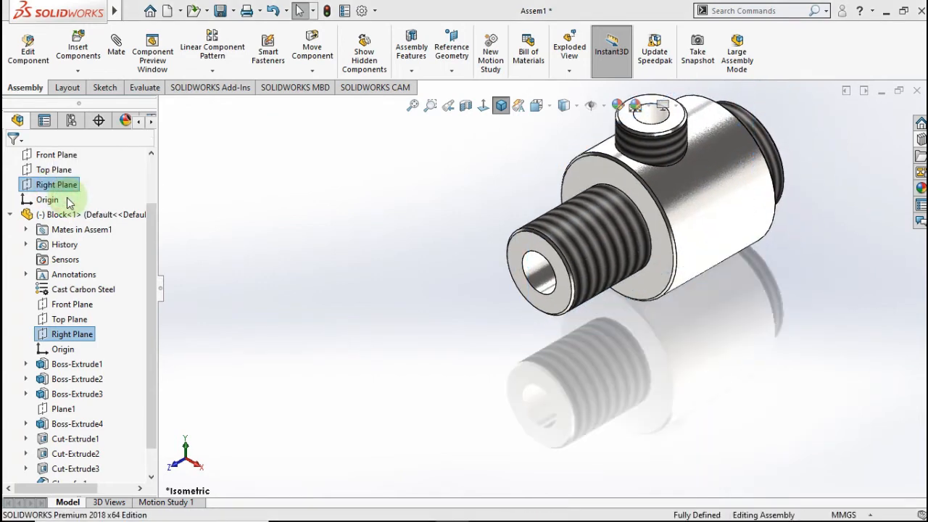
click(10, 215)
click(351, 239)
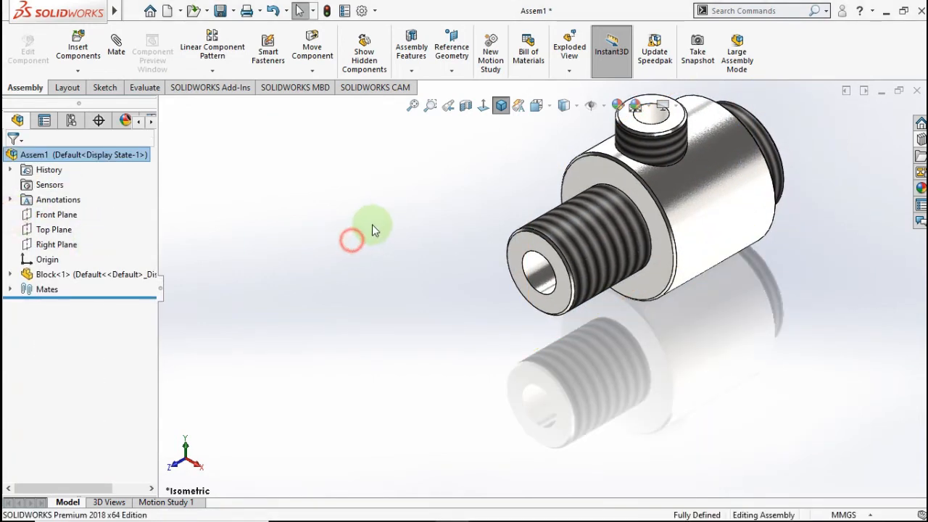
Step: Open the Block component as a separate part for editing
scroll(643, 193, down, 2)
middle_drag(643, 192, 627, 163)
scroll(709, 187, up, 2)
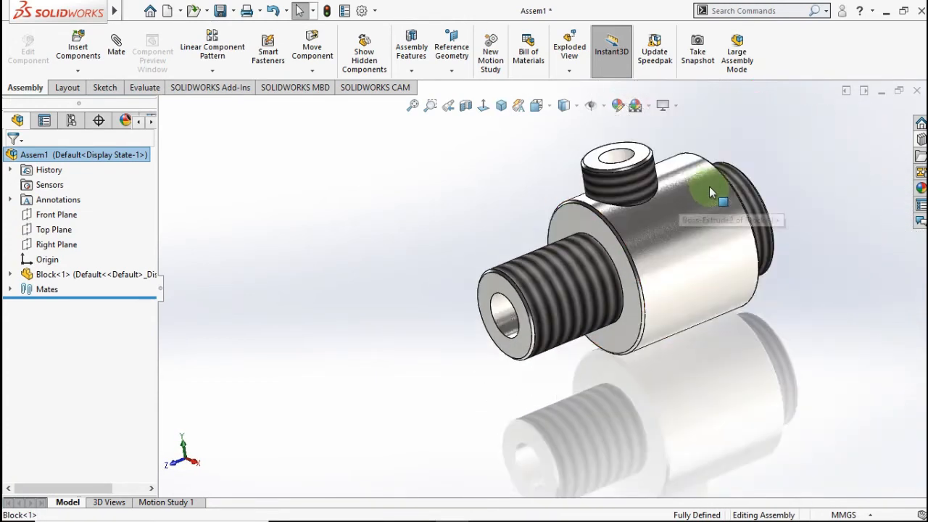
scroll(693, 190, down, 2)
click(632, 225)
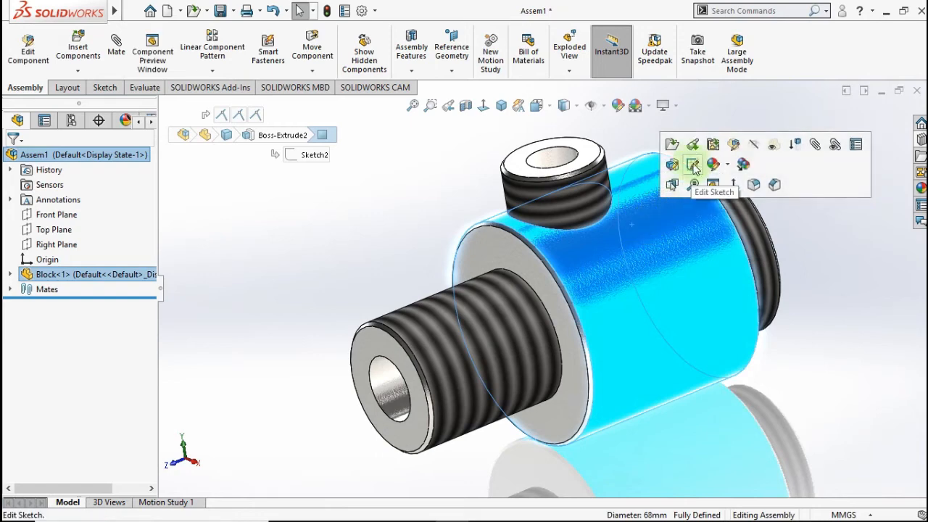
click(672, 144)
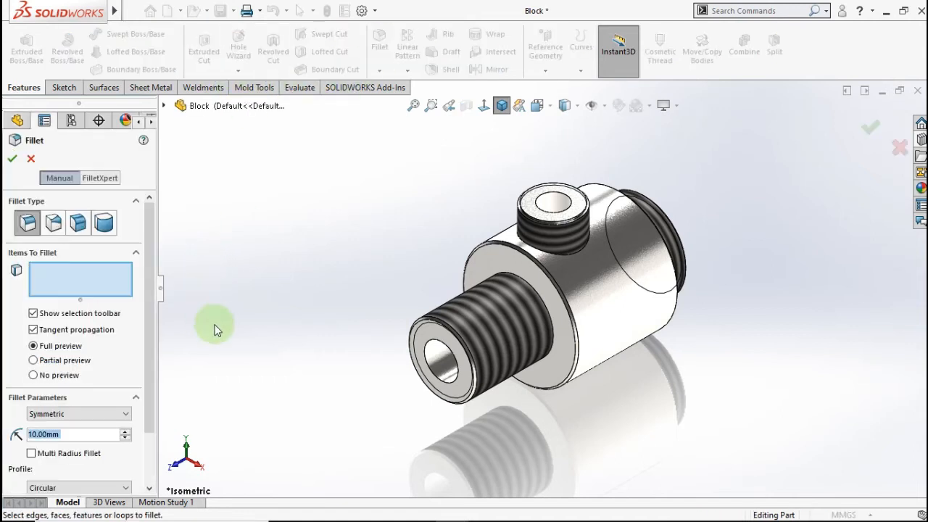
Step: Fillet the base edges of the three threaded bosses, where they meet the Block's main body, with a 1 mm radius
text(1)
click(247, 306)
scroll(544, 319, down, 6)
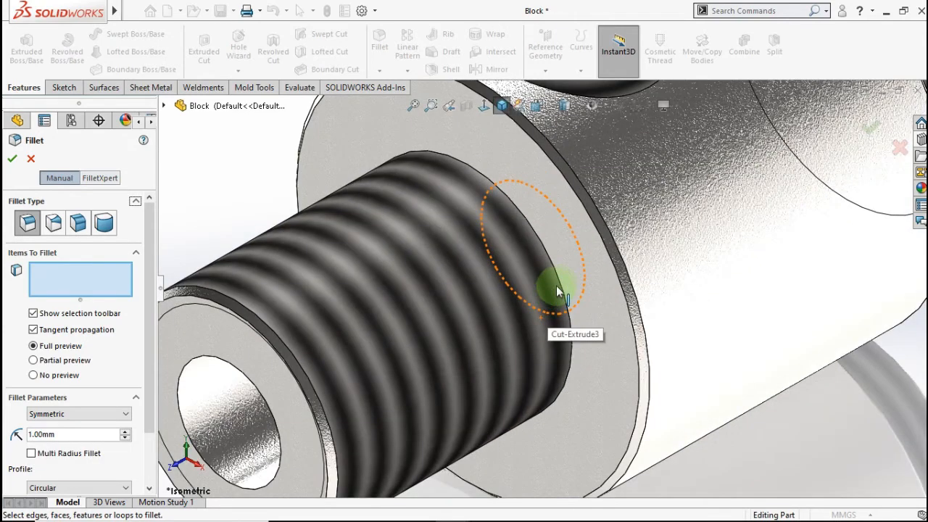
click(555, 289)
scroll(607, 181, up, 5)
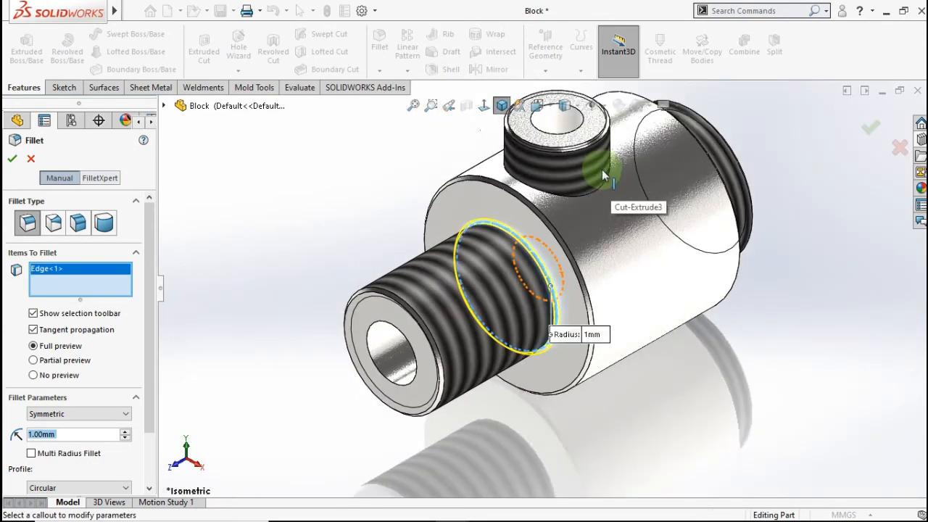
click(600, 188)
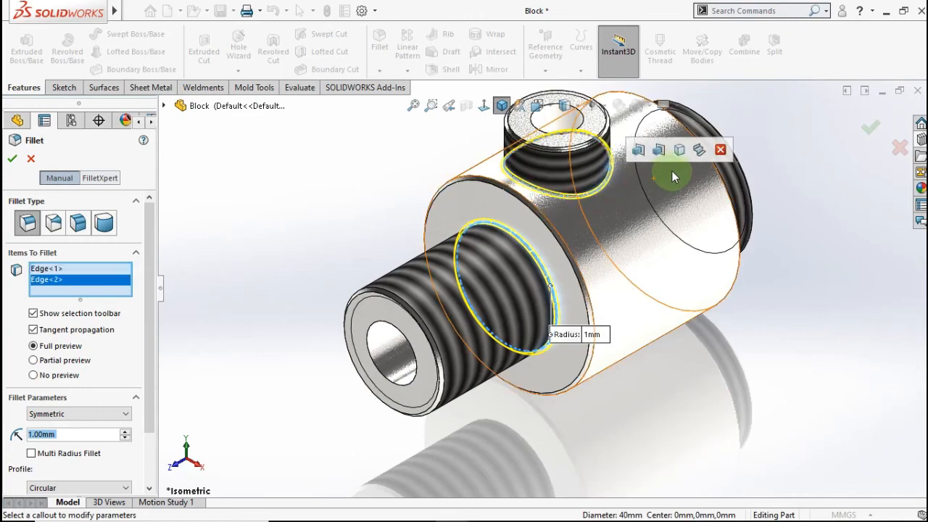
middle_drag(667, 176, 529, 203)
scroll(732, 200, down, 3)
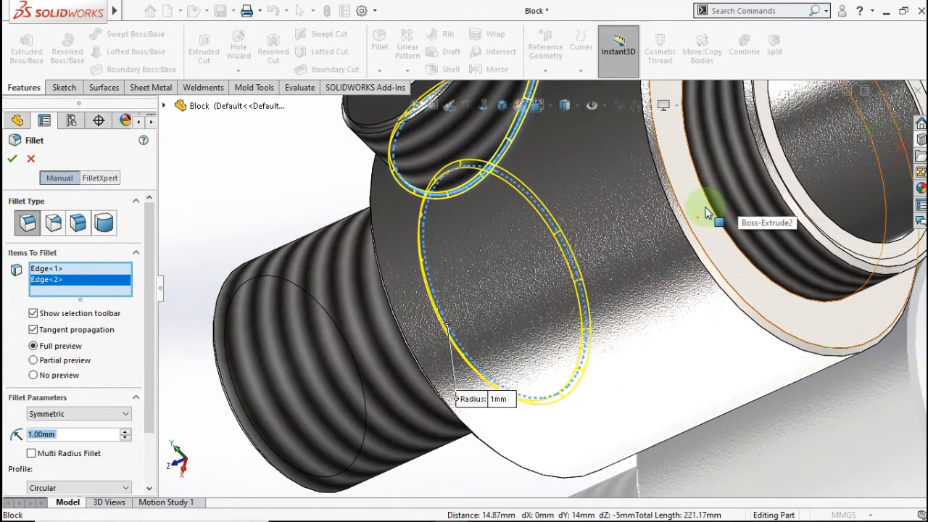
click(685, 207)
scroll(637, 244, up, 4)
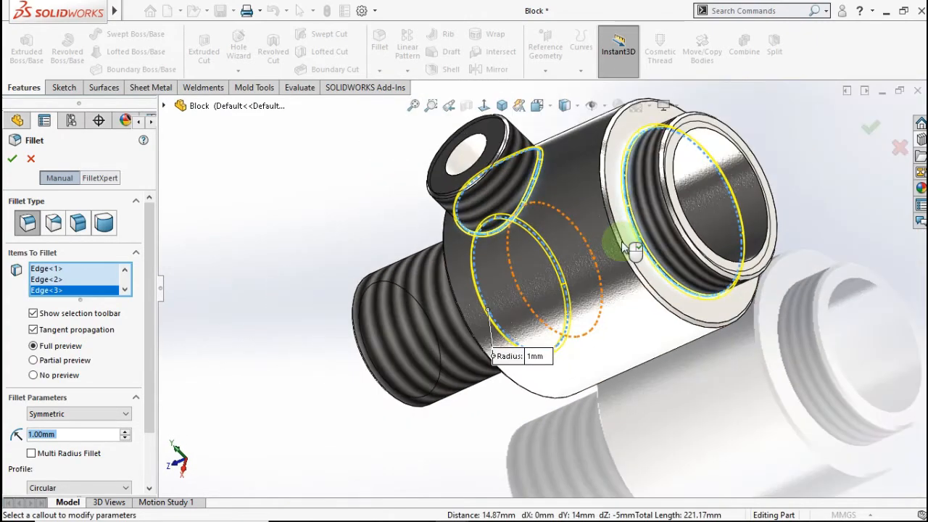
scroll(590, 262, up, 2)
middle_drag(587, 253, 619, 217)
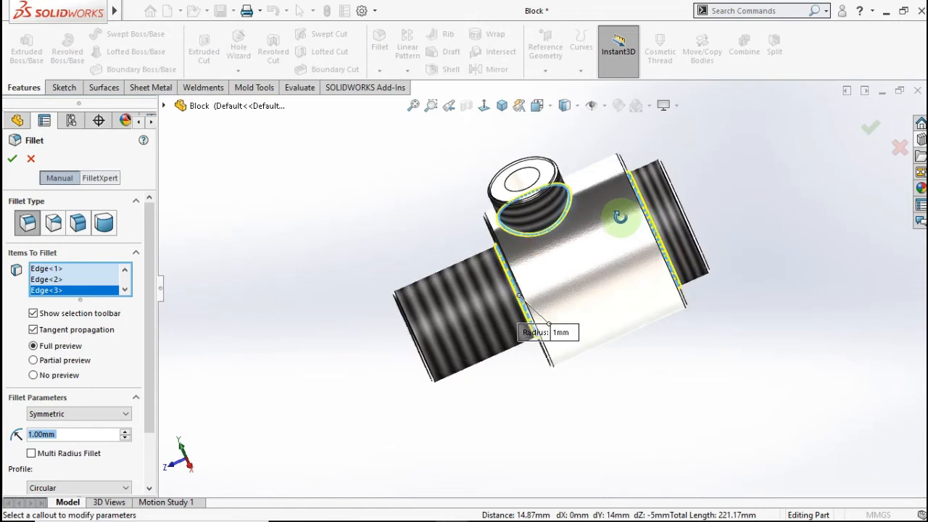
click(865, 135)
middle_drag(617, 232, 732, 187)
click(732, 187)
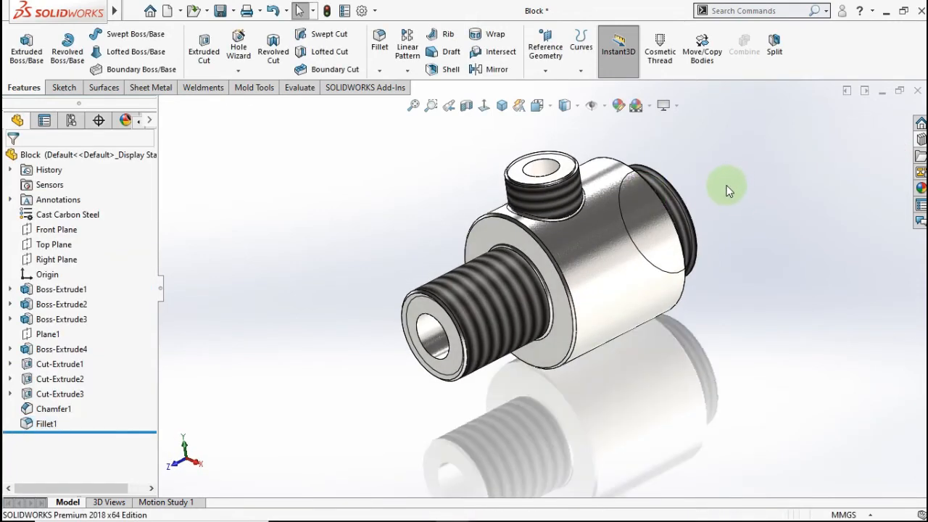
Step: Save and close the Block part, and rebuild the assembly with the changed model
key(ctrl+7)
click(916, 90)
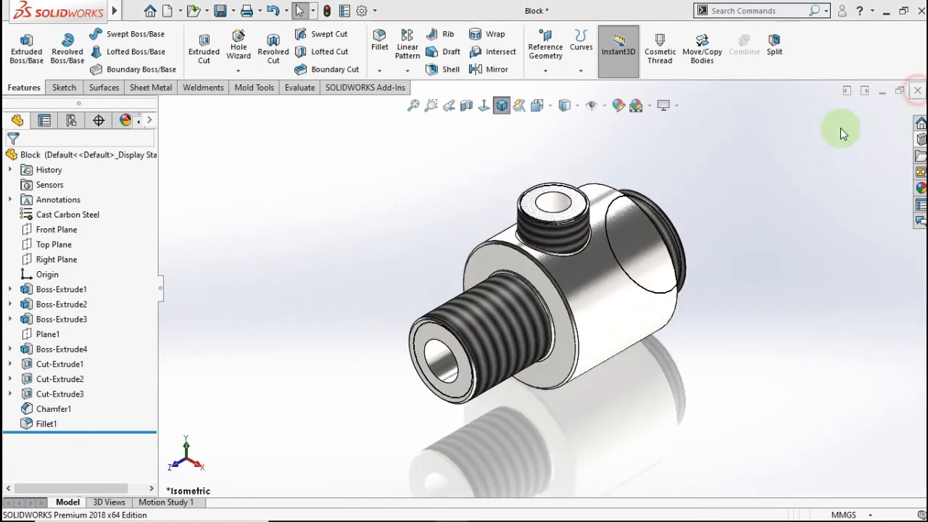
click(451, 266)
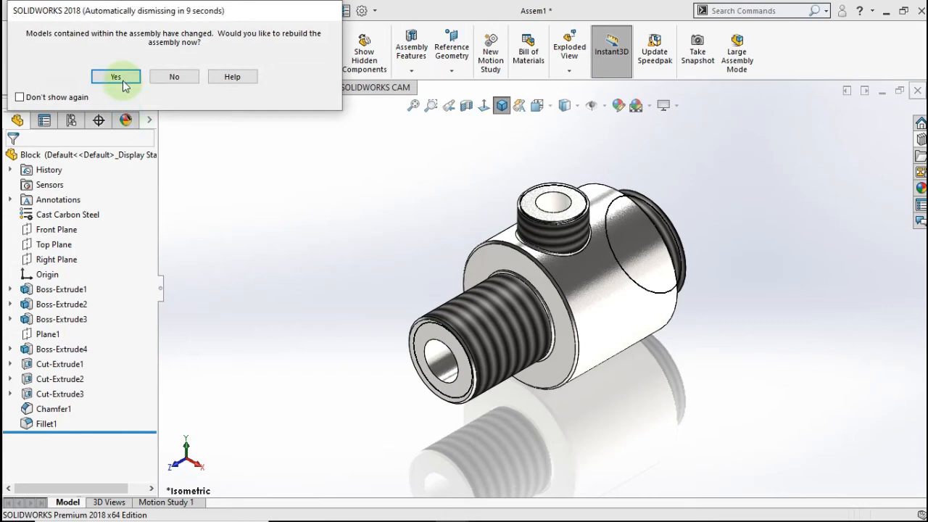
click(115, 77)
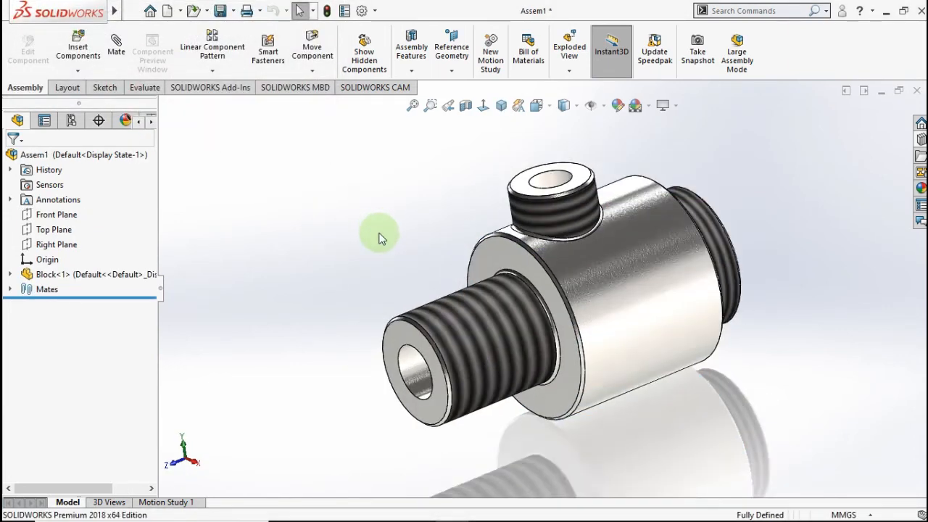
Step: Insert the Barrel, hexagon socket set screw dog point-jis and Piston parts, placing them in free space around the Block
middle_drag(378, 238, 374, 278)
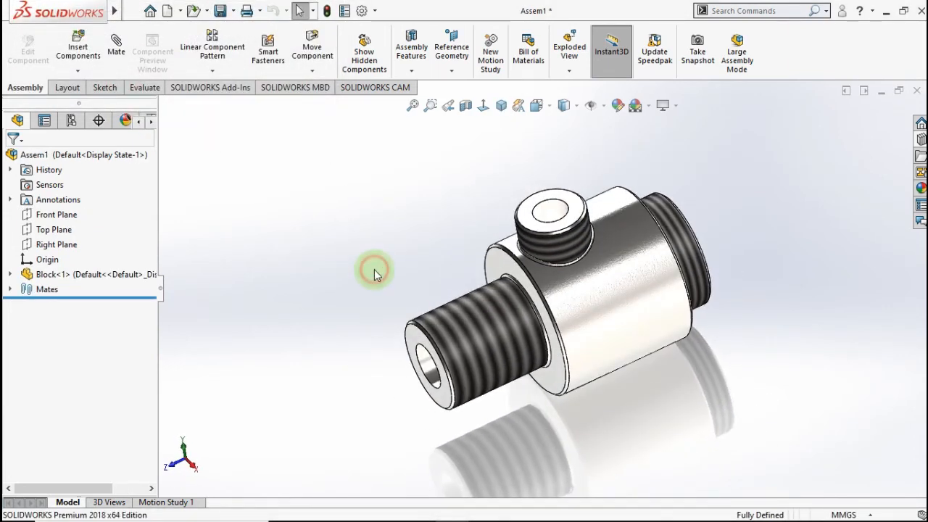
scroll(373, 269, up, 2)
click(81, 52)
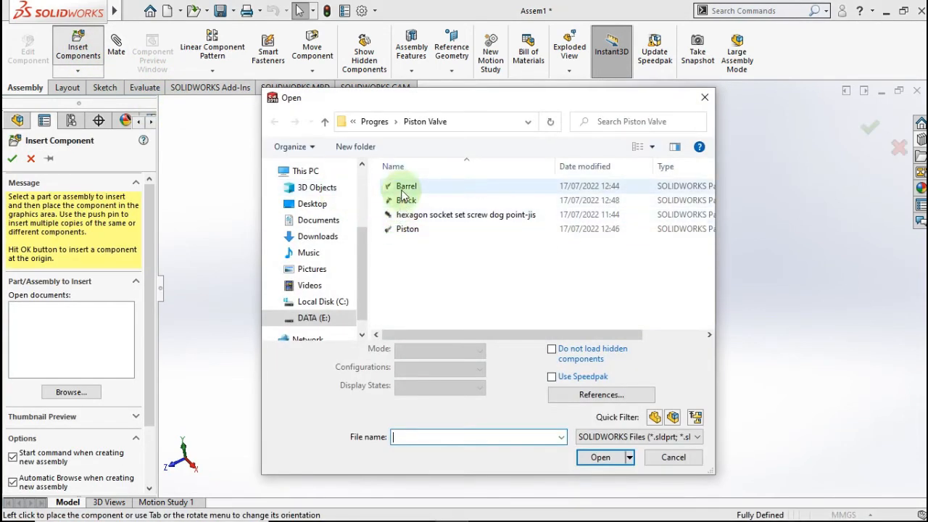
click(400, 186)
ctrl+click(408, 215)
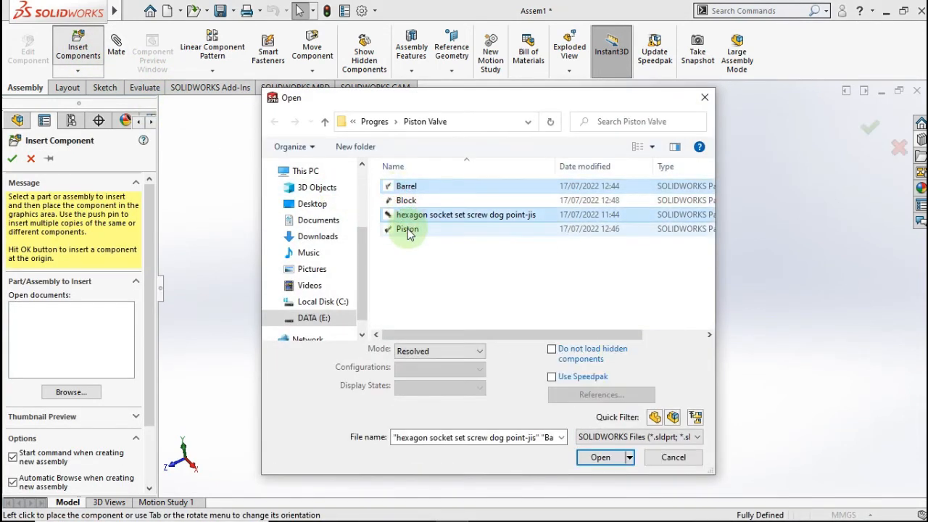
ctrl+click(517, 230)
click(600, 456)
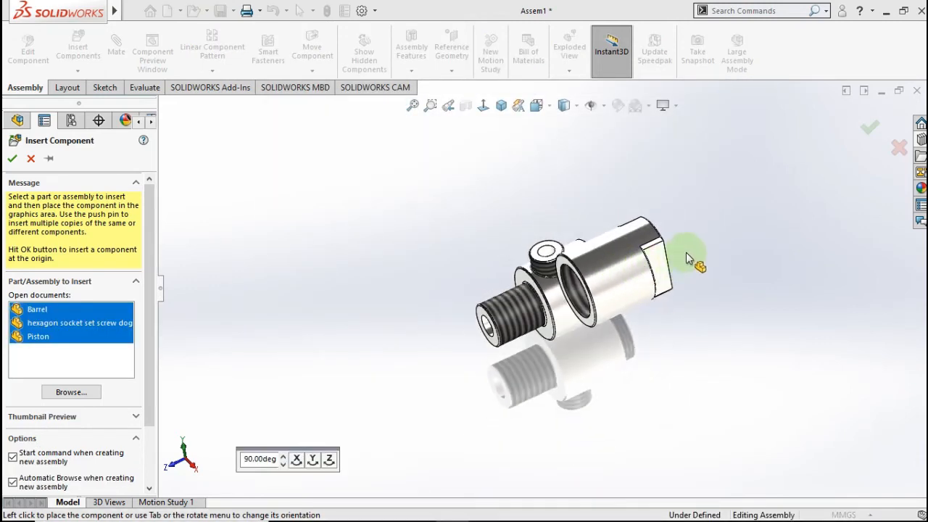
click(659, 243)
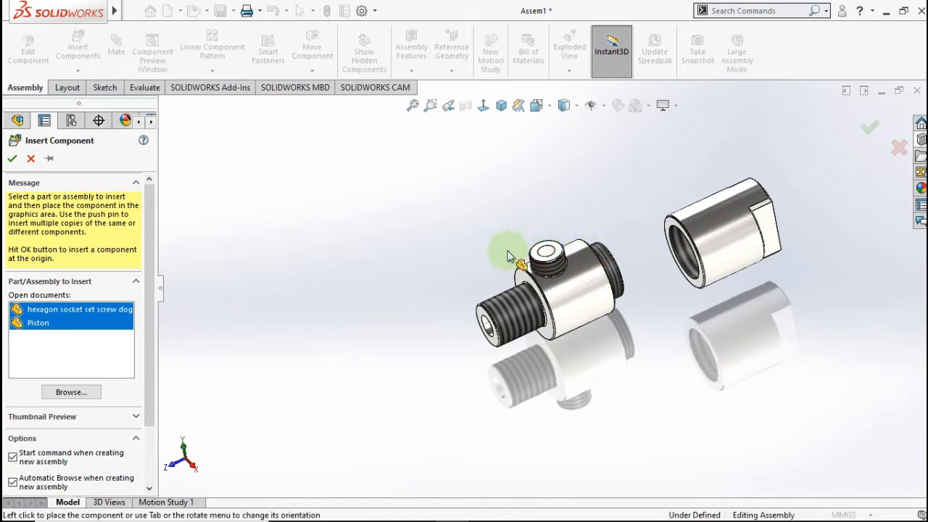
click(389, 269)
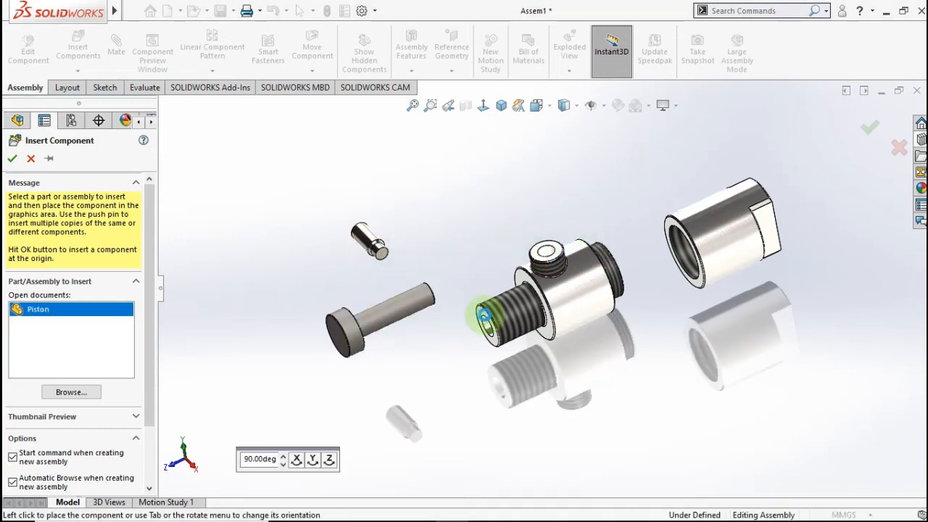
click(483, 314)
scroll(673, 248, down, 4)
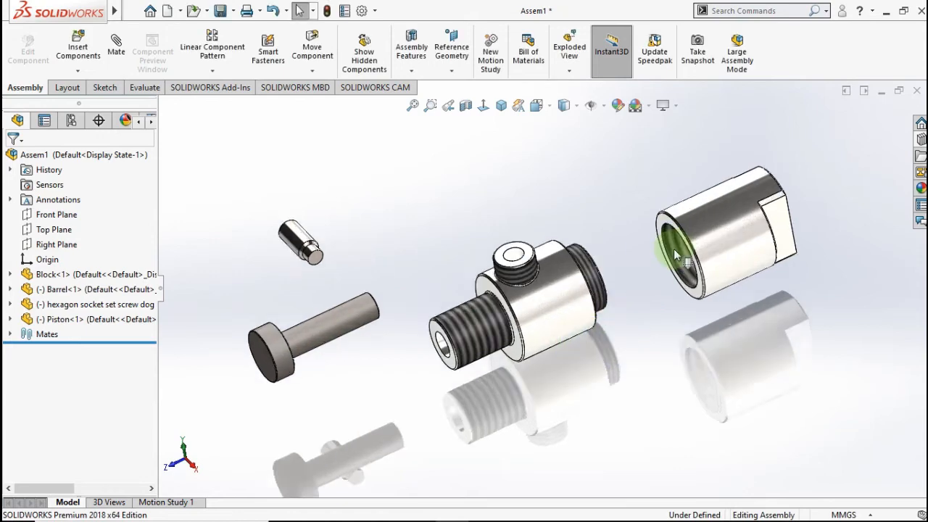
Step: Mate the Barrel's large bore concentric with the threaded boss on the end of the Block
click(665, 265)
scroll(538, 275, down, 2)
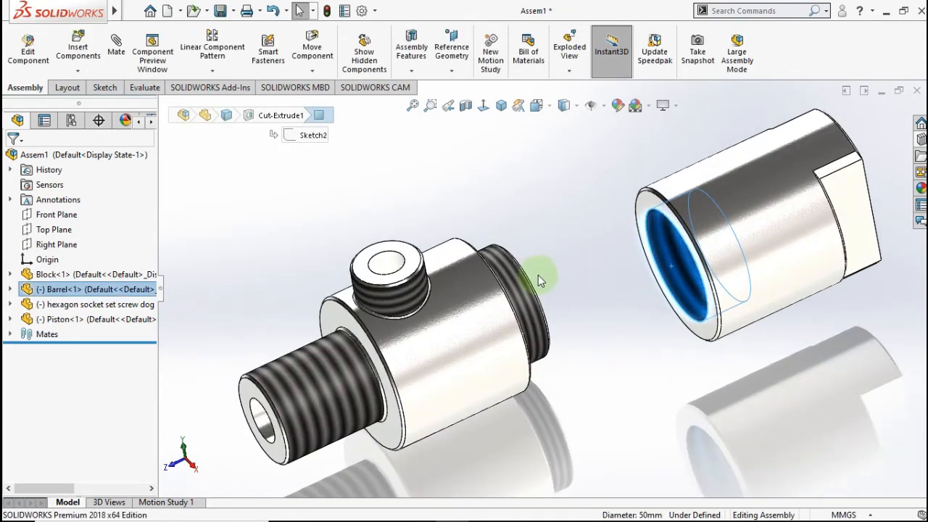
ctrl+click(518, 290)
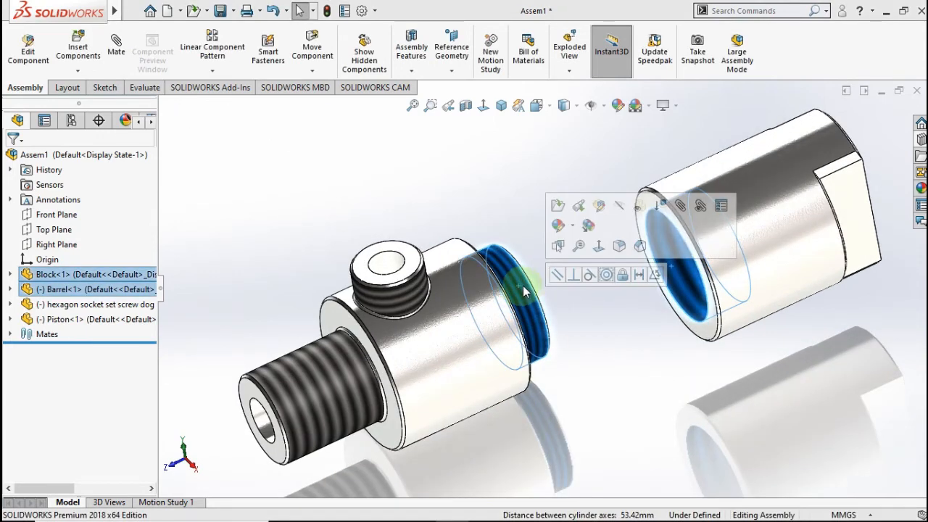
click(607, 276)
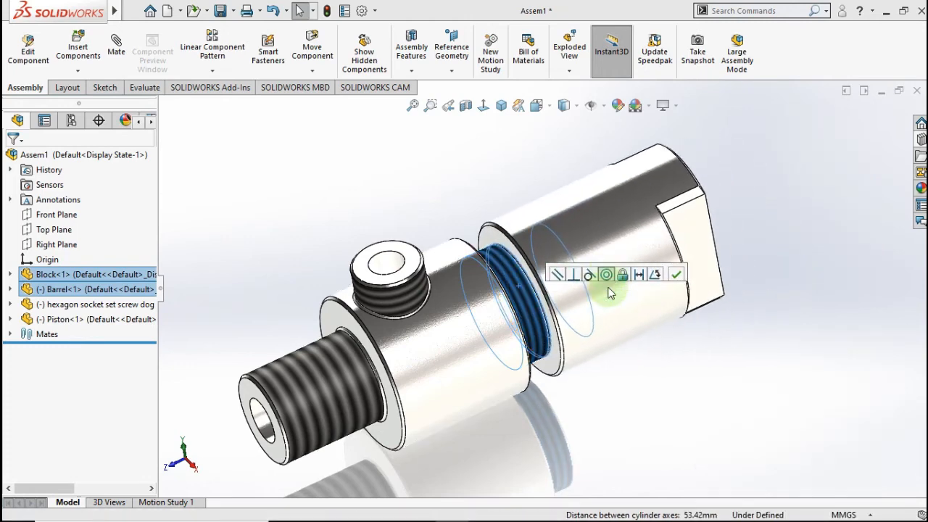
Step: Mate the Barrel's open end face coincident with the Block's shoulder face behind the threaded boss
scroll(528, 289, down, 2)
scroll(516, 255, down, 2)
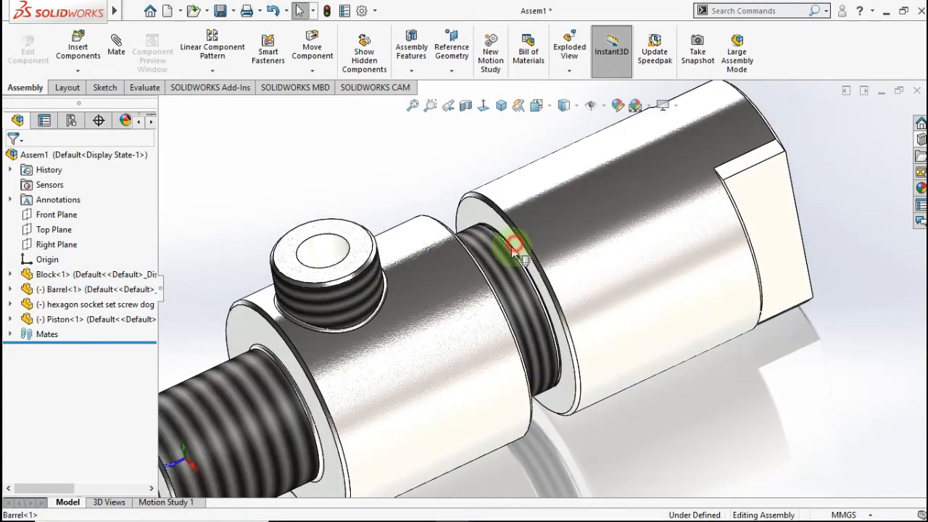
click(514, 246)
click(478, 228)
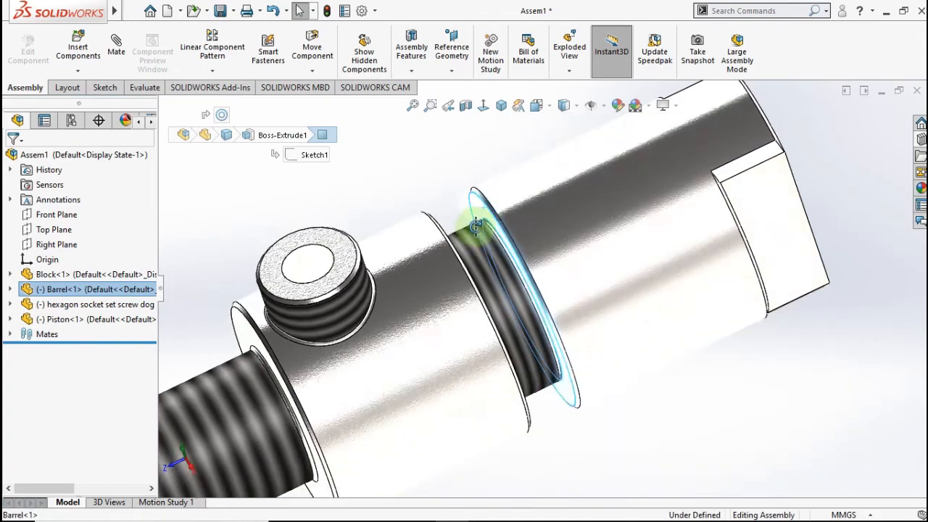
ctrl+click(436, 229)
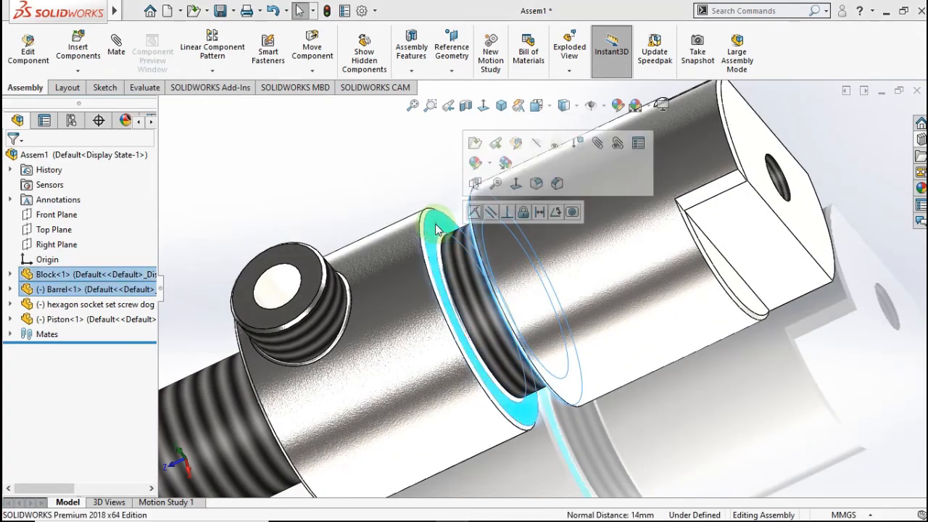
click(474, 211)
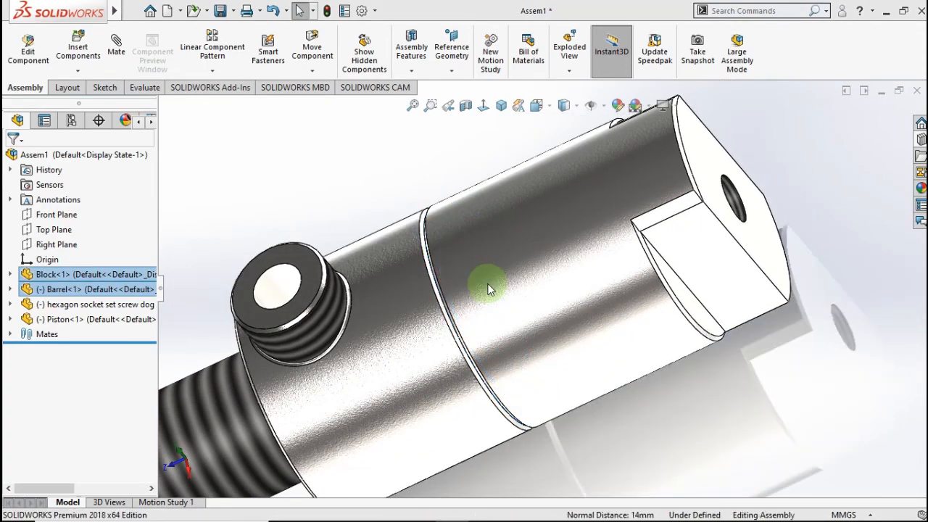
Step: Turn the Barrel about its axis and mate its flat cut face parallel to the Block's Right Plane
middle_drag(488, 288, 542, 269)
click(499, 206)
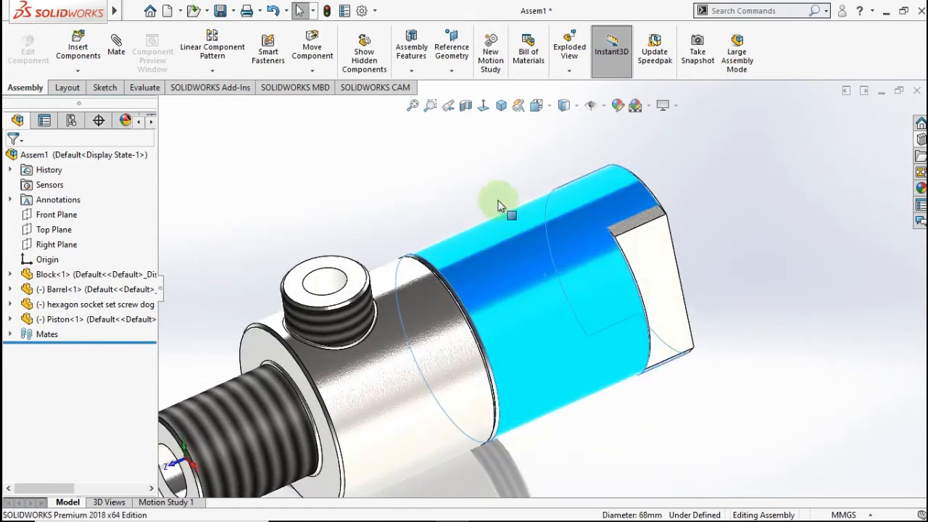
drag(498, 206, 589, 280)
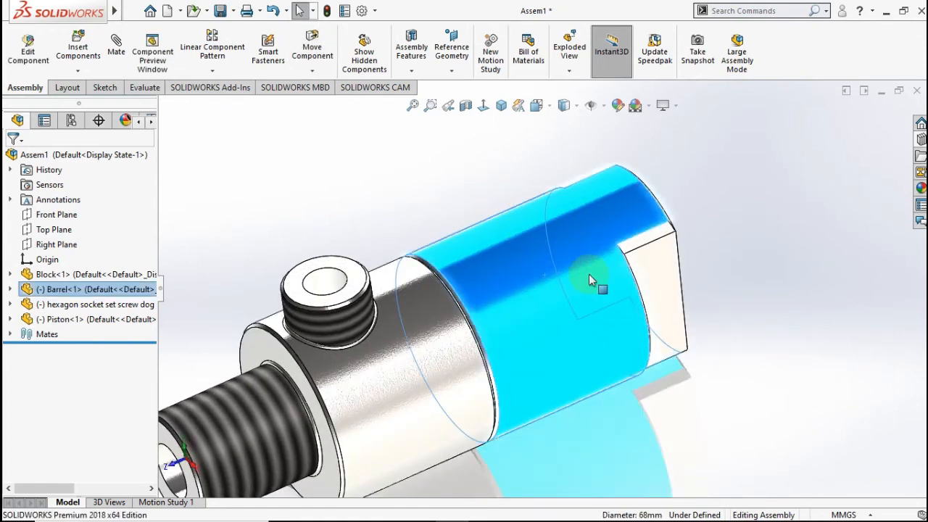
click(642, 298)
click(674, 304)
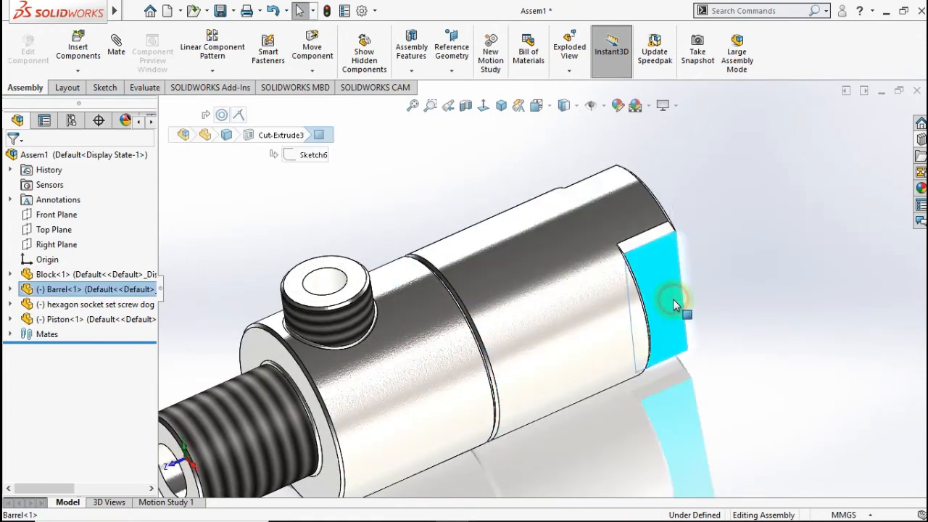
click(11, 274)
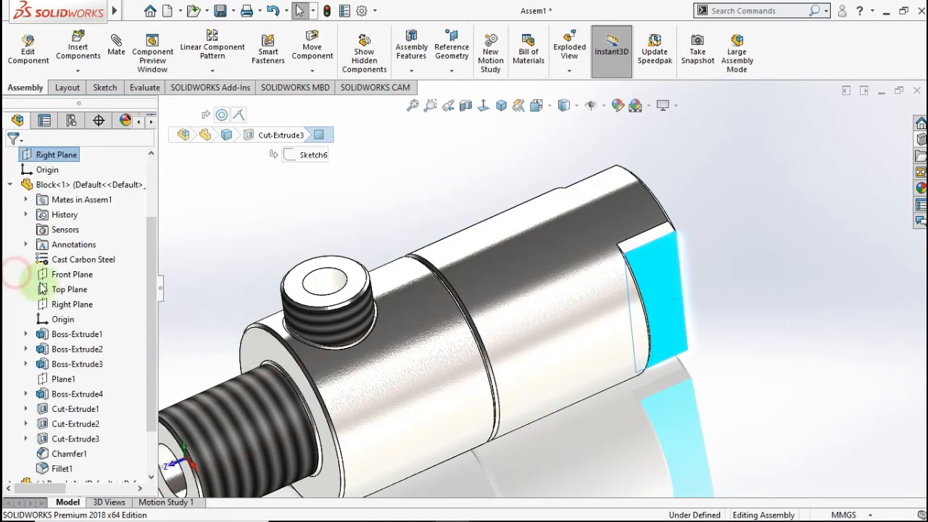
click(70, 305)
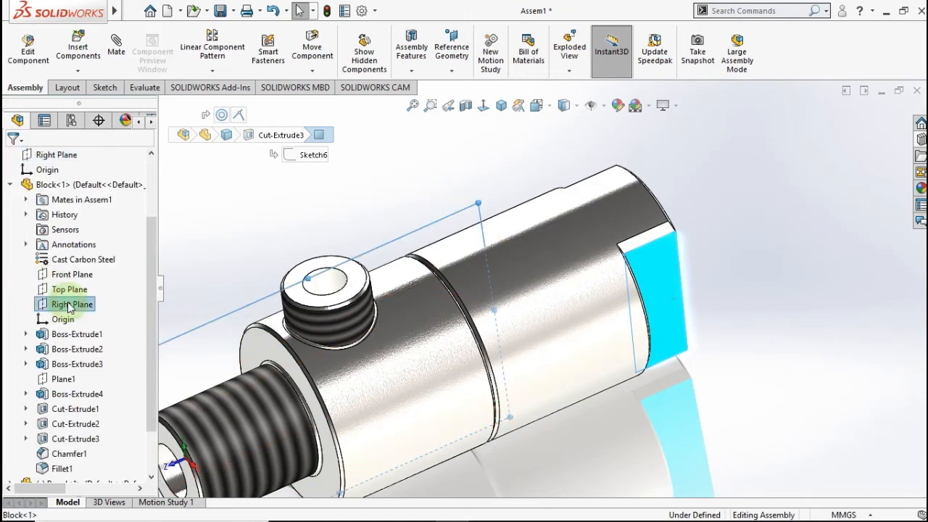
click(97, 312)
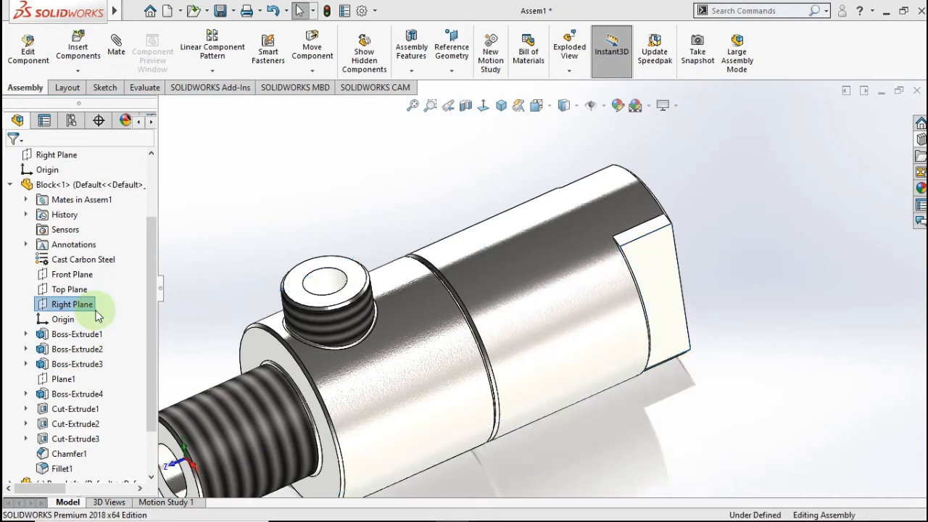
Step: Make the Barrel component transparent so the interior can be seen
scroll(434, 326, up, 5)
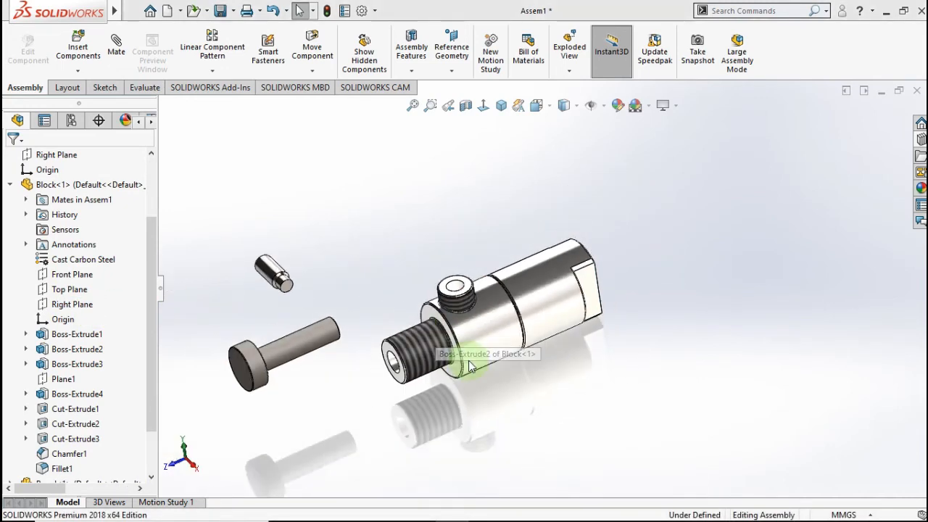
mouse_move(433, 284)
middle_down()
mouse_move(413, 248)
mouse_move(383, 248)
mouse_move(414, 259)
mouse_move(410, 271)
mouse_move(434, 294)
middle_up()
click(444, 301)
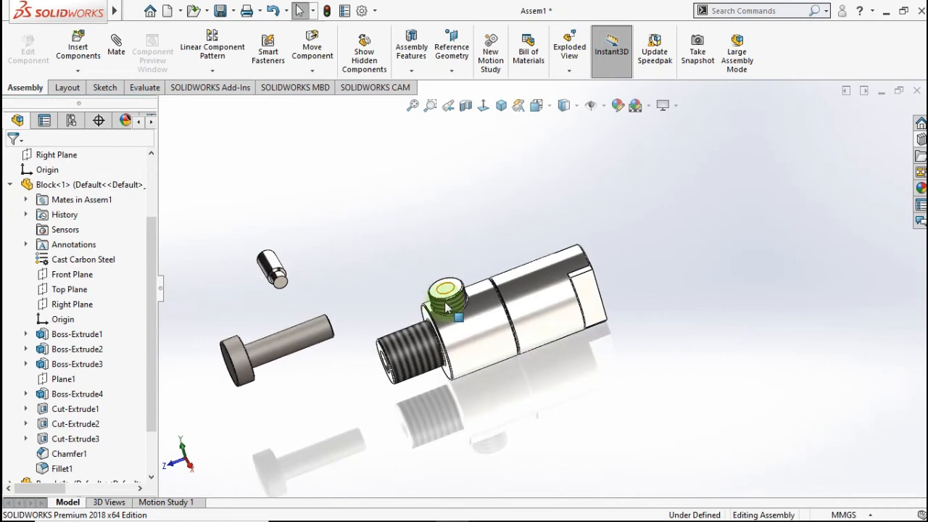
click(470, 331)
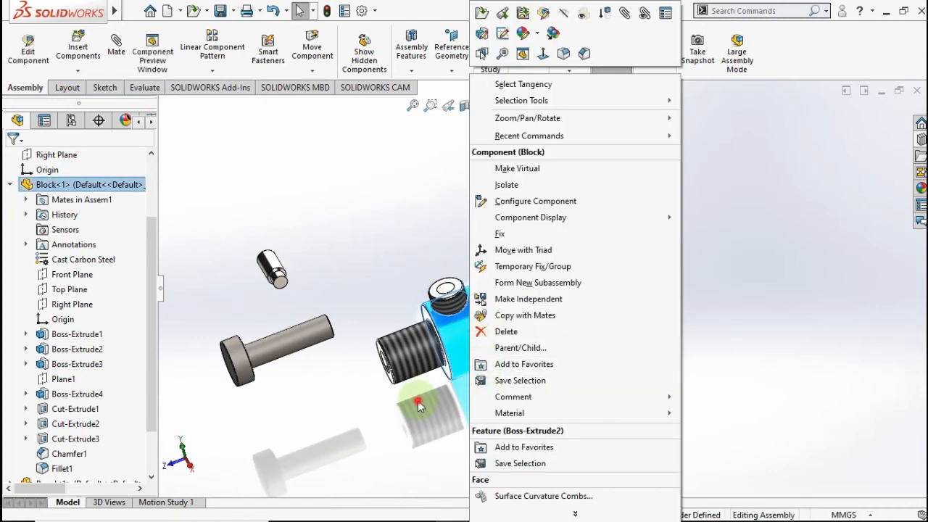
click(538, 331)
right_click(539, 327)
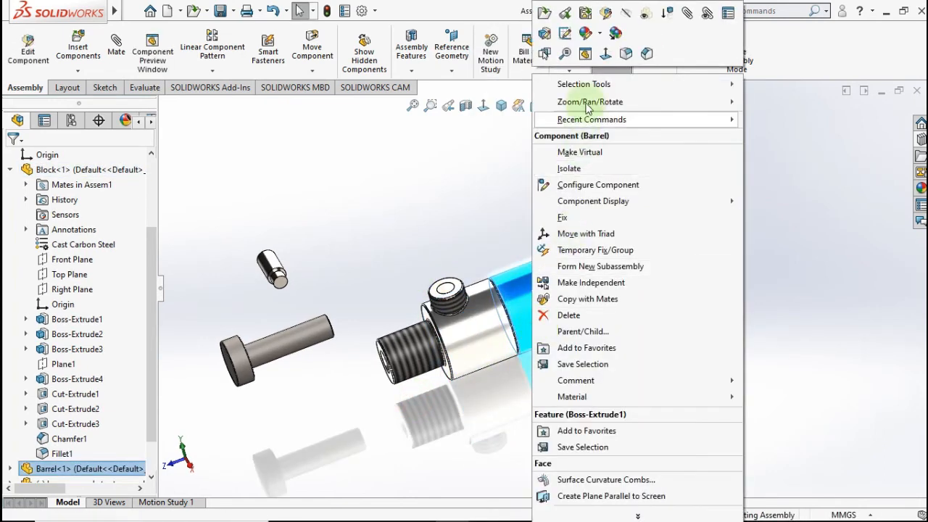
click(644, 15)
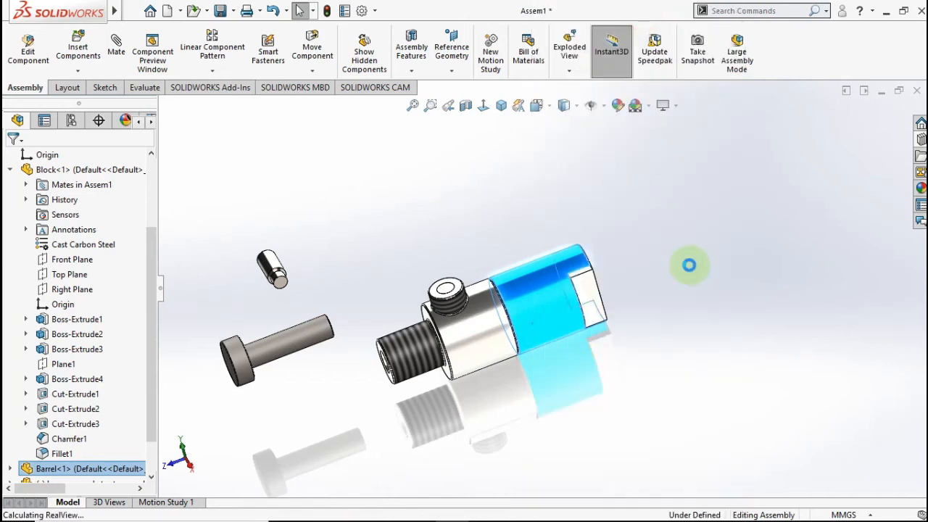
click(685, 266)
scroll(540, 315, down, 5)
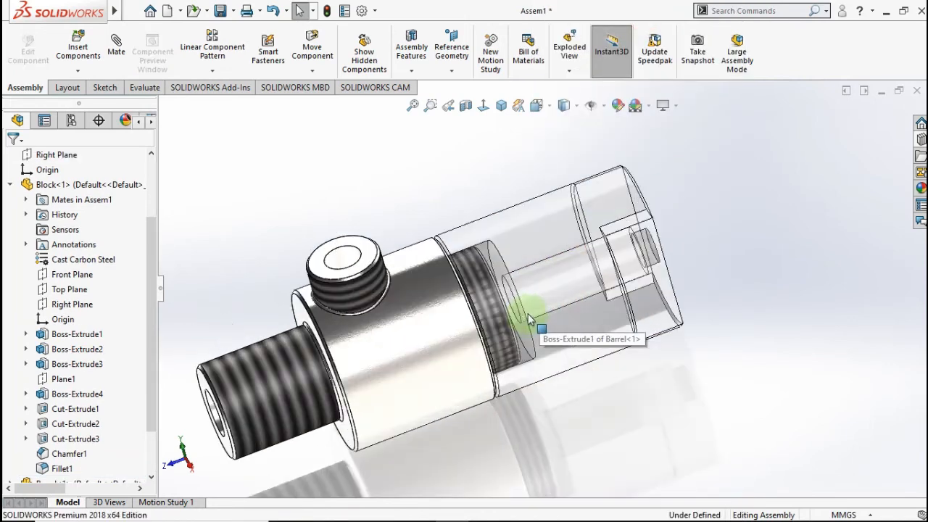
Step: Move the Piston above the Block and apply a planar section view along the Right Plane
scroll(498, 326, up, 4)
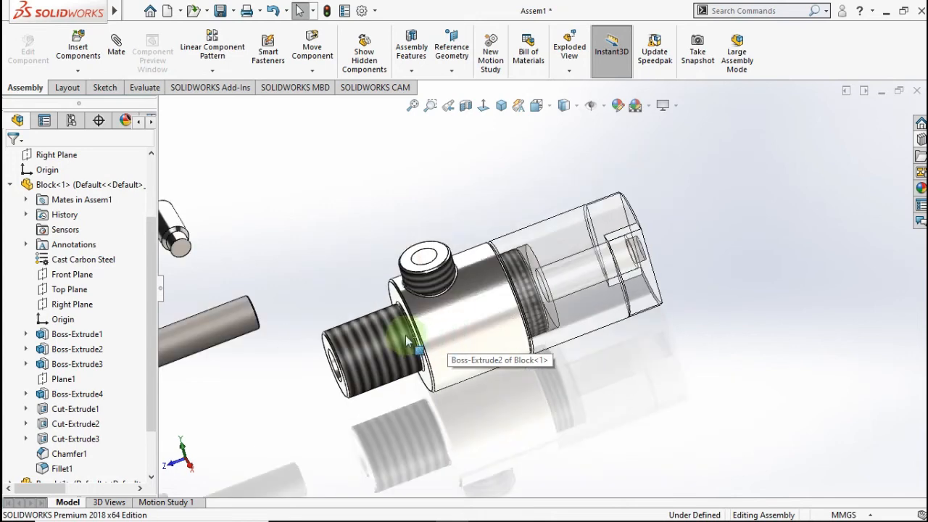
drag(337, 304, 576, 182)
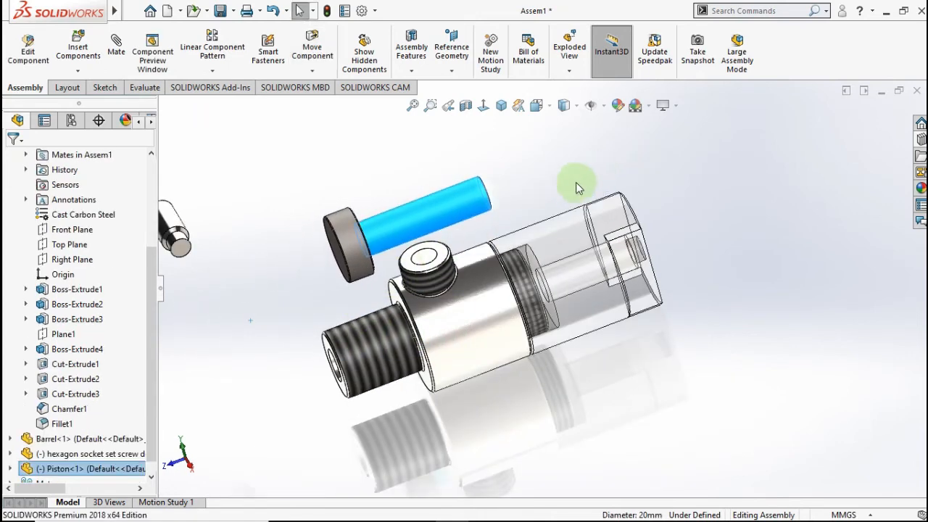
click(466, 107)
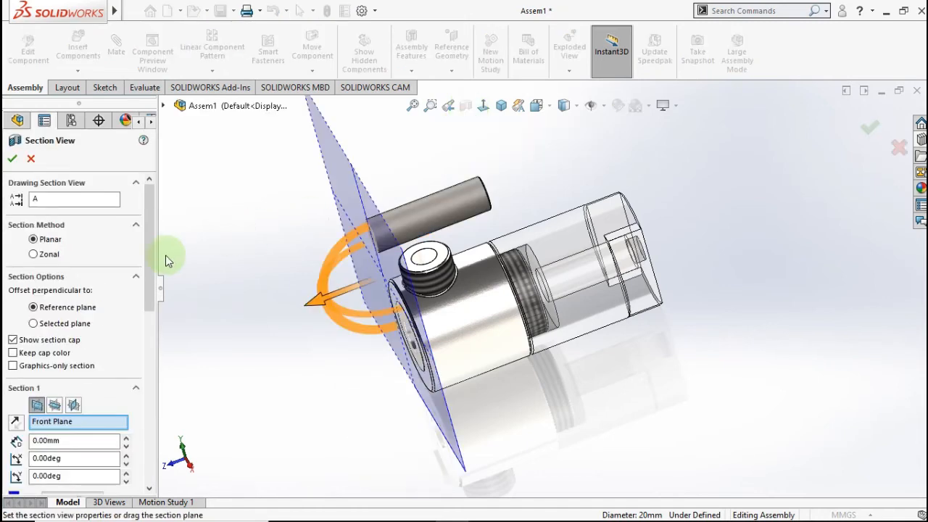
click(55, 405)
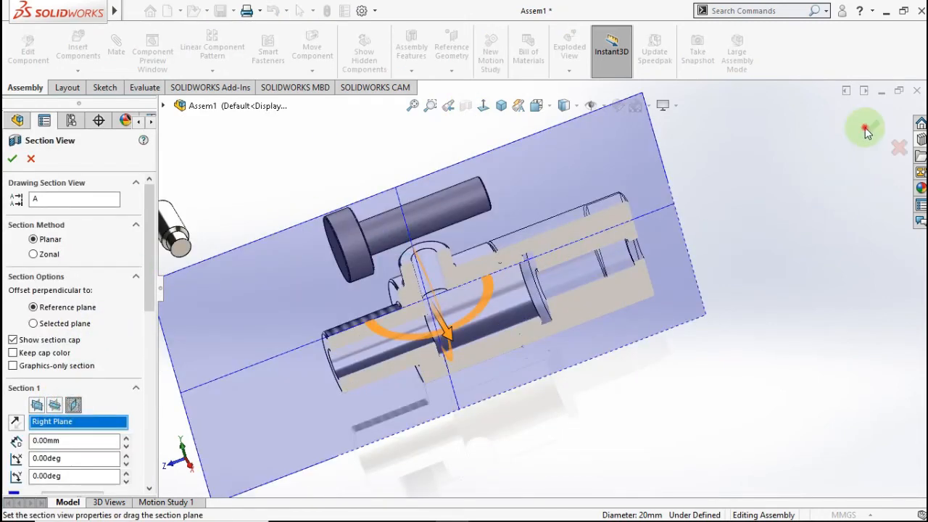
click(866, 131)
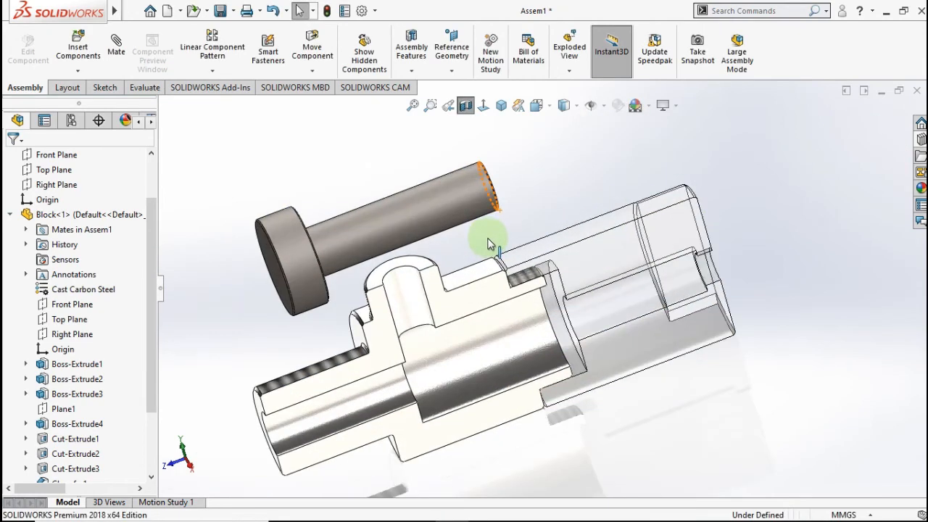
Step: Mate the cylindrical face of the Piston head concentric with the Block's large inner bore
click(446, 216)
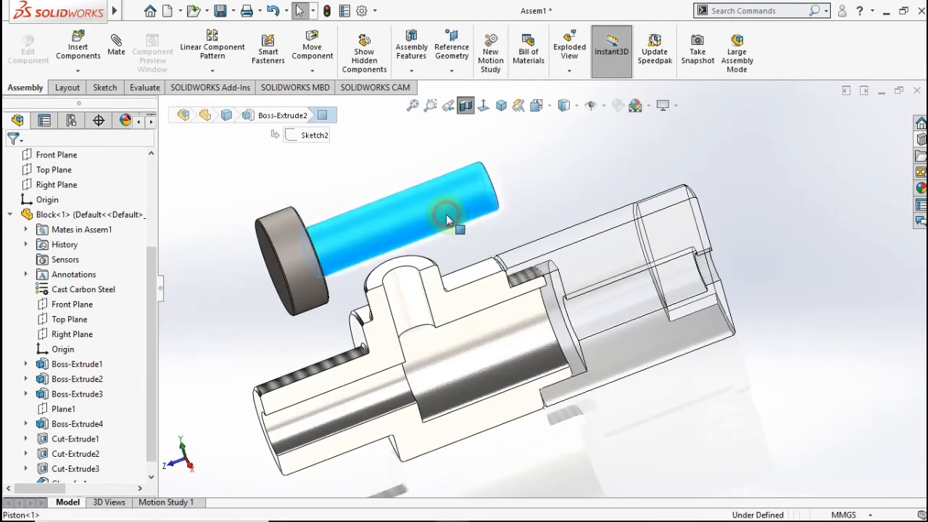
click(312, 272)
ctrl+click(473, 355)
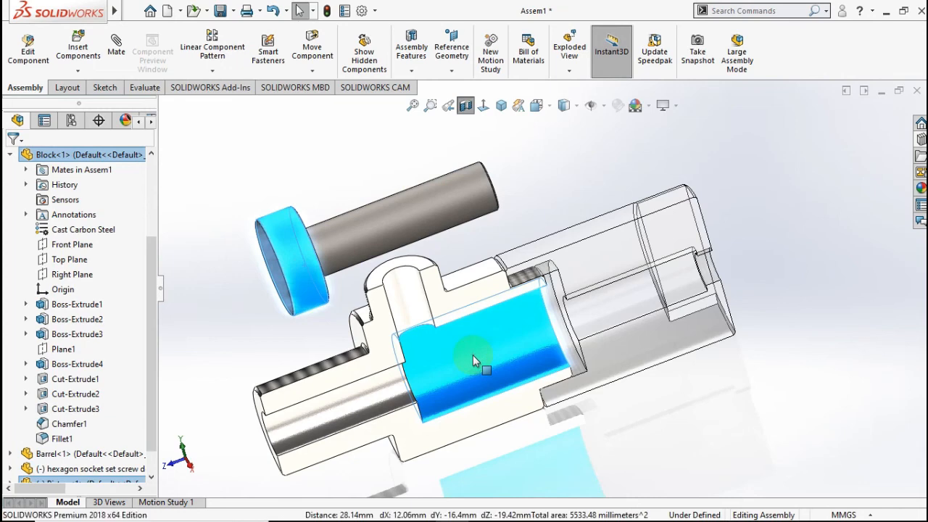
click(561, 343)
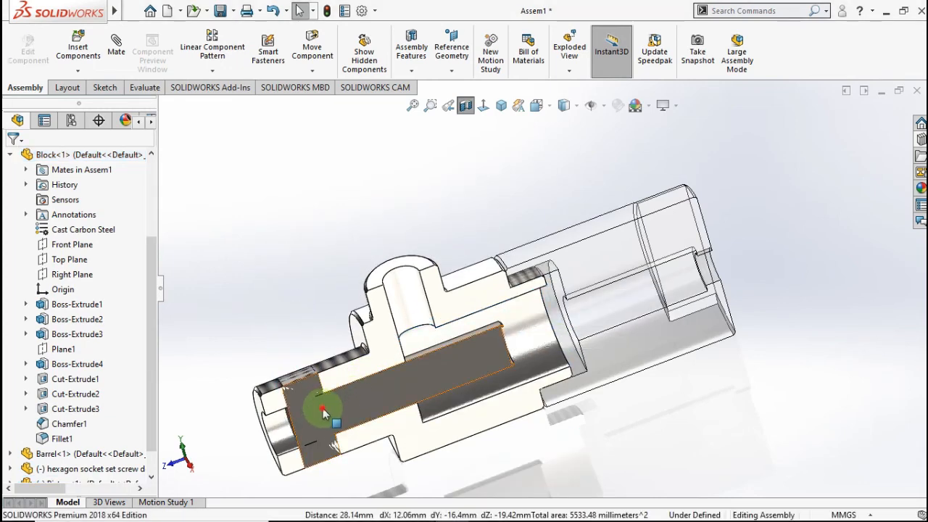
Step: Slide the Piston along the bore towards the Barrel until its head sits inside the Block's large bore
click(433, 363)
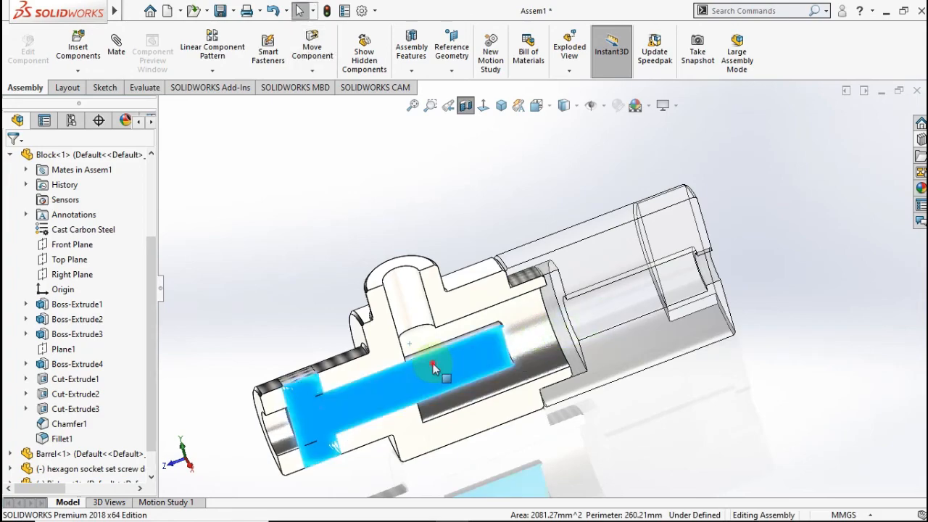
drag(500, 342, 635, 284)
scroll(435, 347, down, 5)
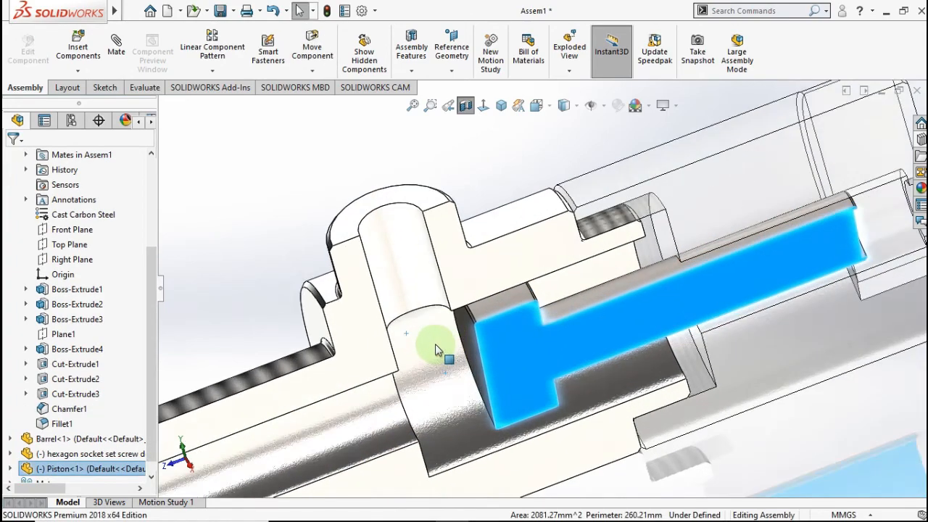
middle_drag(435, 346, 408, 371)
click(345, 361)
mouse_move(349, 360)
middle_down()
mouse_move(406, 335)
mouse_move(471, 339)
middle_up()
ctrl+click(484, 336)
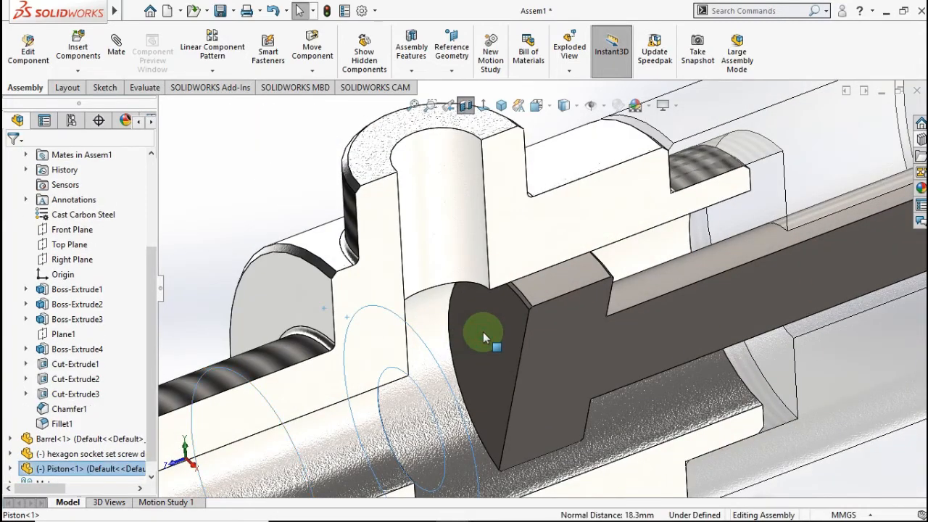
scroll(493, 351, up, 1)
click(494, 353)
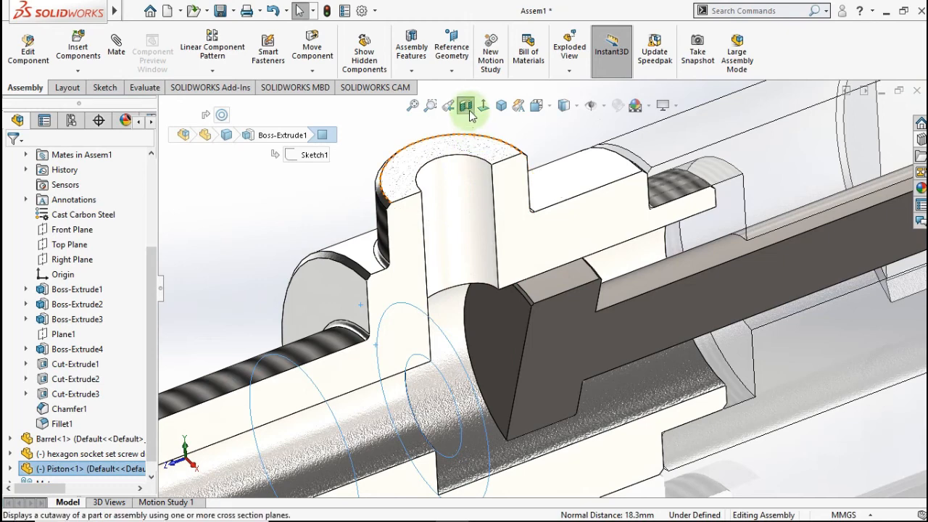
Step: Turn off the section view and reapply it along the Right Plane
click(467, 108)
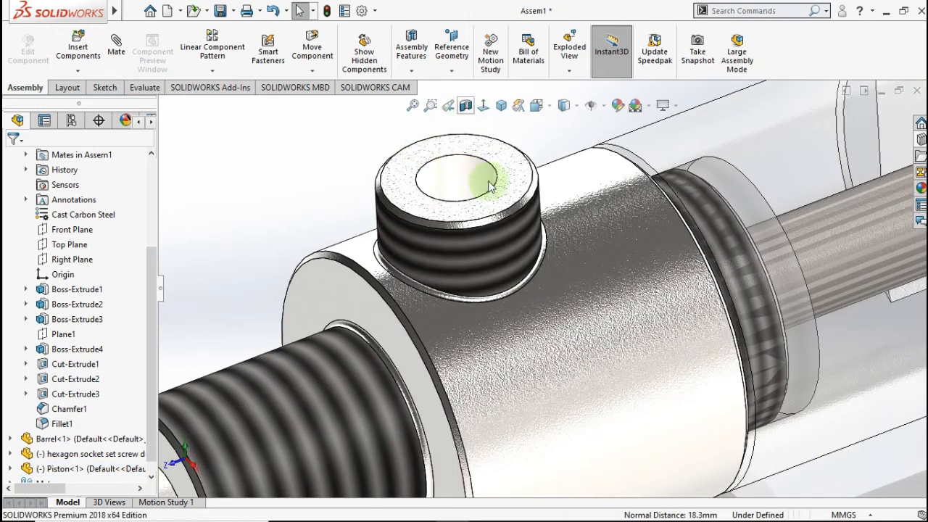
click(467, 107)
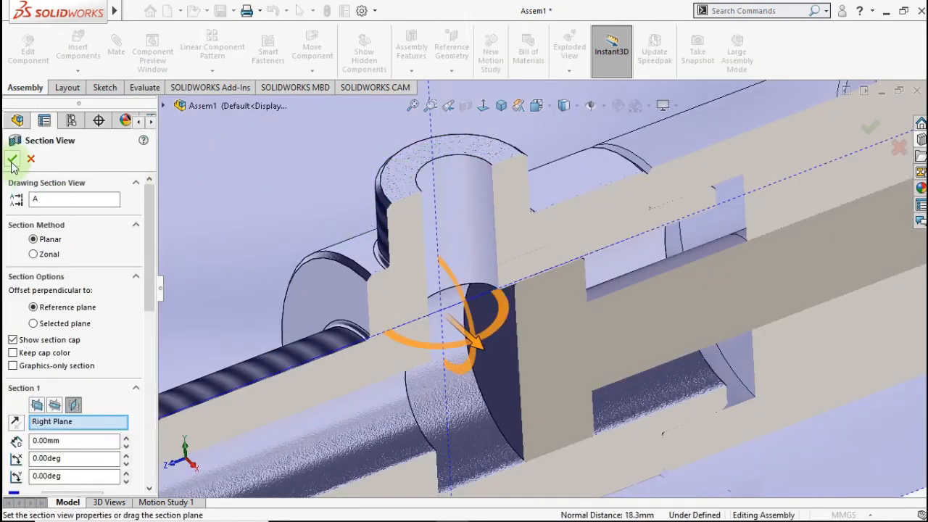
click(11, 161)
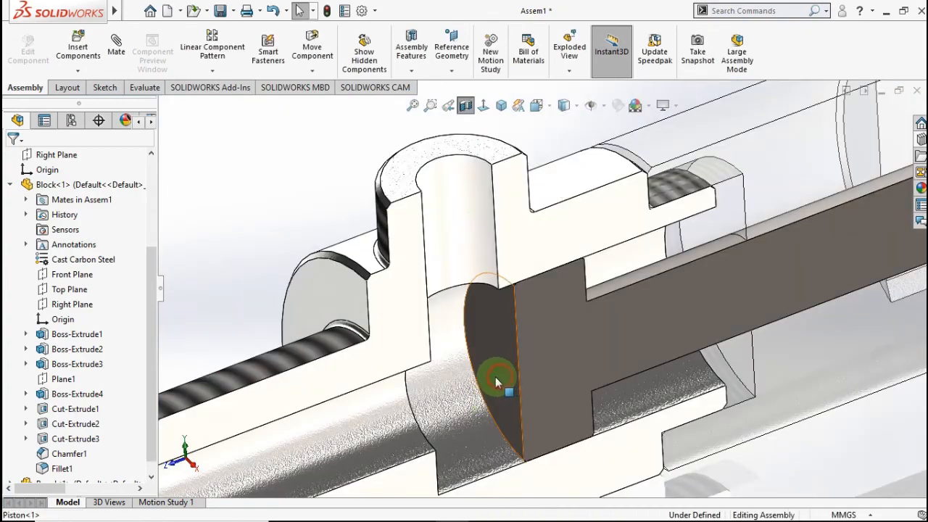
Step: Add a 15 mm distance mate between the Piston head's flat end face and the annular shoulder inside the Block's bore
click(495, 377)
middle_drag(495, 377, 425, 400)
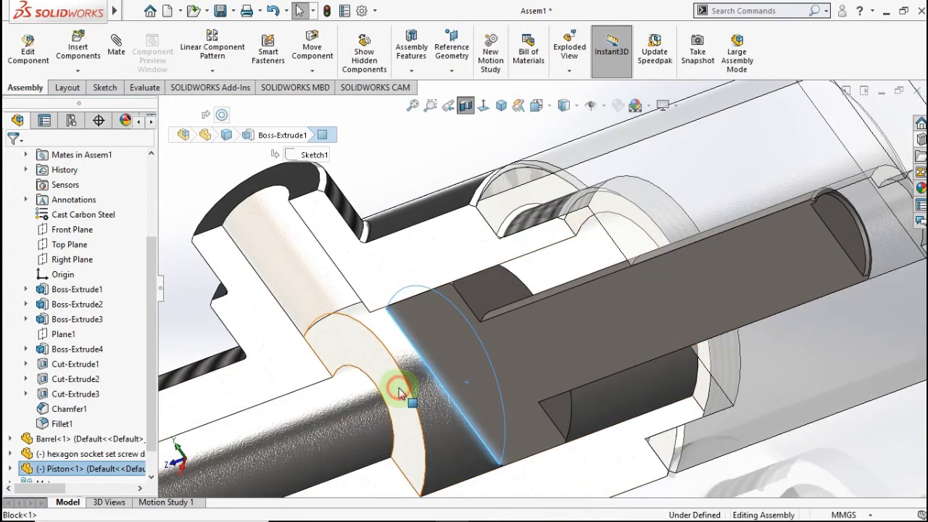
ctrl+click(398, 391)
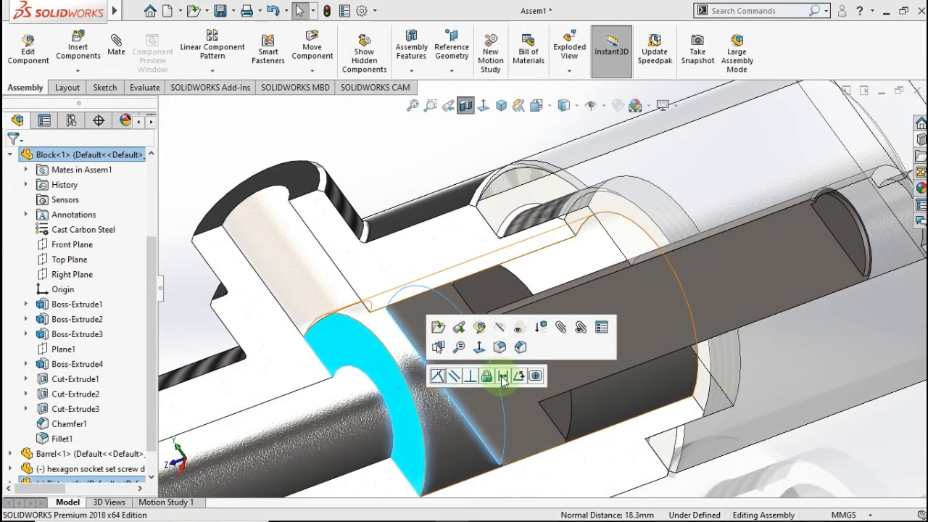
click(503, 376)
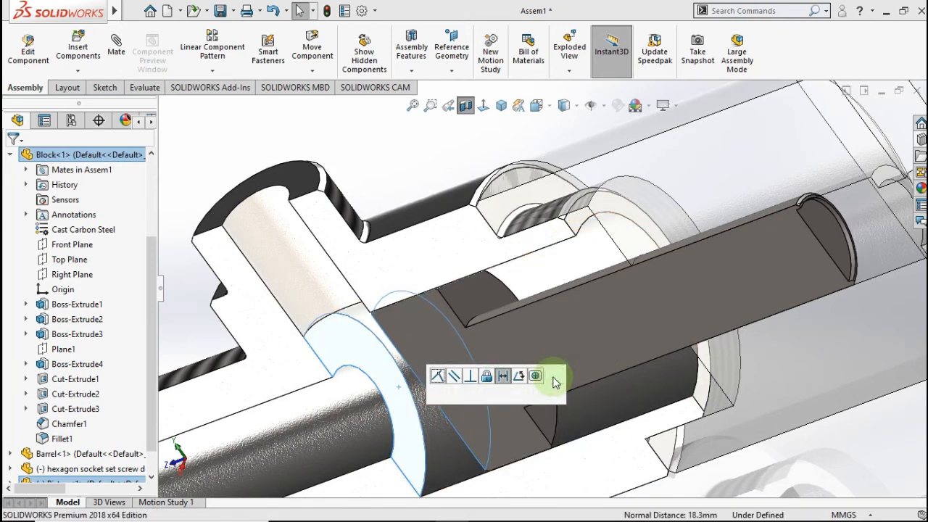
click(555, 377)
Step: Turn off the section view of the assembly
scroll(471, 365, up, 1)
middle_drag(472, 365, 497, 315)
scroll(503, 314, up, 2)
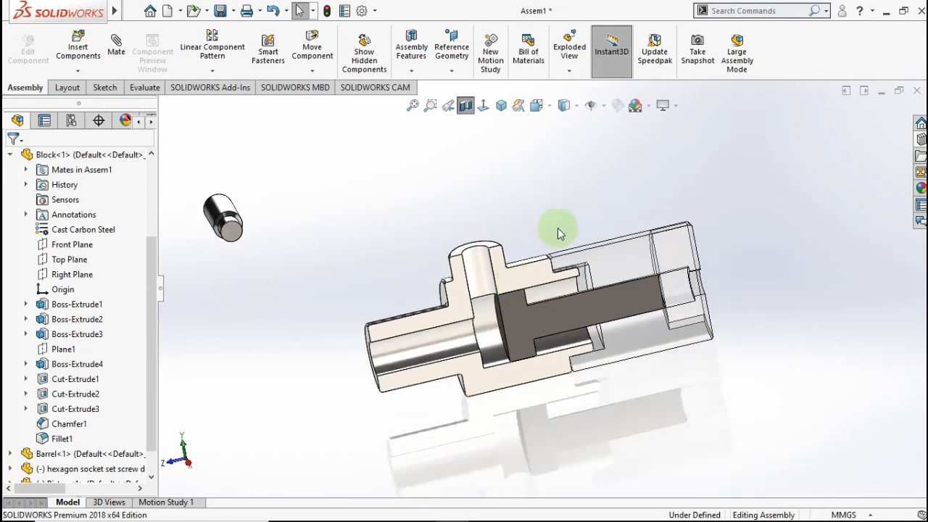
click(466, 108)
Step: Make the Barrel opaque and the Block transparent
click(608, 250)
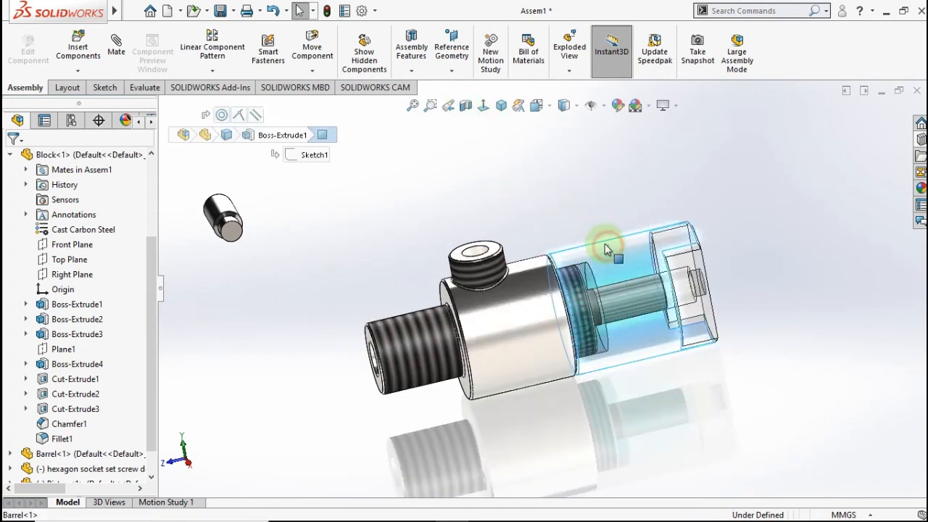
click(749, 168)
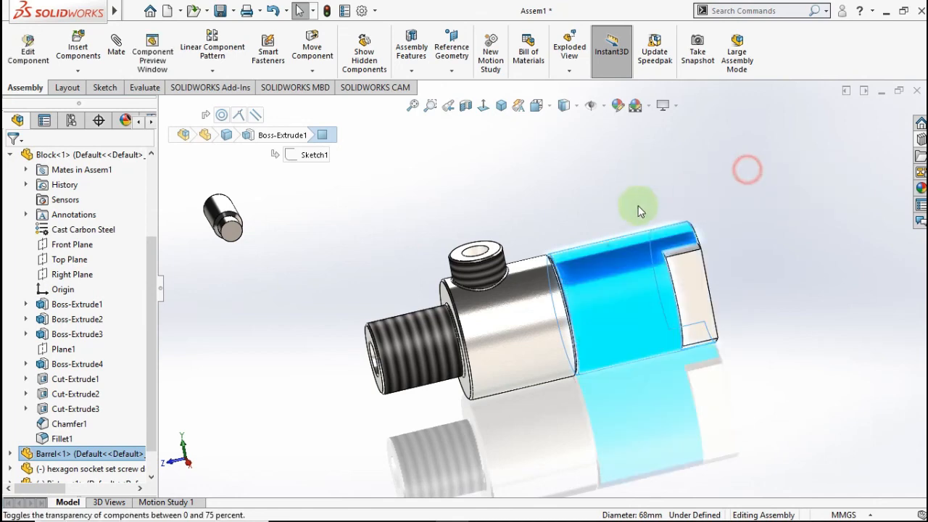
click(597, 207)
click(538, 290)
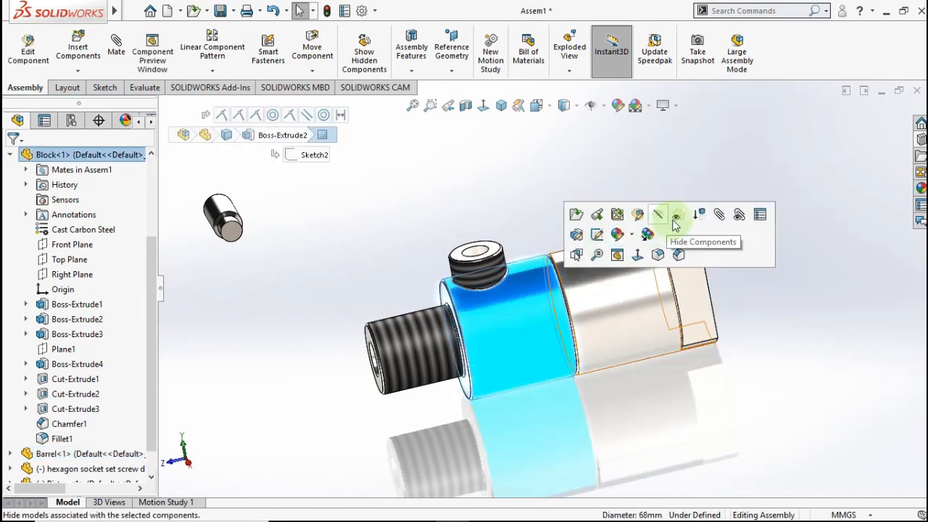
click(677, 216)
click(480, 117)
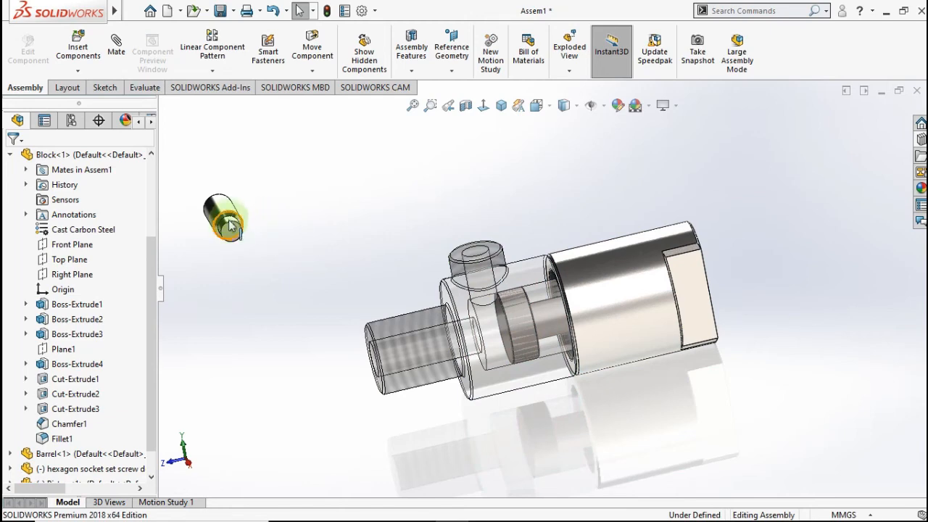
Step: Rotate the hexagon socket set screw so its dog point faces the Block side and its hex socket faces outward
drag(247, 250, 425, 261)
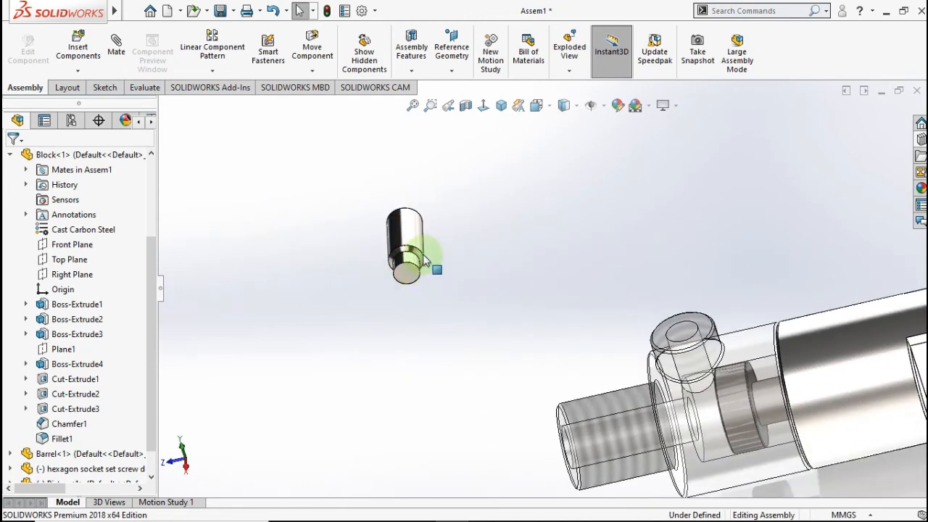
click(402, 244)
right_drag(412, 242, 271, 306)
right_click(395, 299)
click(406, 326)
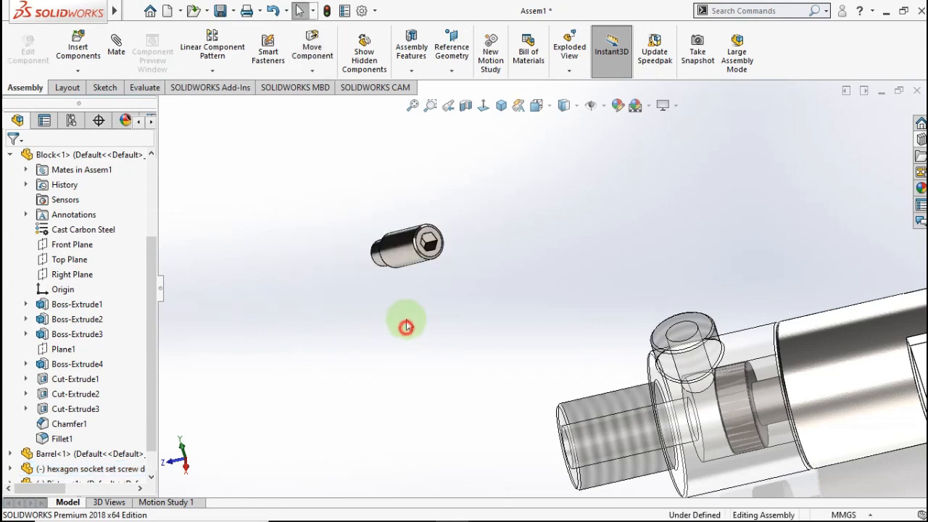
click(404, 267)
scroll(817, 318, down, 3)
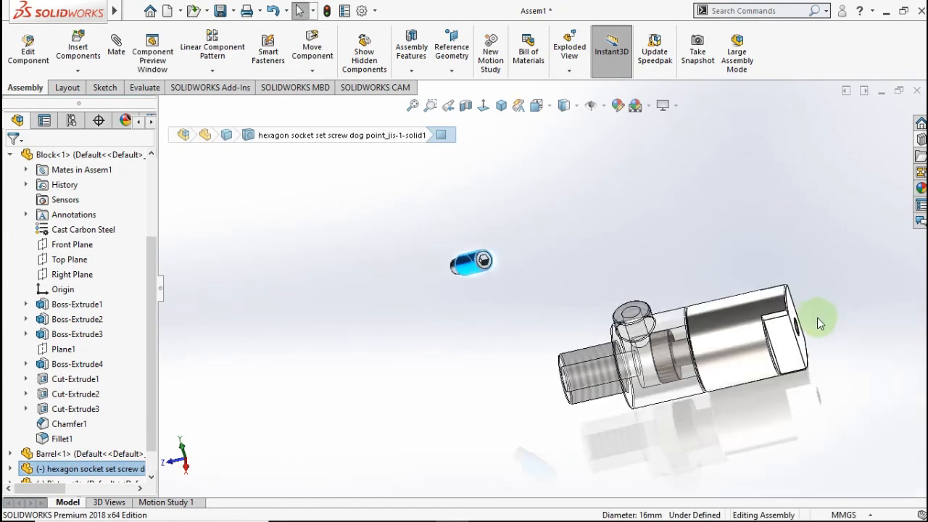
scroll(730, 364, down, 3)
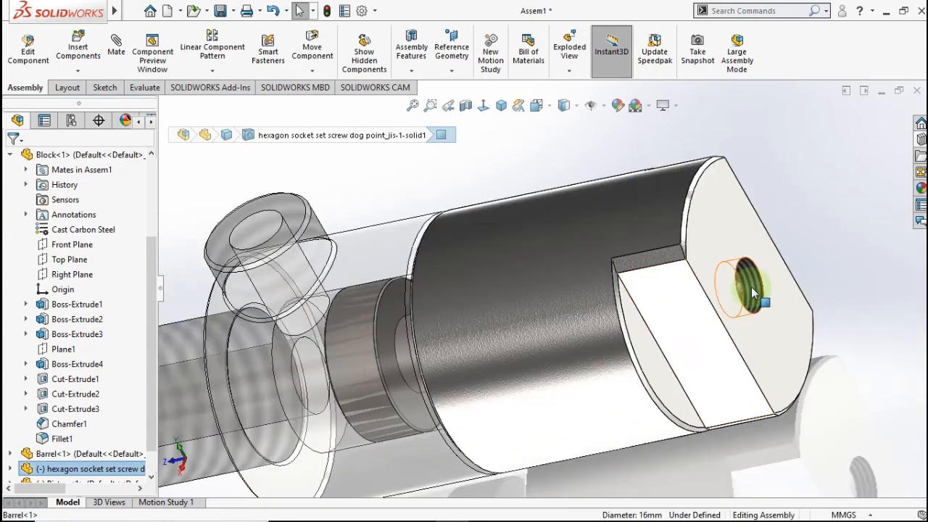
ctrl+click(751, 288)
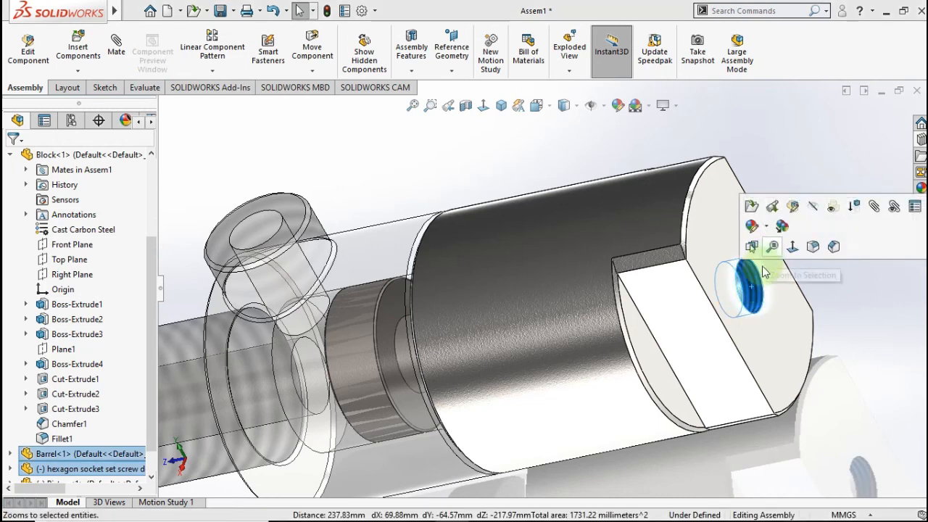
click(813, 283)
Step: Mate the set screw's cylindrical face concentric with the M16x1.5 tapped hole in the Barrel's end
click(755, 291)
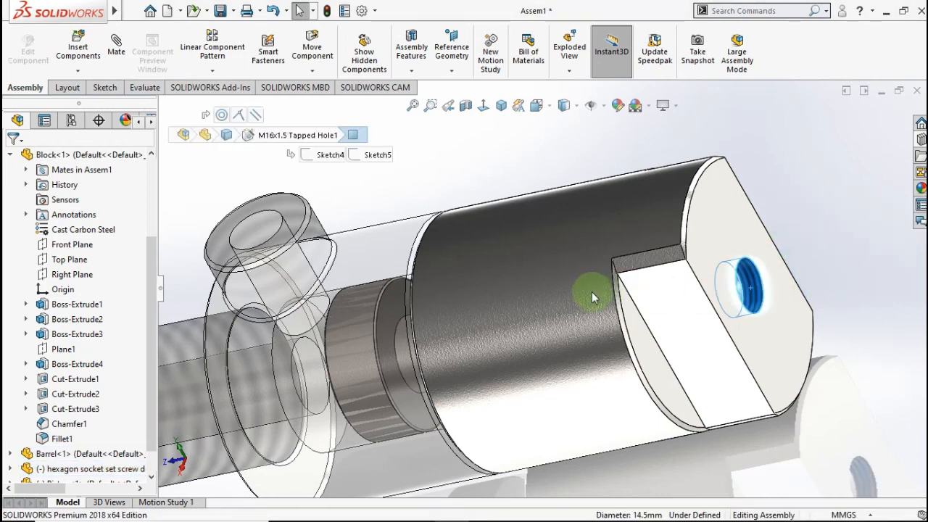
scroll(464, 289, up, 2)
scroll(347, 253, up, 2)
scroll(336, 246, down, 6)
scroll(347, 241, up, 5)
middle_drag(424, 226, 393, 227)
ctrl+click(385, 229)
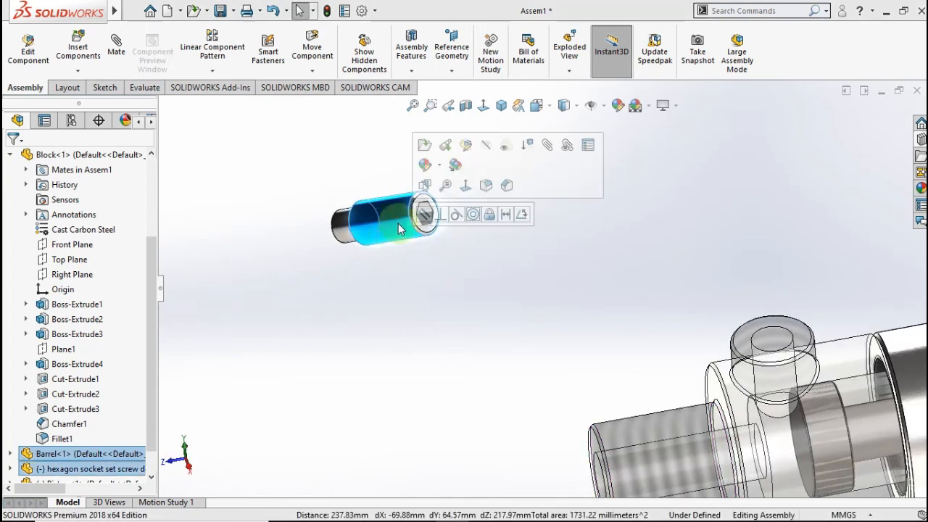
click(472, 215)
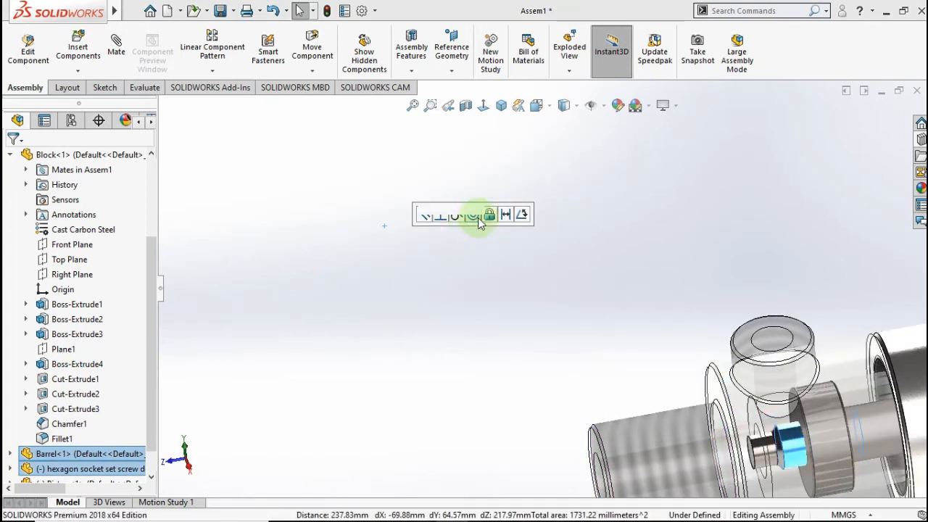
click(681, 323)
Step: Make the Barrel transparent
middle_drag(682, 324, 729, 353)
click(790, 309)
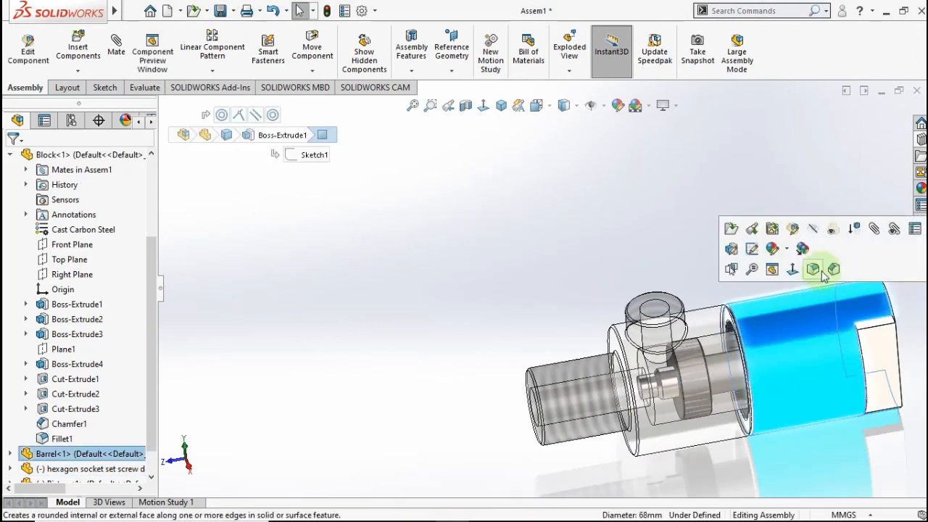
click(839, 239)
scroll(793, 375, down, 5)
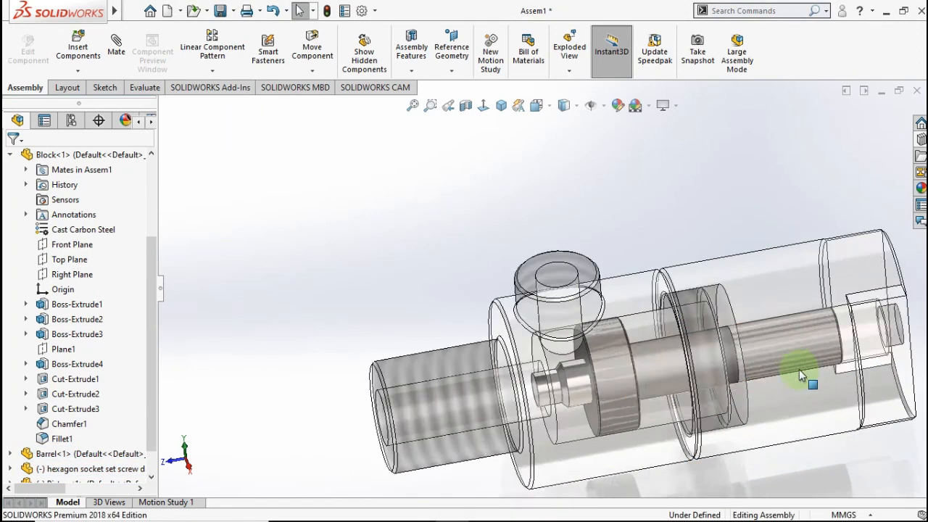
Step: Mate the set screw's flat dog-point face coincident with the end face of the Piston rod
middle_drag(397, 397, 534, 367)
click(438, 395)
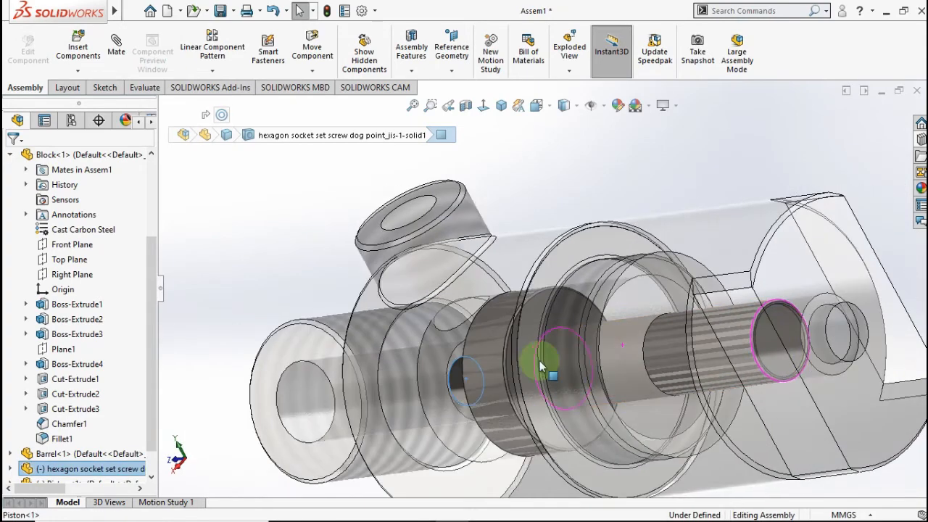
ctrl+click(782, 345)
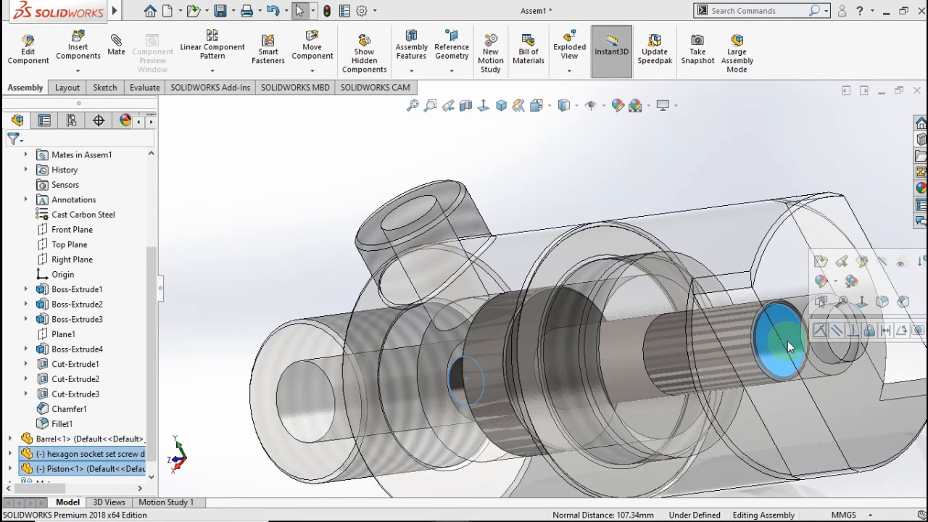
click(819, 332)
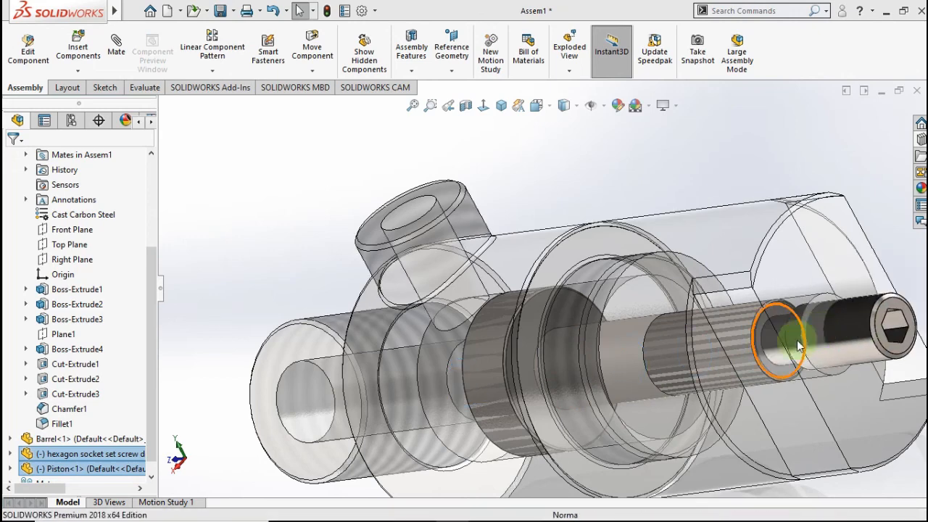
scroll(726, 352, up, 1)
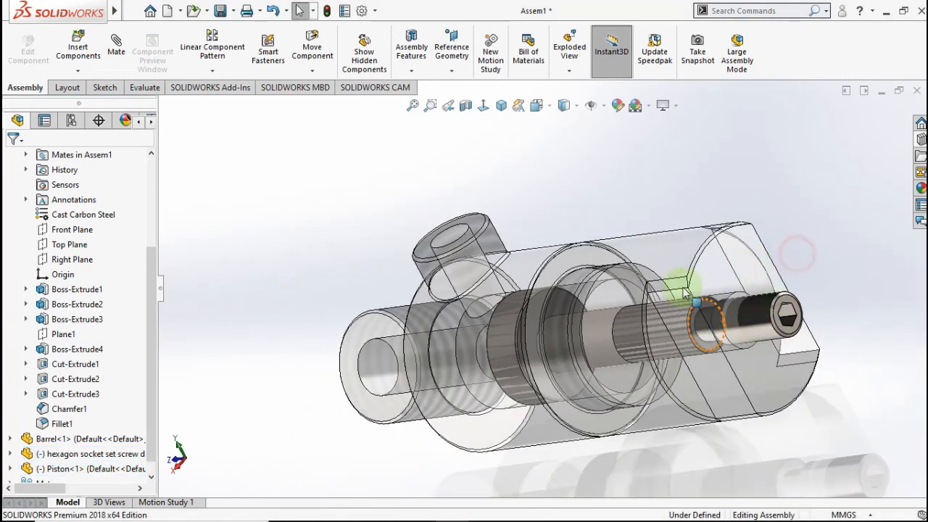
middle_drag(685, 293, 720, 281)
Step: Collapse the Block's feature list and reorder the Piston above the hexagon socket set screw in the assembly's component list
scroll(22, 206, up, 3)
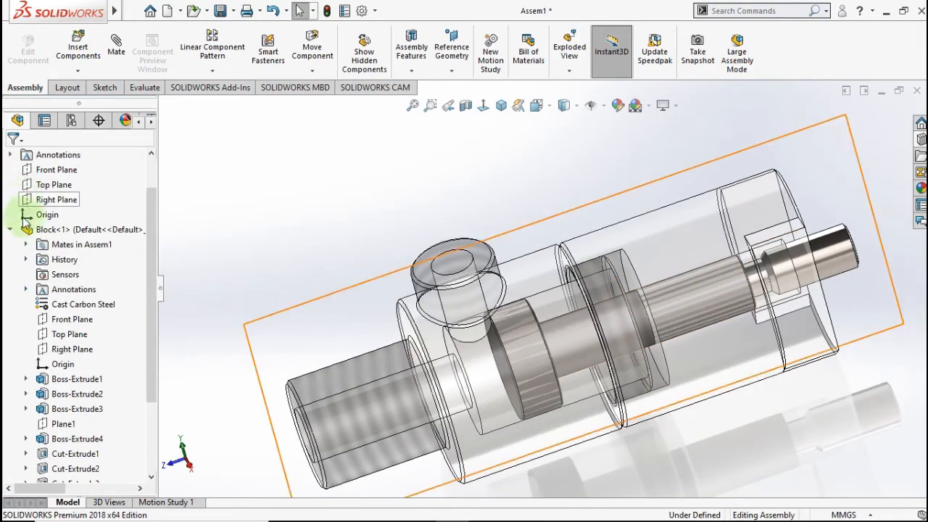
click(10, 228)
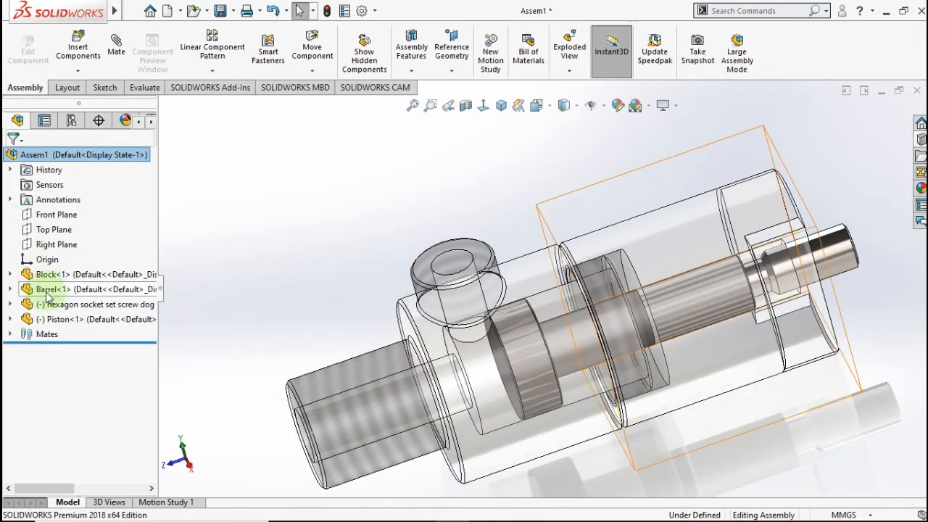
click(65, 321)
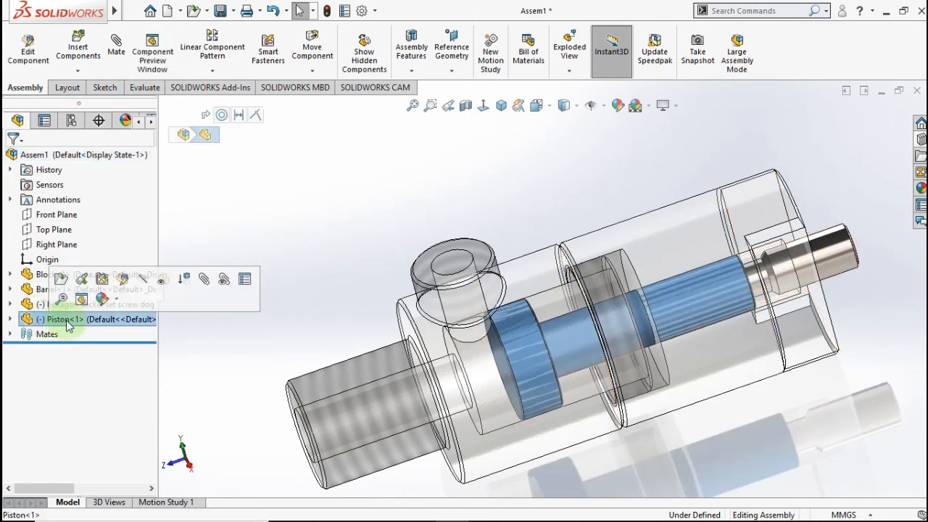
drag(67, 324, 43, 297)
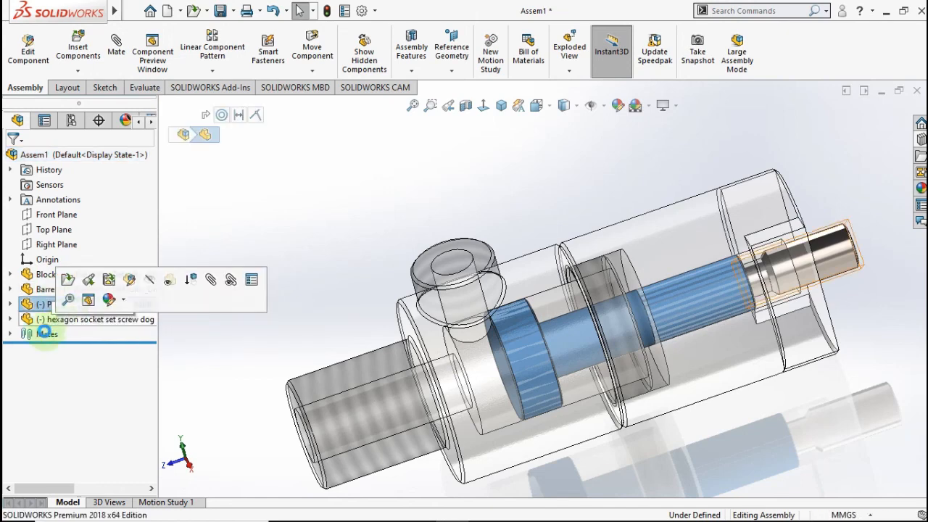
Step: Set the Piston's Distance1 mate to 1 mm and rebuild the assembly
click(10, 305)
click(26, 289)
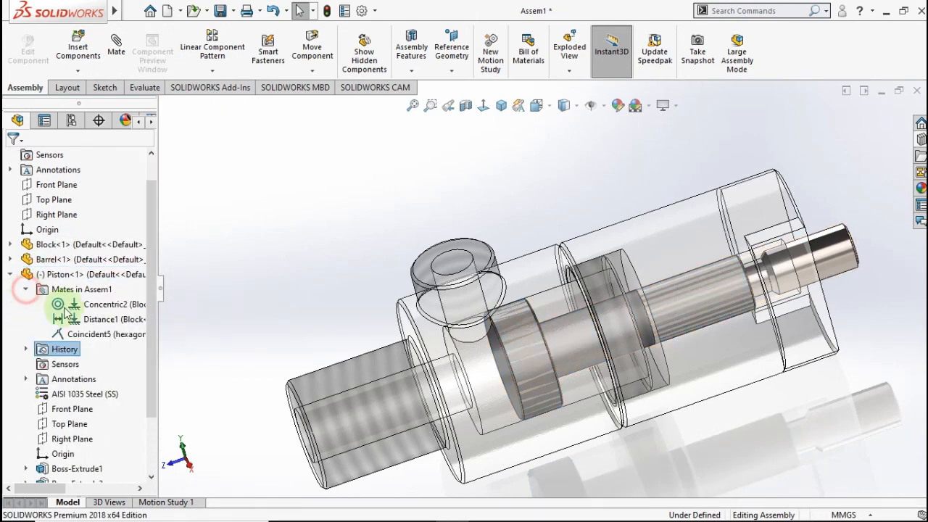
click(73, 320)
middle_drag(431, 366, 437, 376)
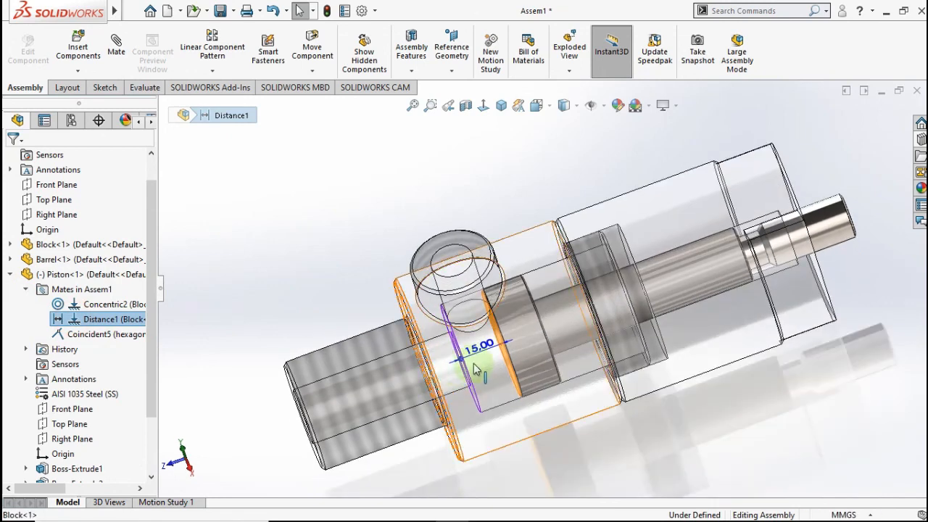
double_click(478, 349)
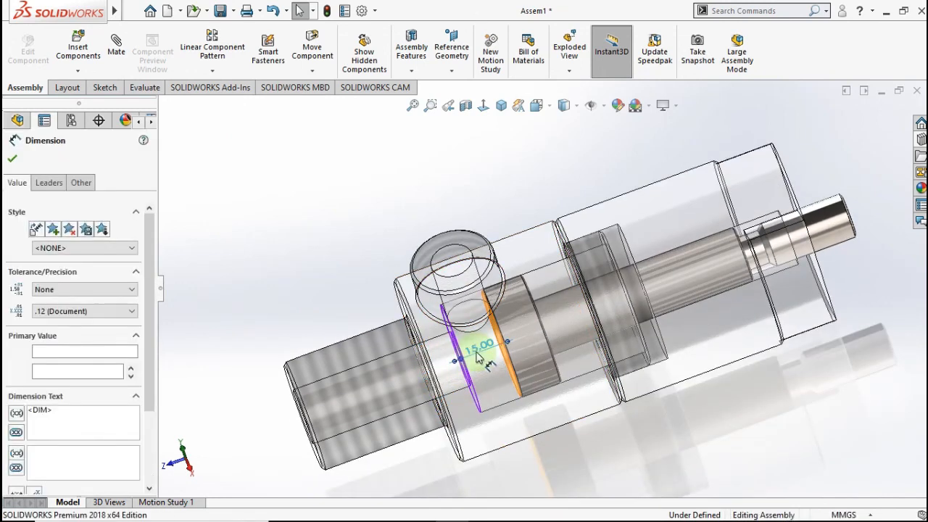
text(1)
click(416, 351)
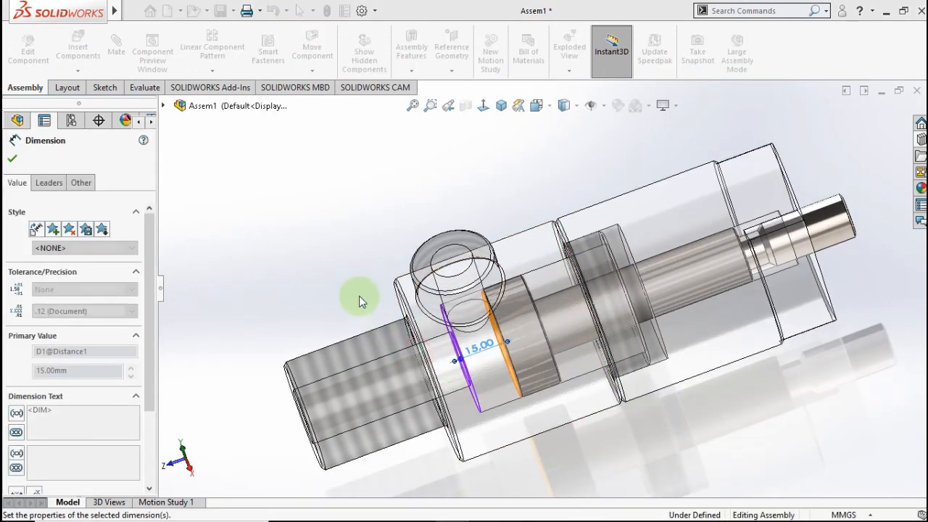
click(352, 275)
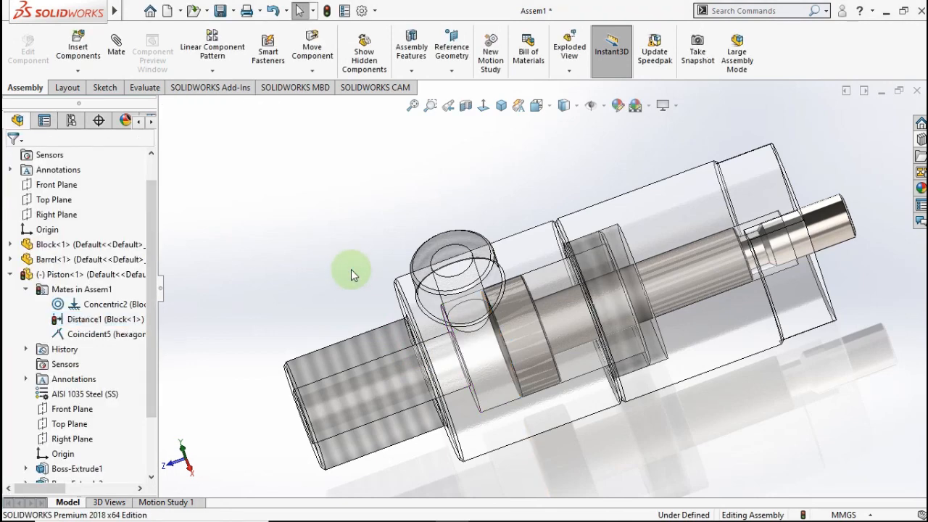
key(ctrl+b)
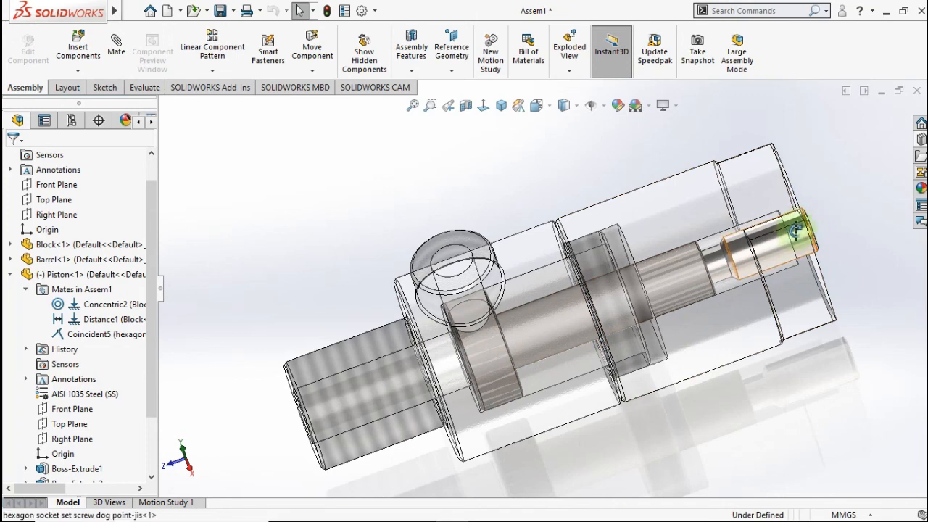
Step: Set the Piston's Distance1 mate to 15 mm
middle_drag(795, 229, 735, 228)
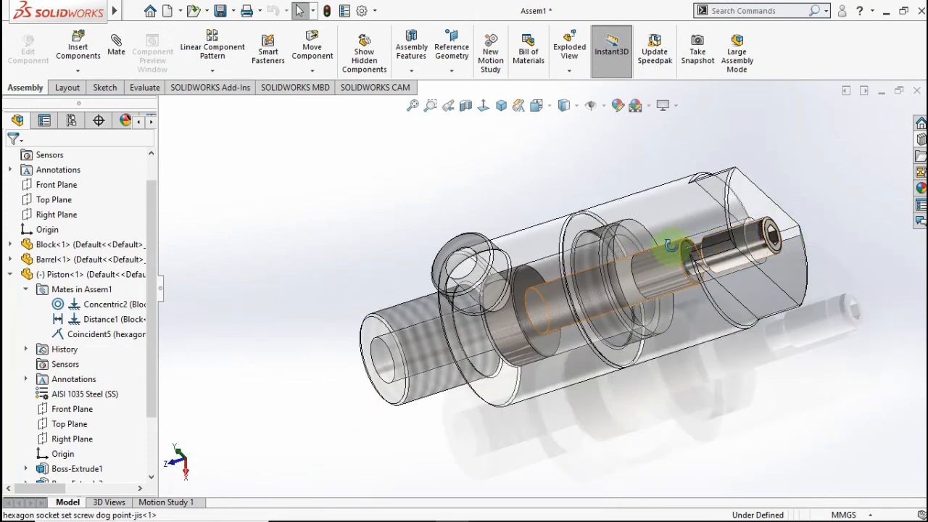
middle_drag(671, 245, 435, 279)
click(100, 321)
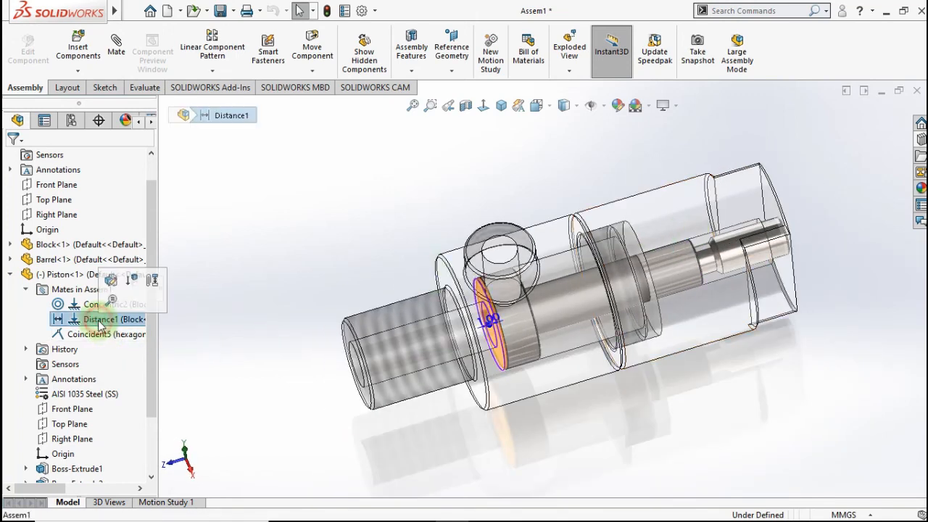
double_click(487, 319)
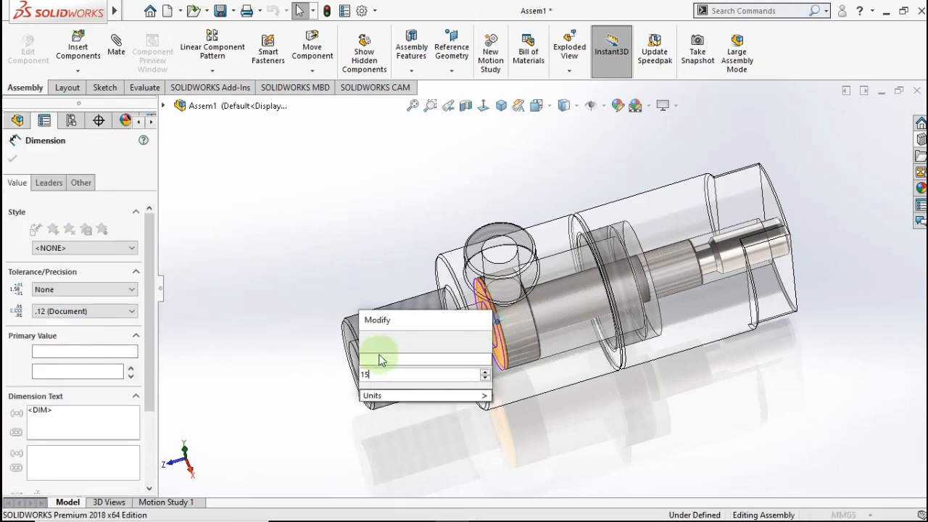
click(344, 324)
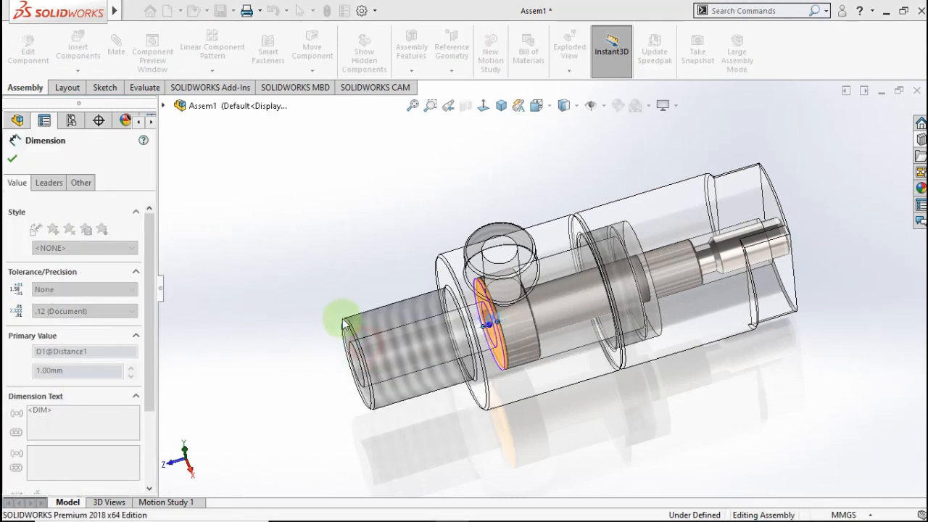
click(337, 280)
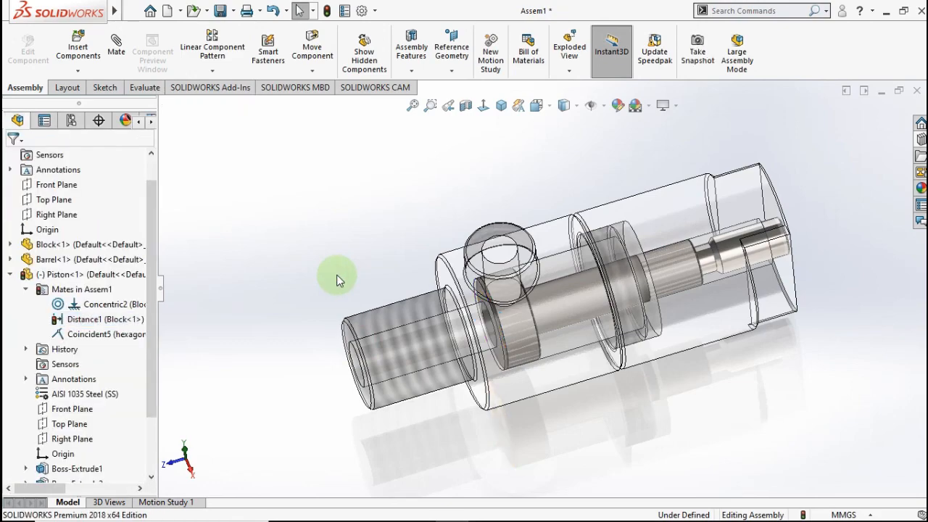
Step: Turn off the transparency of the Block and the Barrel and show the assembly in isometric view
middle_drag(467, 310, 536, 189)
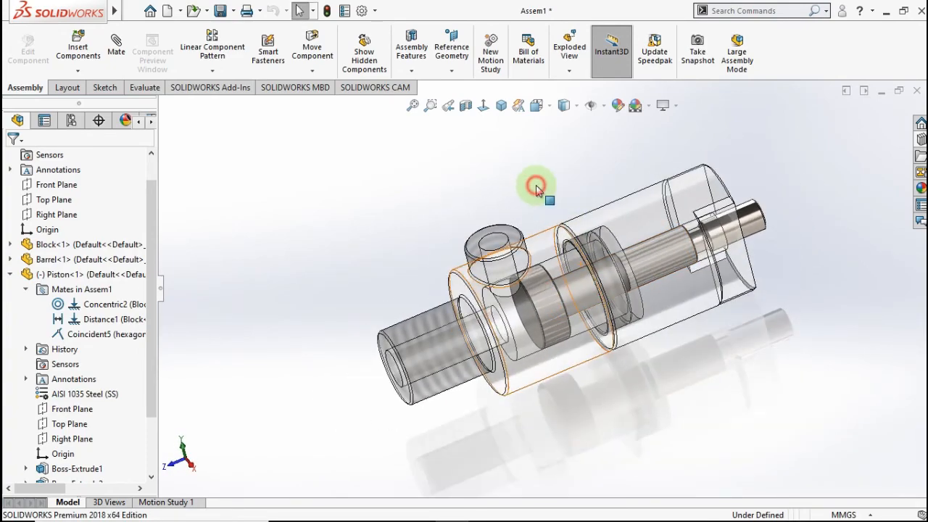
click(536, 242)
click(674, 157)
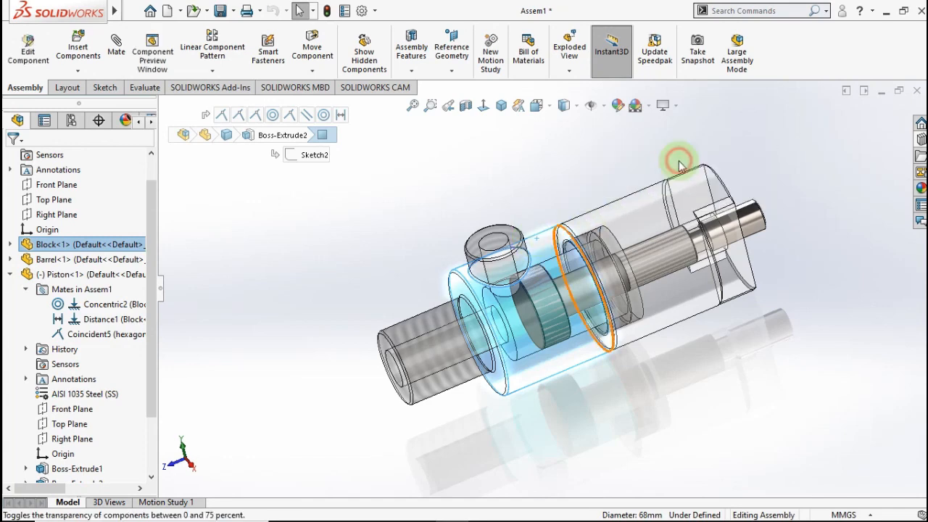
click(619, 176)
click(663, 194)
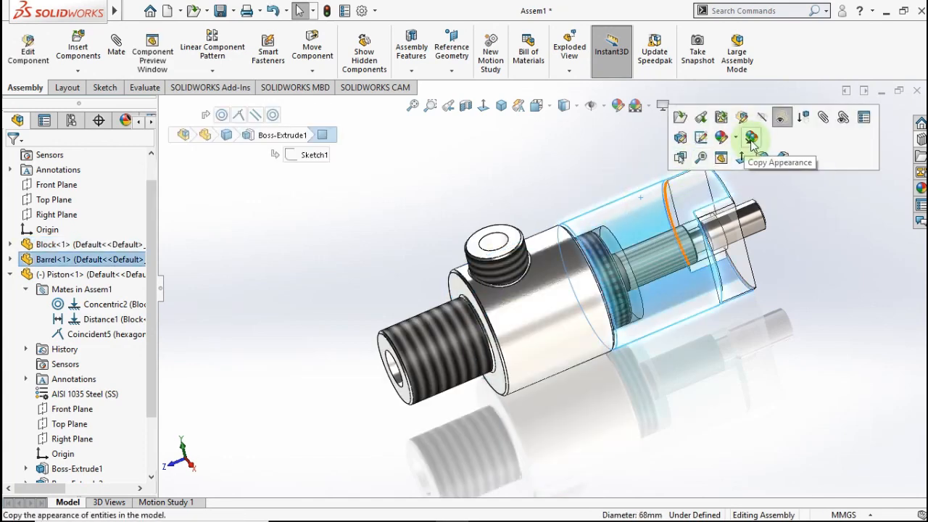
click(780, 121)
click(555, 181)
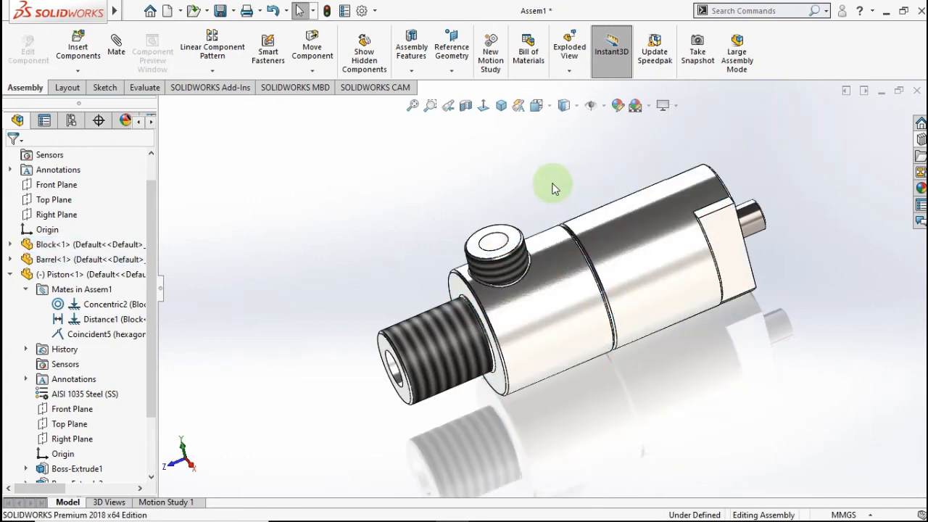
middle_drag(555, 181, 576, 172)
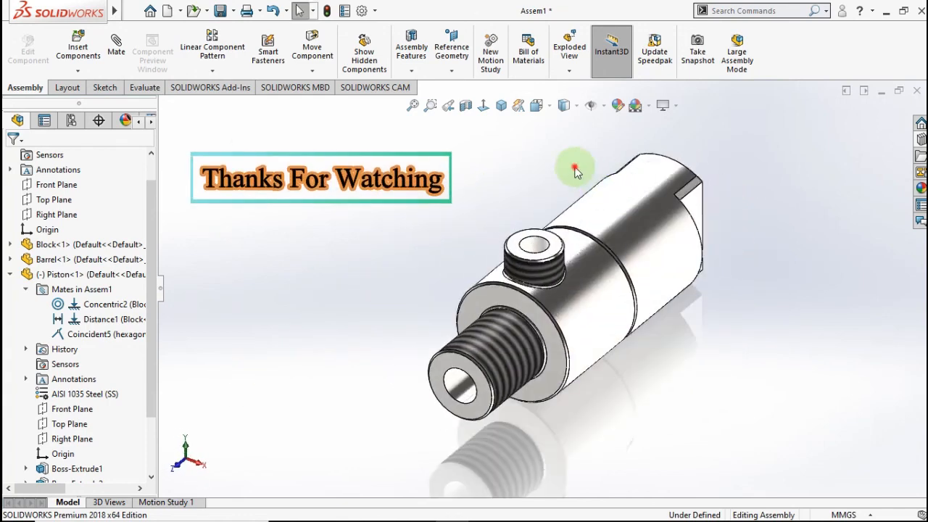
key(ctrl+7)
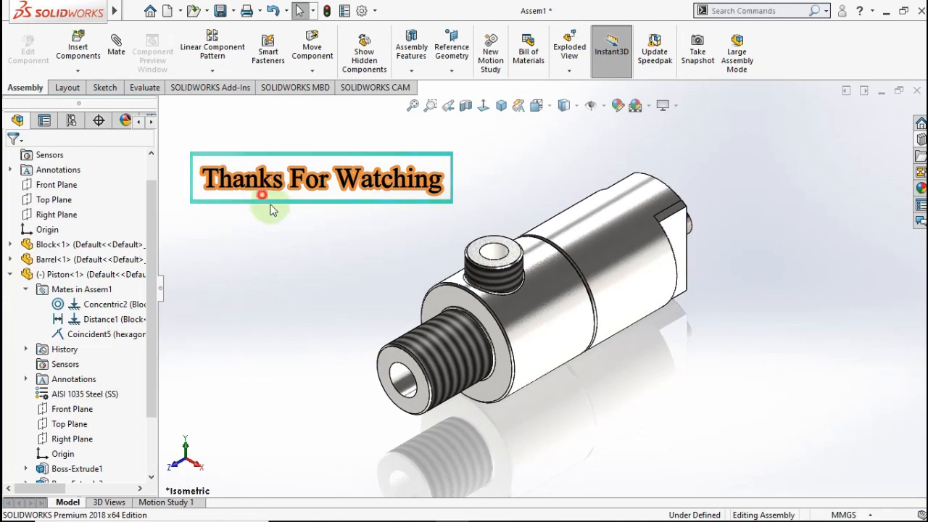